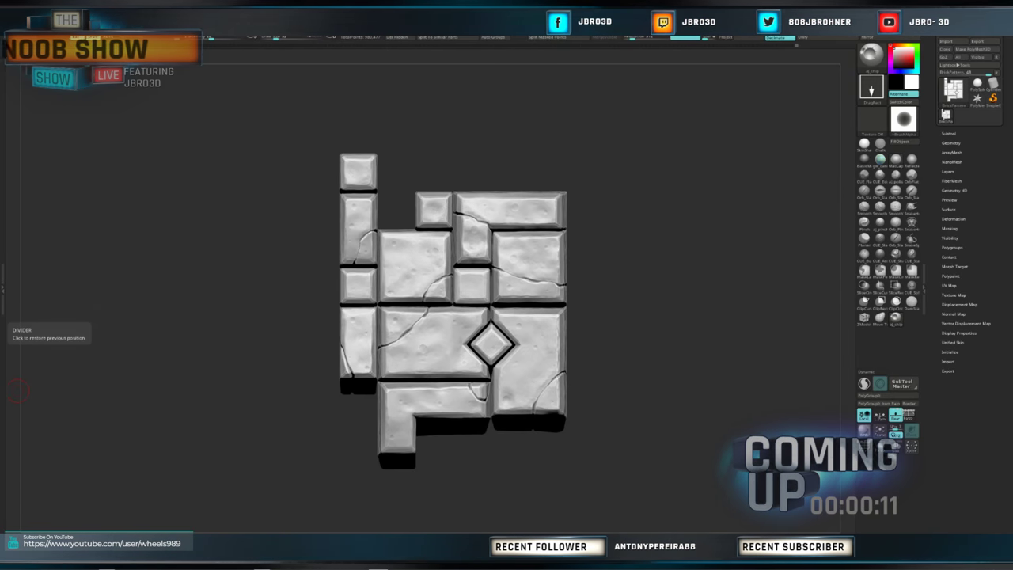
- Orbit the tile model to inspect its depth and render a shadowed BPR preview
drag(229, 416, 258, 426)
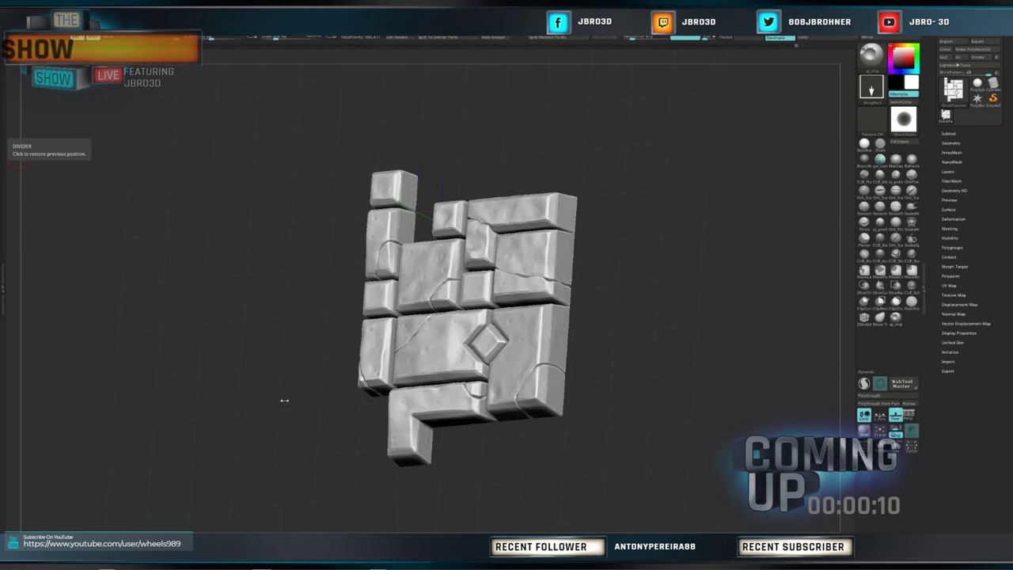
drag(694, 362, 662, 367)
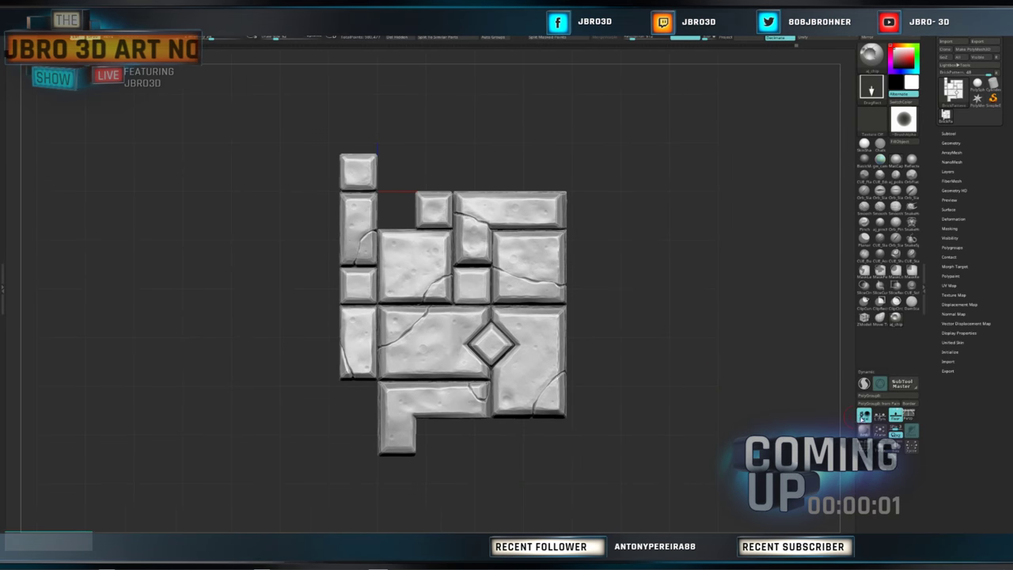
click(864, 430)
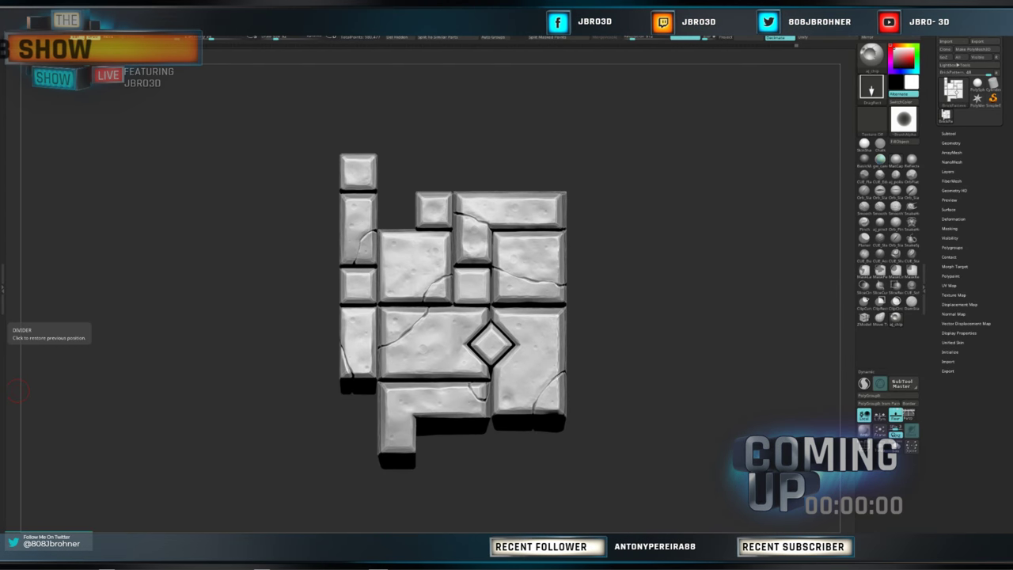
drag(17, 390, 85, 336)
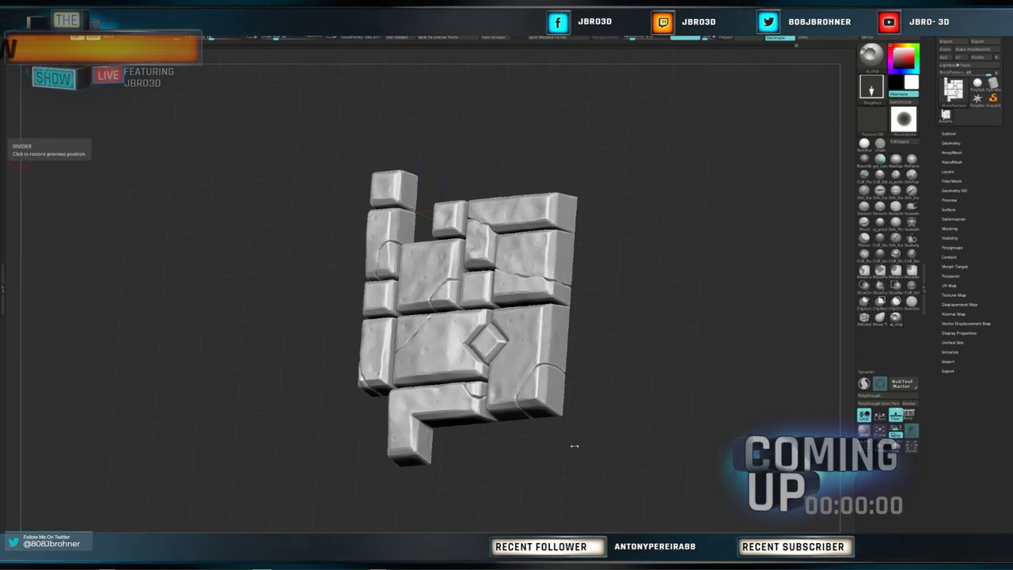
drag(720, 401, 759, 403)
- Snap the tile back to a front view and render it with cast shadows
key(ctrl+shift)
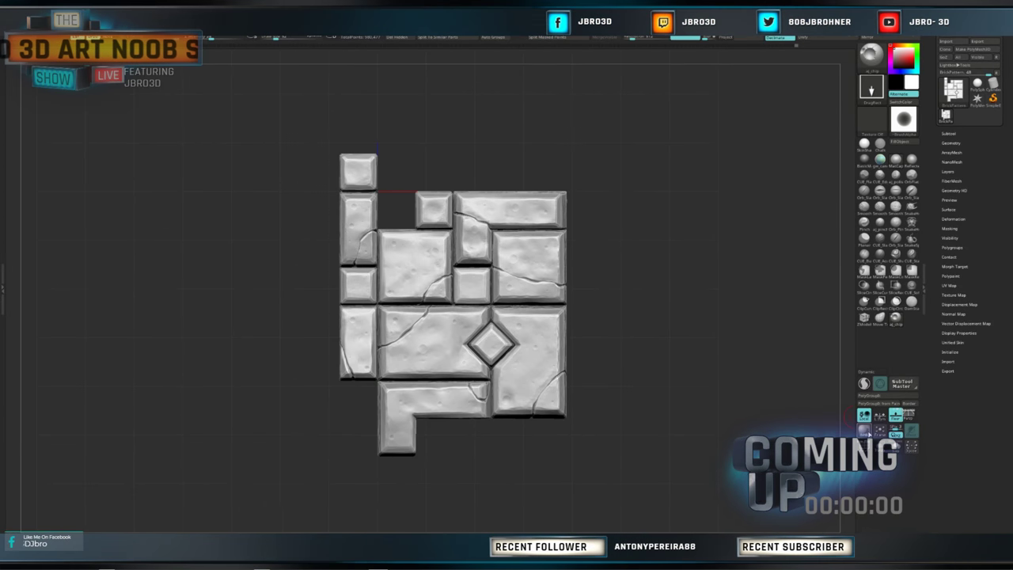
click(864, 430)
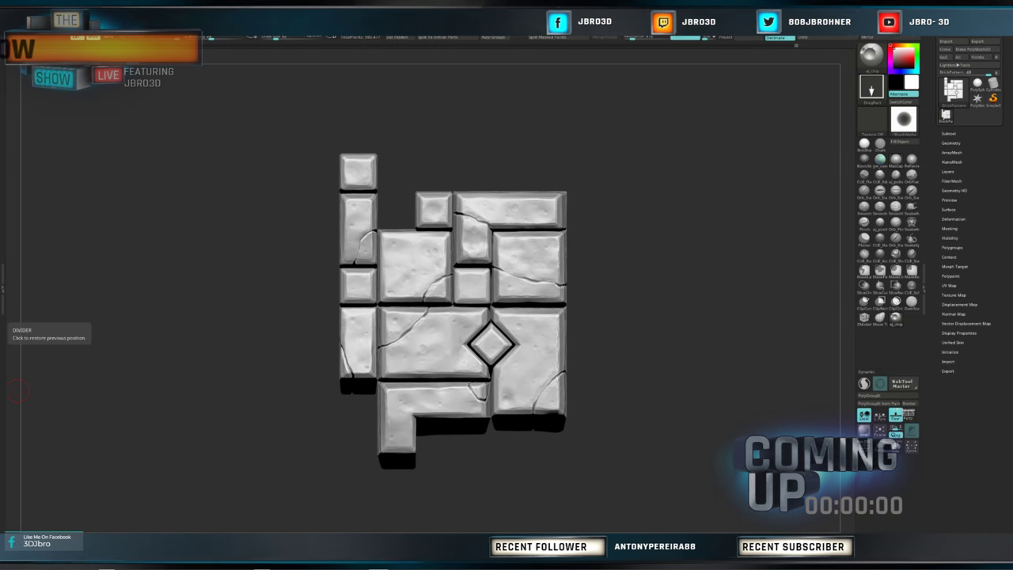
drag(238, 443, 328, 425)
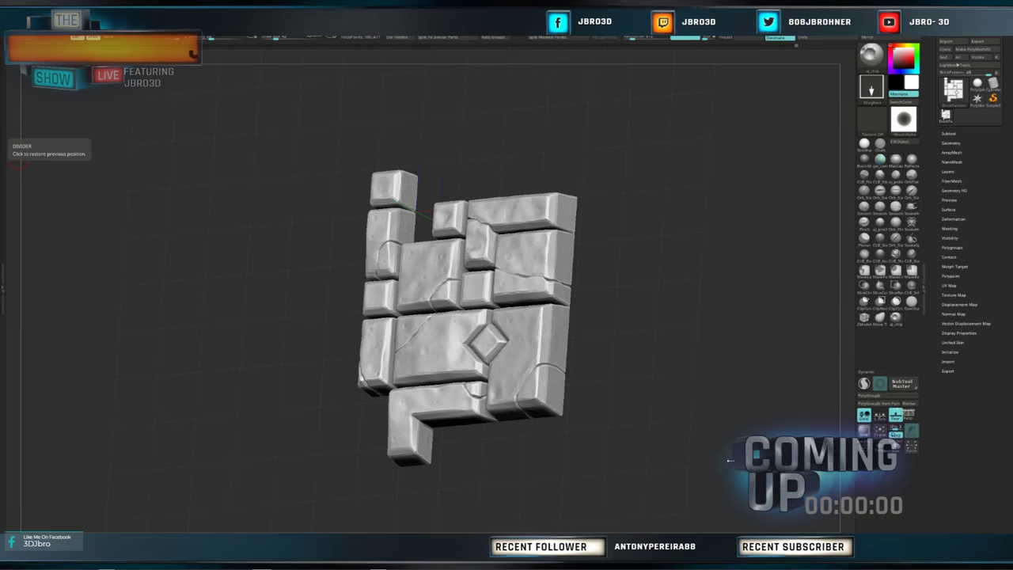
shift+drag(549, 453, 554, 455)
key(shift+r)
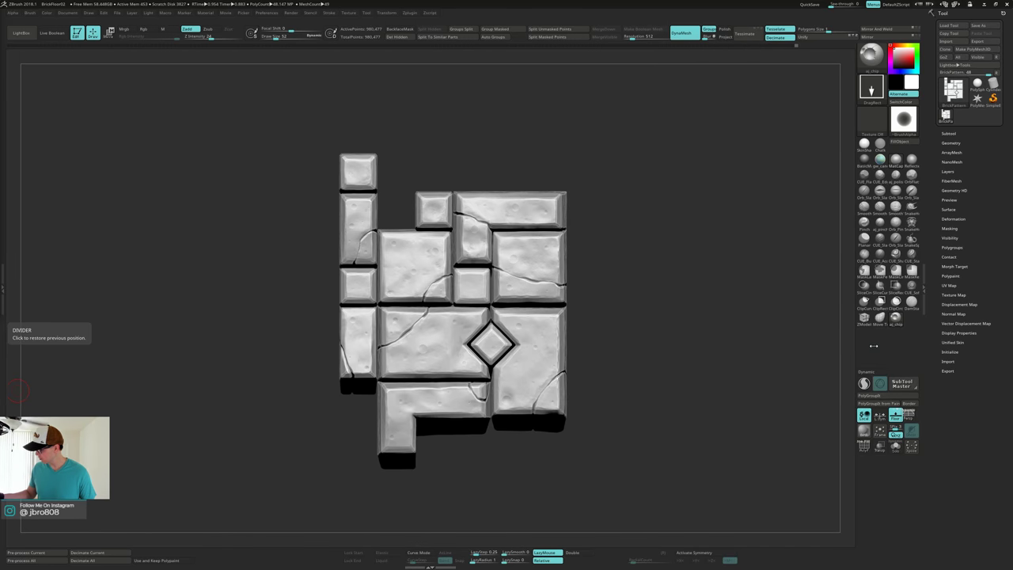
- Show the floor grid without shadows and zoom in so the tile fills the view
key(shift+p)
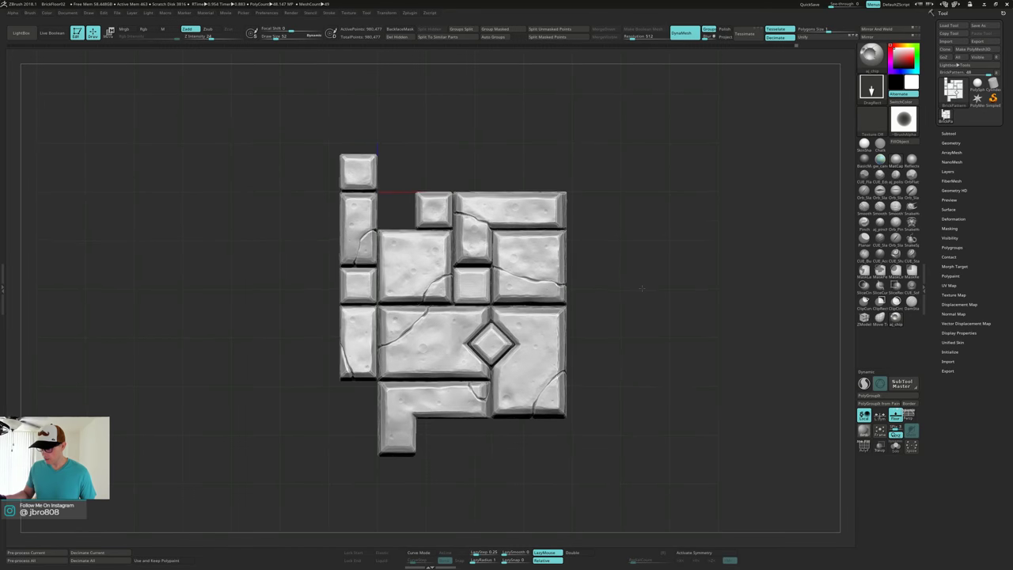
mouse_move(641, 288)
mouse_down()
mouse_move(639, 270)
mouse_move(640, 299)
mouse_move(627, 272)
mouse_move(606, 269)
mouse_up()
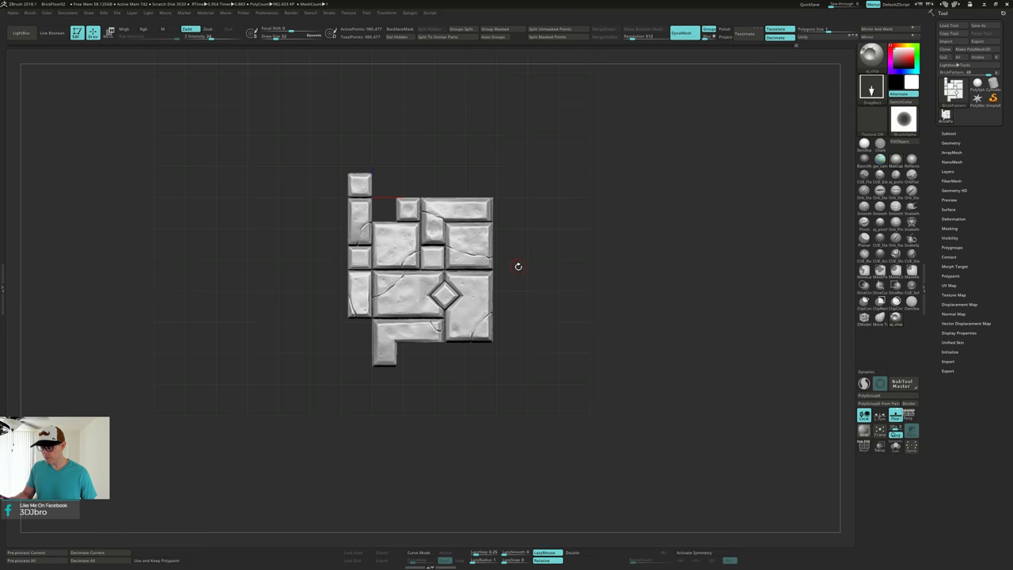
alt+drag(518, 266, 520, 288)
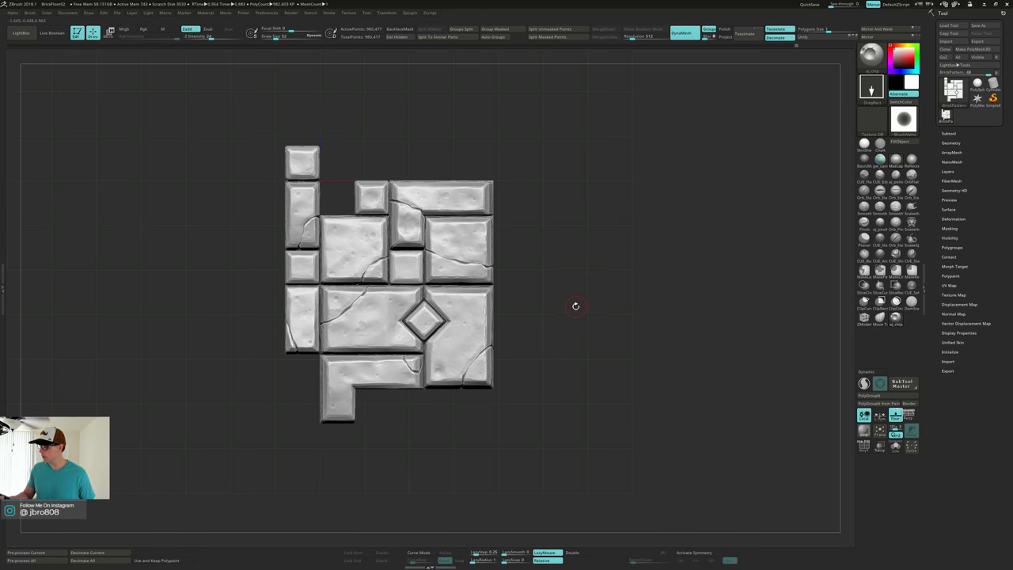
- Duplicate BrickPattern into BrickPattern1 from the Subtool list and recentre the model in view
click(948, 133)
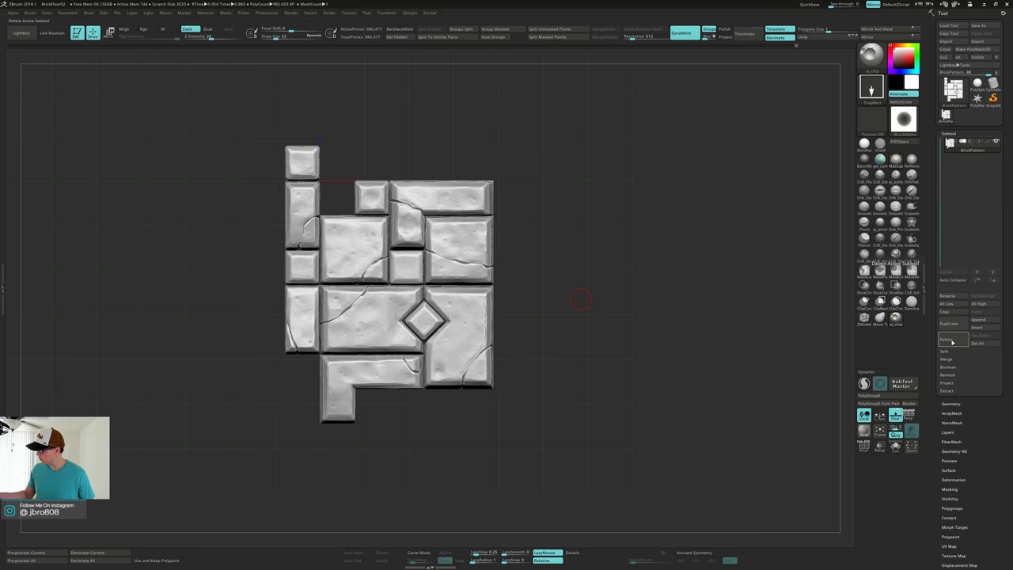
click(953, 324)
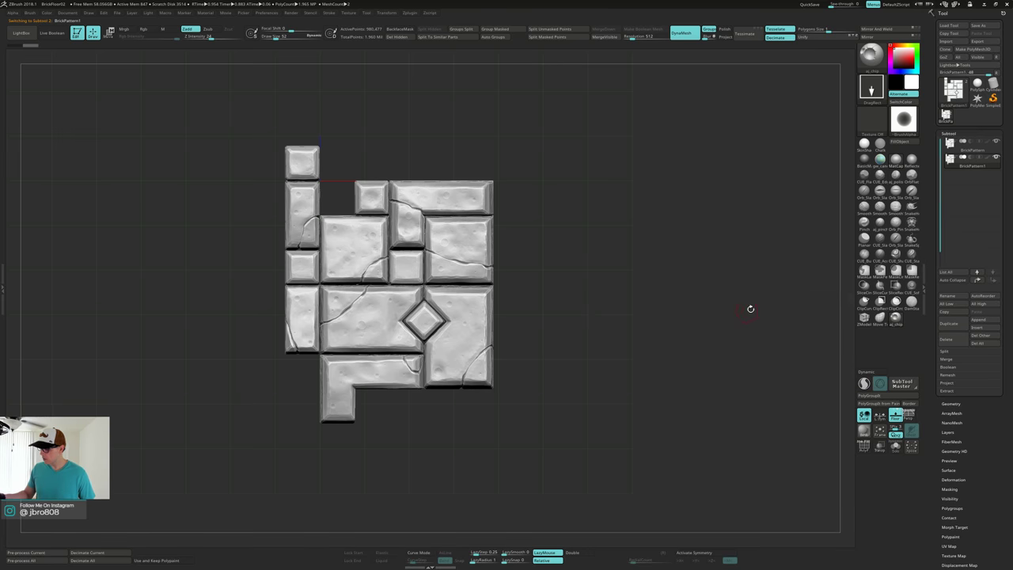
mouse_move(988, 144)
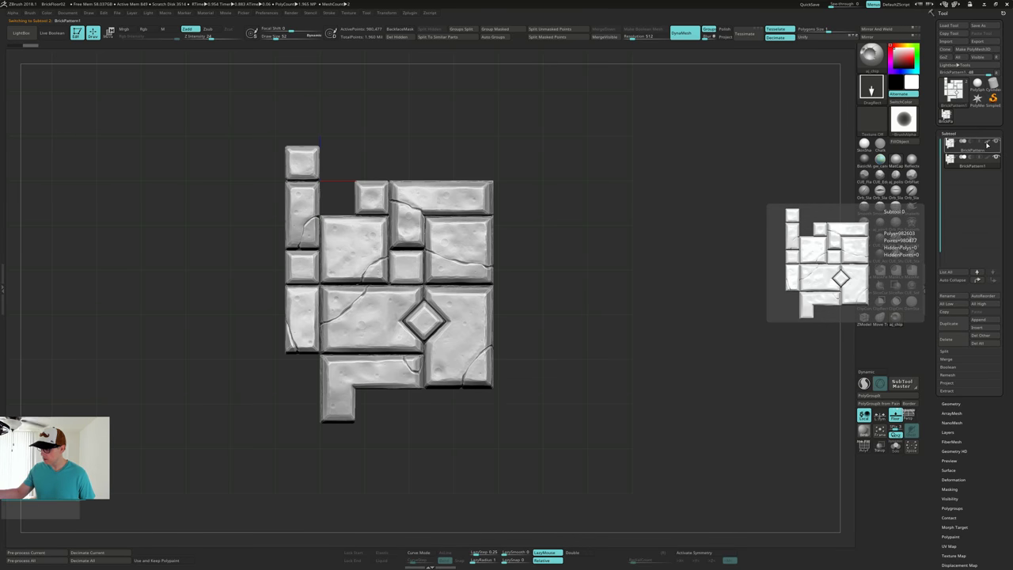
mouse_move(661, 273)
mouse_down()
mouse_move(696, 263)
mouse_move(665, 260)
mouse_move(674, 280)
mouse_up()
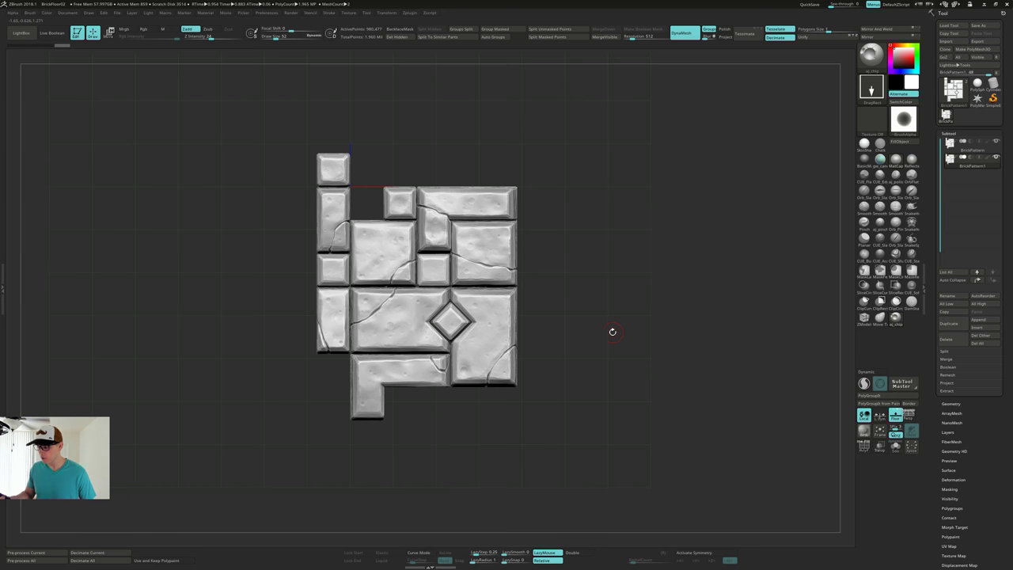
alt+drag(612, 331, 635, 304)
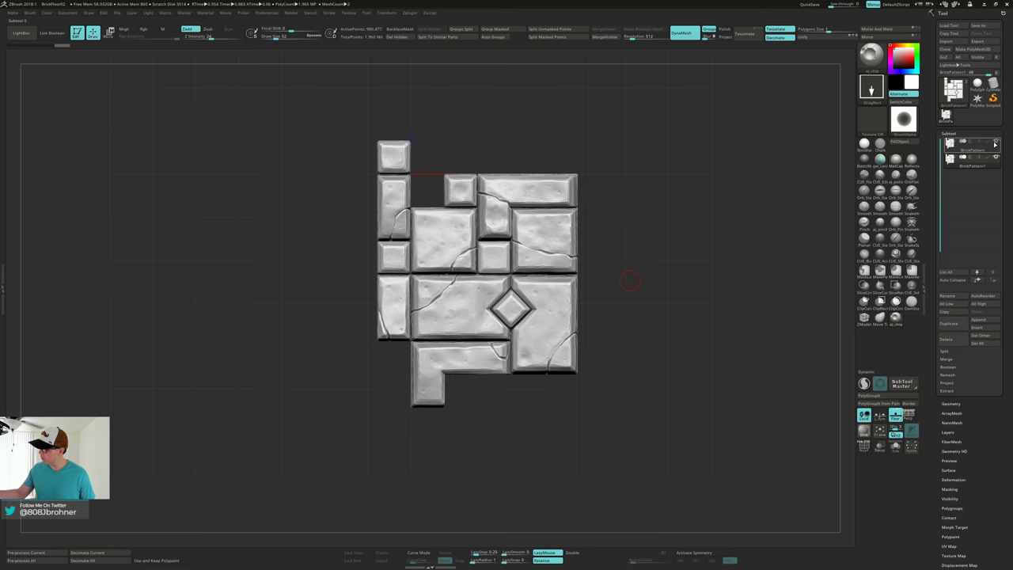
mouse_move(981, 166)
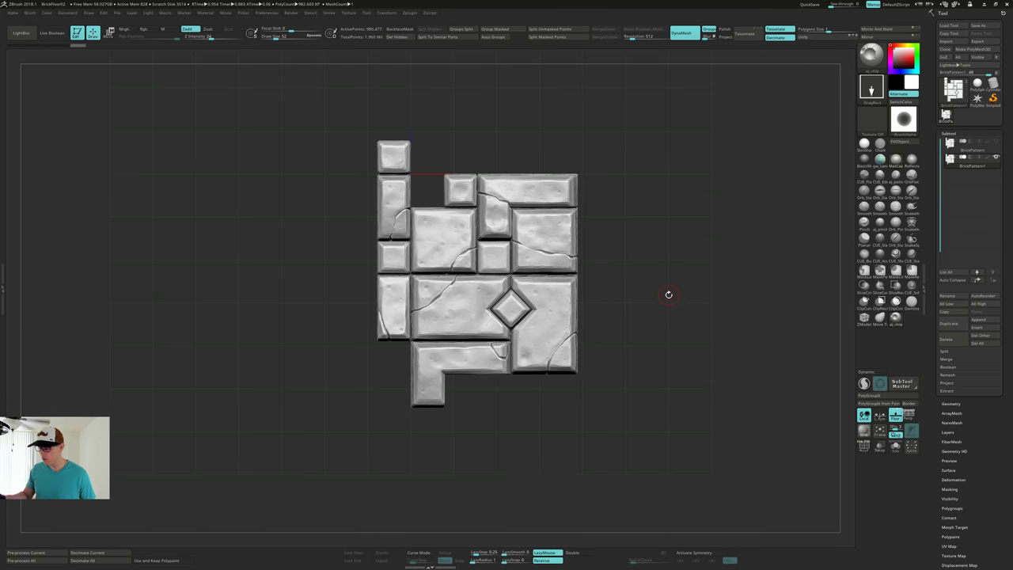
- Turn off DynaMesh and decimate BrickPattern1 in two passes to about 39,219 points, viewed front-on
click(682, 32)
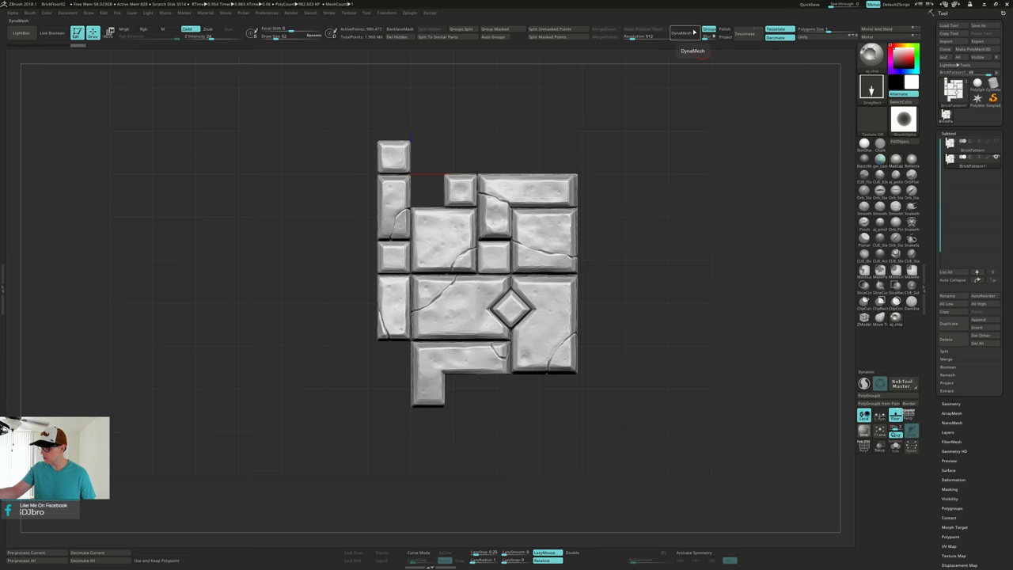
click(54, 554)
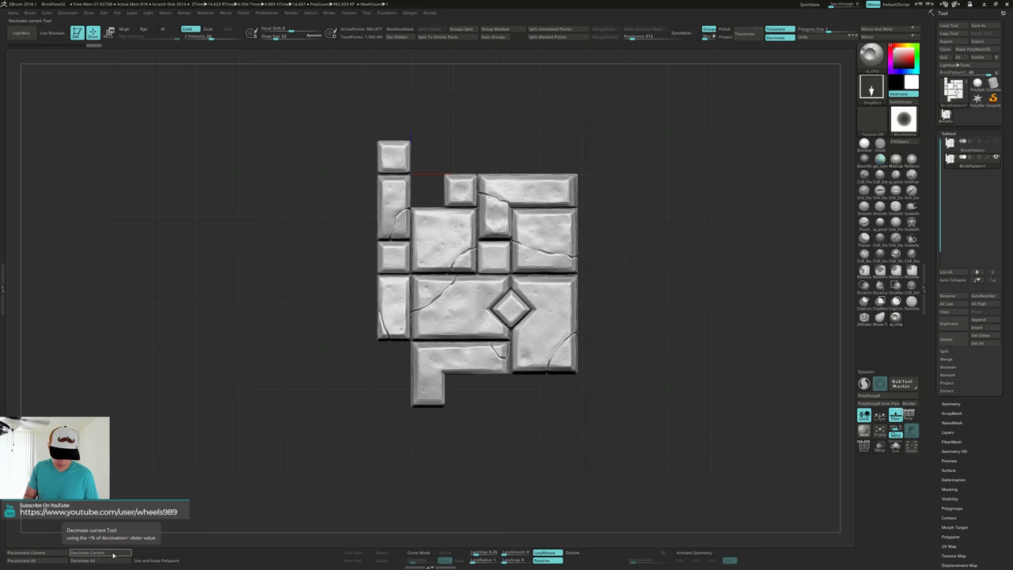
click(113, 555)
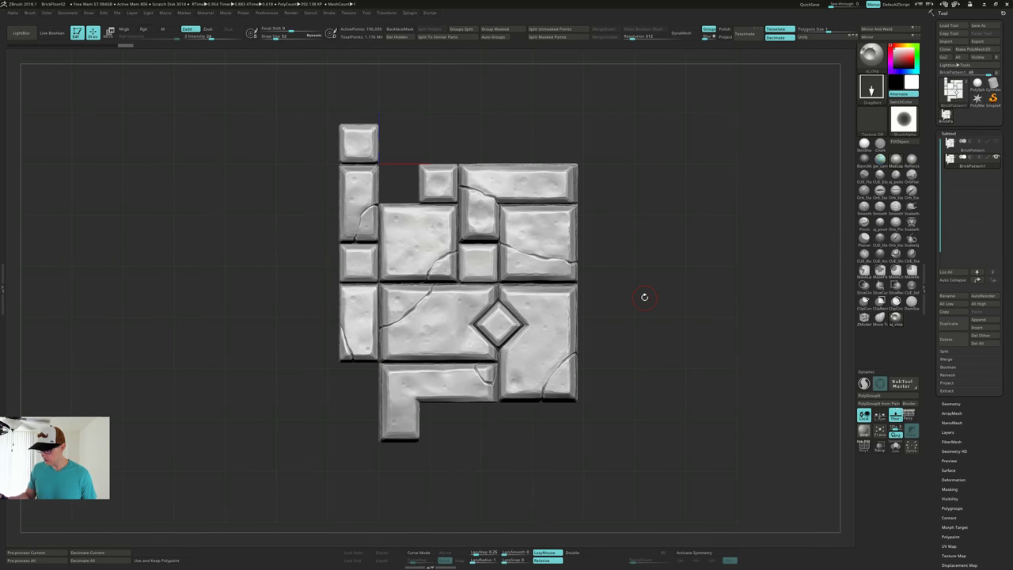
click(35, 551)
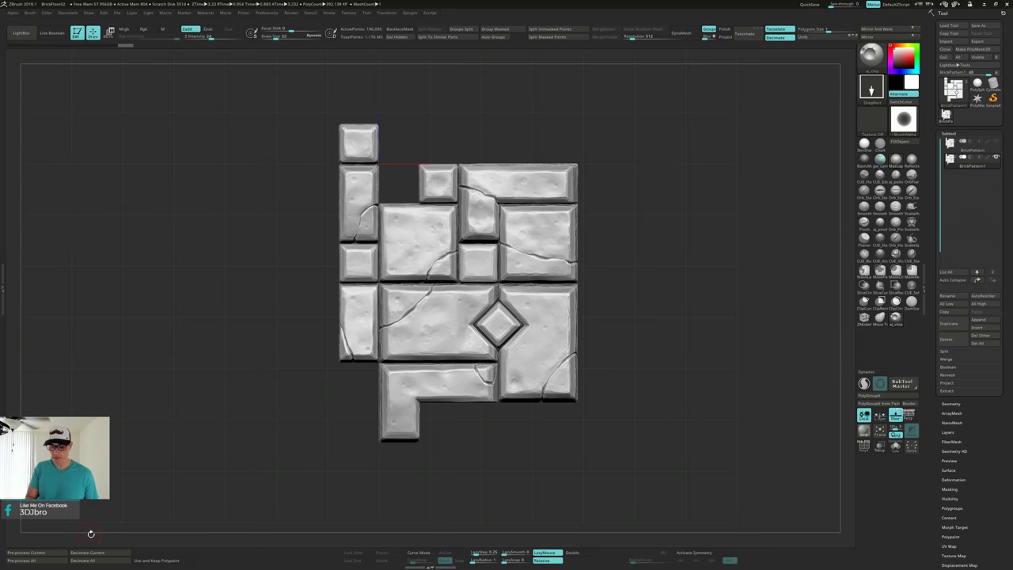
click(99, 551)
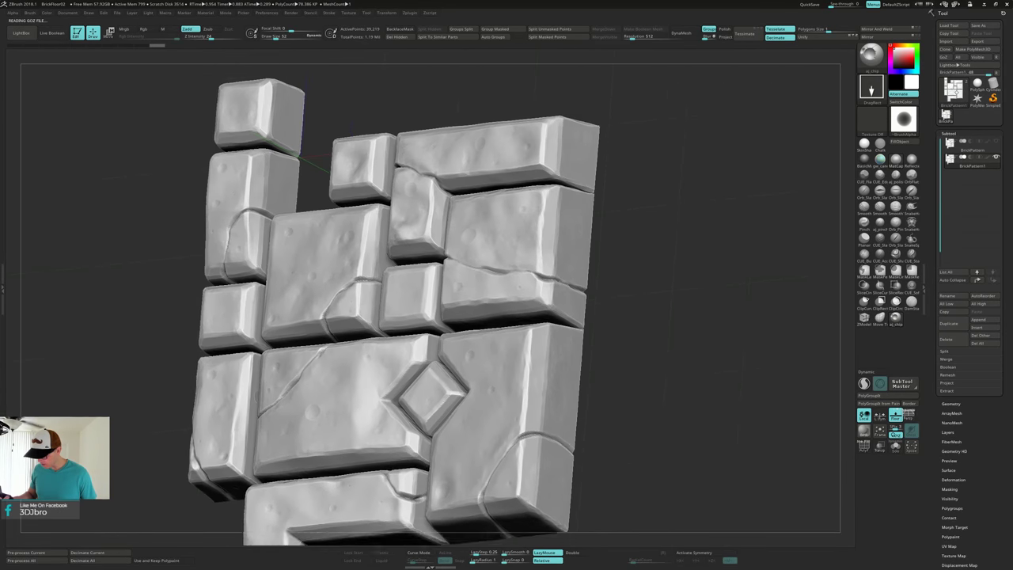
mouse_move(633, 372)
mouse_down()
mouse_move(660, 406)
mouse_move(653, 335)
mouse_up()
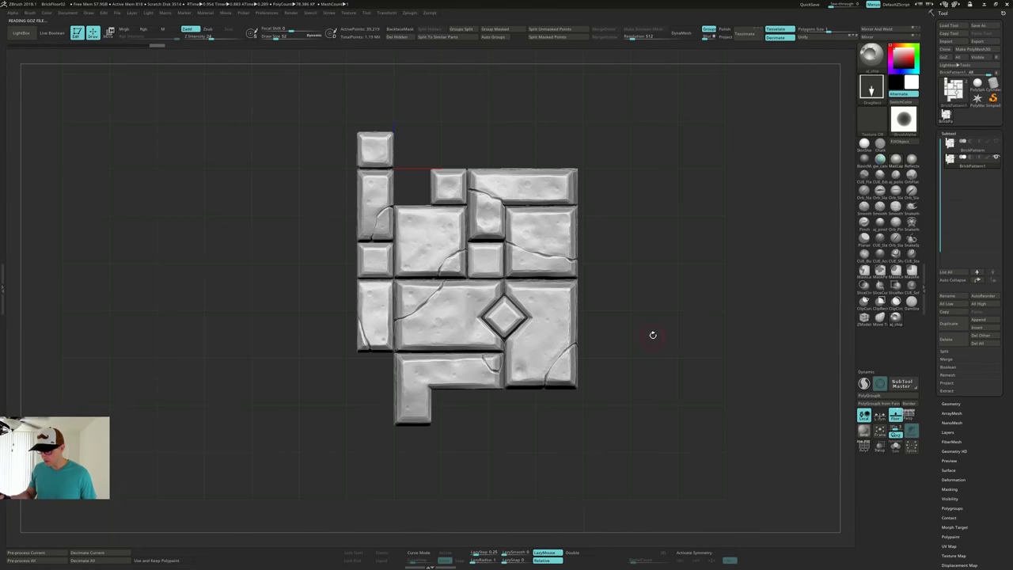
- Mask and clear the mask on the whole tile twice, then show the Zplugin menu
key(ctrl)
key(ctrl)
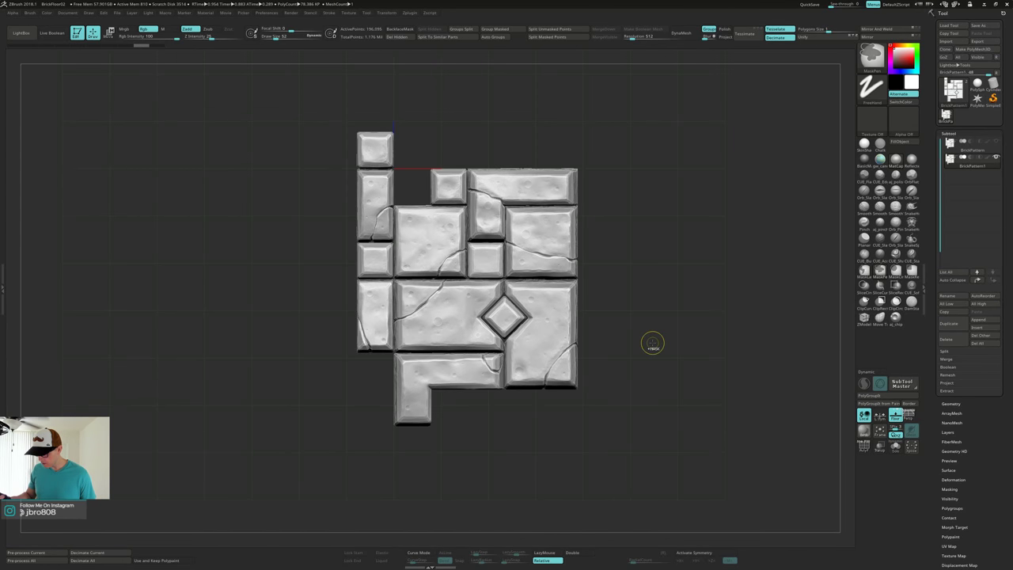
ctrl+click(652, 342)
ctrl+click(652, 342)
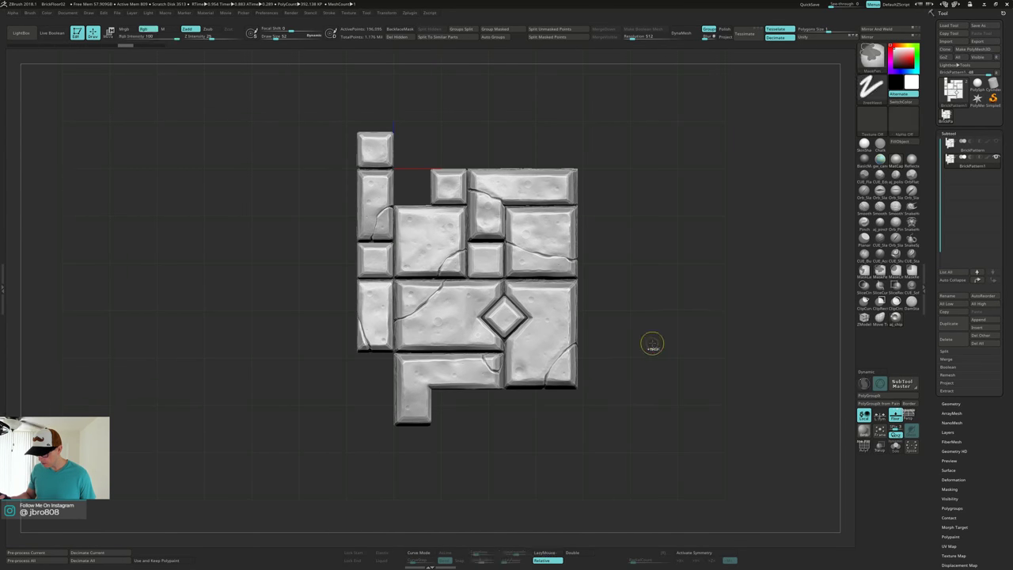
ctrl+click(652, 342)
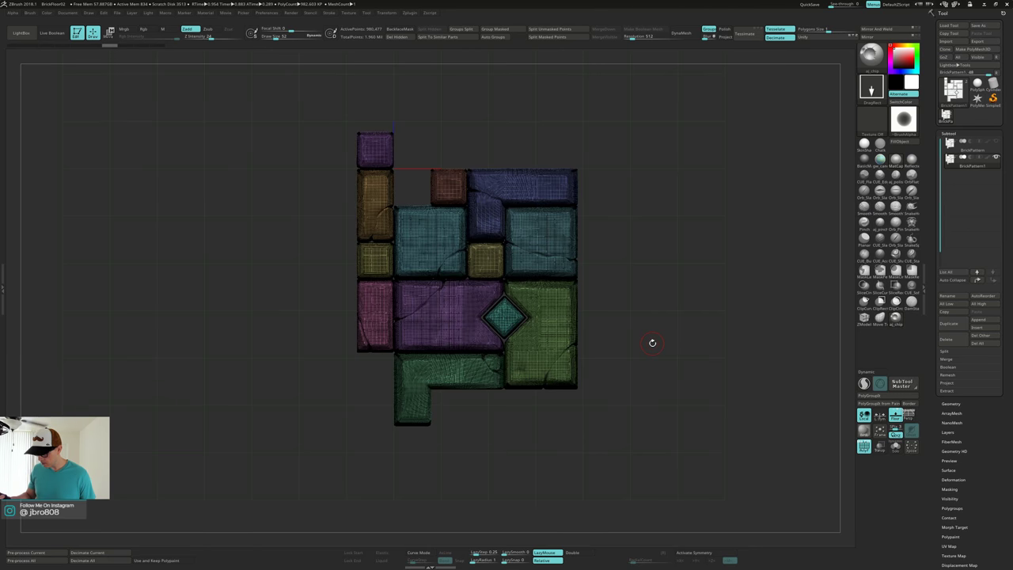
ctrl+click(652, 343)
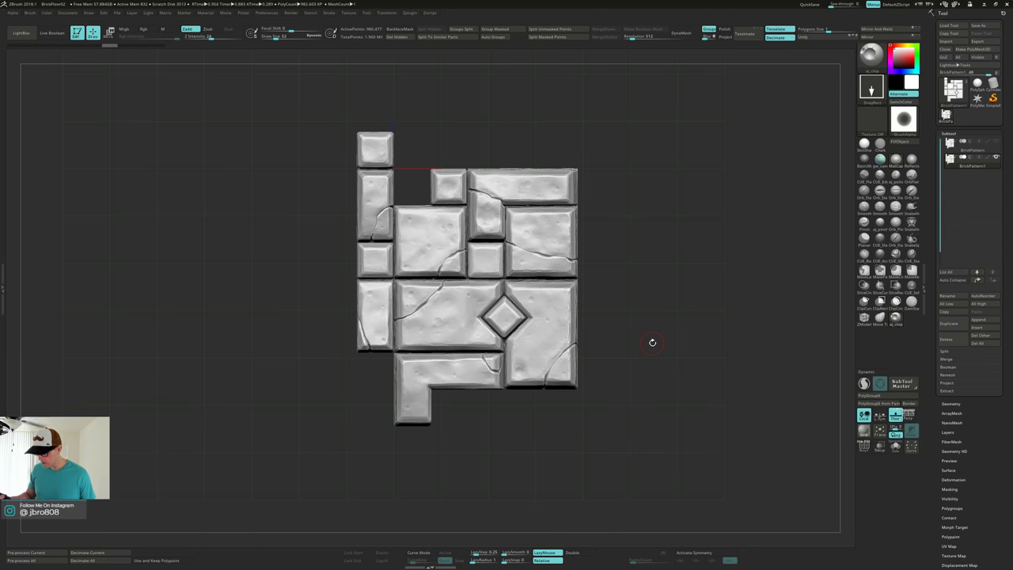
click(409, 13)
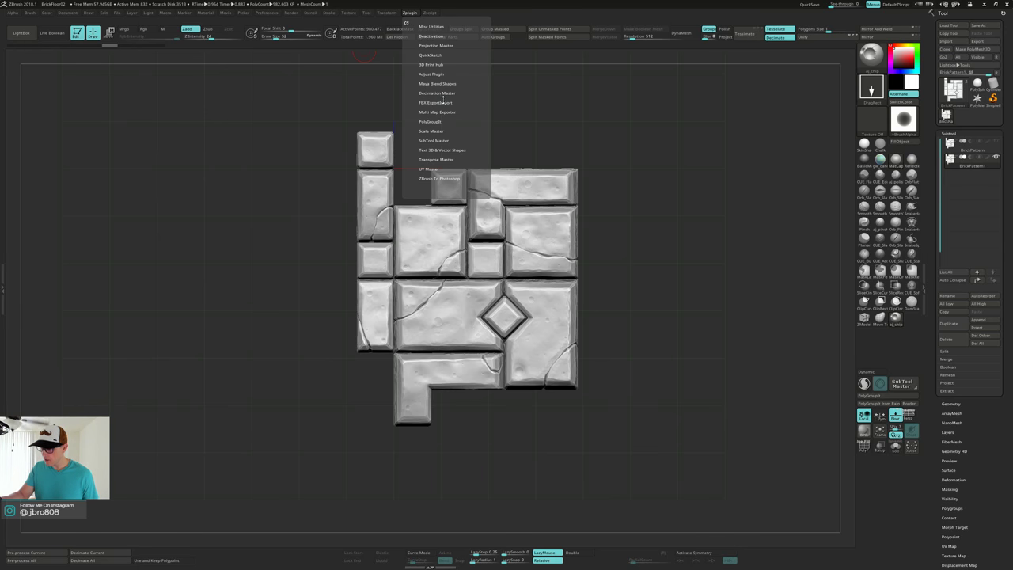
- Set Decimation Master's % of decimation to 50 and pre-process the current tile
click(441, 35)
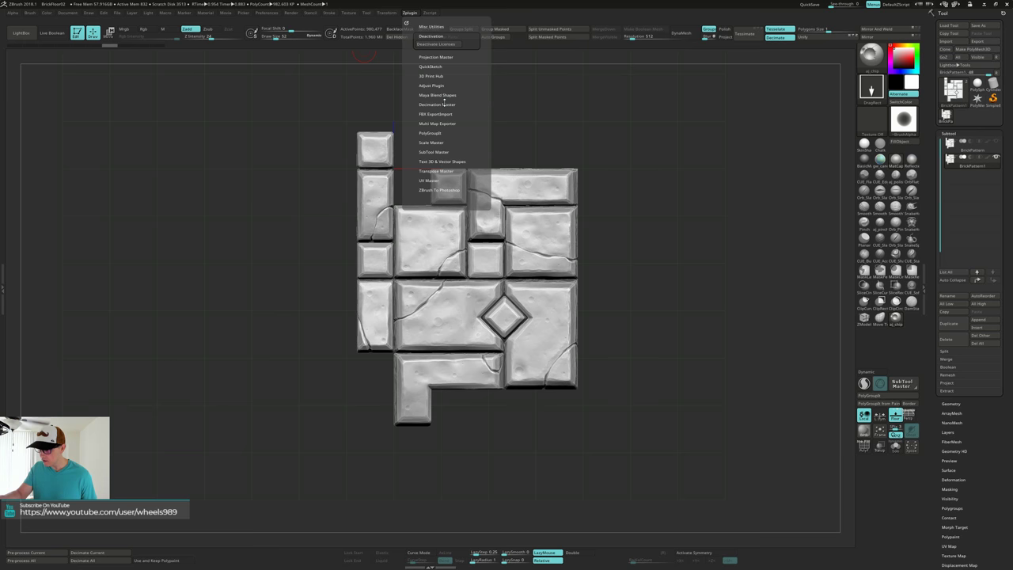
click(444, 103)
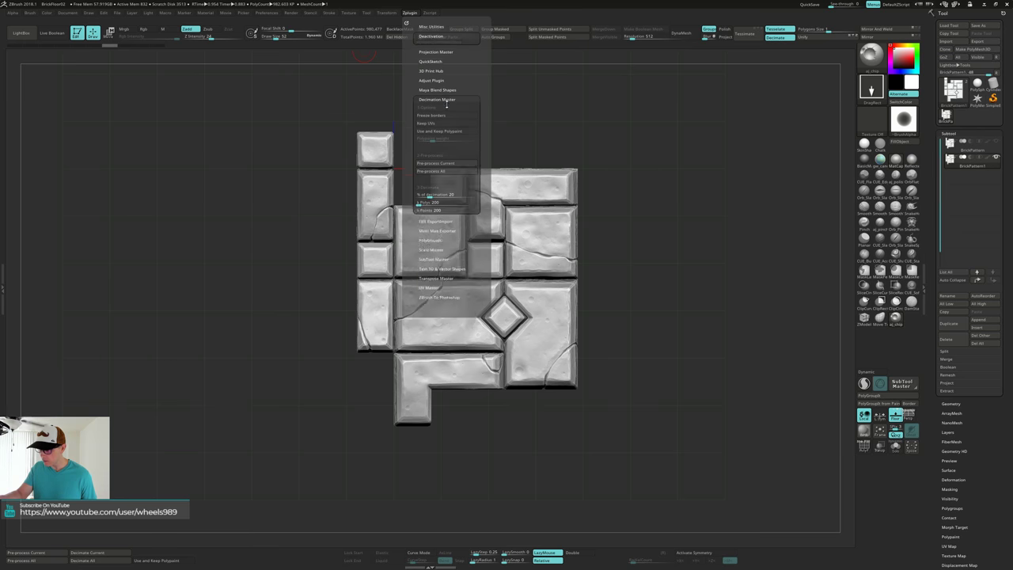
click(455, 188)
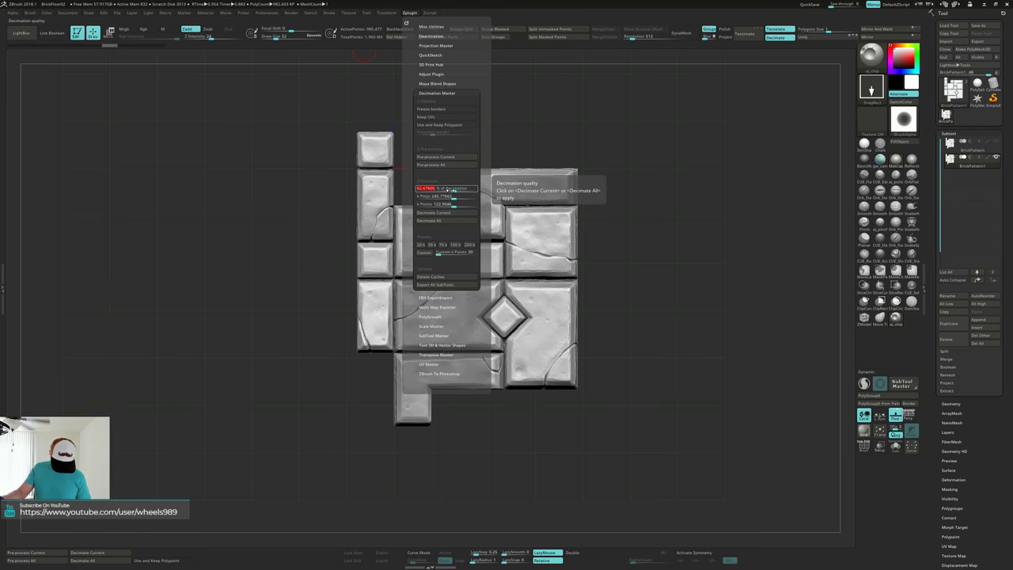
text(50)
key(Return)
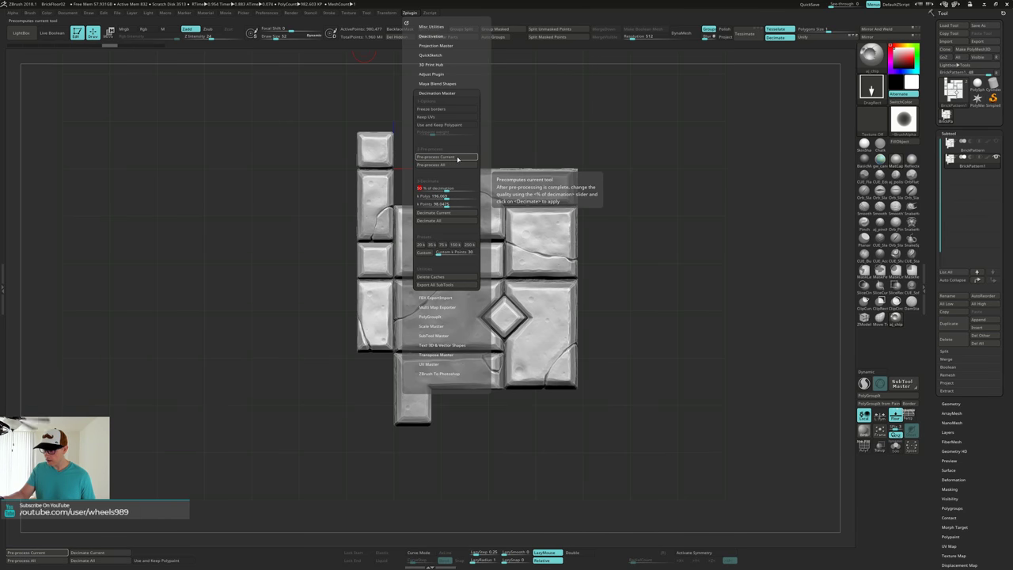
click(455, 160)
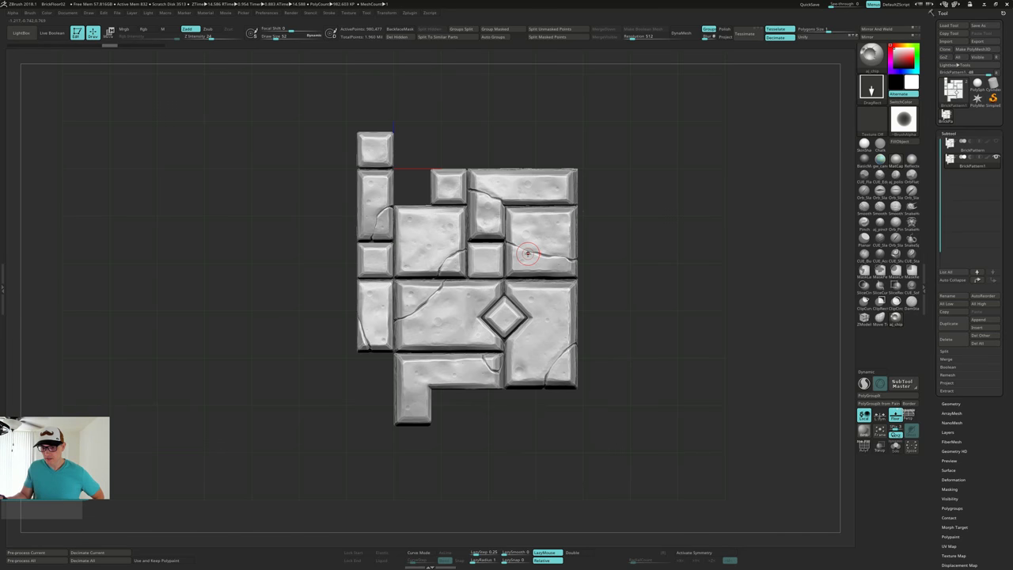
- Decimate, pre-process and decimate the tile again, reaching about 122,559 points
click(106, 554)
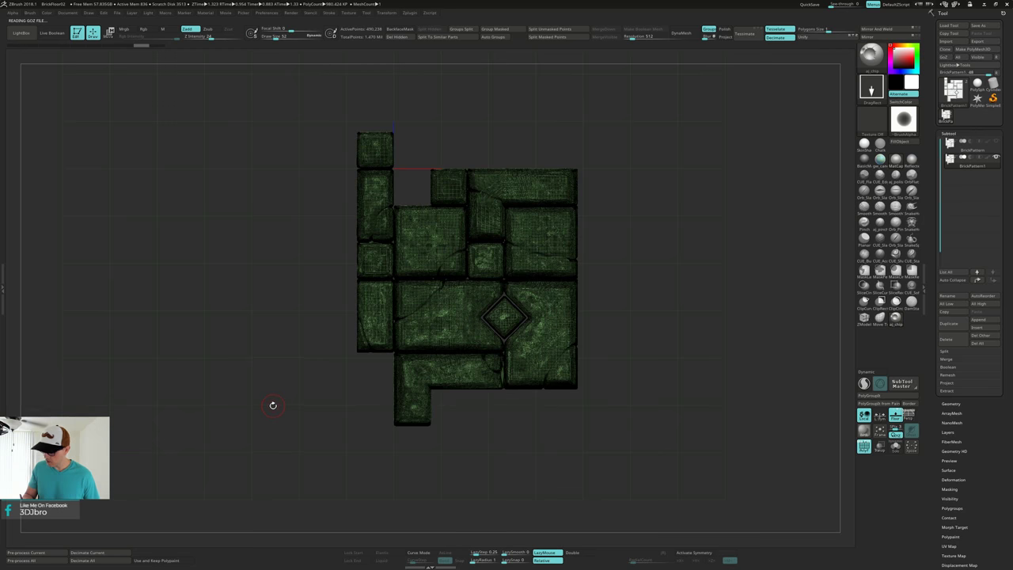
click(56, 554)
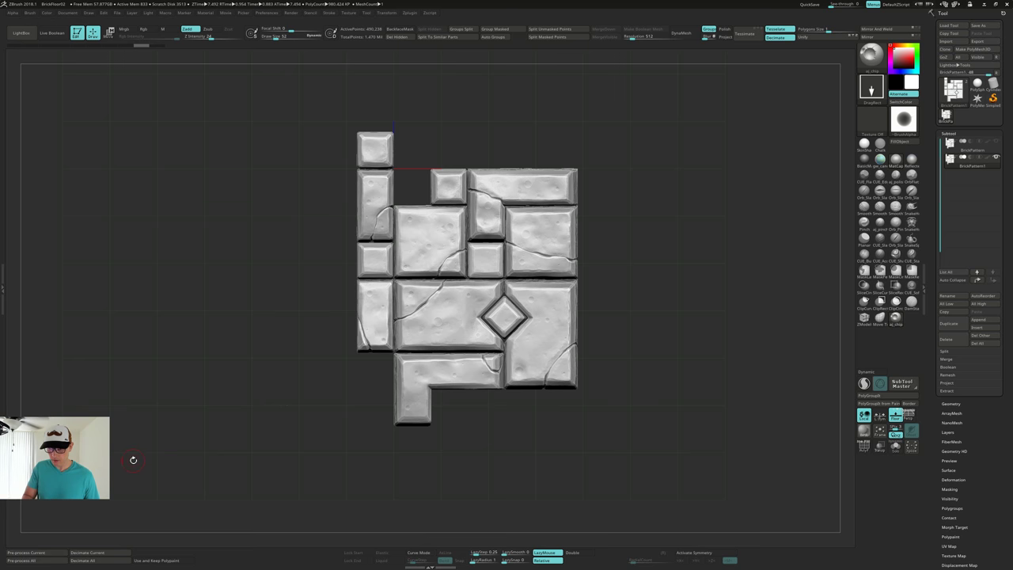
click(112, 554)
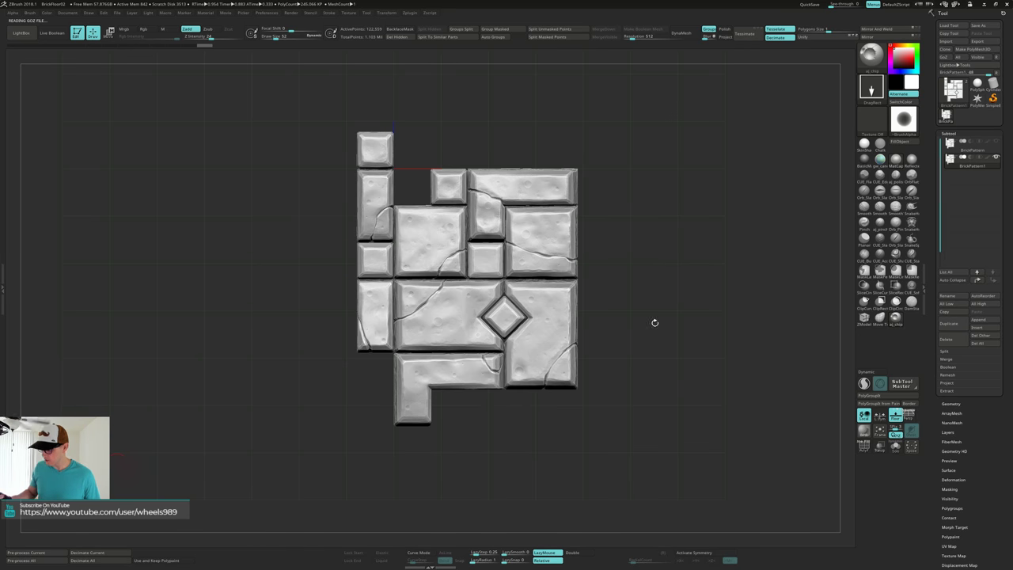
mouse_move(654, 322)
mouse_down()
mouse_move(664, 321)
mouse_move(652, 362)
mouse_up()
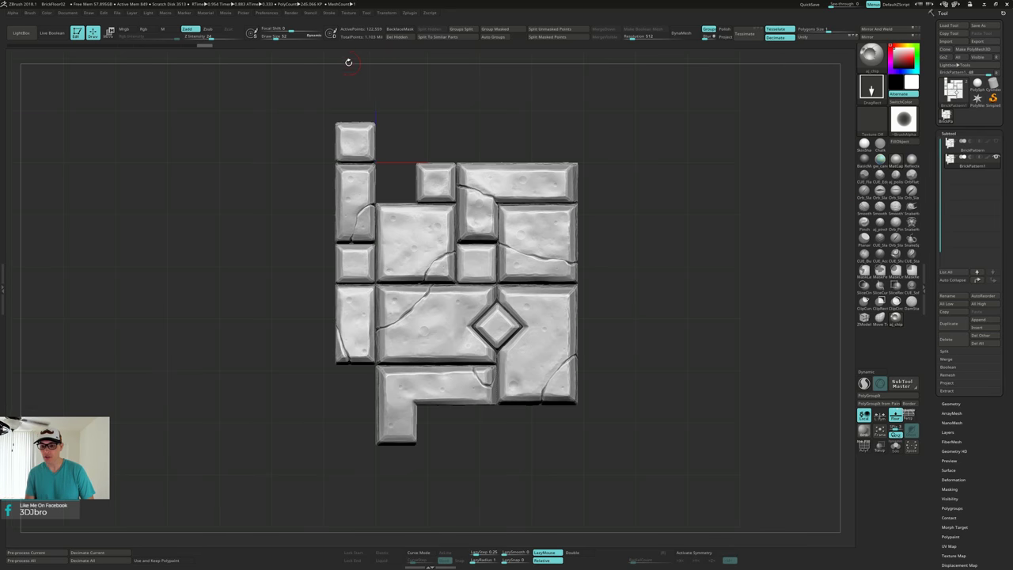
- Save the project as BrickFloor03 and minimise ZBrush to the desktop
click(118, 13)
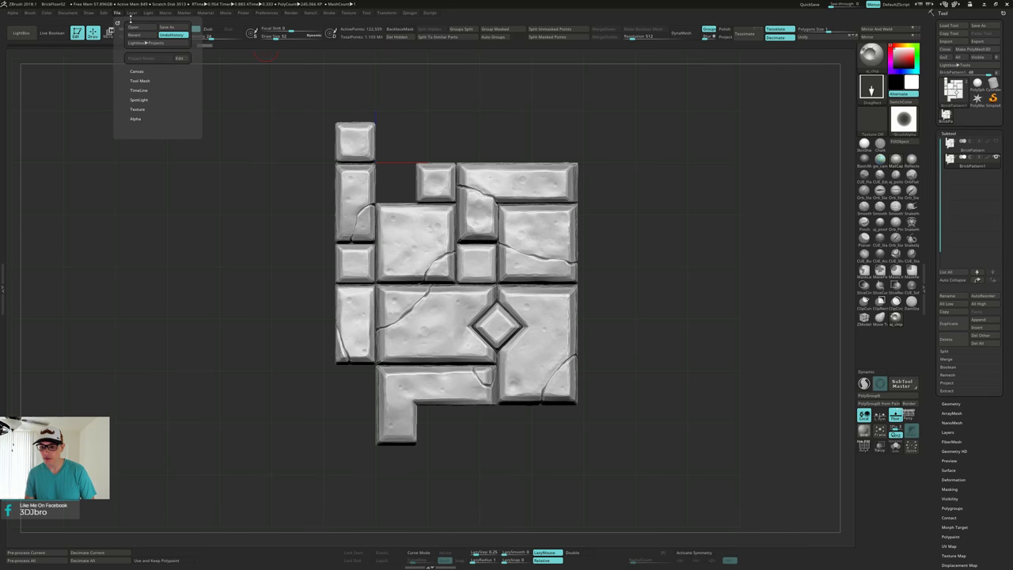
click(166, 27)
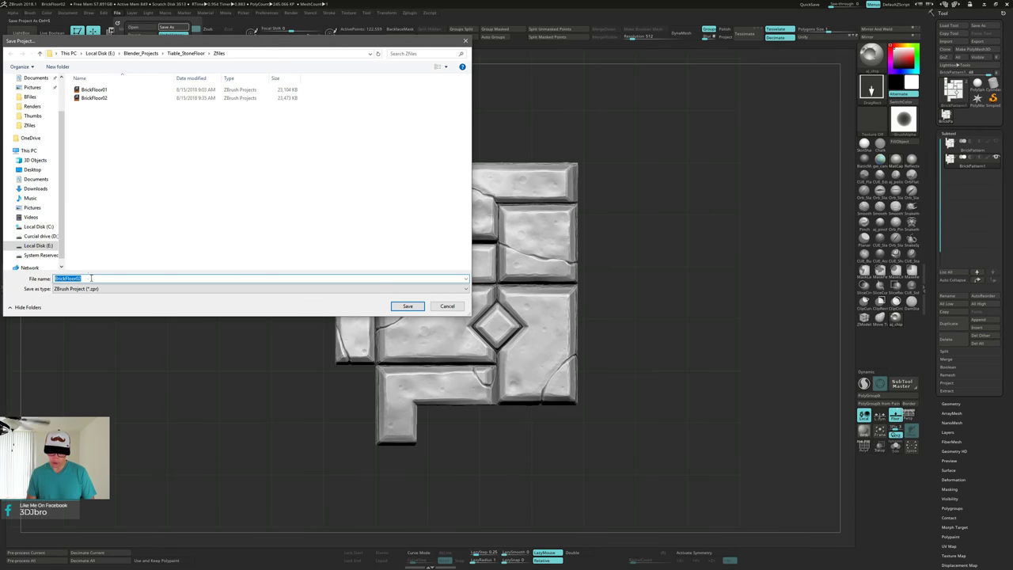
click(91, 278)
key(BackSpace)
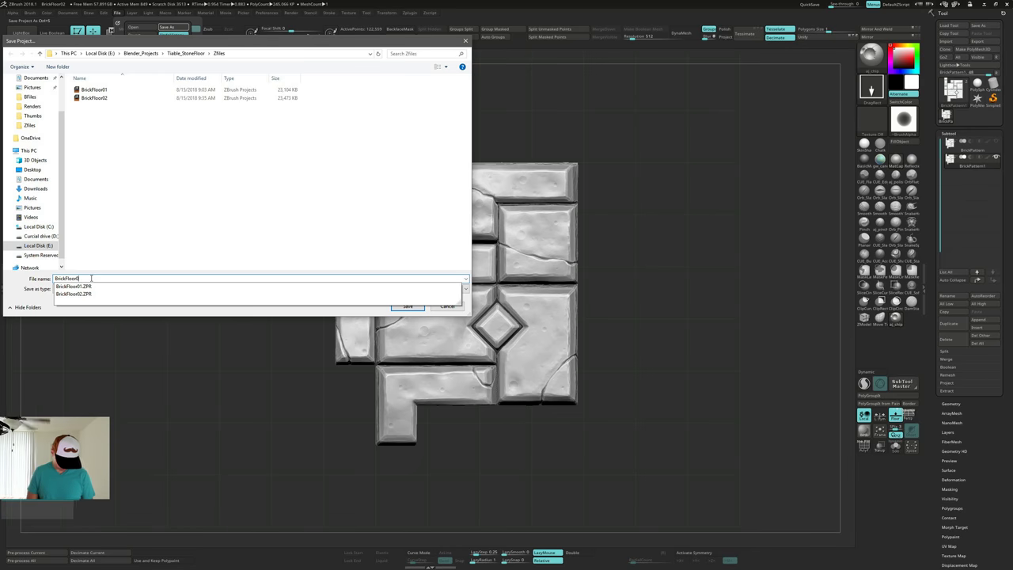
text(3)
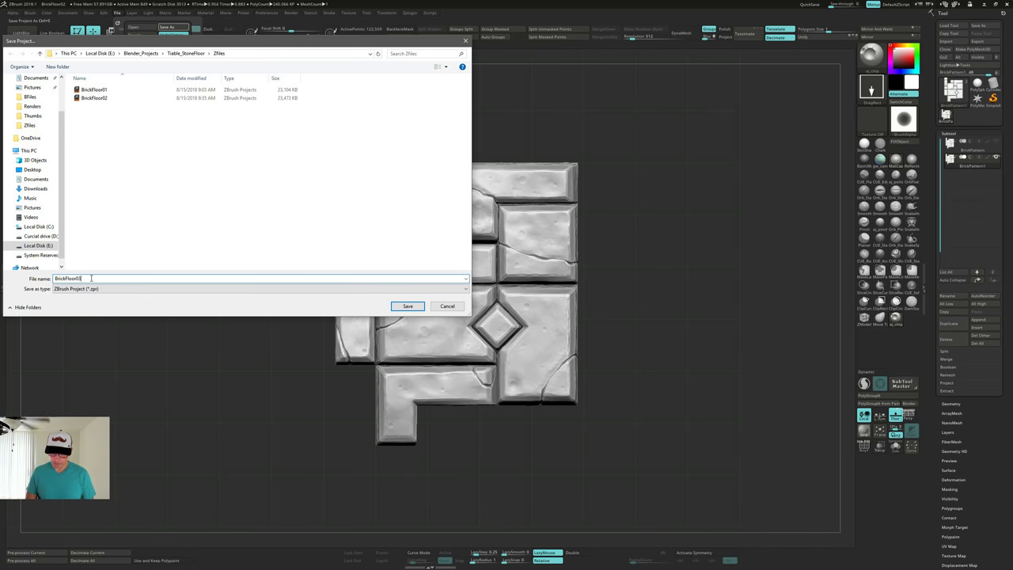
key(Return)
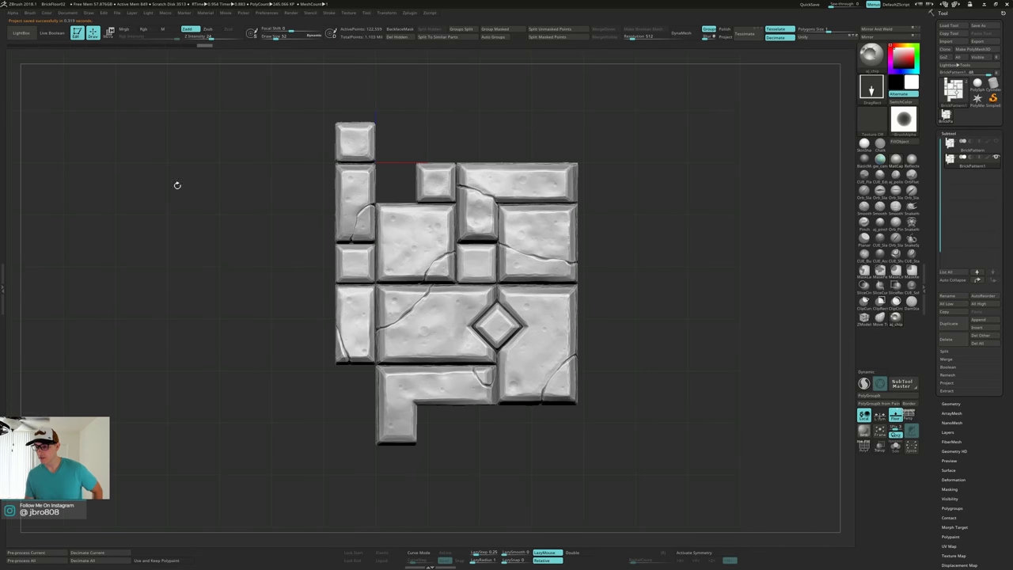
click(985, 6)
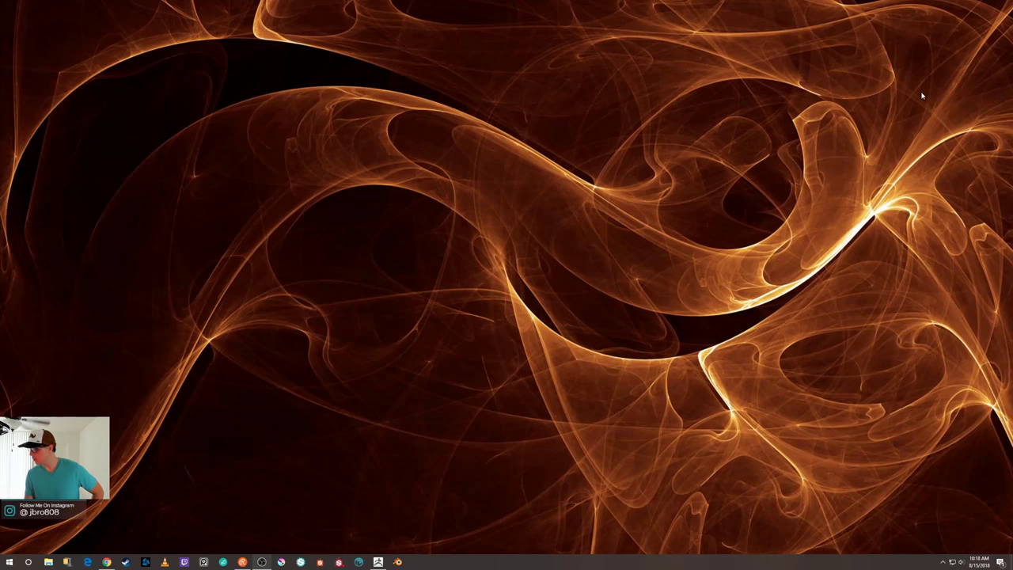
- Launch Blender, maximise its window and dismiss the splash screen
click(397, 562)
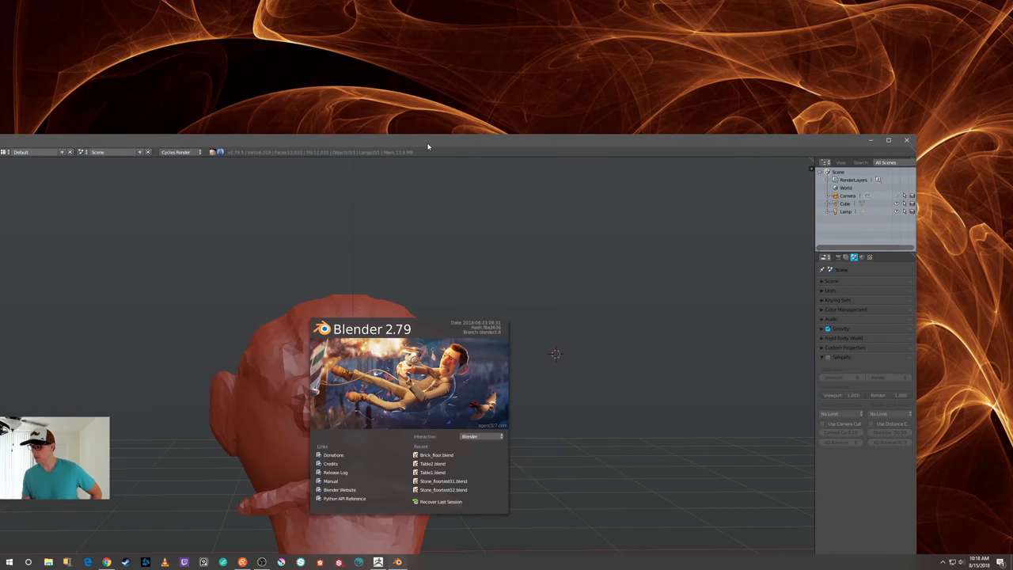
click(887, 140)
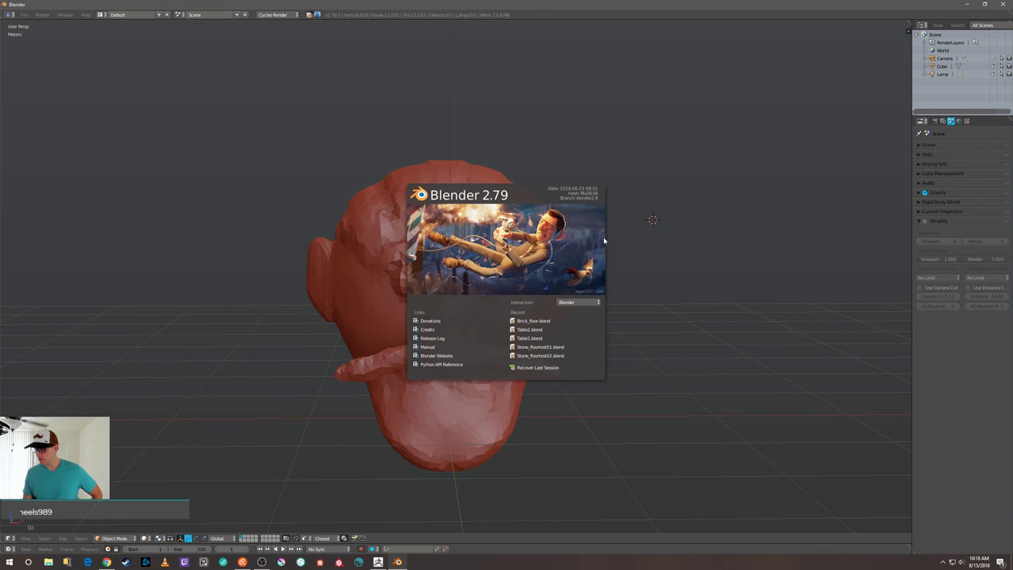
click(648, 147)
scroll(528, 206, down, 5)
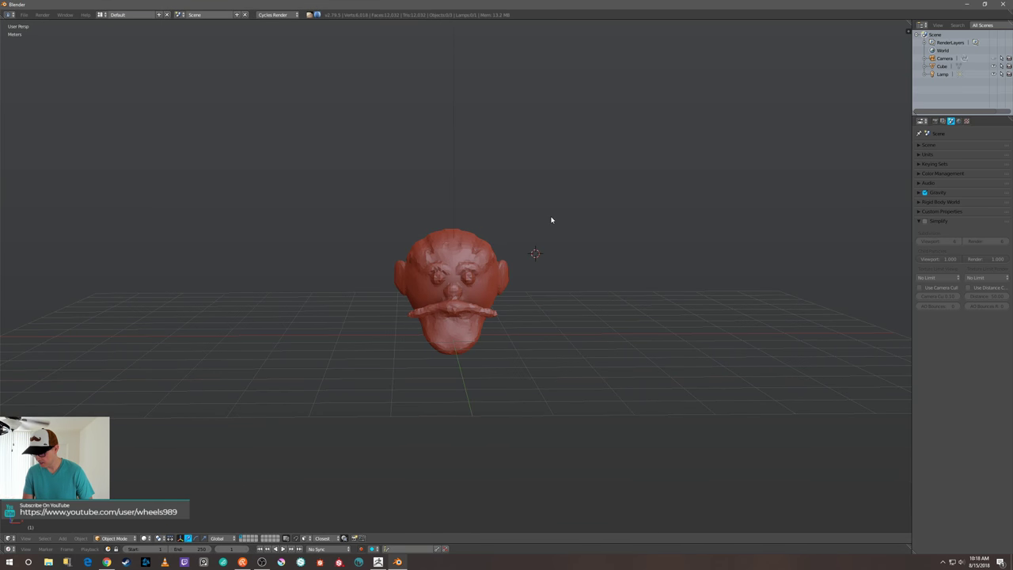
- Snap the 3D cursor to the head's centre and view the scene from above
click(550, 216)
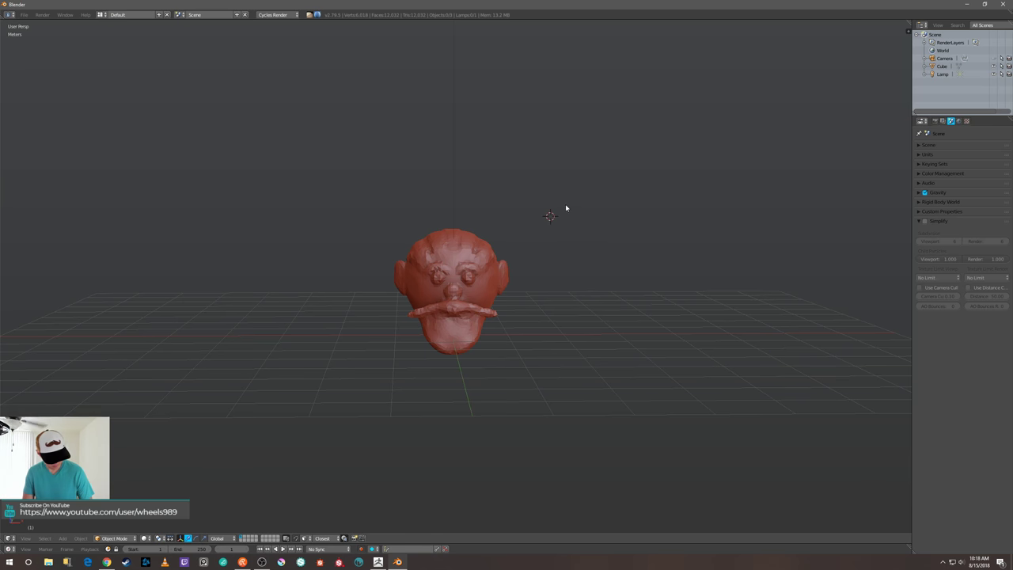
key(shift+s)
click(572, 163)
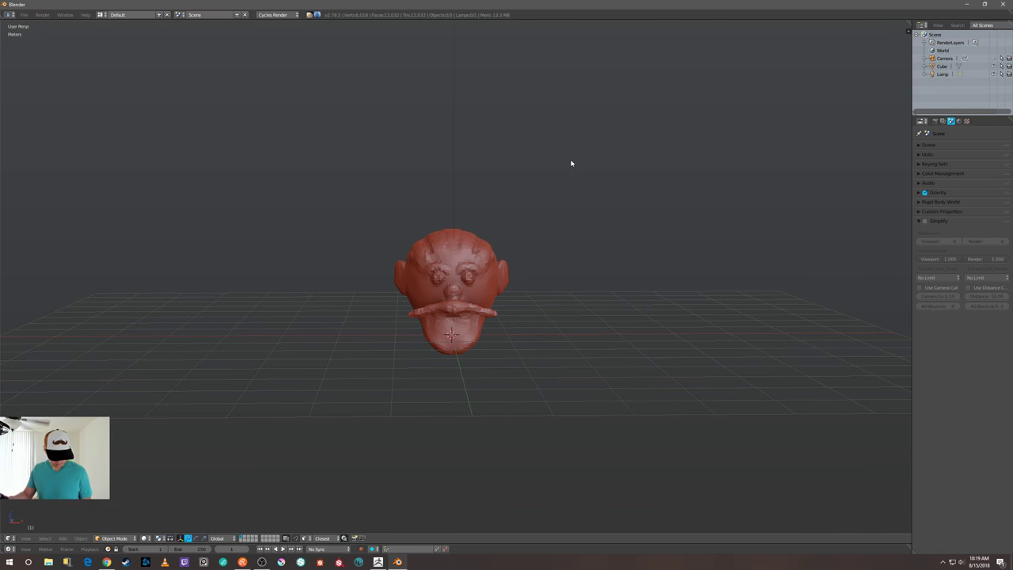
middle_drag(571, 163, 616, 289)
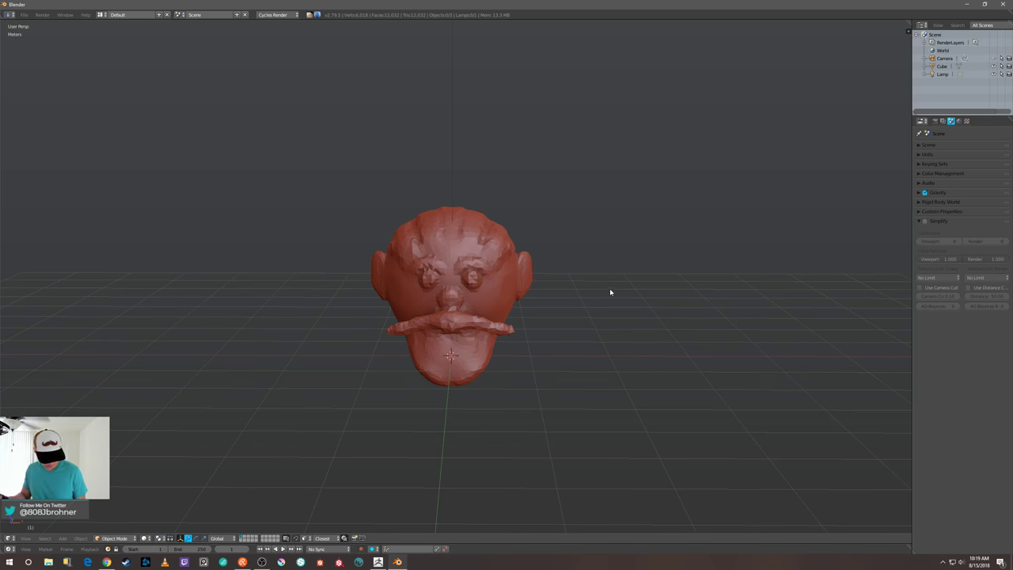
- Delete the cartoon head model from the scene
right_click(487, 268)
key(x)
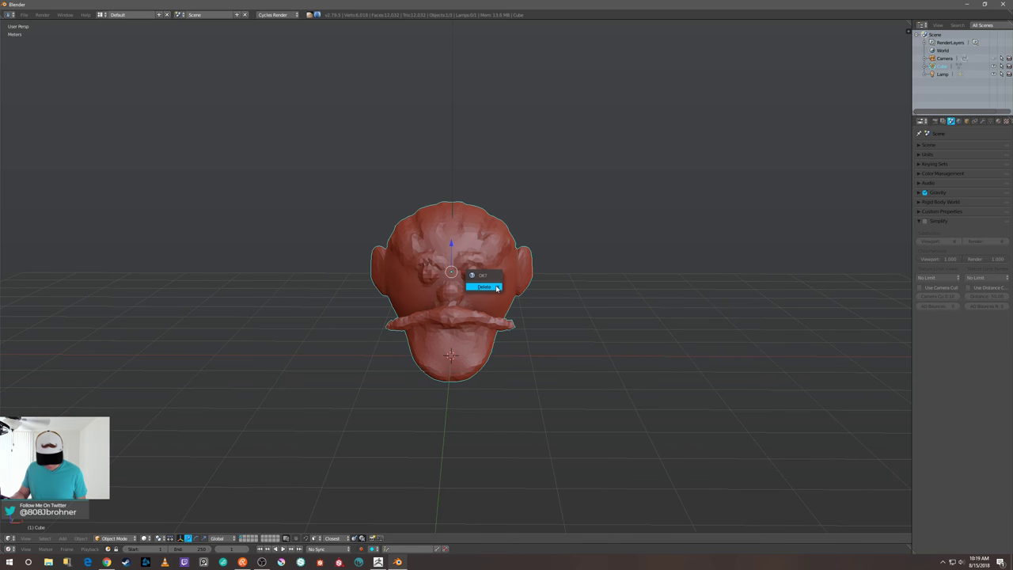
click(497, 287)
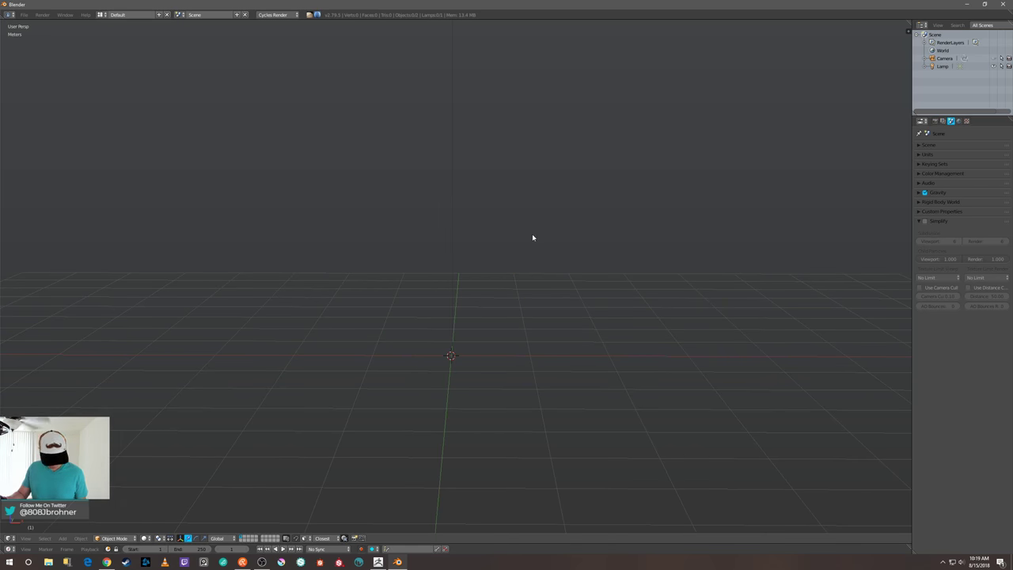
middle_drag(533, 233, 530, 332)
- Delete the lamp, leaving only the camera over the empty grid
right_click(443, 107)
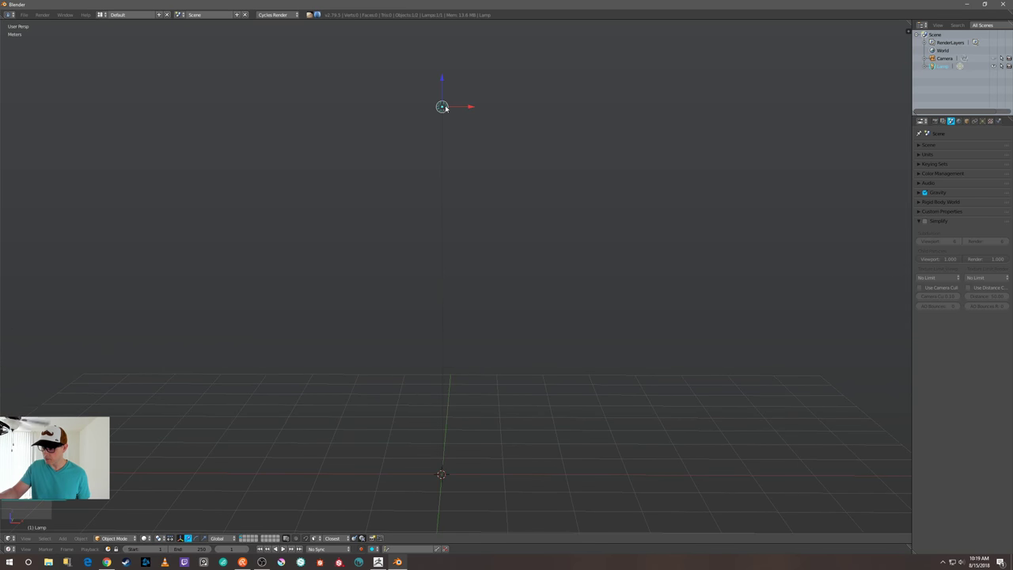
key(x)
click(520, 212)
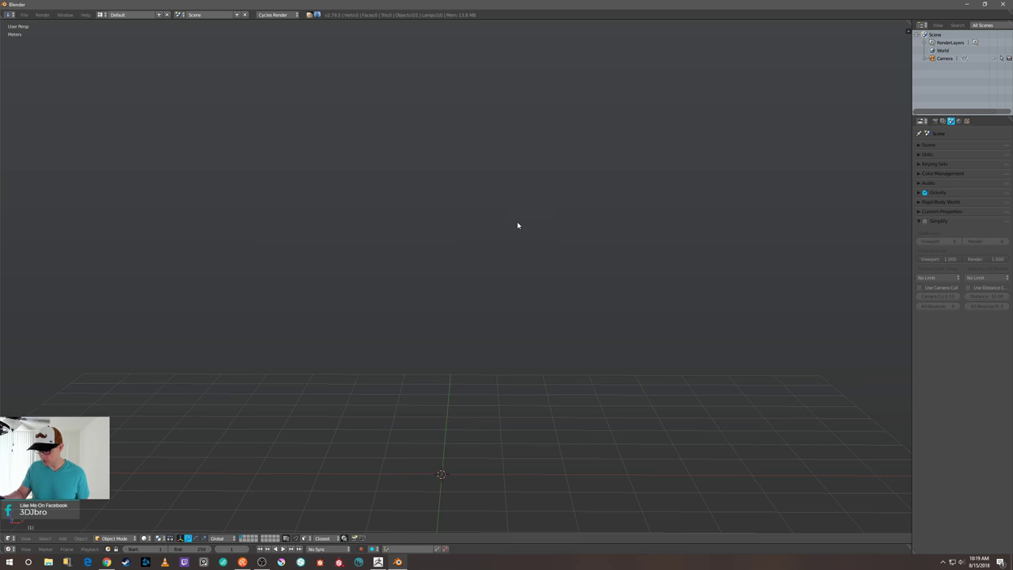
middle_drag(513, 333, 541, 291)
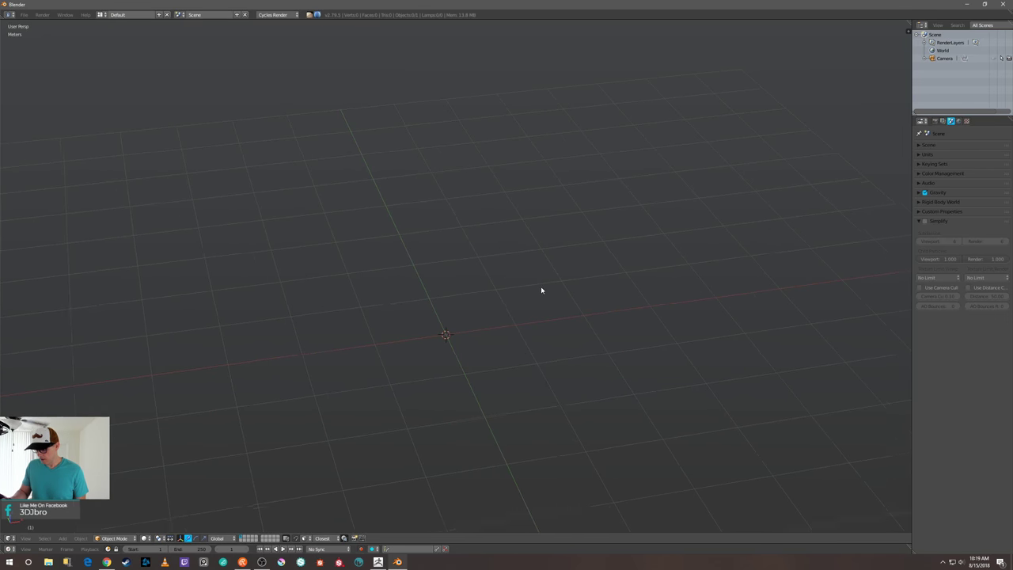
mouse_move(534, 332)
middle_down()
mouse_move(541, 266)
mouse_move(529, 346)
mouse_move(533, 298)
mouse_move(545, 345)
mouse_move(538, 330)
middle_up()
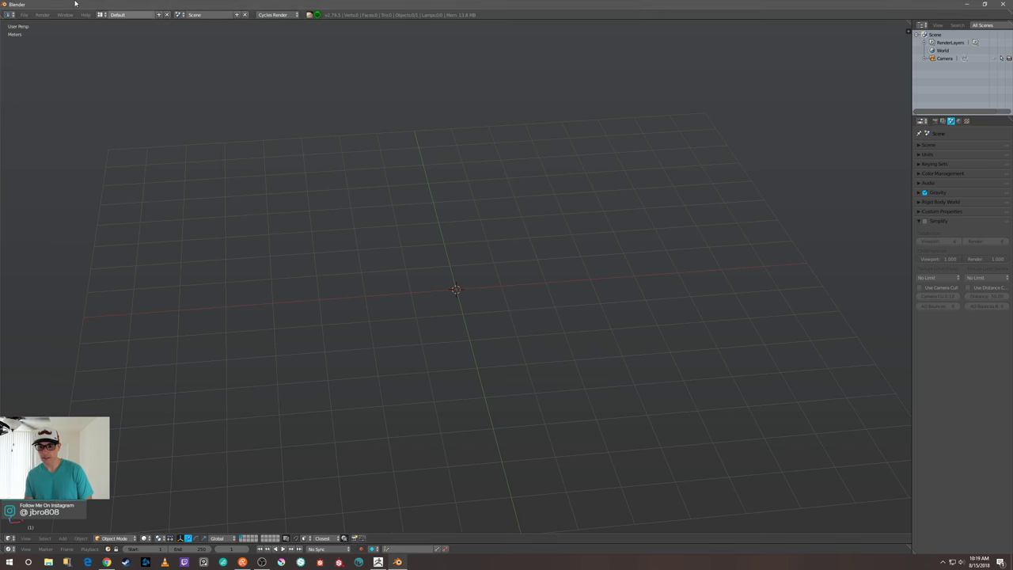
- Open the recent Brick_floor.blend, then return to ZBrush
click(26, 16)
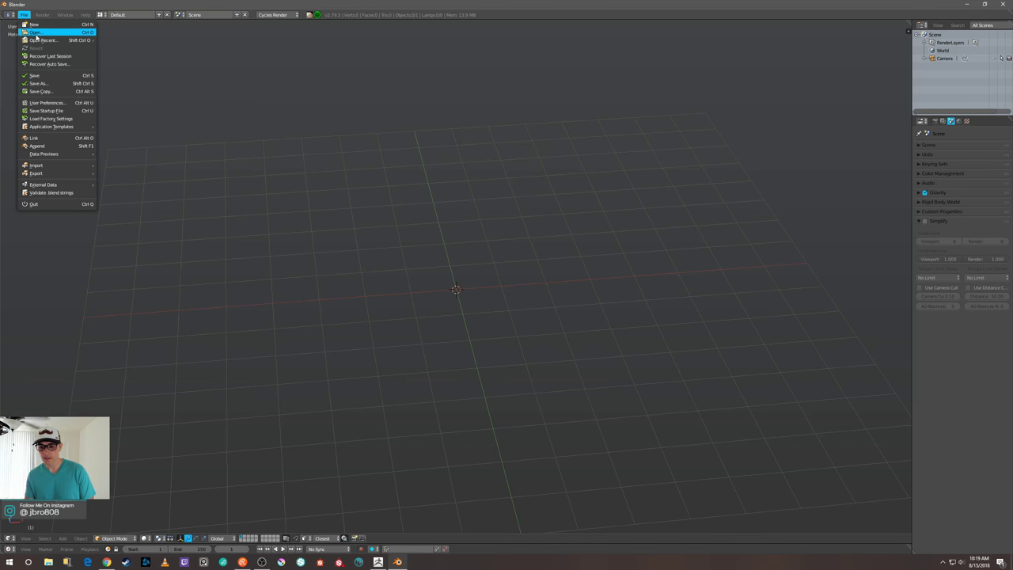
mouse_move(40, 41)
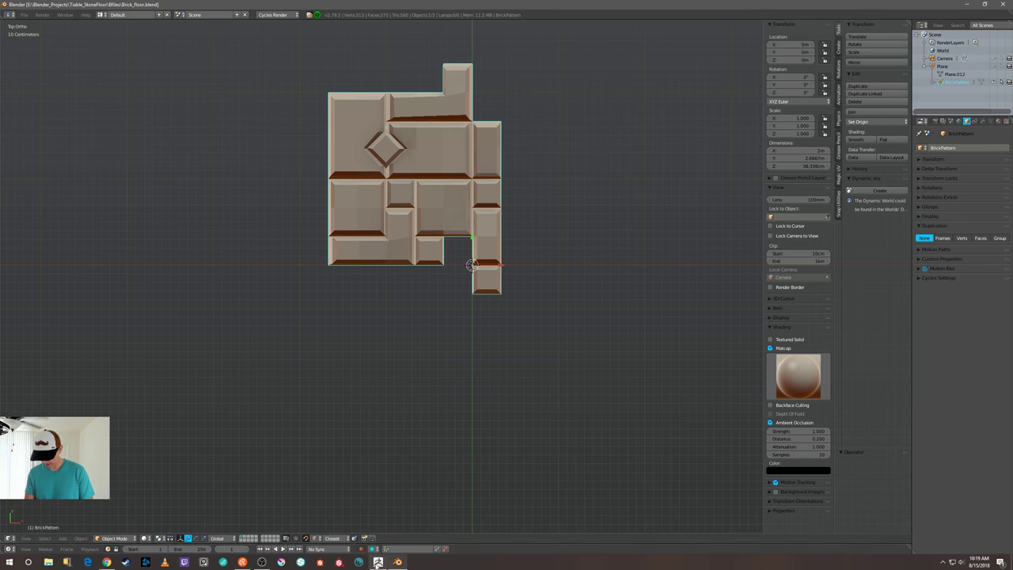
key(alt+Tab)
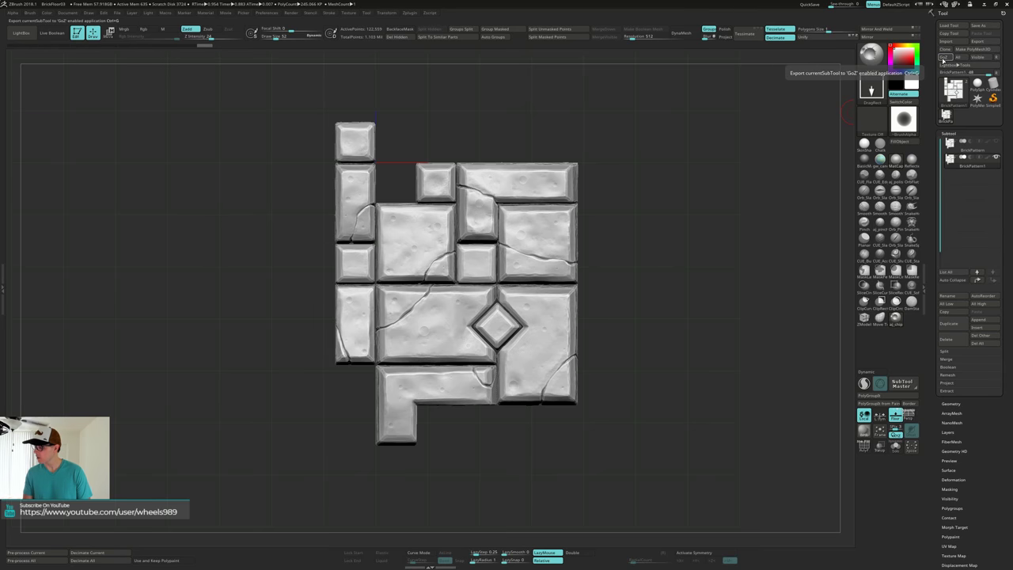
- Send the brick tile to Blender via GoZ, view the imported mesh in User Persp, then return
click(944, 58)
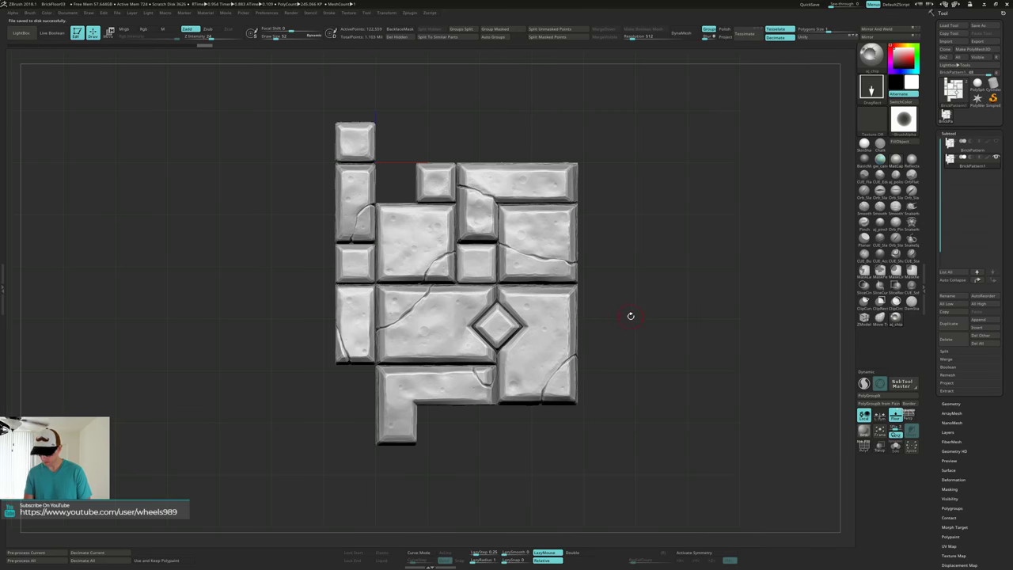
key(alt+Tab)
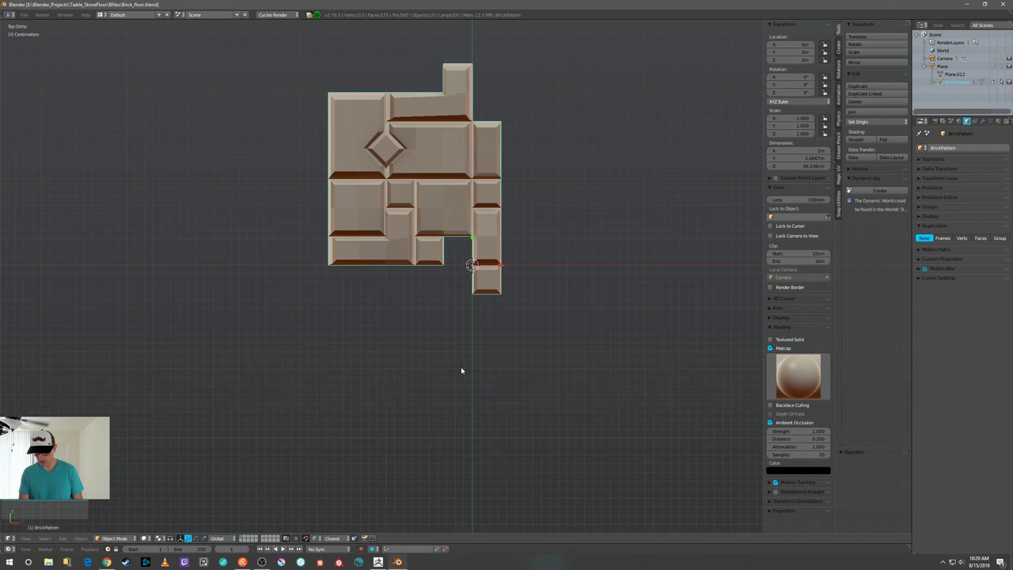
scroll(461, 370, down, 2)
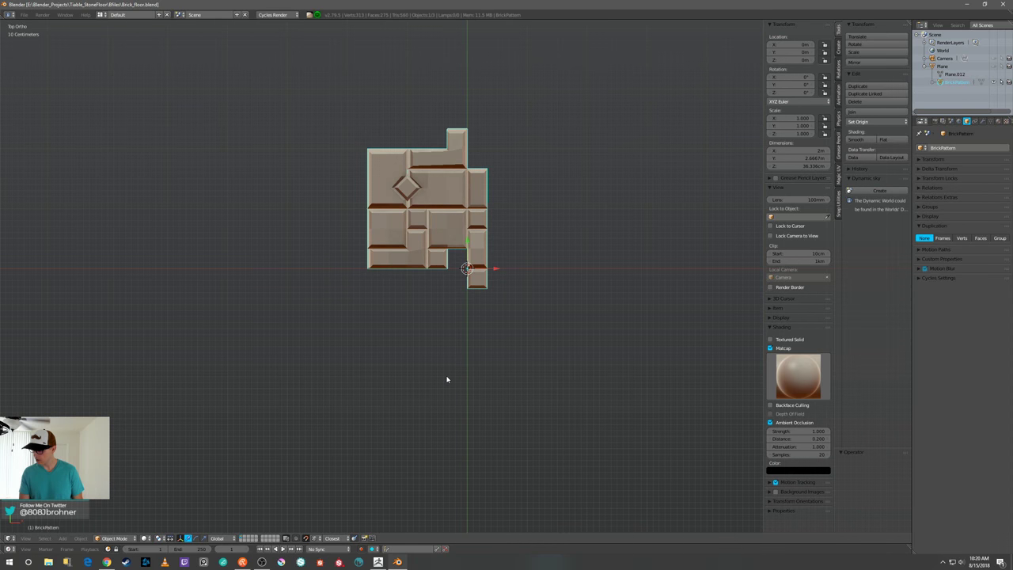
click(452, 375)
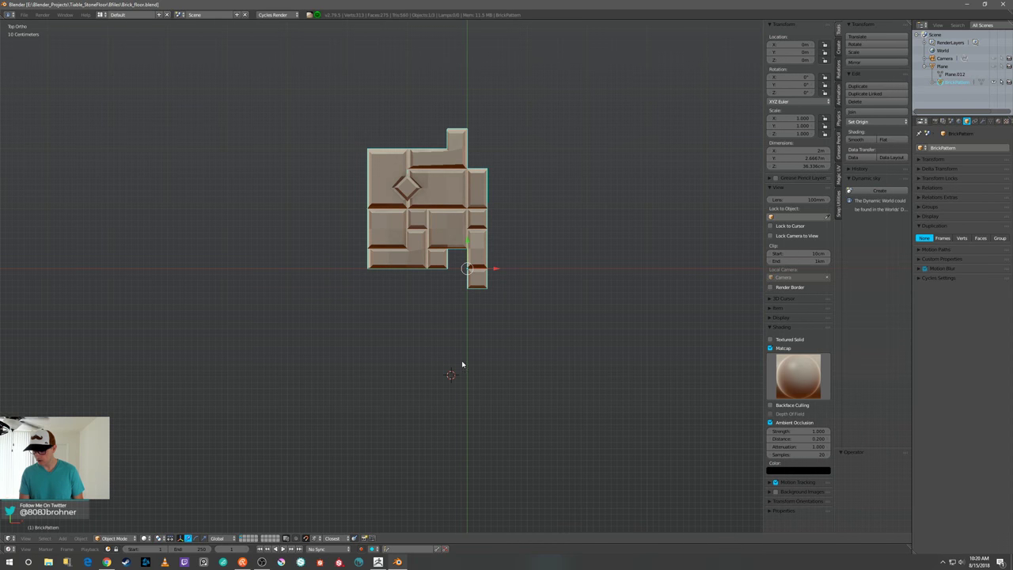
middle_drag(450, 374, 425, 354)
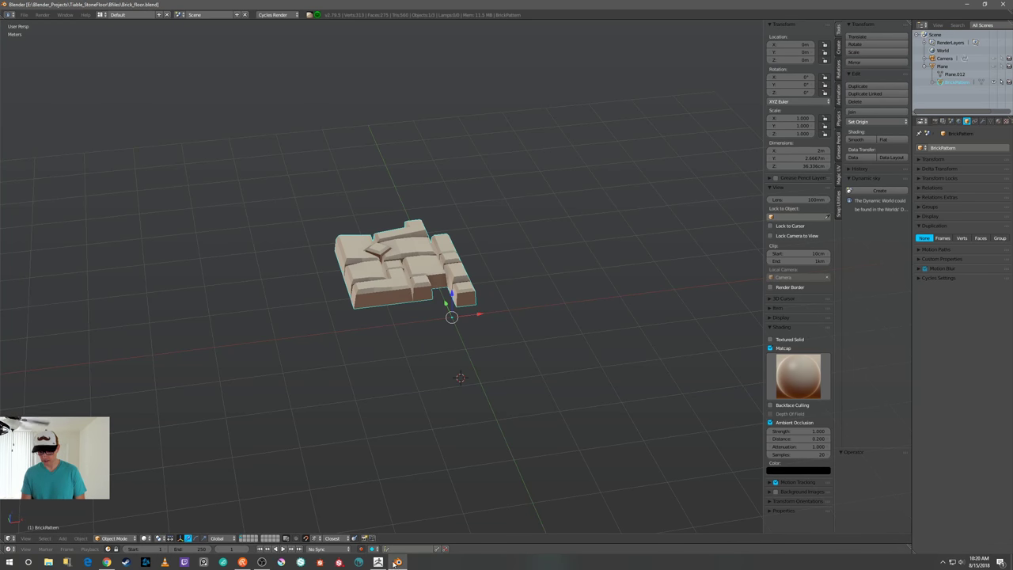
click(377, 561)
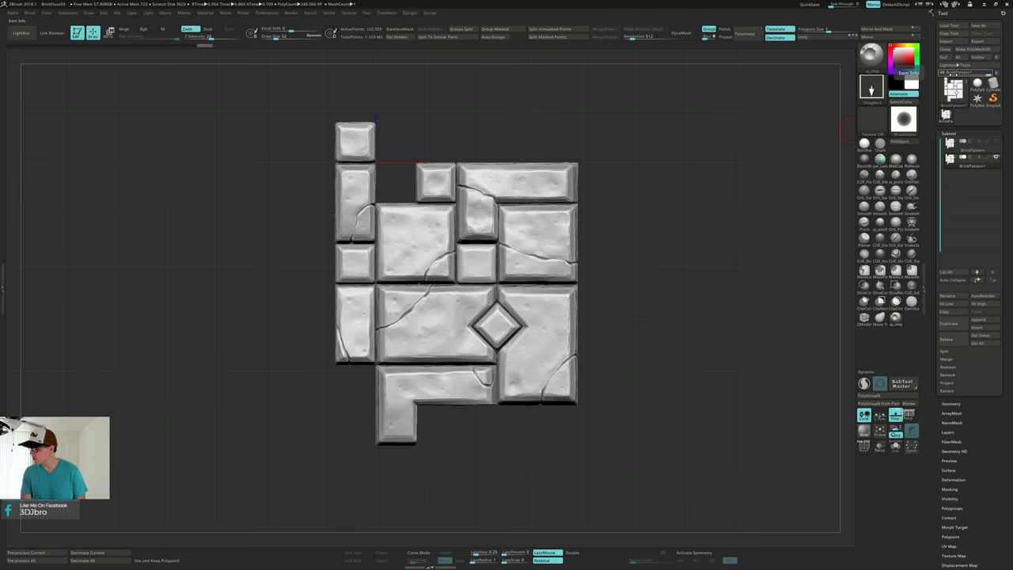
- Move BrickPattern1 above BrickPattern, resend it to Blender, and send Blender's mesh back to ZBrush
mouse_move(954, 88)
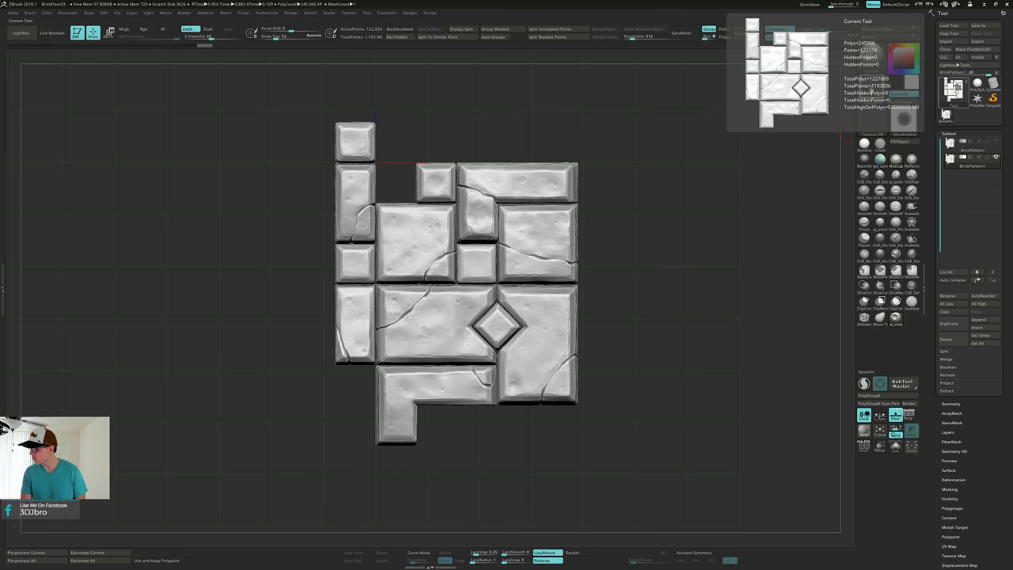
click(979, 281)
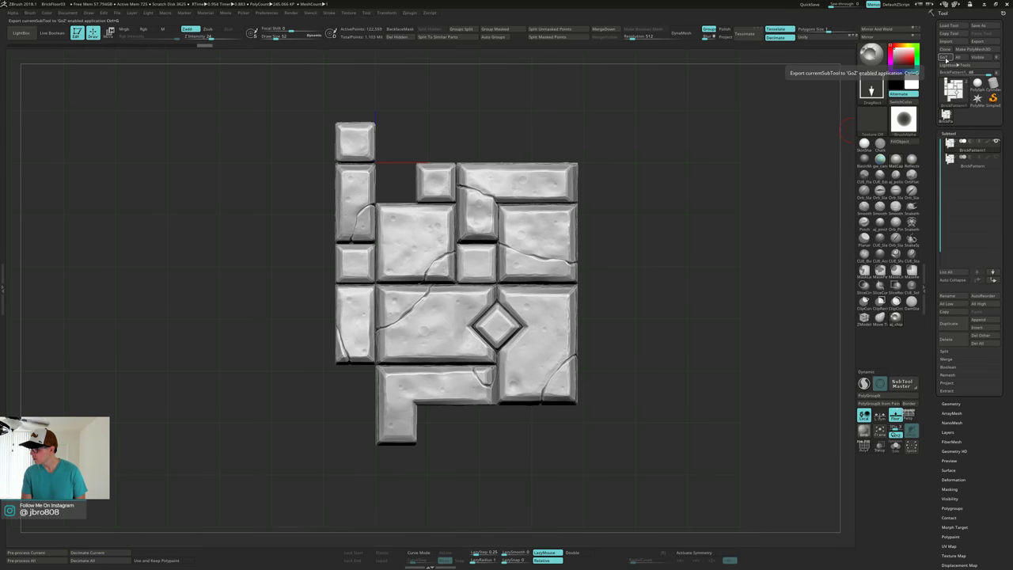
click(945, 58)
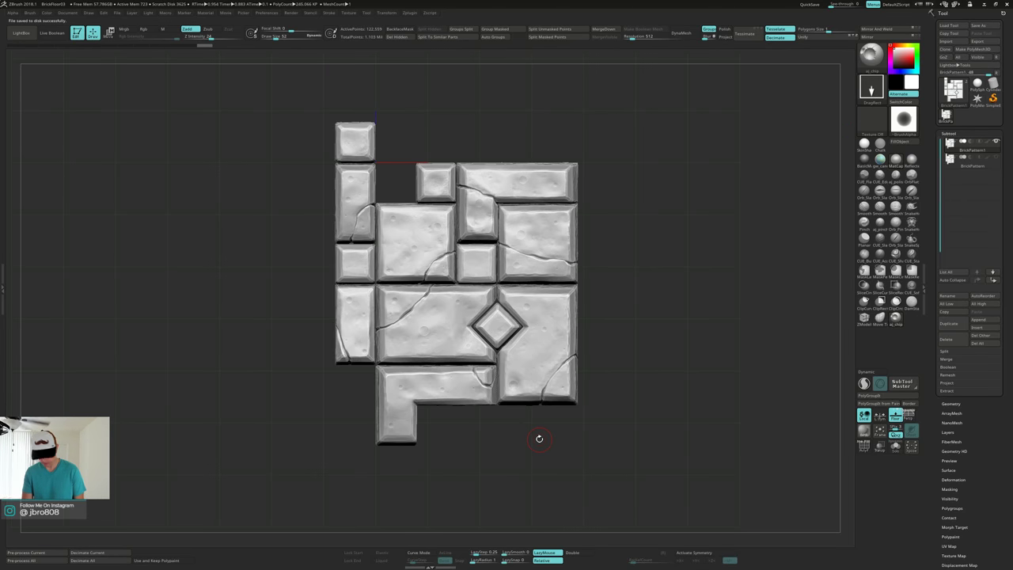
key(alt+Tab)
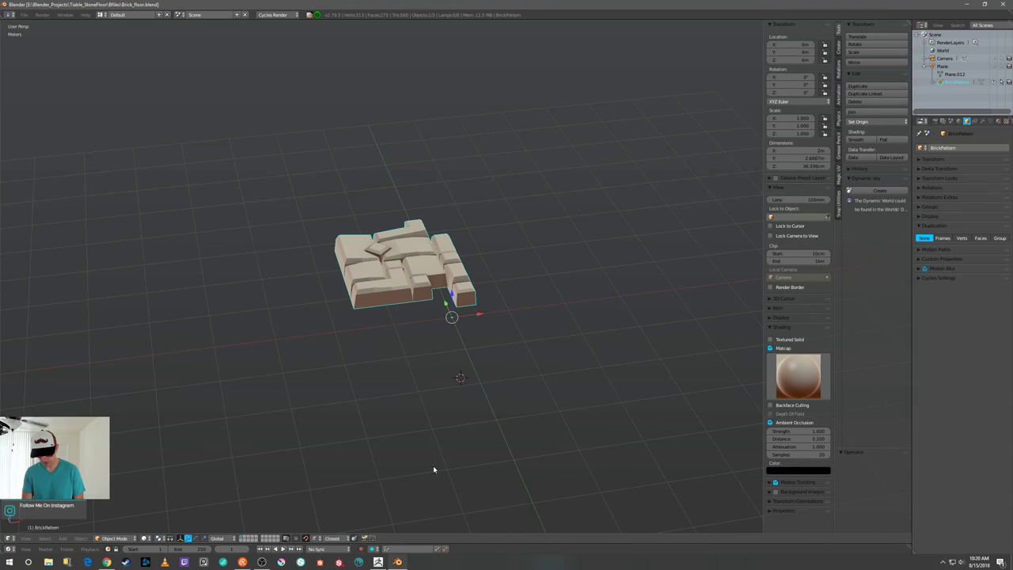
middle_drag(446, 435, 468, 408)
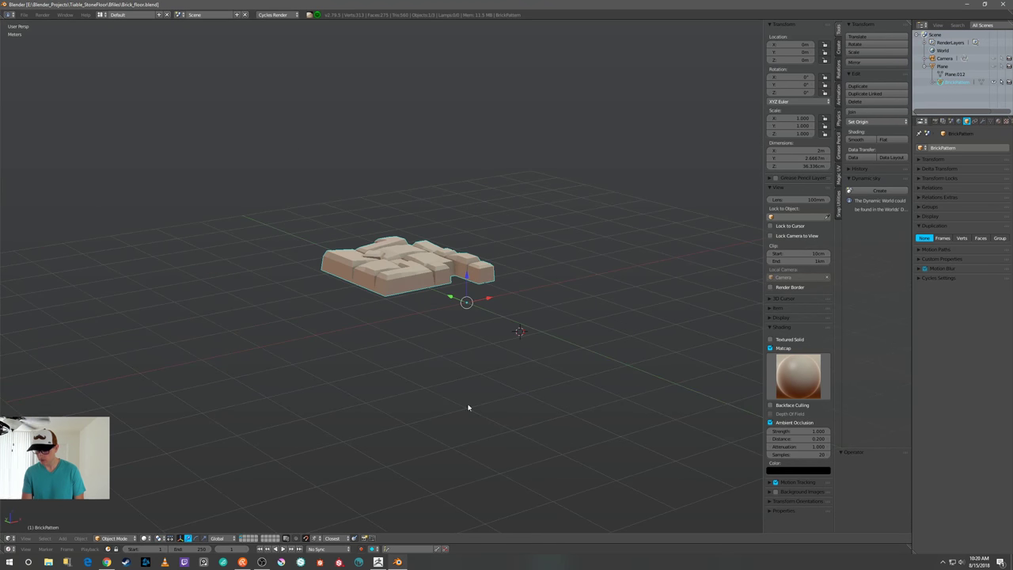
click(309, 15)
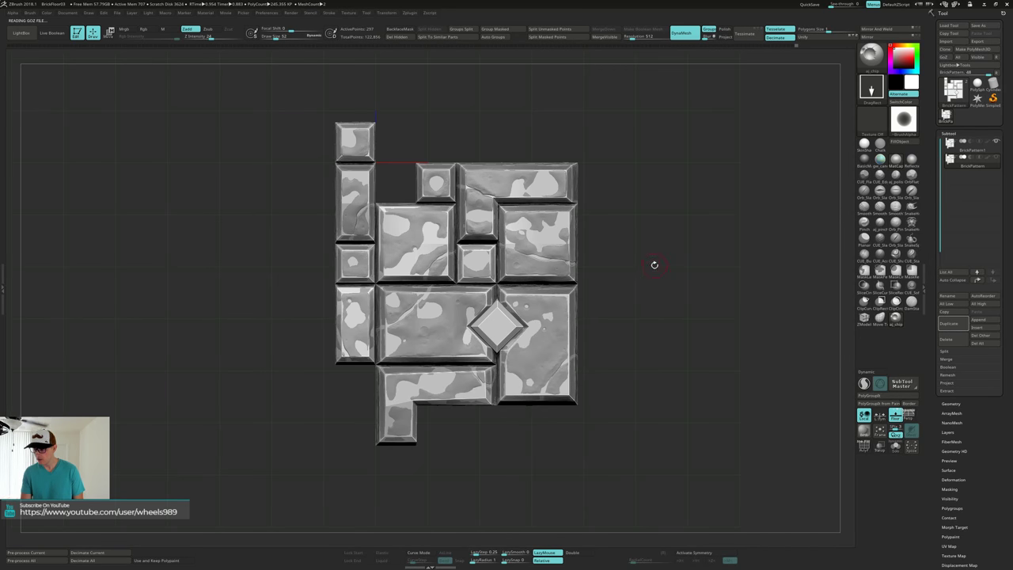
- Inspect the 297-point low-poly mesh's polygroups with PolyFrame, then select the detailed brick subtool
drag(654, 265, 650, 313)
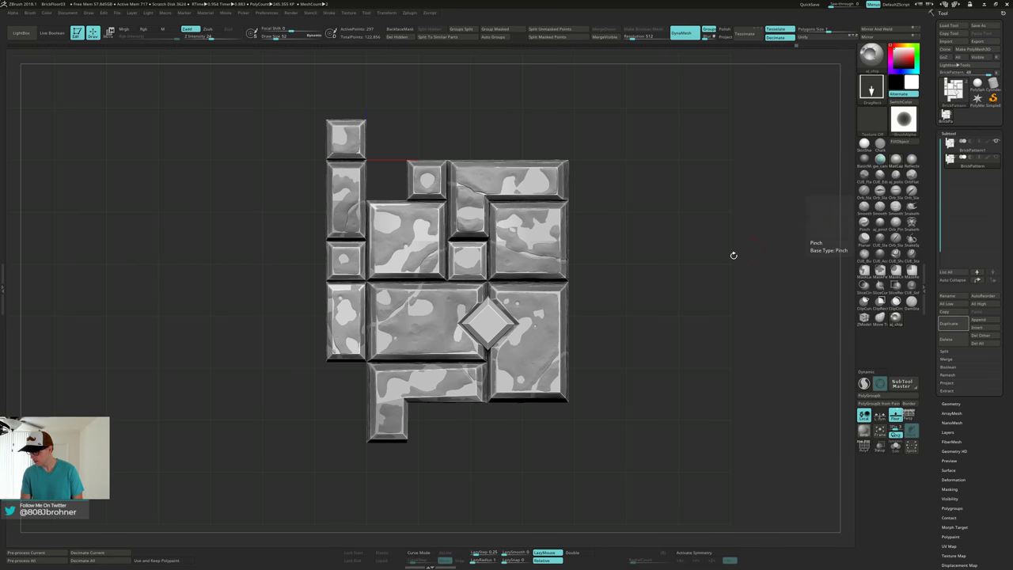
key(shift+f)
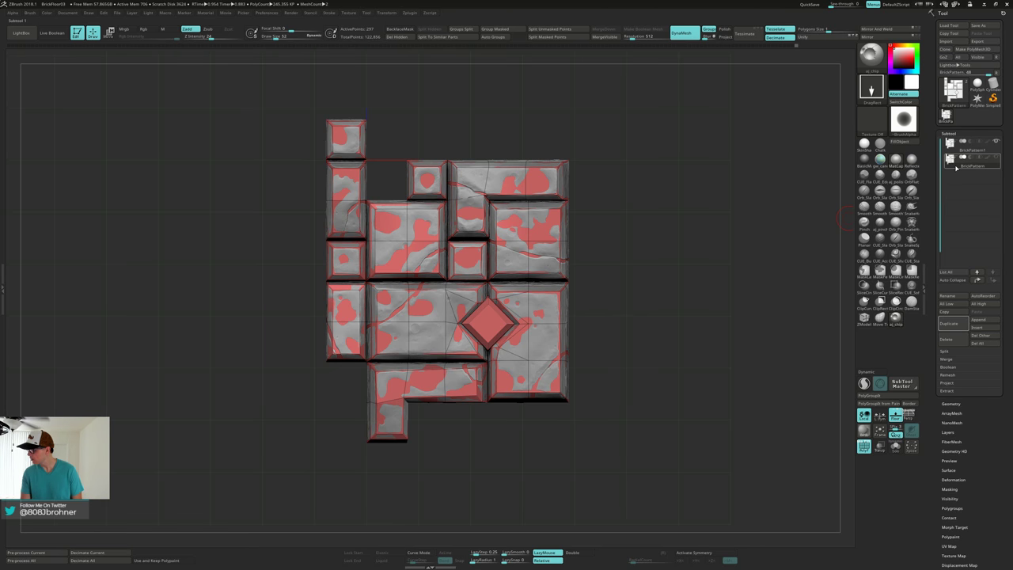
mouse_move(962, 168)
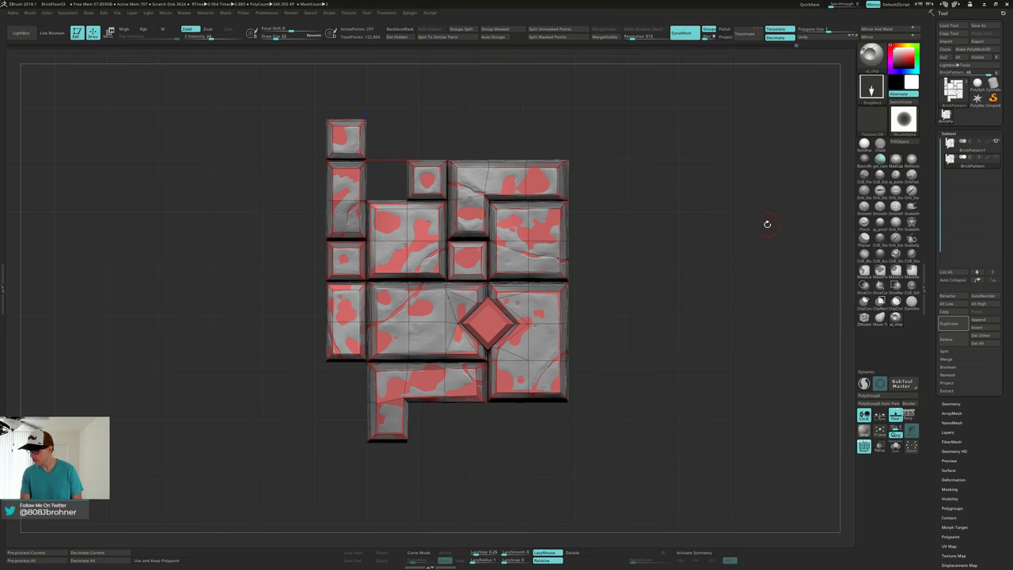
click(952, 163)
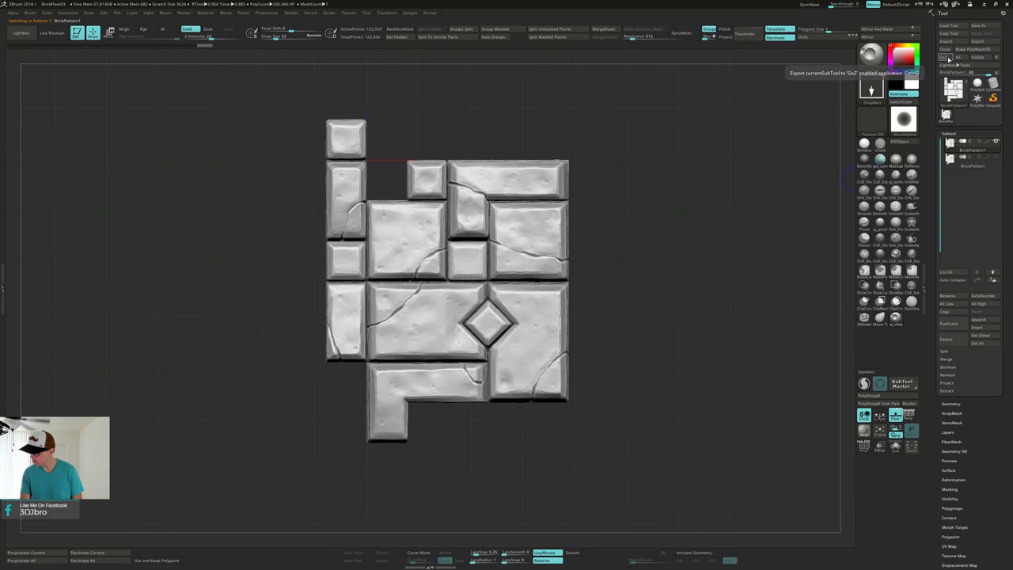
- Export the detailed BrickPattern1 sculpt to Blender with GoZ, resending it a second time
click(948, 59)
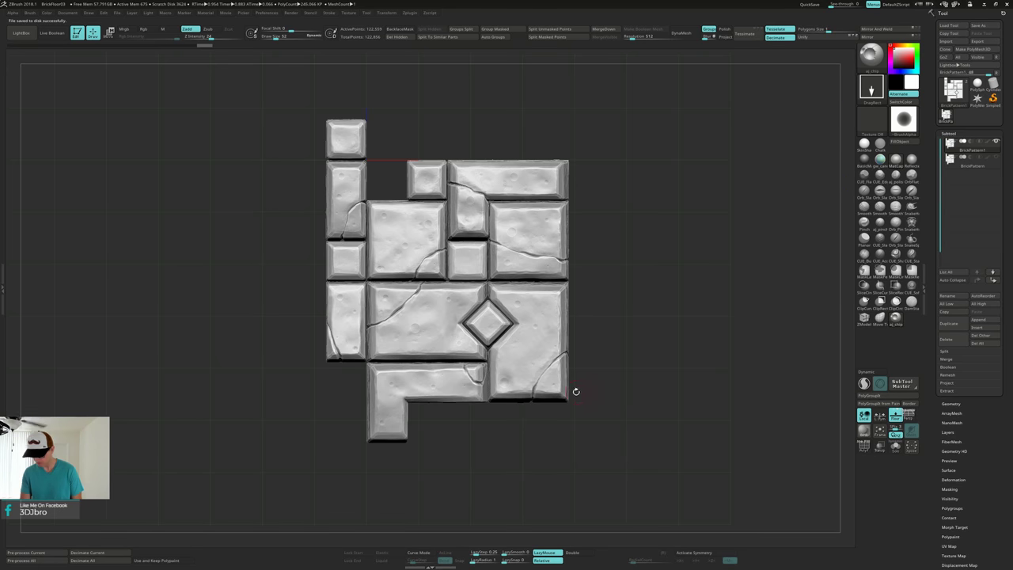
key(space)
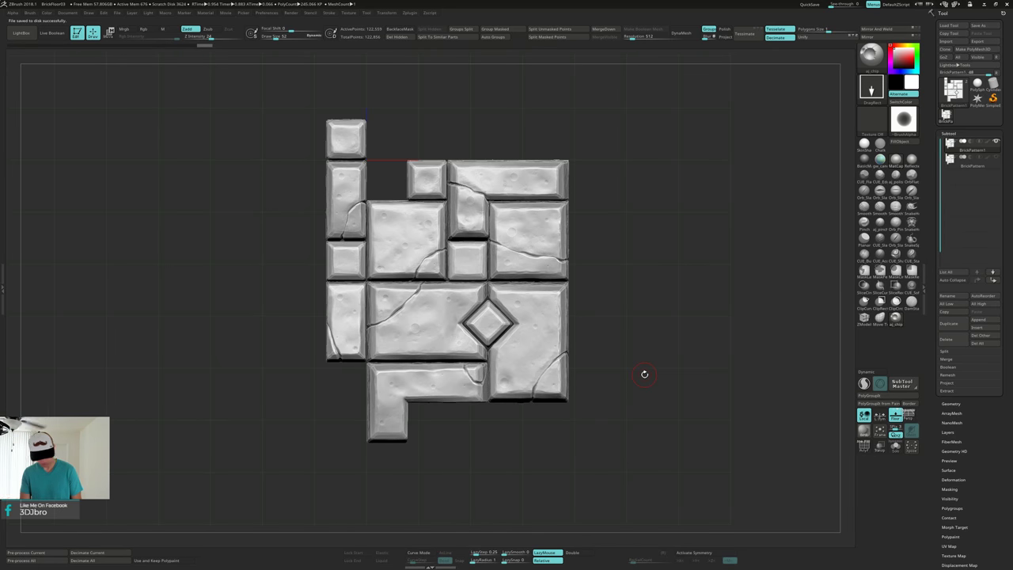
key(alt+Tab)
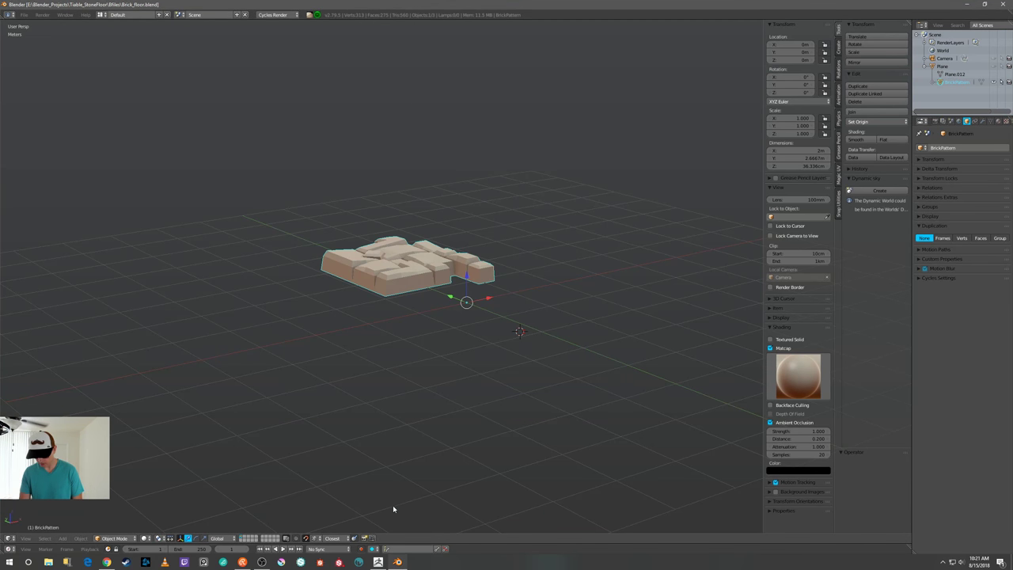
click(378, 562)
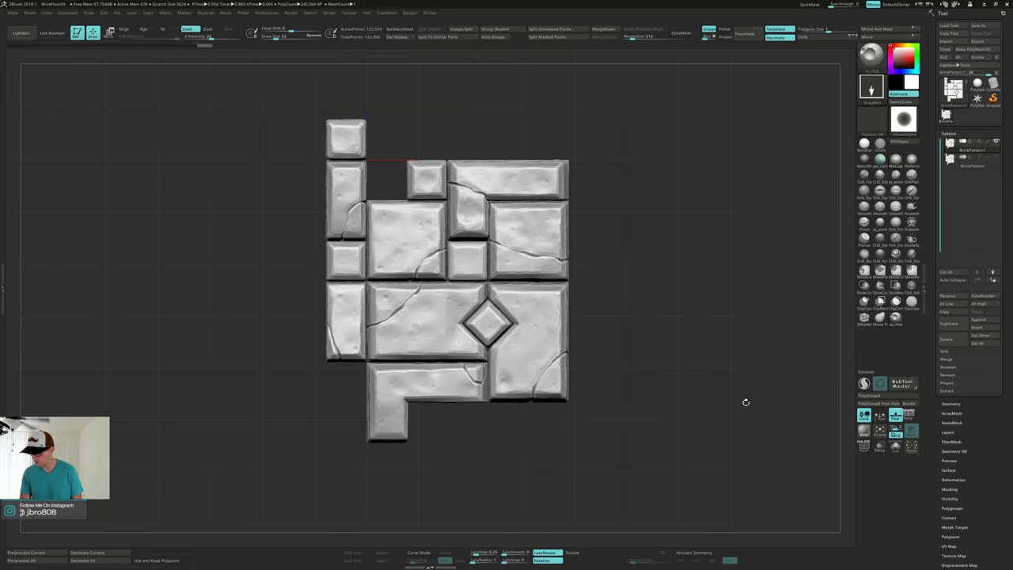
click(947, 57)
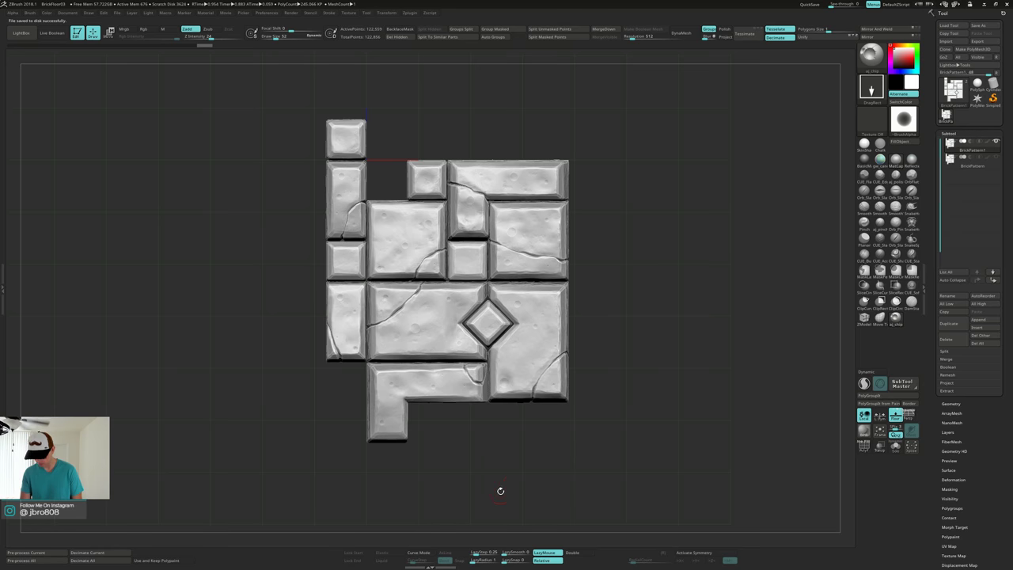
key(alt+Tab)
key(alt+Tab)
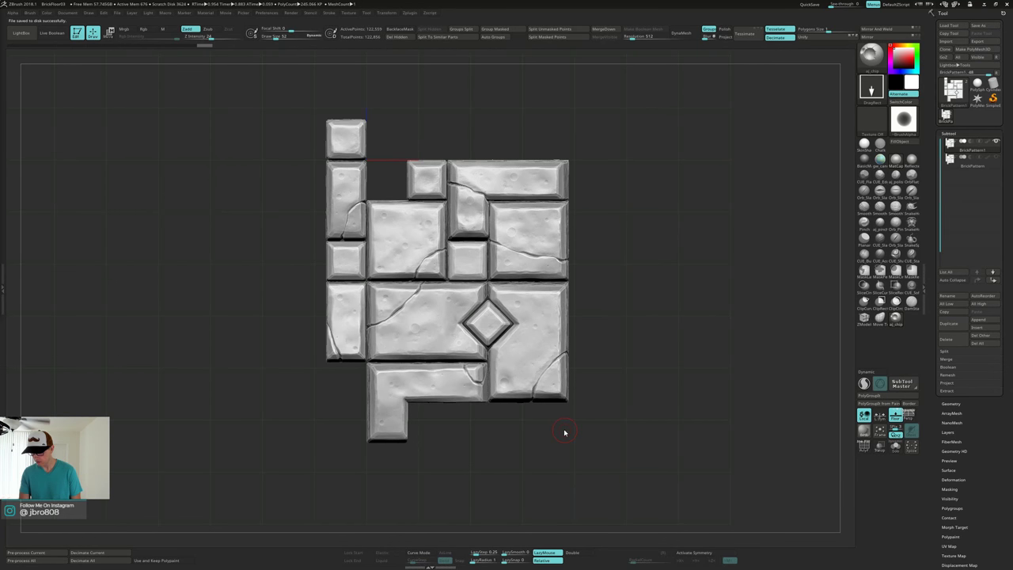
key(alt+Tab)
key(alt+Tab)
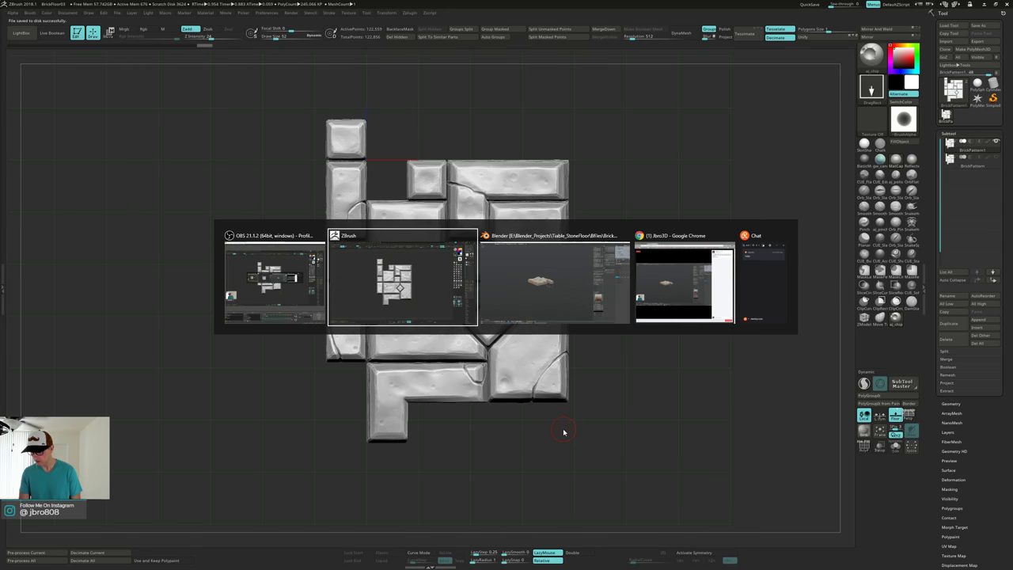
- Zoom in on the imported brick floor and switch the viewport matcap to the red glossy one
click(557, 270)
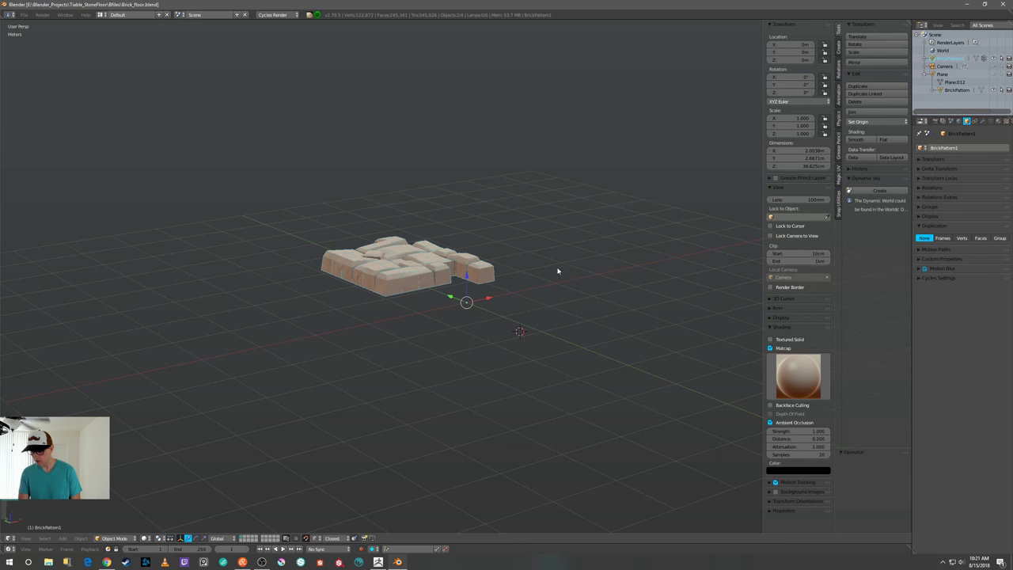
scroll(564, 274, up, 8)
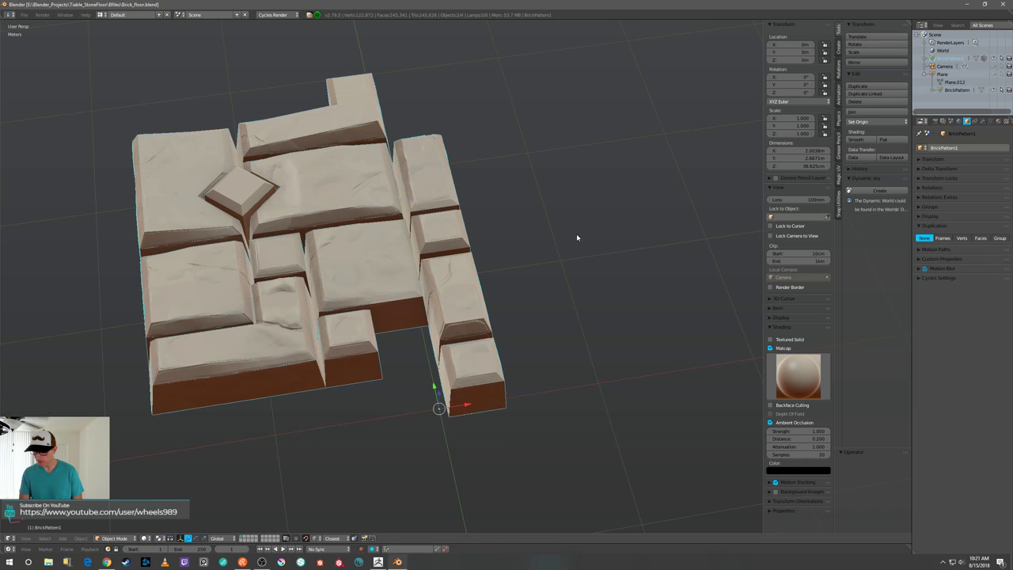
middle_drag(576, 233, 633, 325)
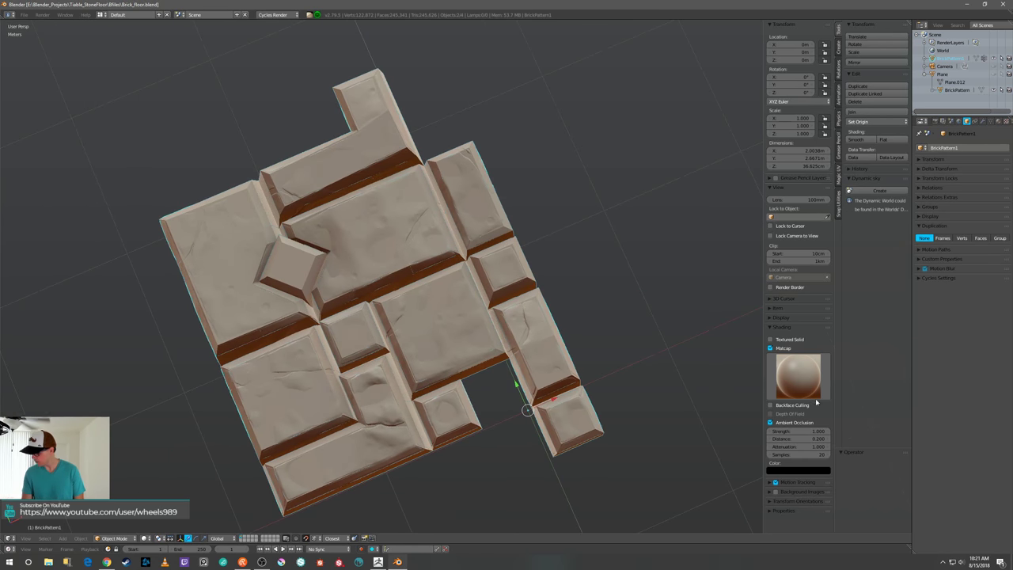
click(798, 376)
click(650, 461)
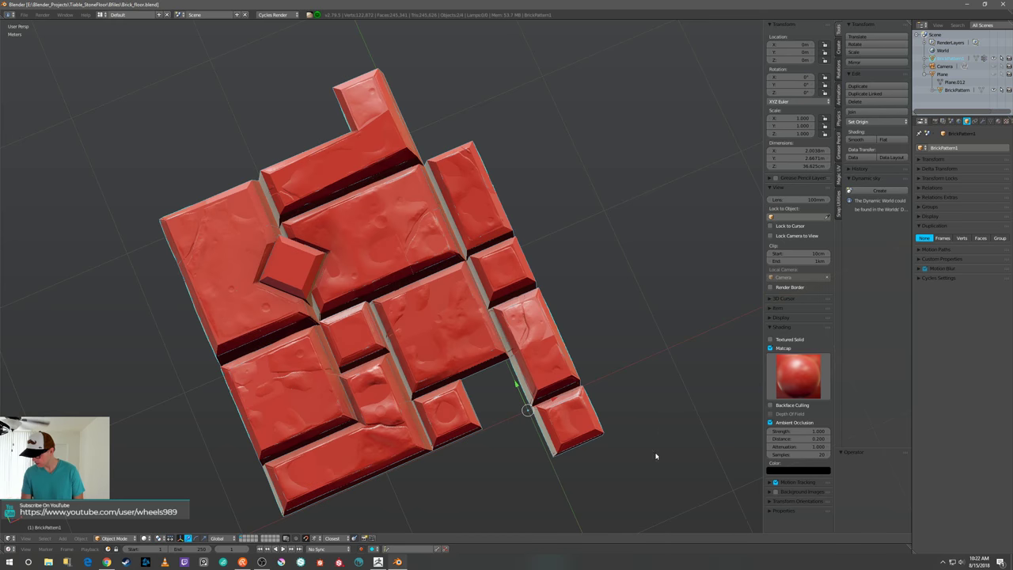
mouse_move(658, 419)
middle_down()
mouse_move(687, 366)
mouse_move(694, 380)
mouse_move(673, 414)
mouse_move(624, 418)
mouse_move(612, 442)
mouse_move(554, 405)
mouse_move(670, 392)
mouse_move(642, 420)
middle_up()
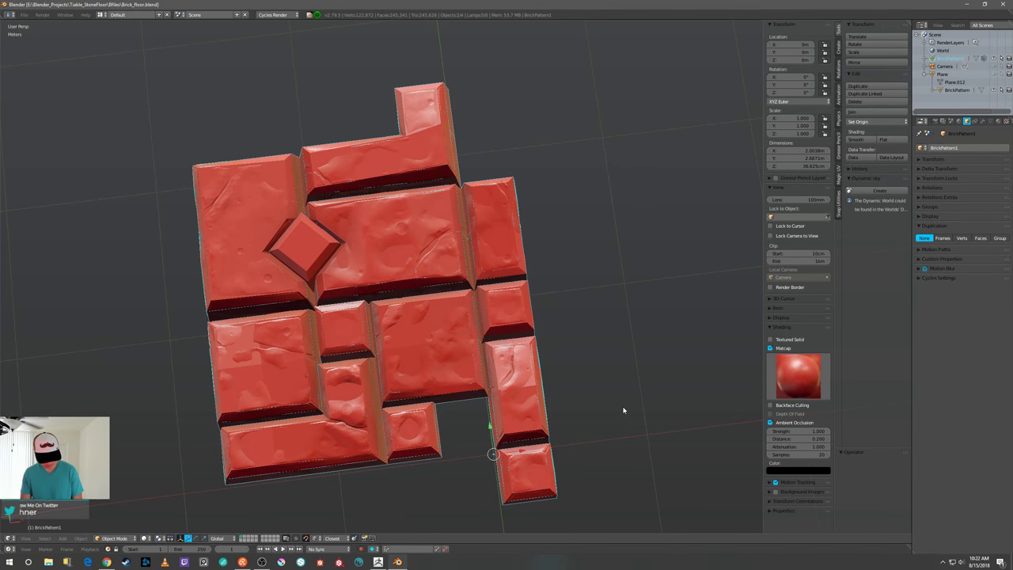
- In Top Ortho view, rename the BrickPattern1 object to BrickFloor_high
key(KP_7)
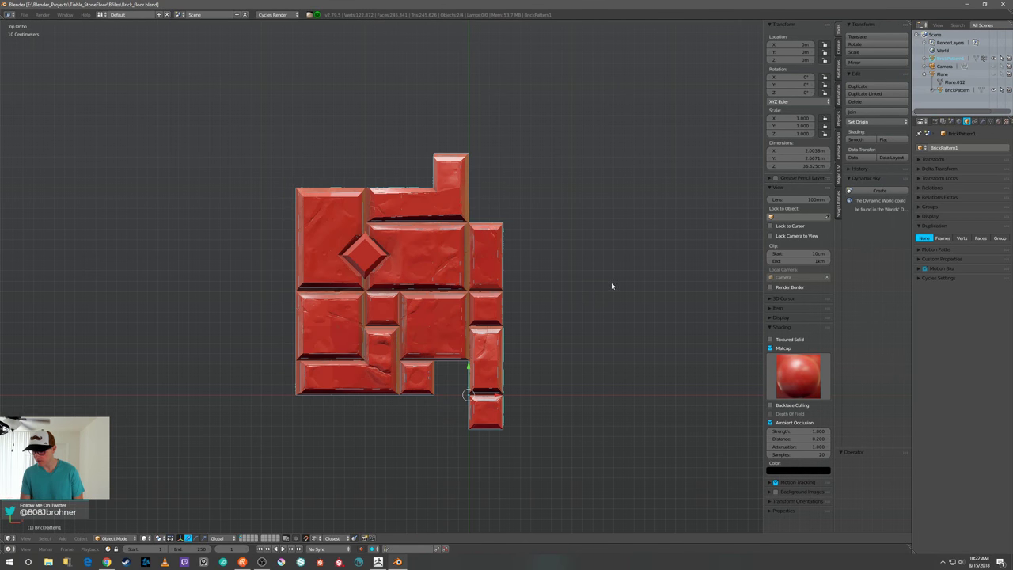
shift+middle_drag(579, 325, 613, 308)
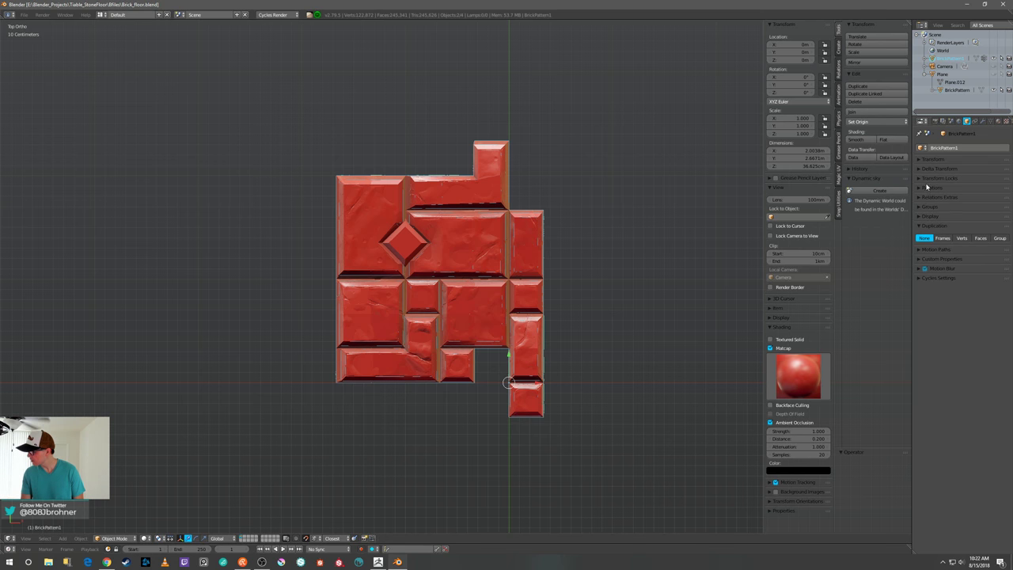
click(957, 148)
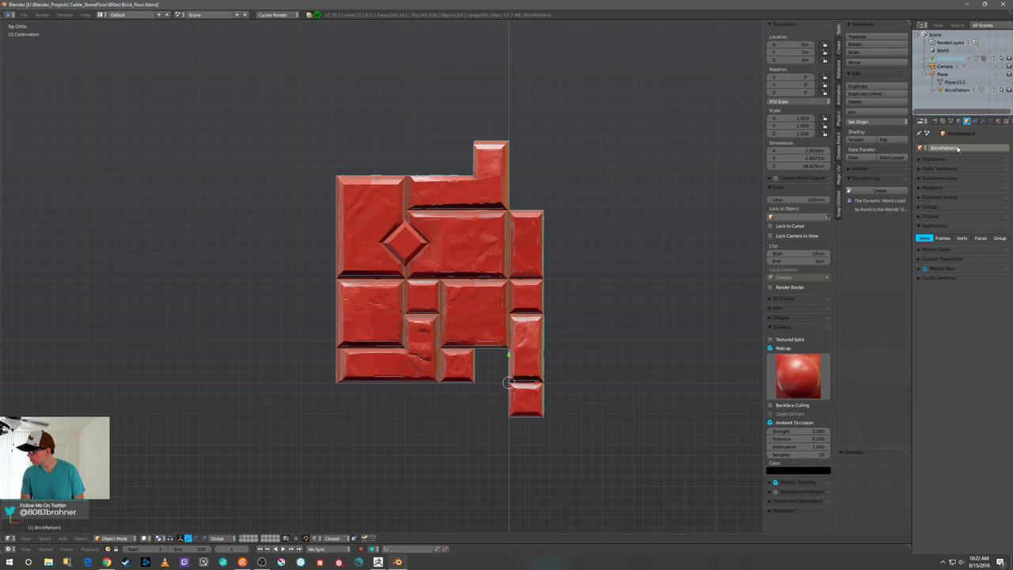
double_click(957, 148)
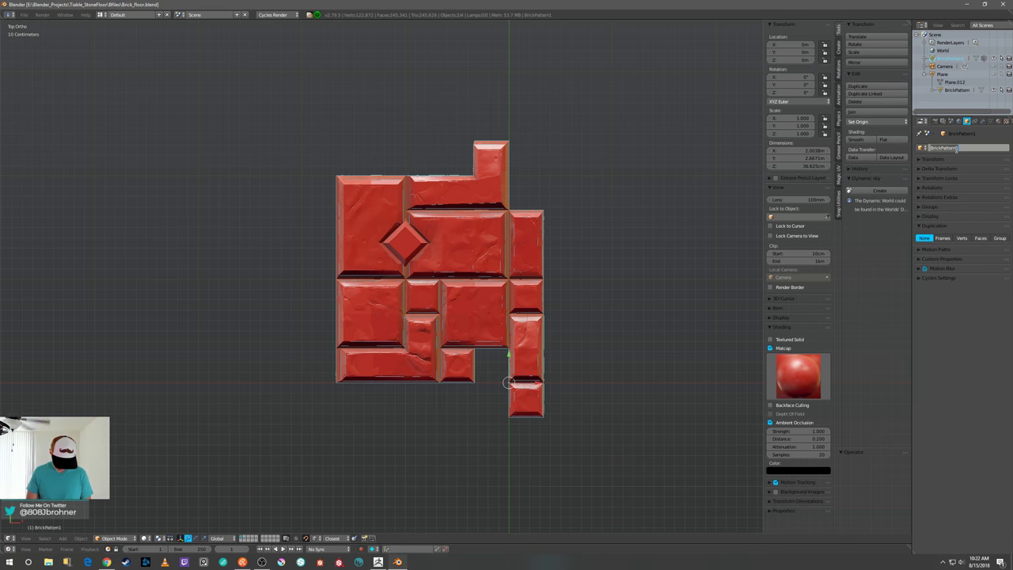
key(BackSpace)
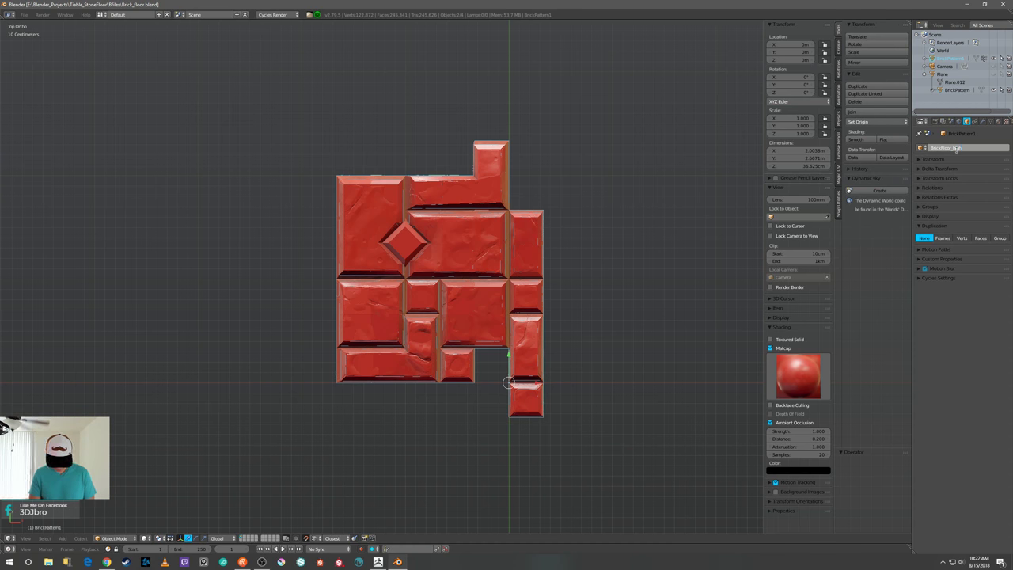
key(Return)
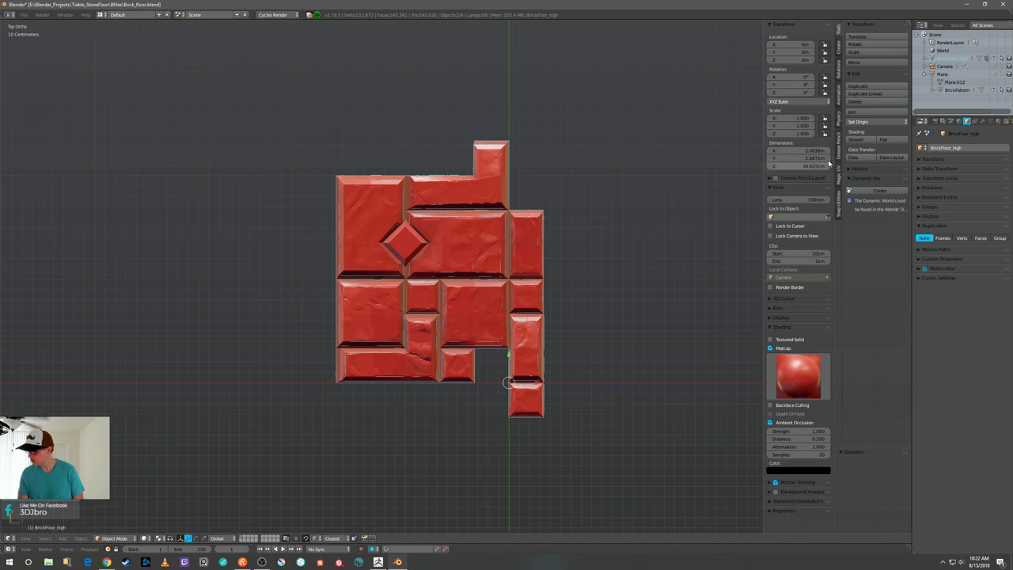
- Hide the smooth BrickPattern to reveal the cracked sculpt and collapse the Plane's children in the Outliner
click(993, 90)
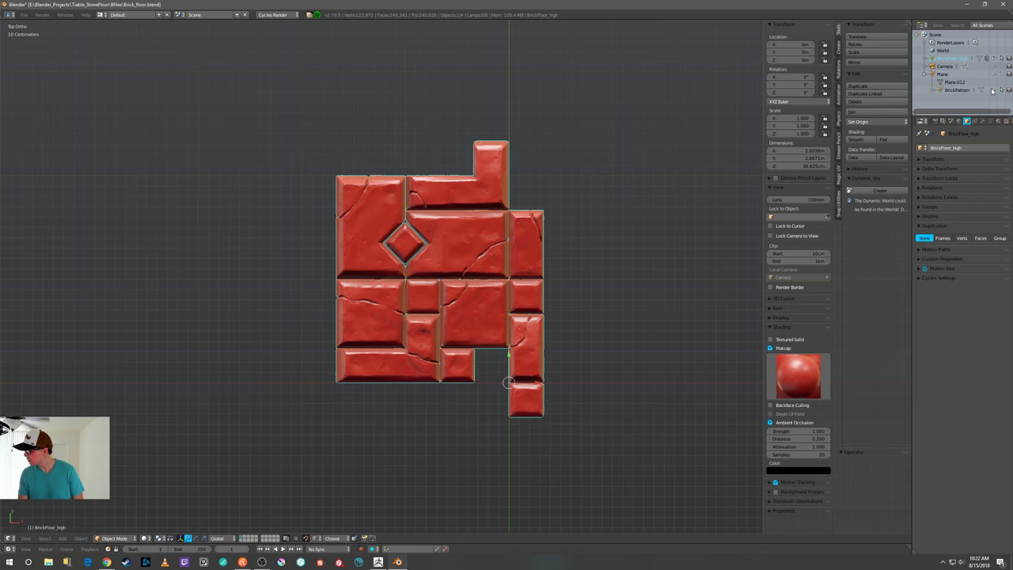
click(933, 74)
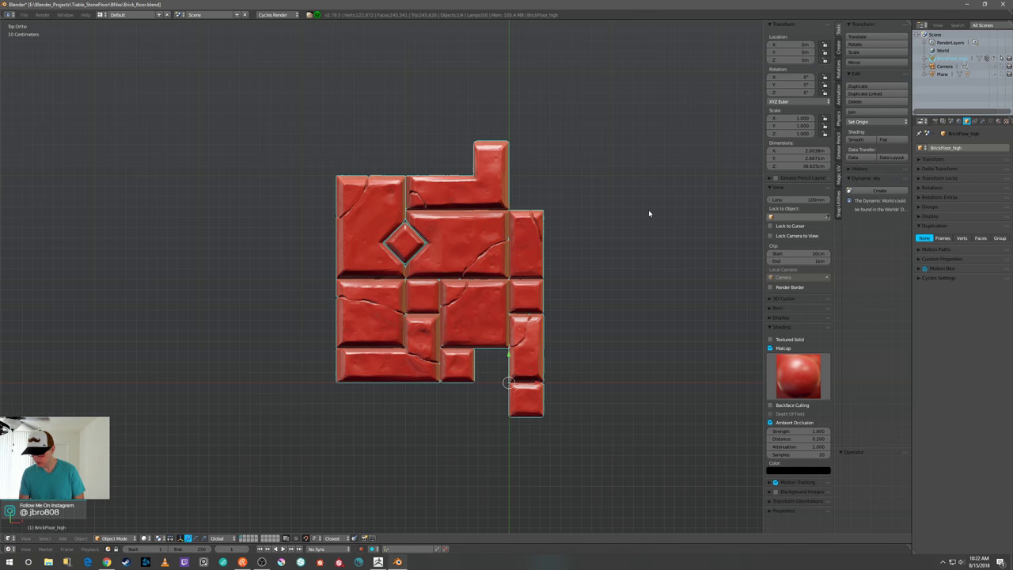
scroll(648, 209, down, 2)
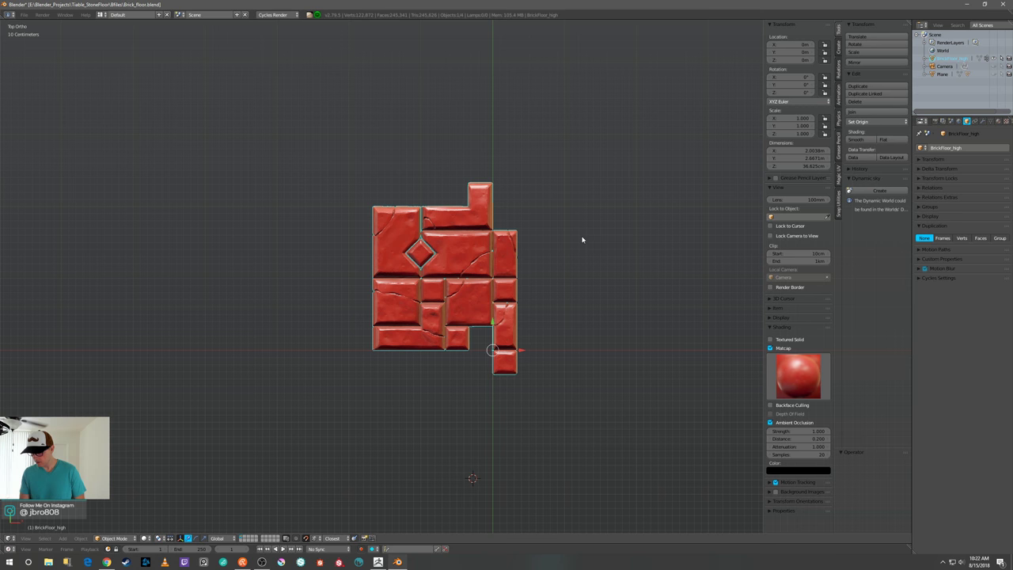
key(q)
click(542, 256)
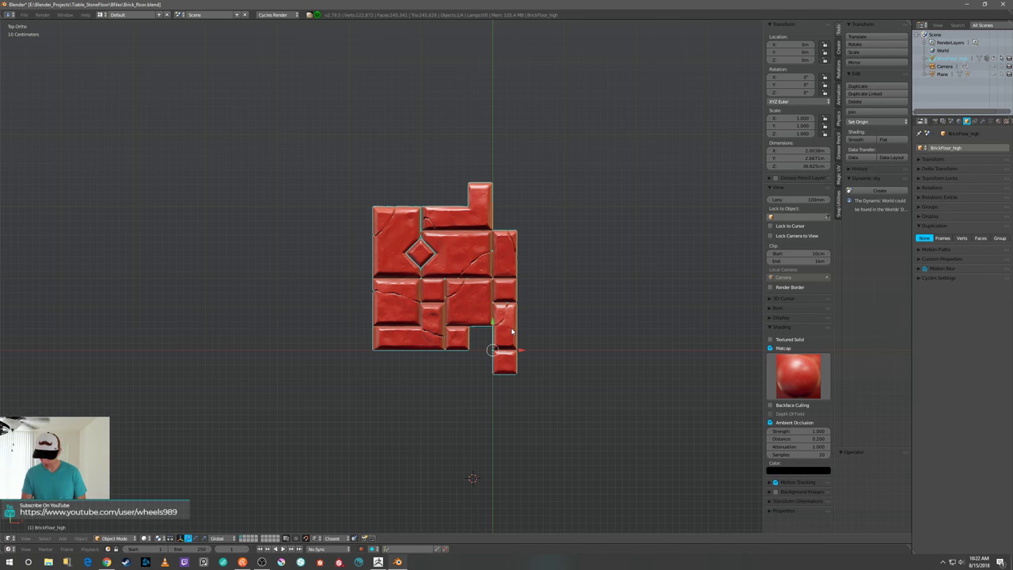
- Duplicate the brick floor and move the copy about 2.02 m along Y, flush against the original
key(shift+d)
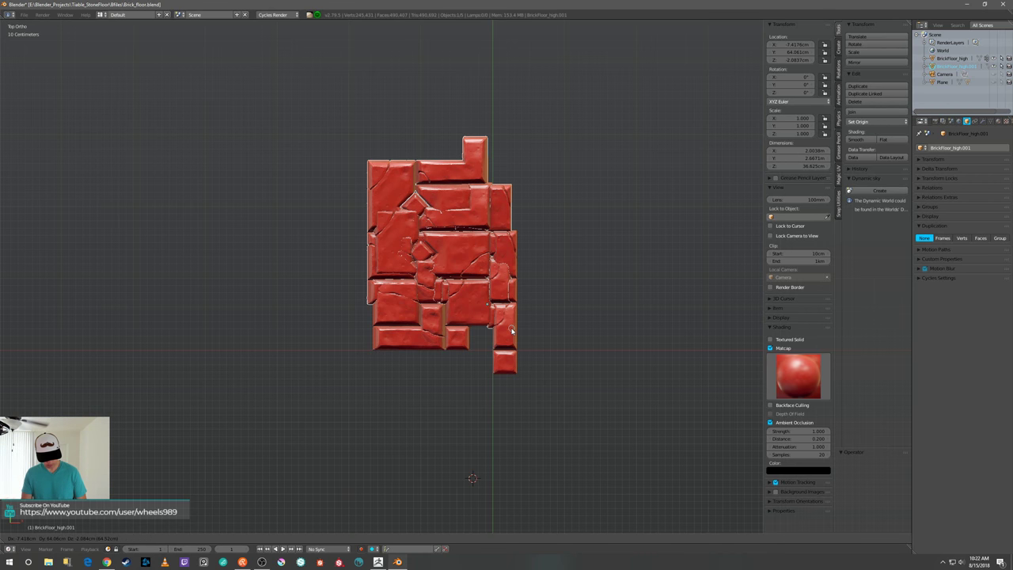
right_click(511, 331)
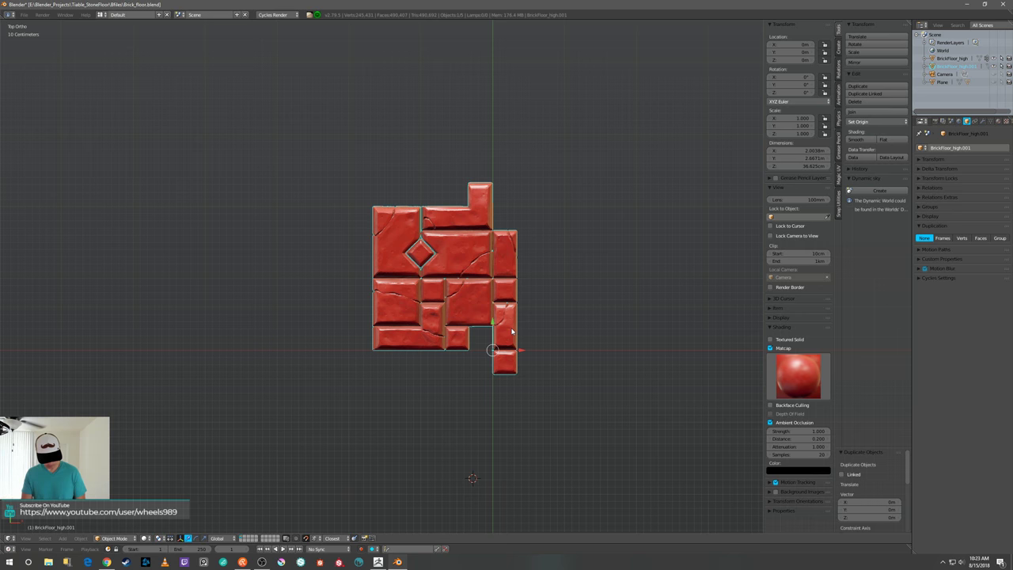
key(g)
key(y)
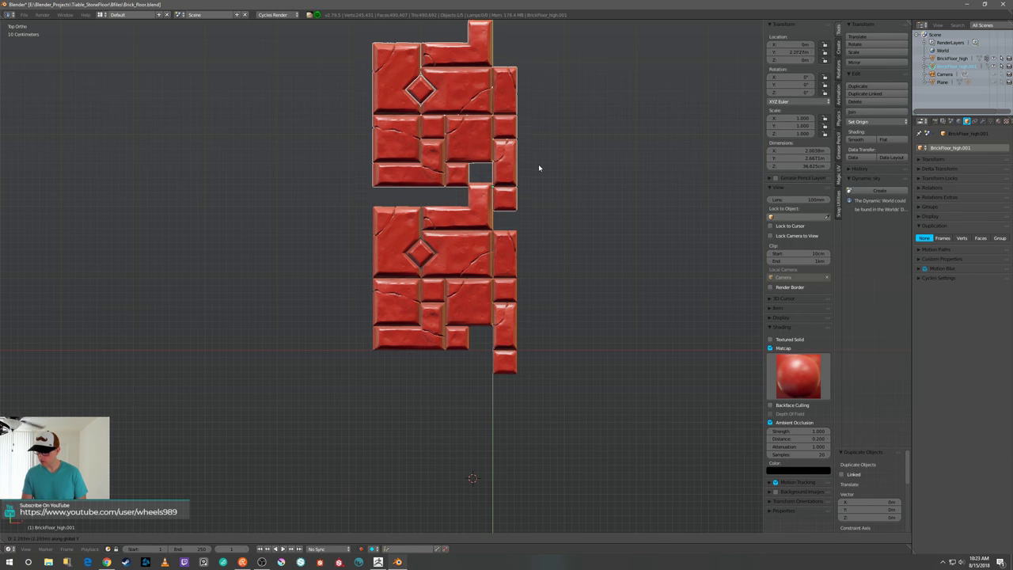
click(529, 179)
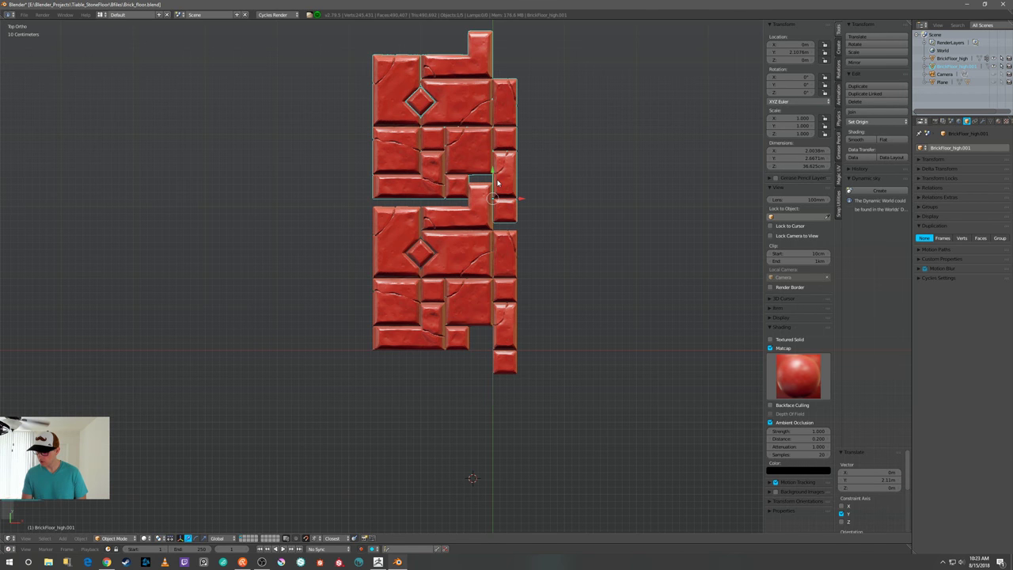
key(g)
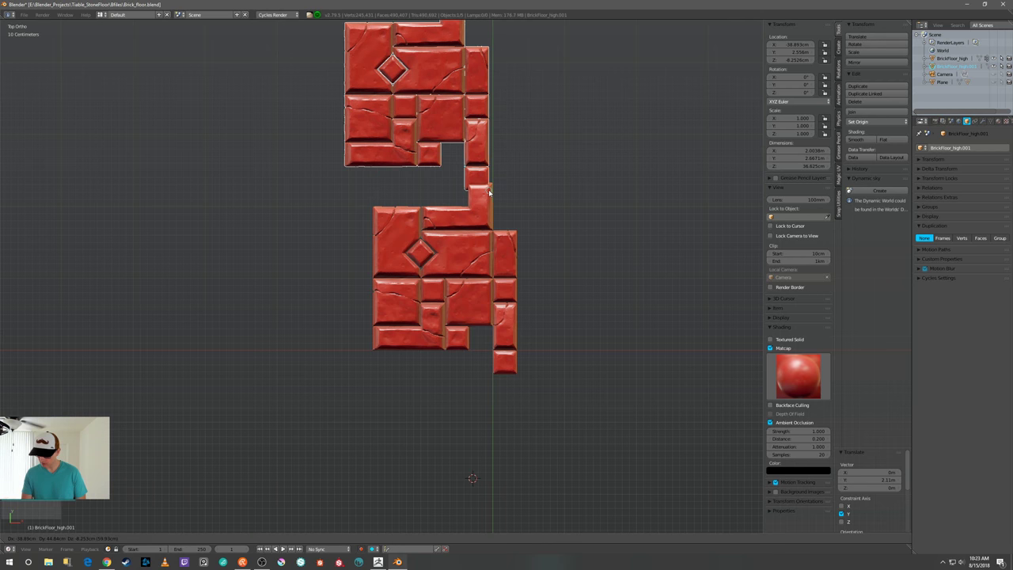
key(y)
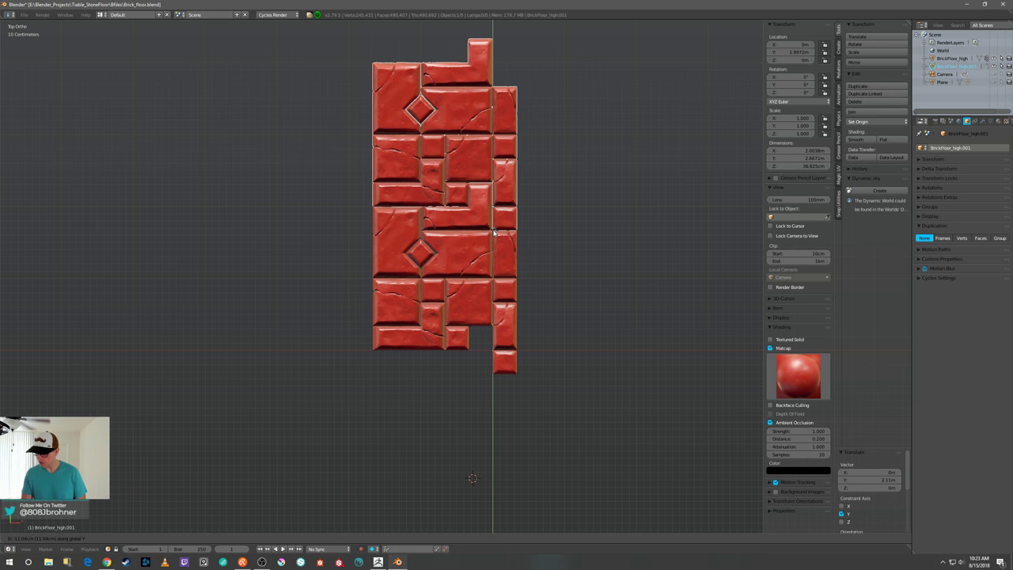
click(494, 232)
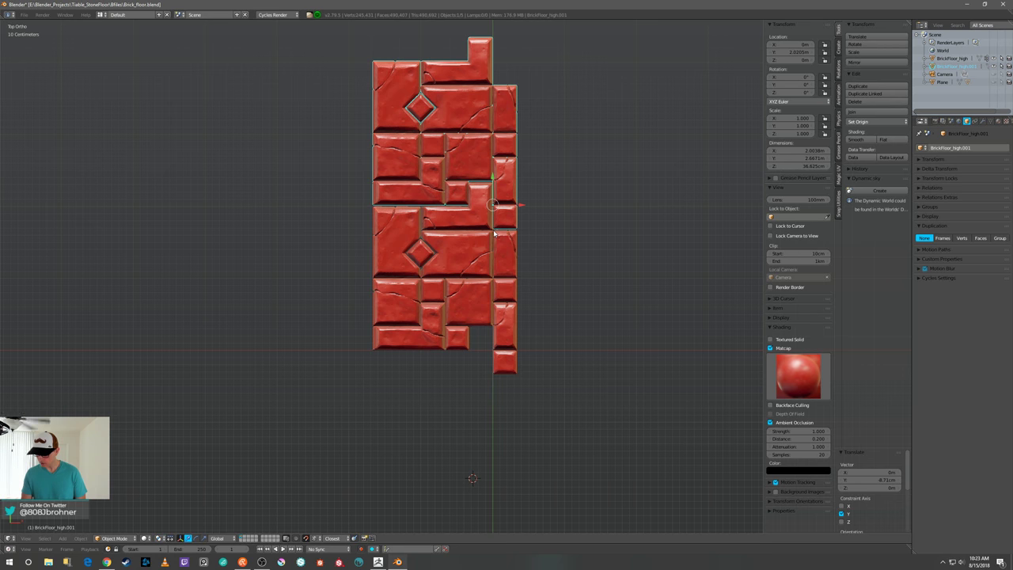
scroll(494, 238, up, 4)
- Try a small Y nudge of the upper tile in top view, then undo it
key(a)
middle_drag(495, 237, 536, 213)
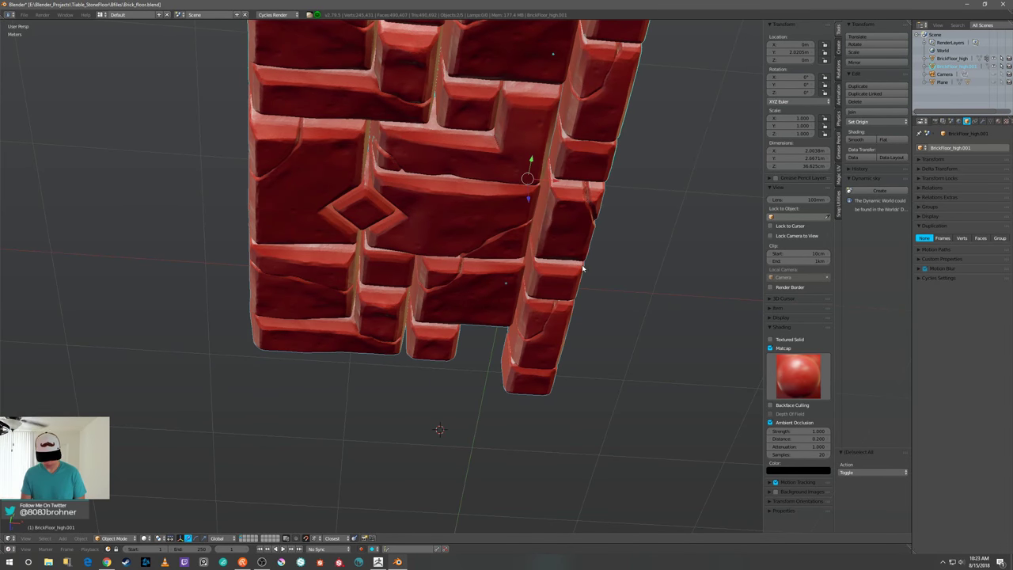
key(KP_7)
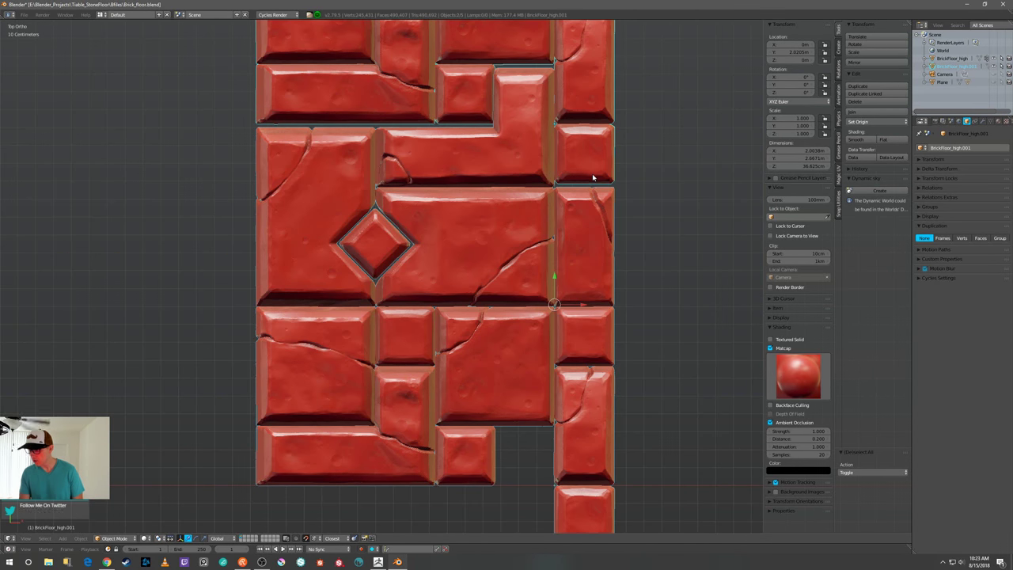
key(g)
key(y)
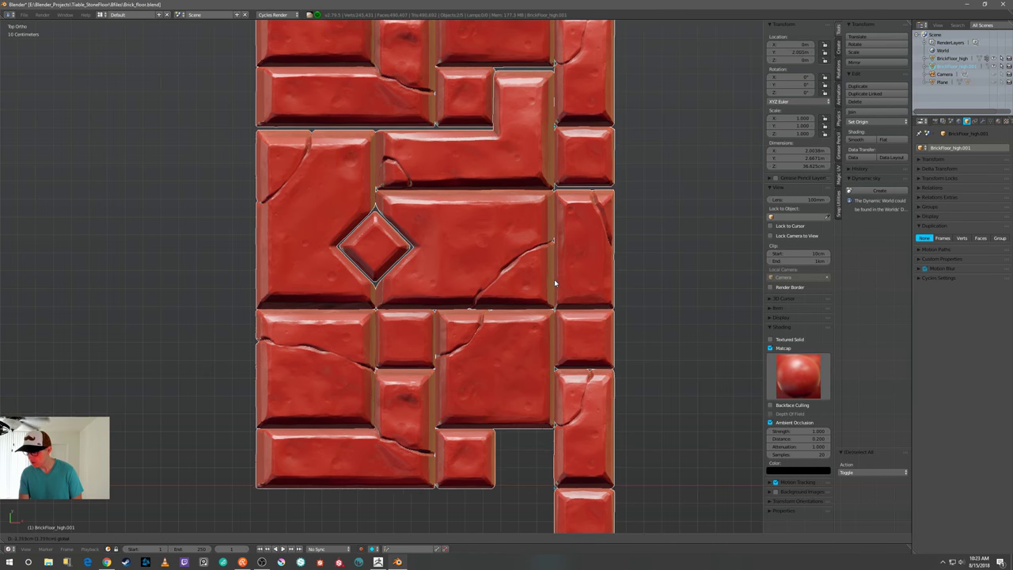
click(553, 282)
key(ctrl+z)
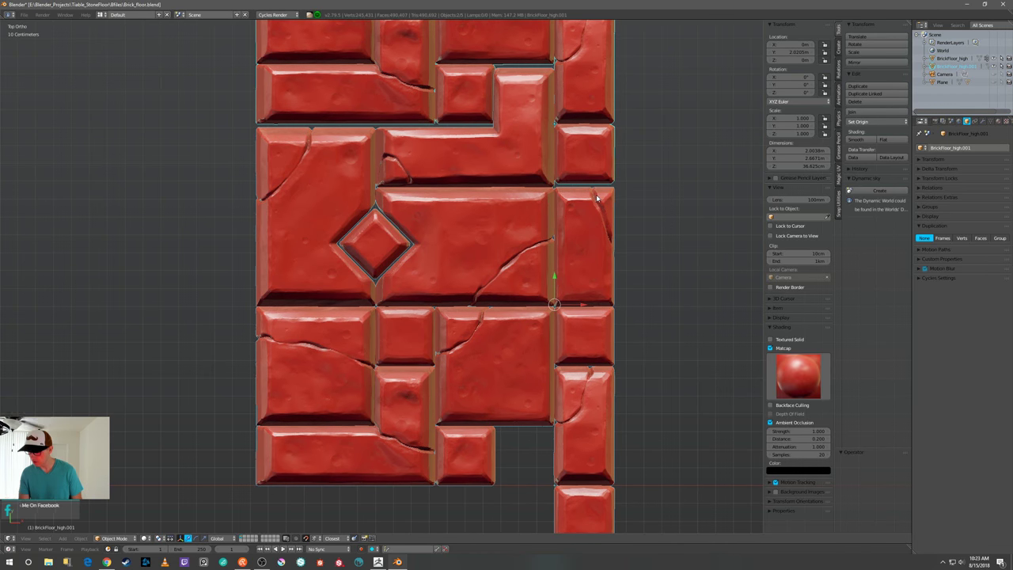
- Select and frame the upper brick tile and move it to a new position
key(a)
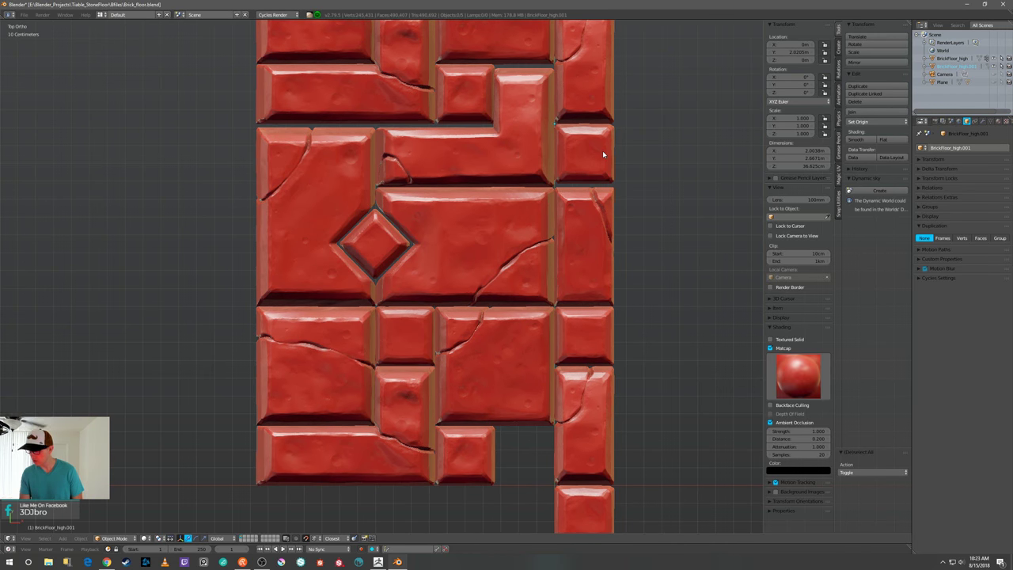
right_click(602, 150)
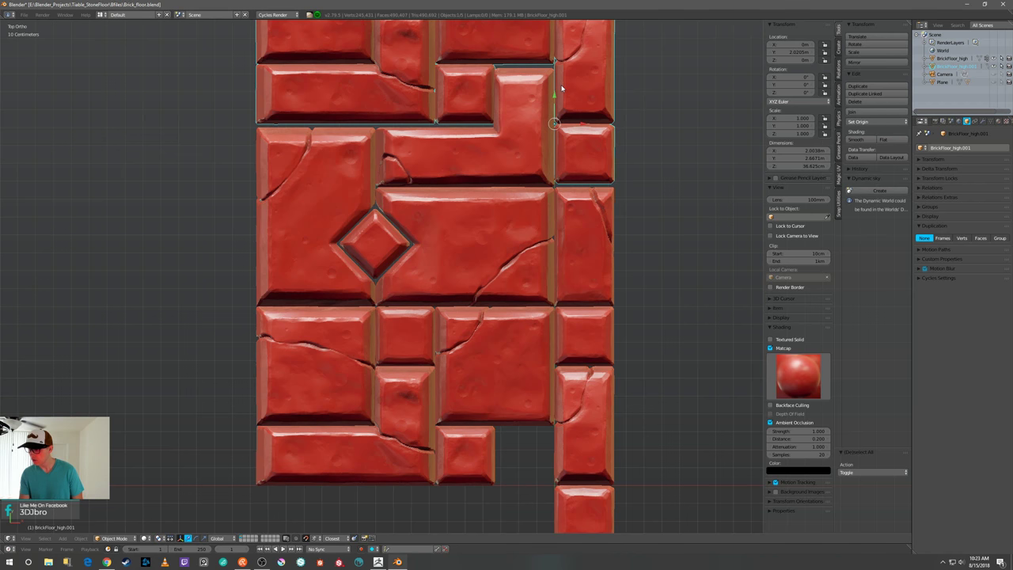
scroll(561, 89, up, 3)
key(KP_Decimal)
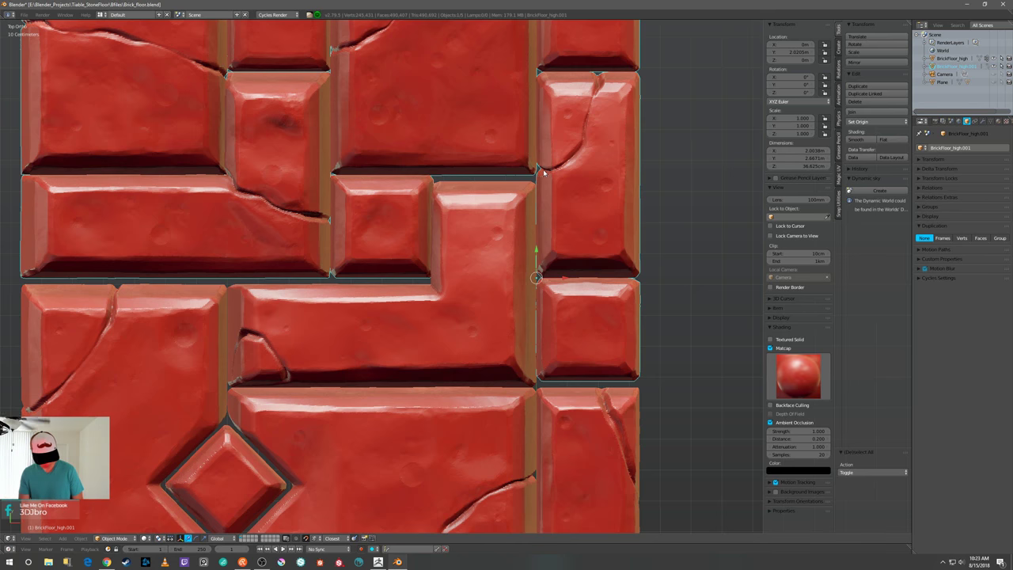
key(g)
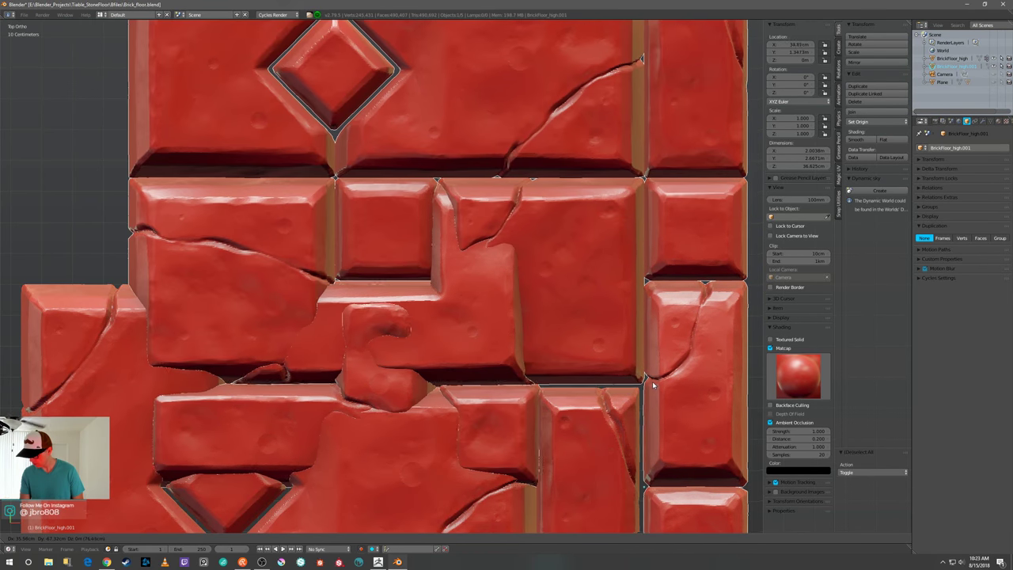
click(652, 381)
- Pan across the tiles and shift the tile slightly along Y
scroll(645, 371, down, 4)
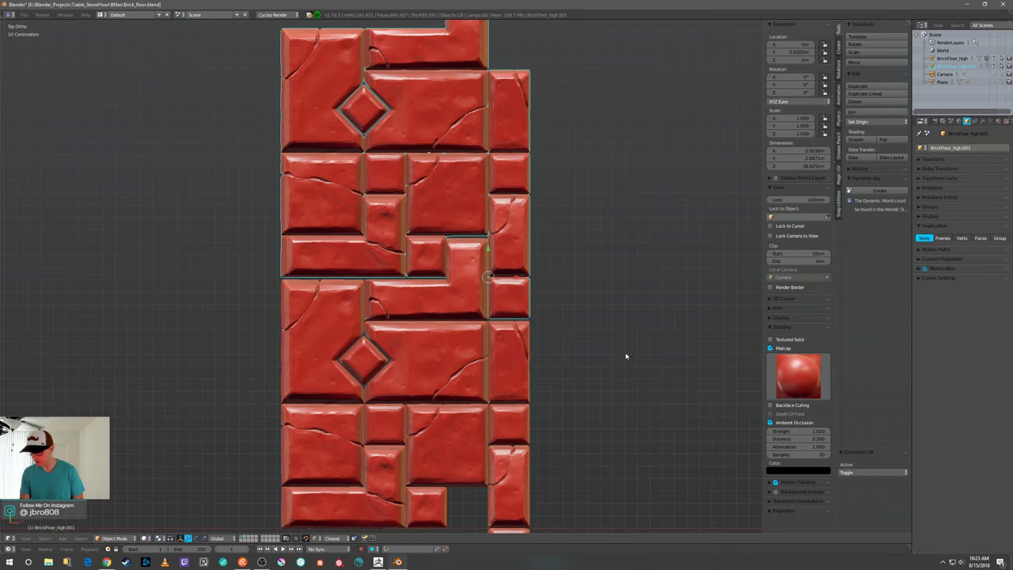
scroll(562, 327, up, 6)
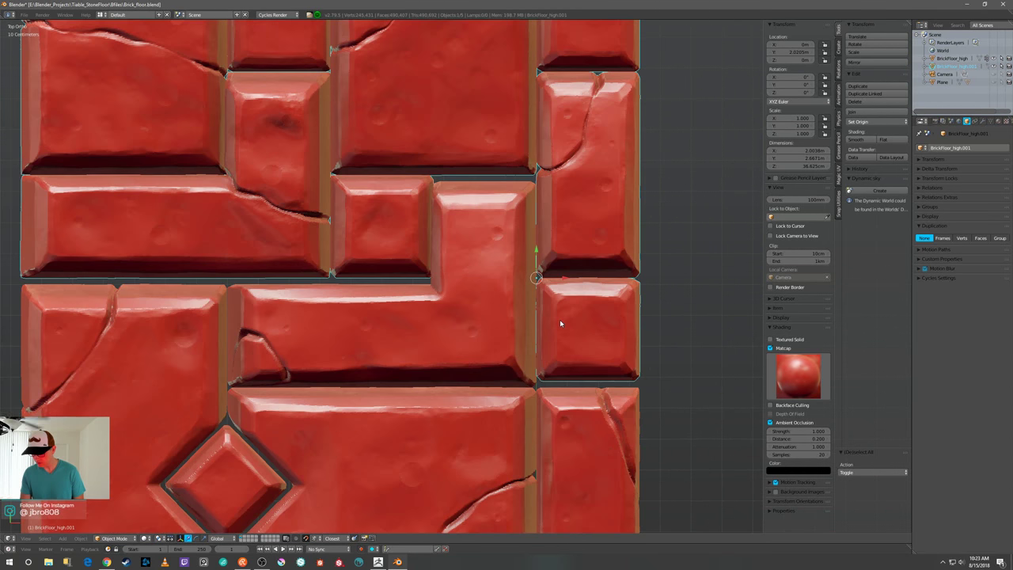
scroll(561, 320, down, 5)
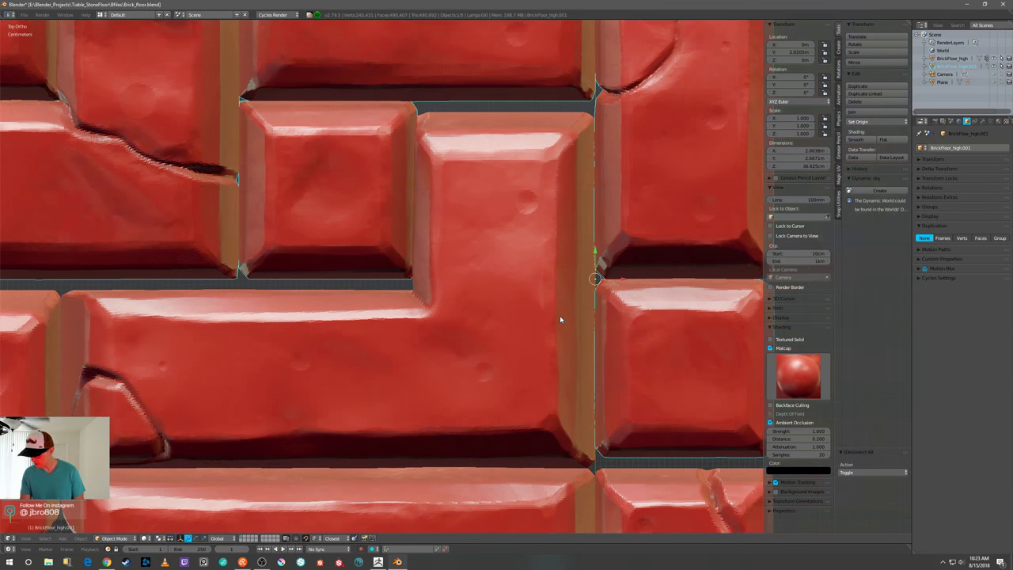
scroll(536, 325, up, 5)
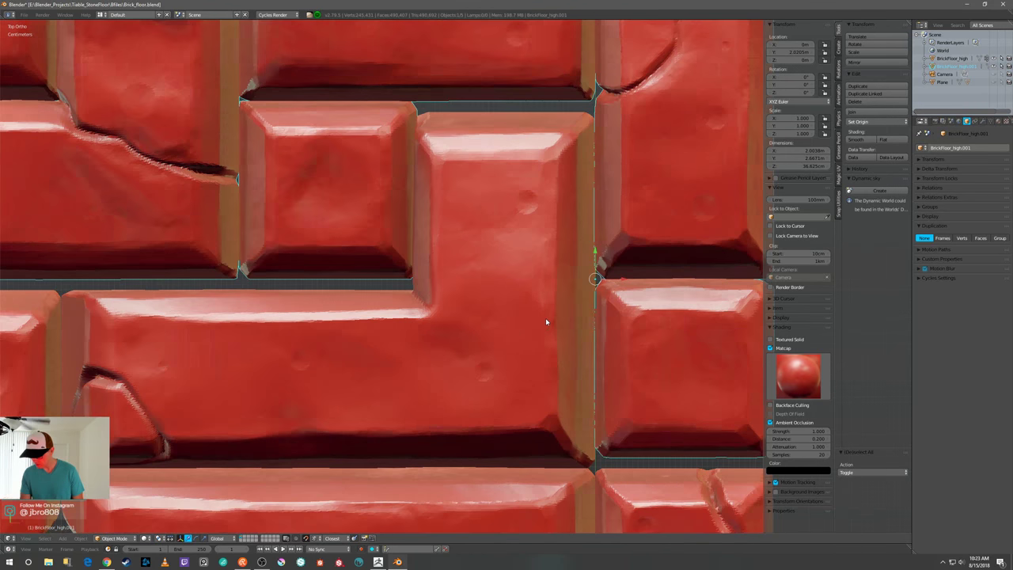
scroll(367, 278, down, 6)
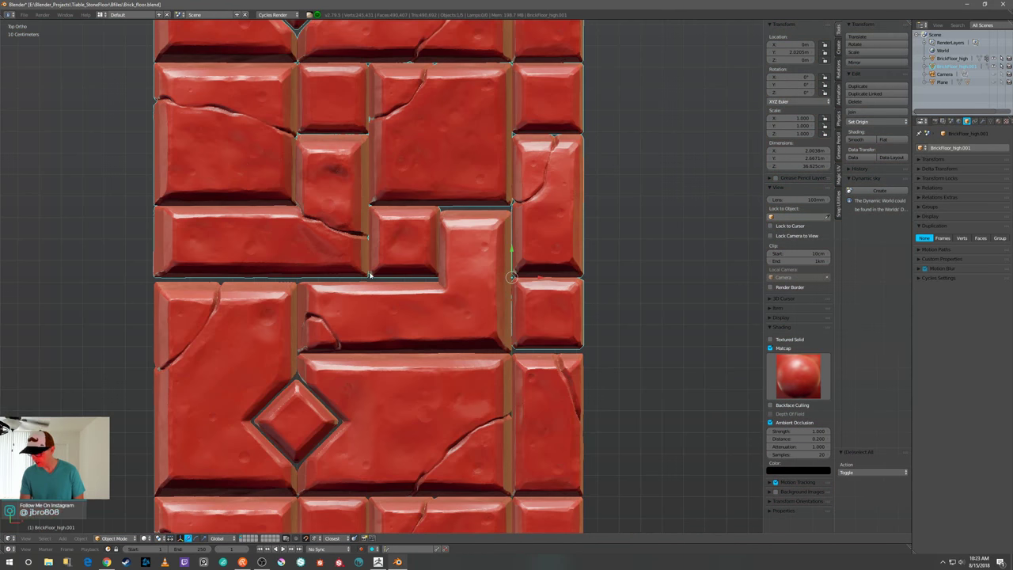
scroll(641, 396, up, 3)
shift+middle_drag(630, 391, 523, 249)
scroll(580, 208, up, 3)
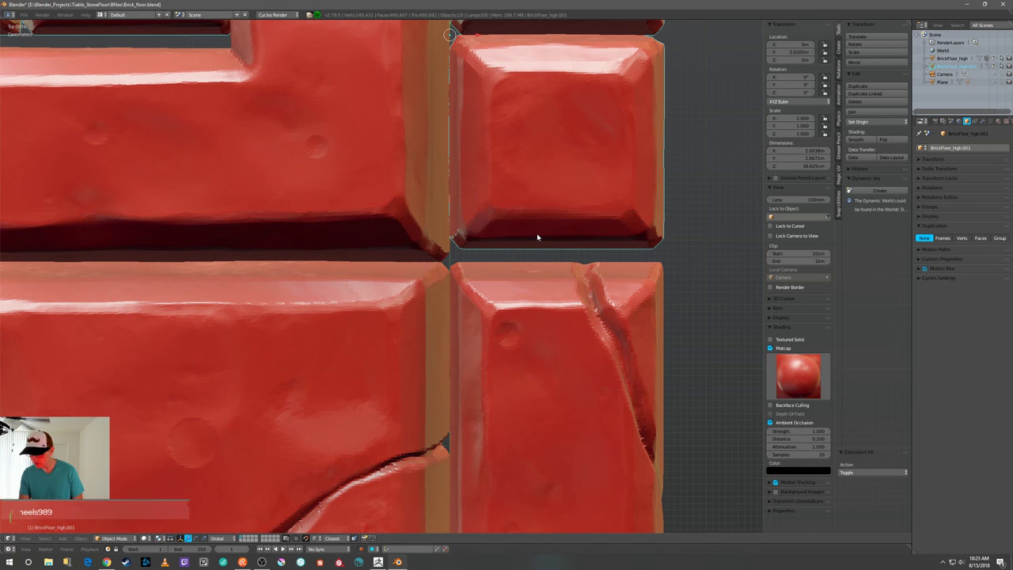
scroll(535, 235, down, 2)
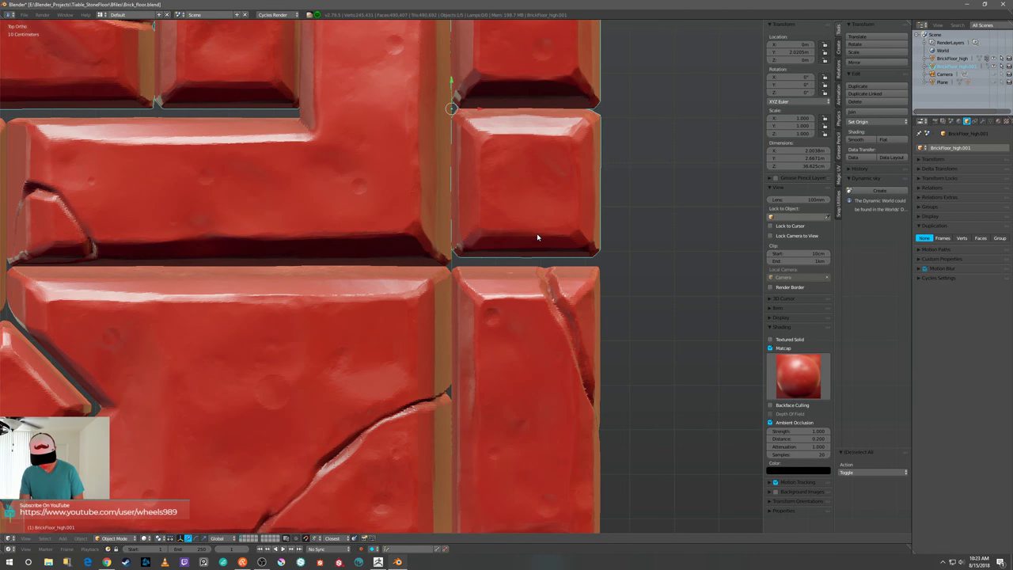
key(g)
key(y)
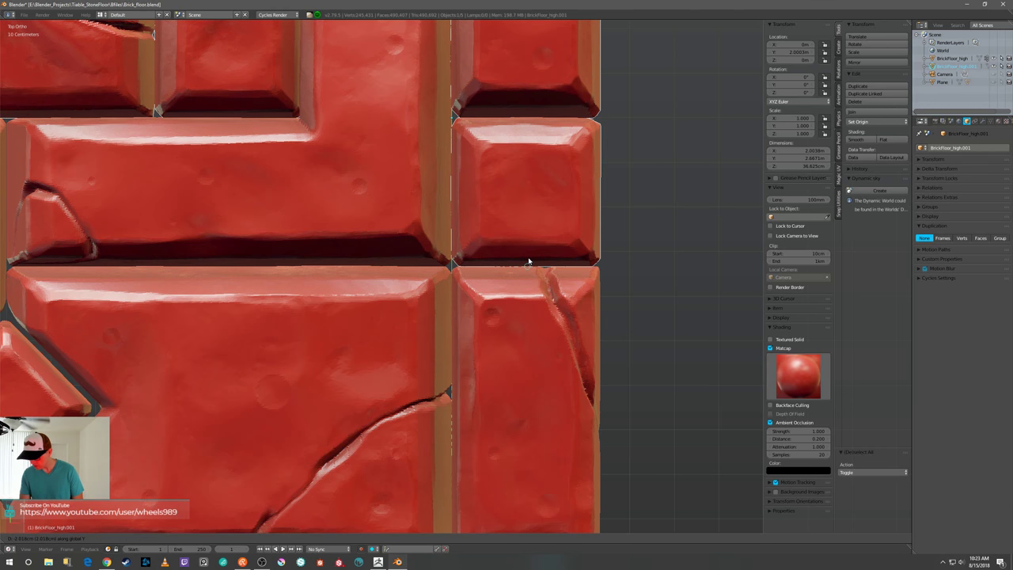
click(528, 262)
- Duplicate the brick floor tile and drop the copy below the original along Y
scroll(639, 234, down, 5)
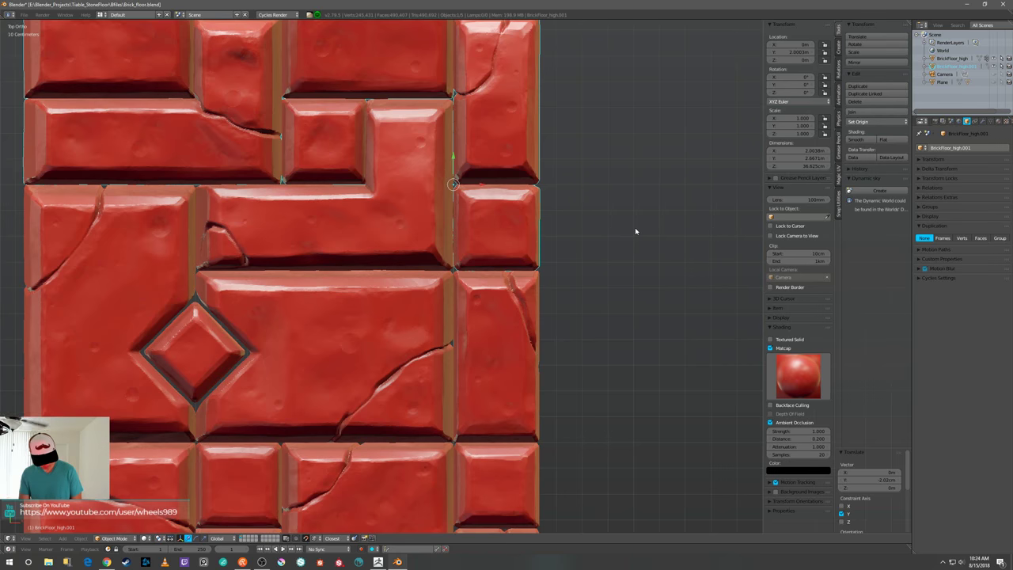
key(a)
scroll(635, 230, down, 3)
scroll(592, 238, down, 2)
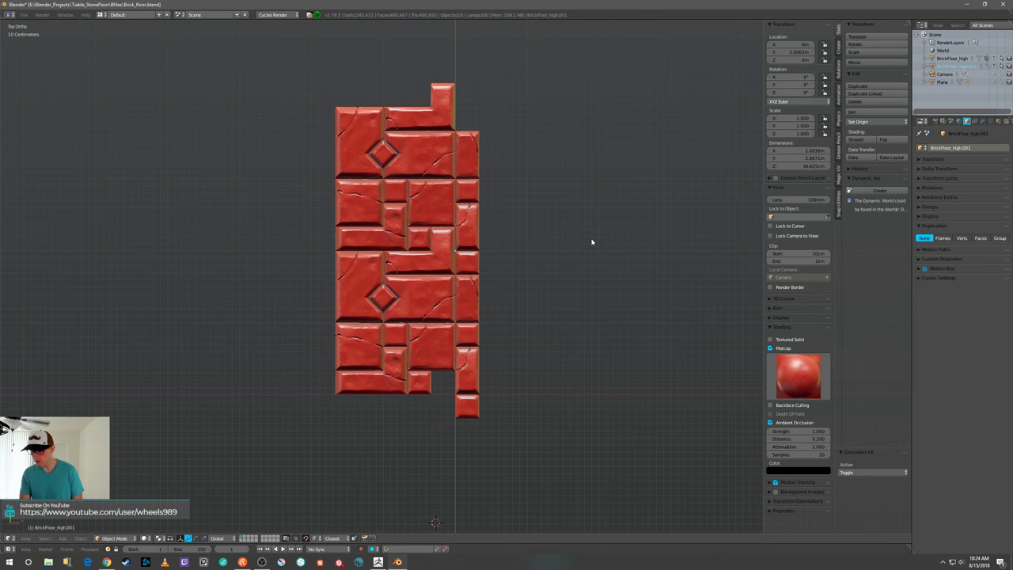
shift+middle_drag(563, 252, 603, 242)
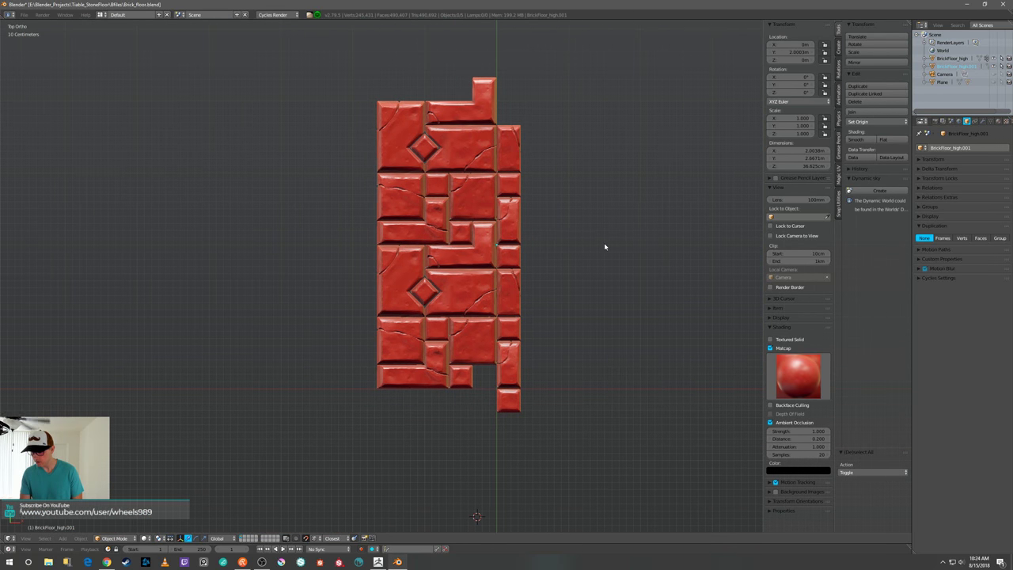
right_click(501, 211)
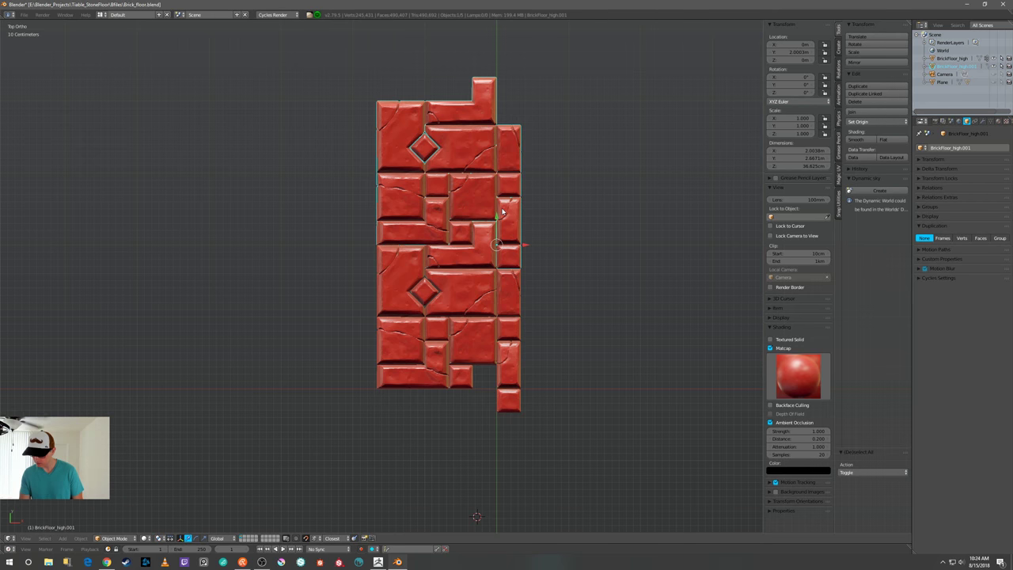
key(shift+d)
right_click(505, 222)
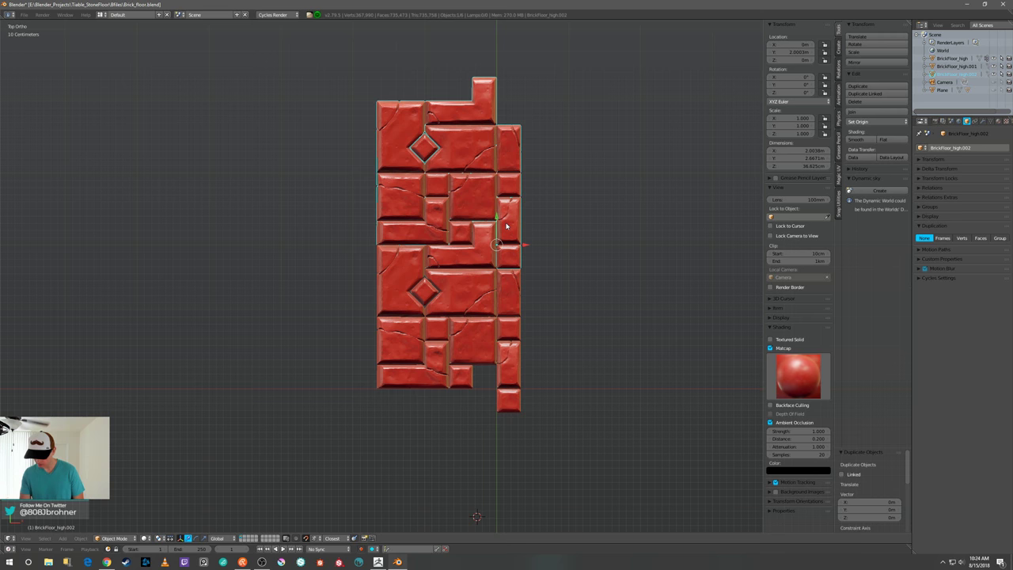
key(g)
key(y)
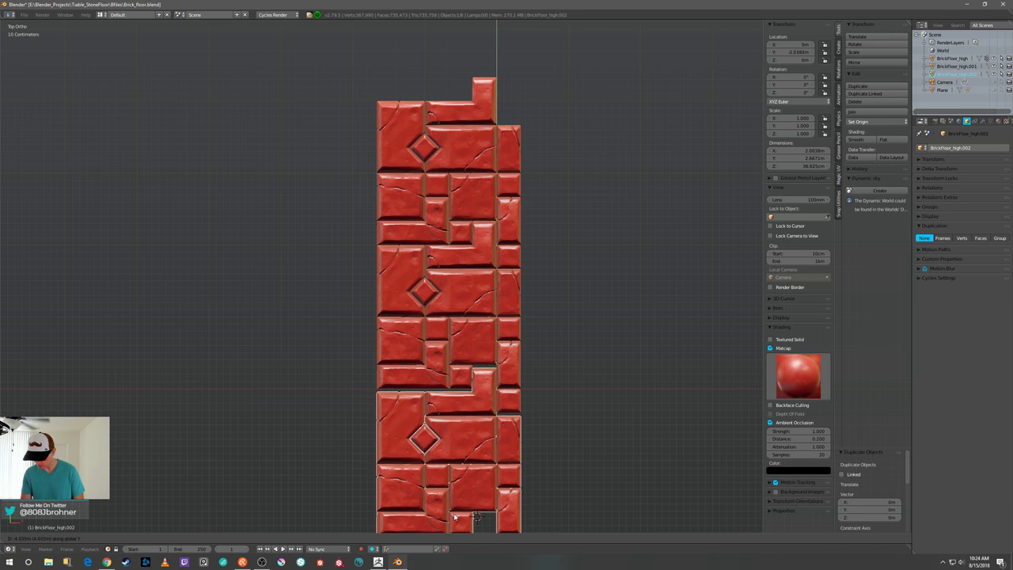
click(455, 515)
- Adjust the lower copy's position along Y
scroll(546, 241, up, 6)
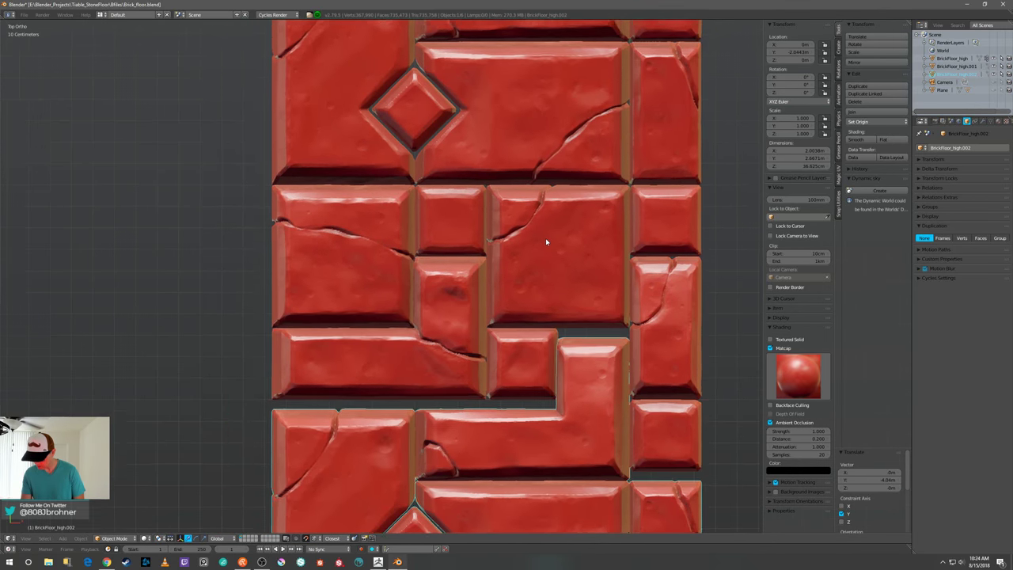
scroll(545, 242, up, 5)
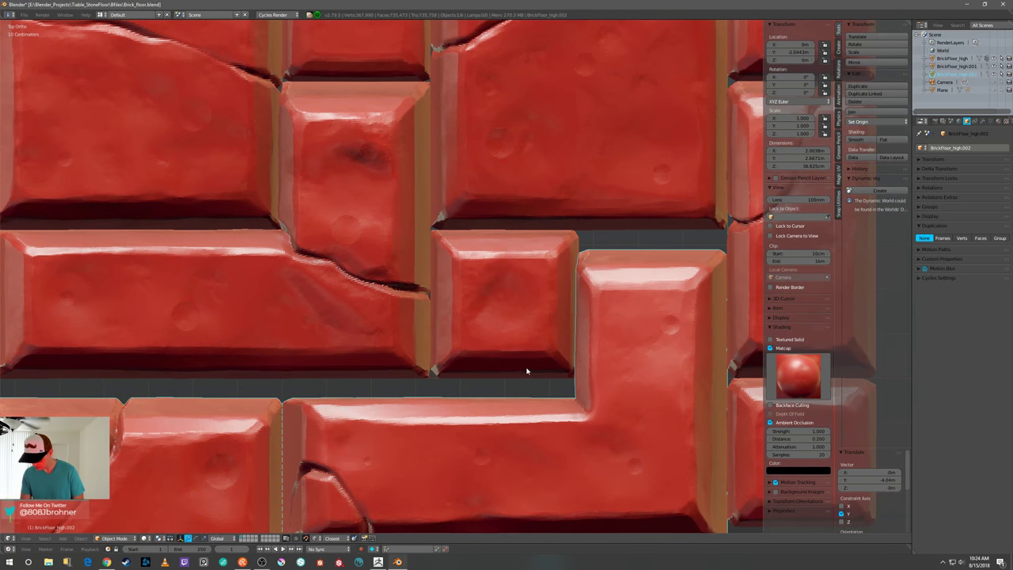
key(g)
key(y)
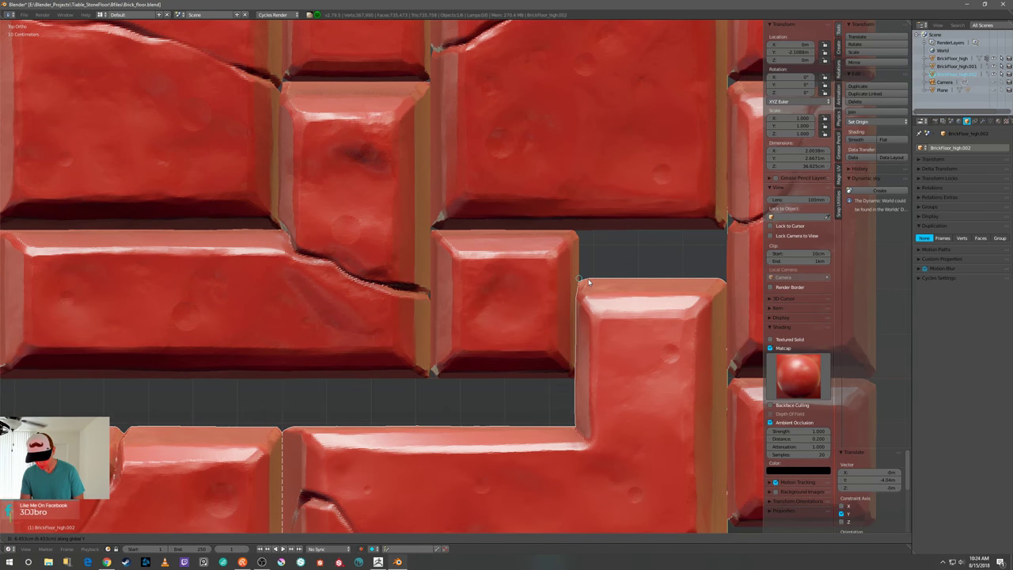
click(583, 289)
- Set the Pivot Point to Median Point and move the copy further down along Y
click(159, 538)
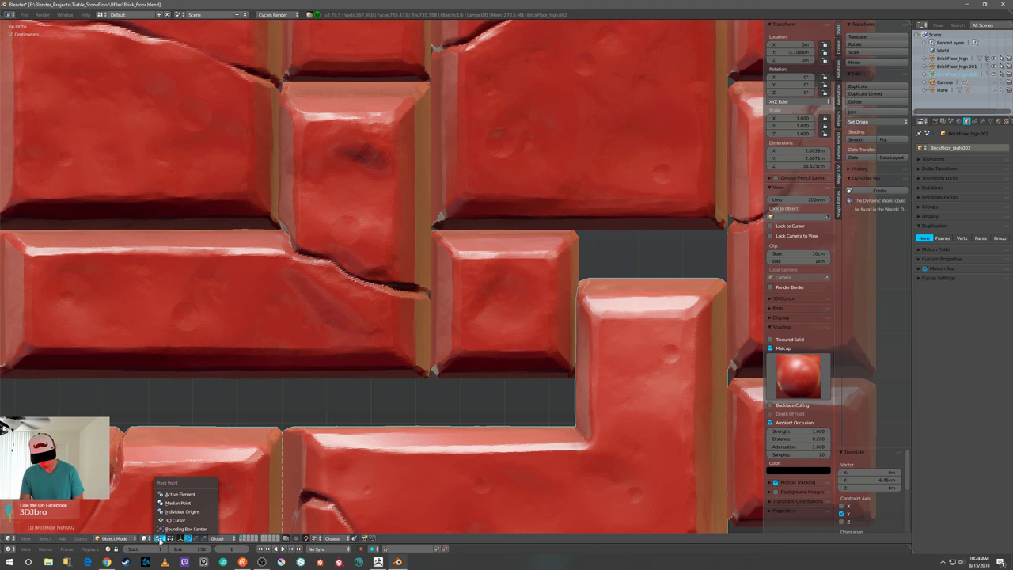
click(179, 502)
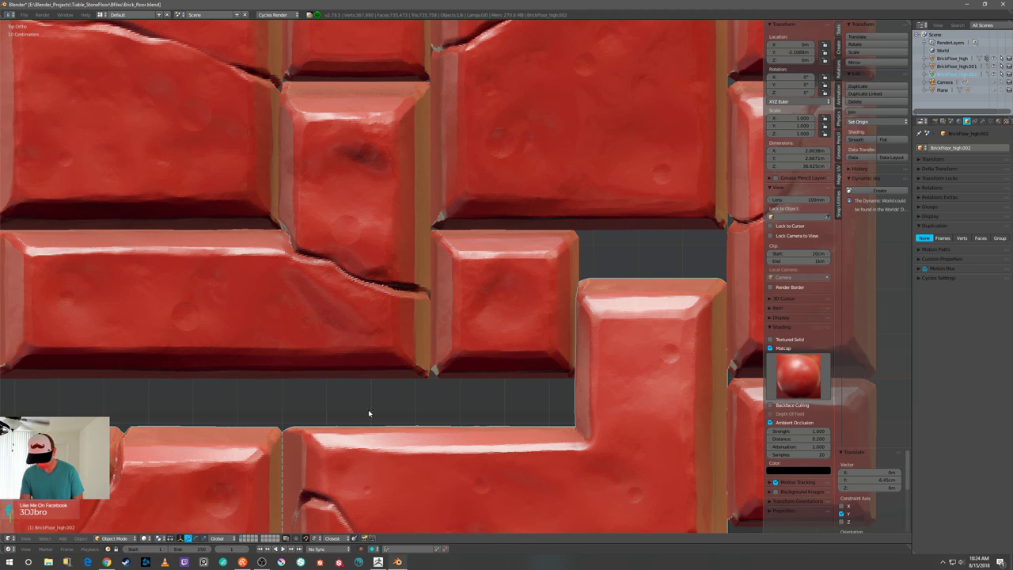
key(g)
key(y)
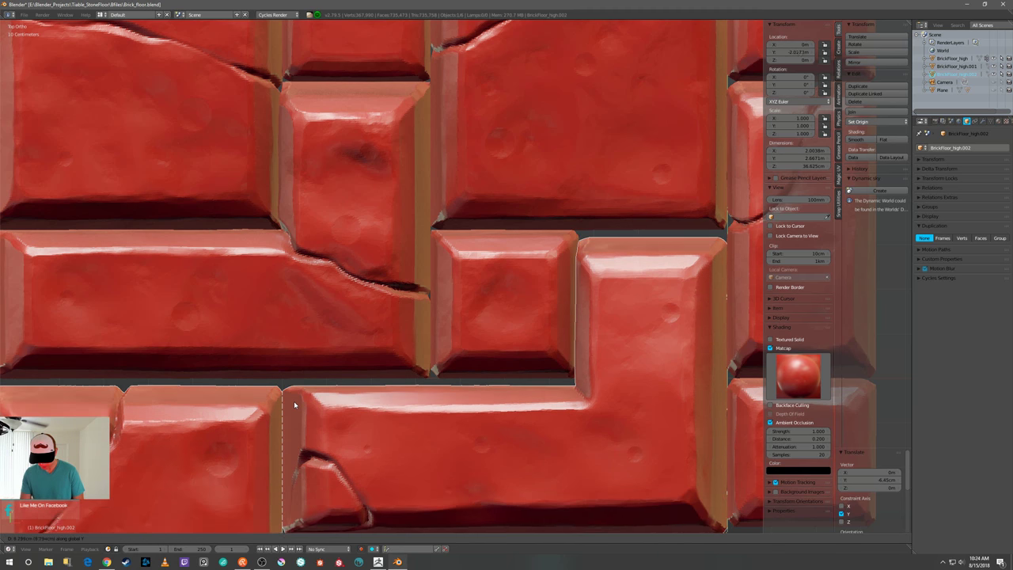
click(298, 385)
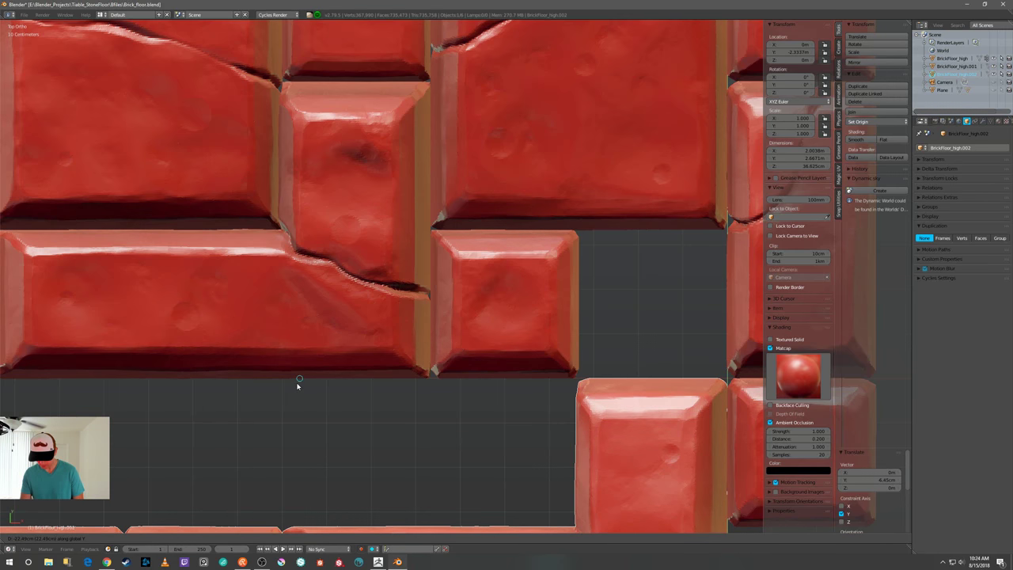
scroll(298, 385, down, 5)
- Shift the lower brick tile along the Y axis
scroll(473, 387, down, 4)
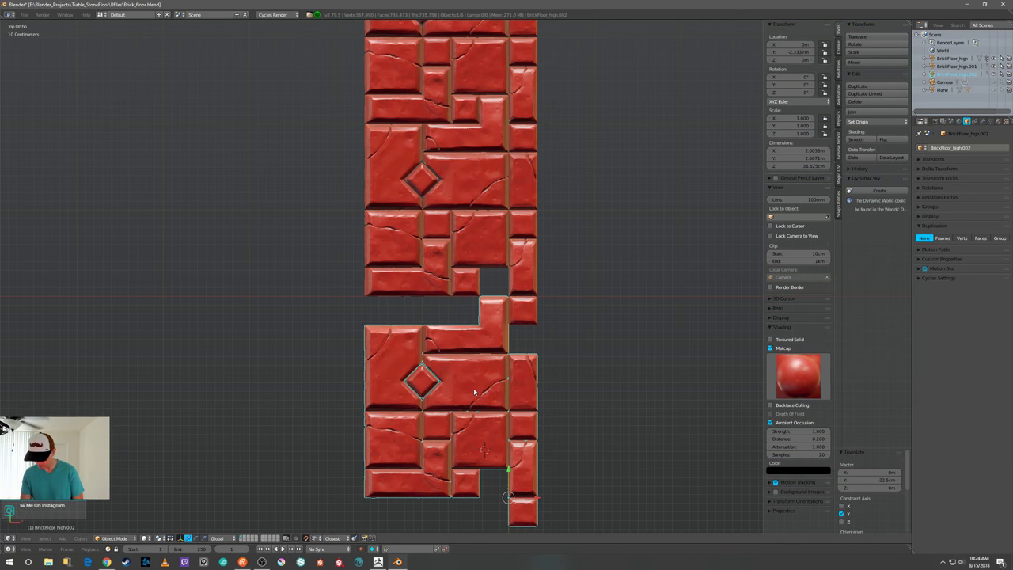
key(g)
key(y)
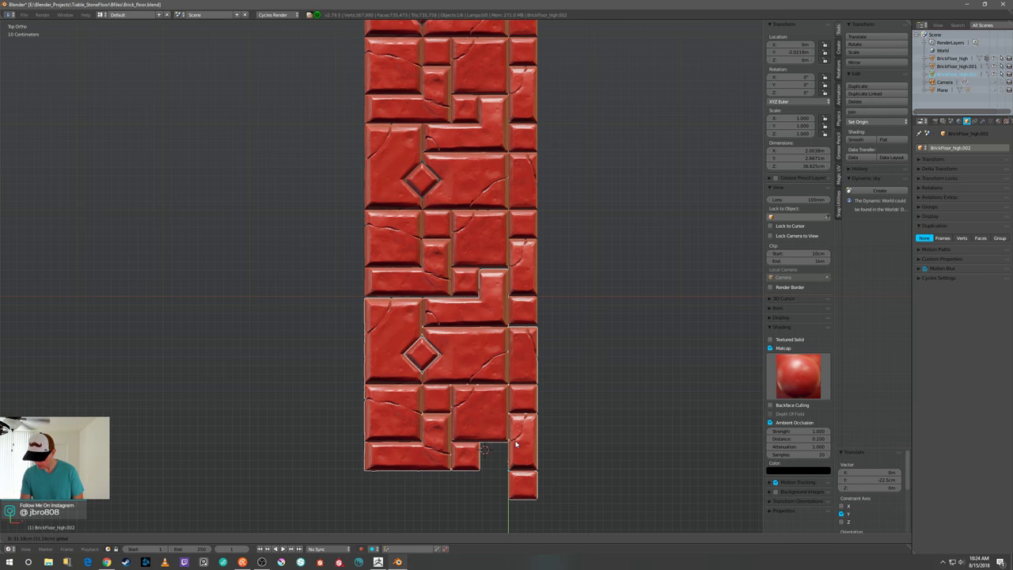
click(516, 418)
- In top view, reselect the lower tile copy and move it -12 along Y with 'gy-12'
scroll(530, 331, up, 5)
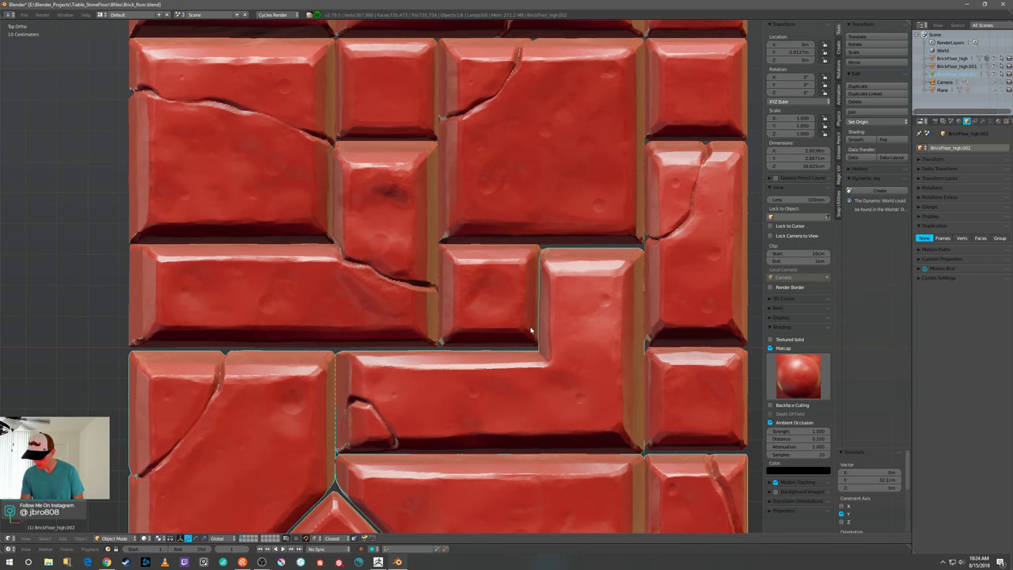
middle_drag(530, 331, 500, 345)
key(a)
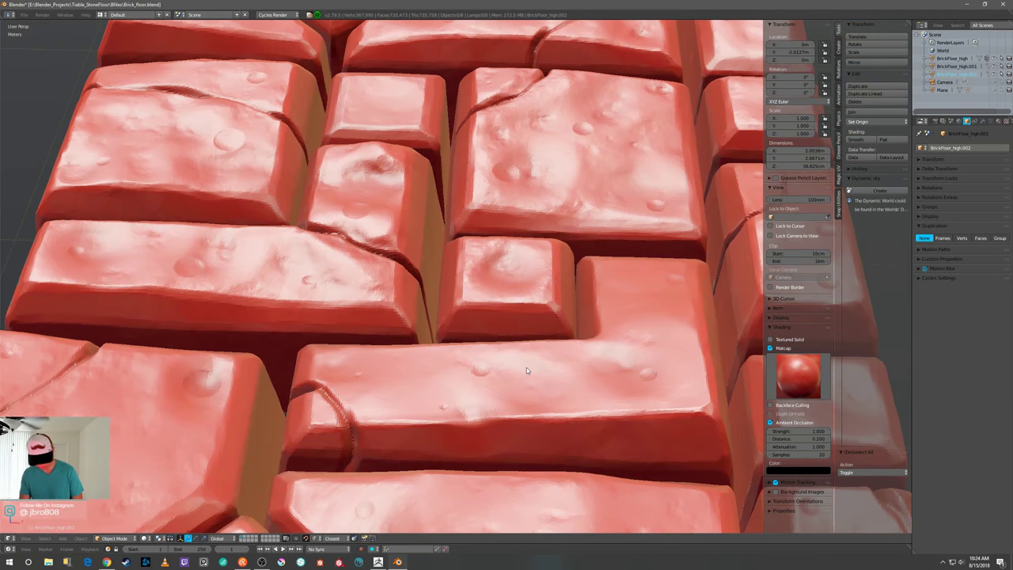
key(KP_7)
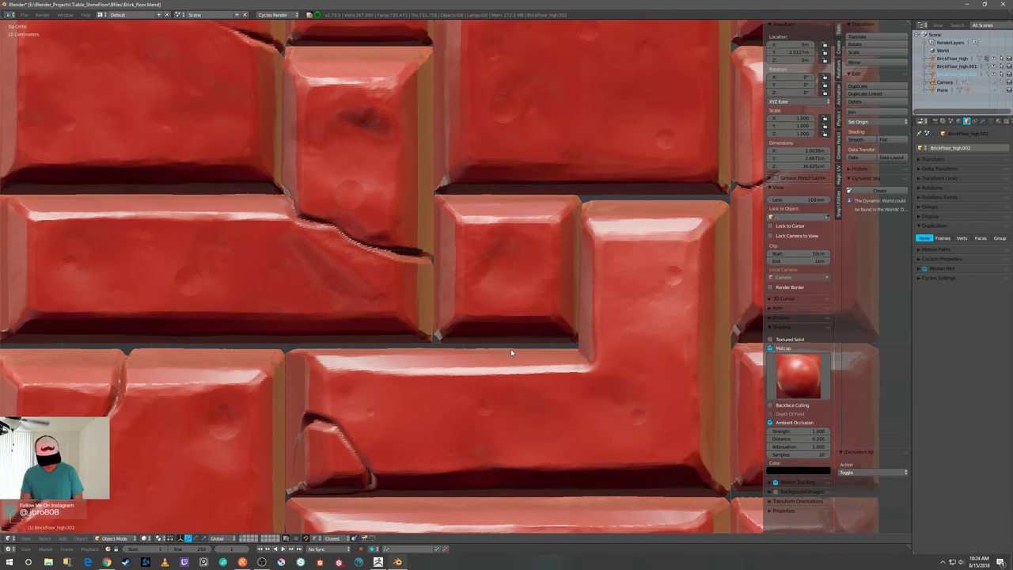
right_click(500, 387)
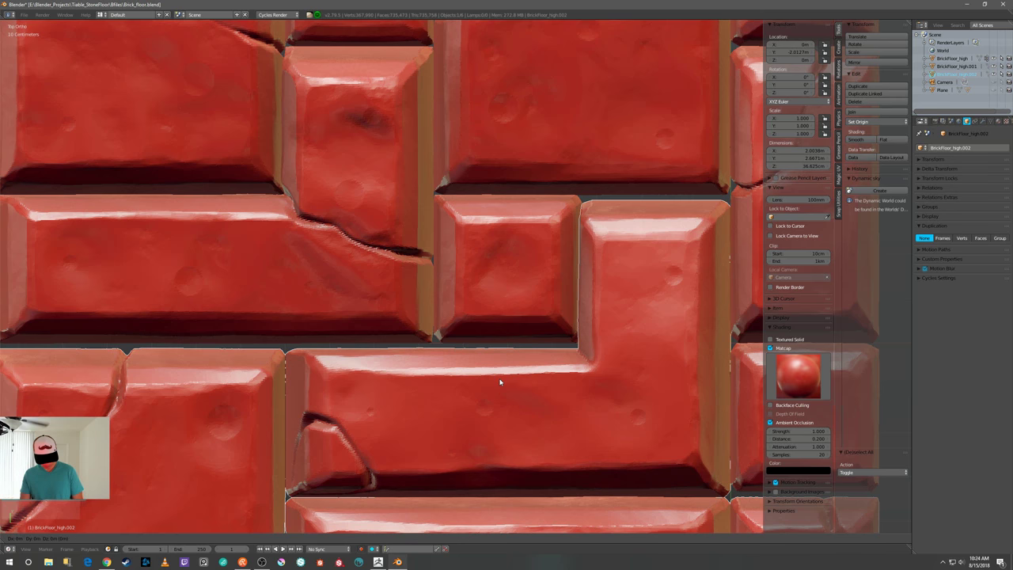
text(gy-12)
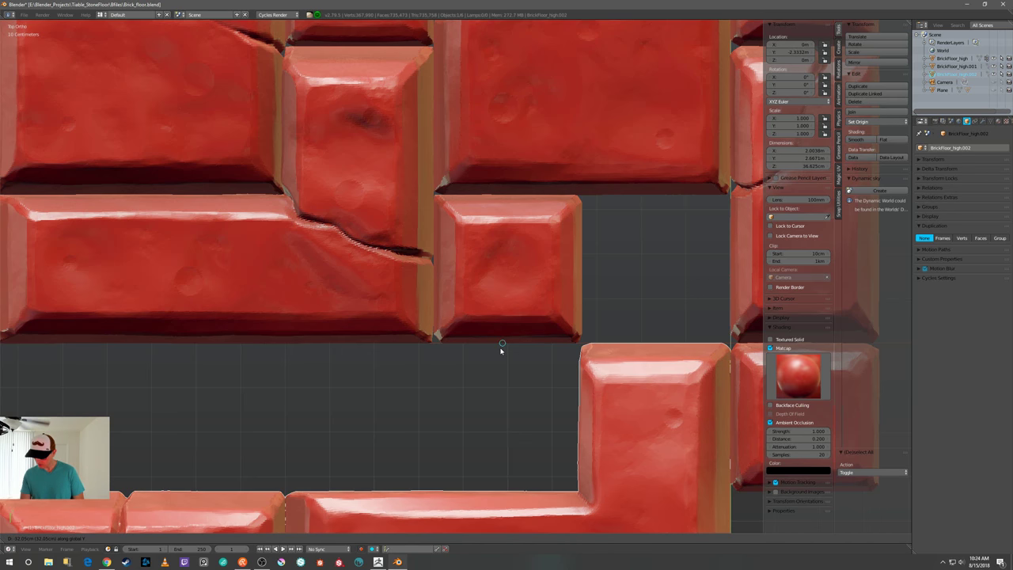
key(Return)
- Zoom in on the seam between sections and begin another Y move of the copy
scroll(500, 352, down, 5)
scroll(500, 351, down, 4)
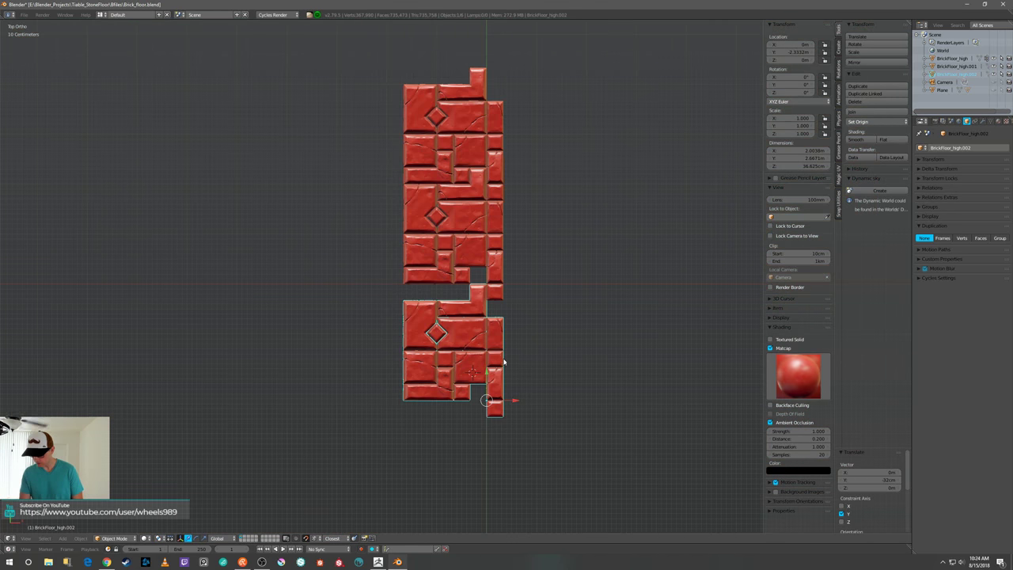
scroll(503, 360, up, 6)
scroll(503, 360, down, 3)
scroll(501, 360, up, 2)
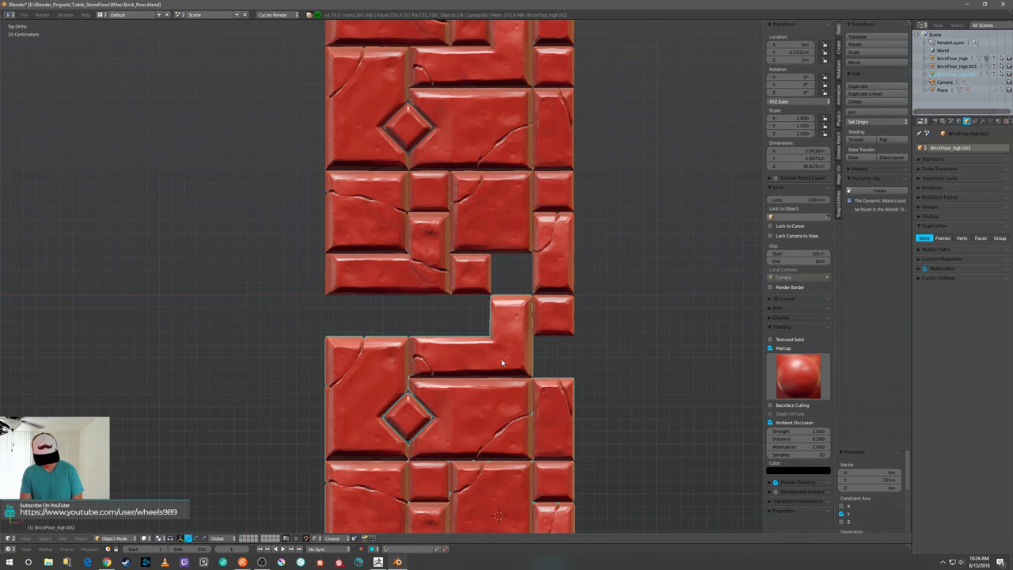
scroll(522, 405, down, 2)
scroll(543, 366, up, 7)
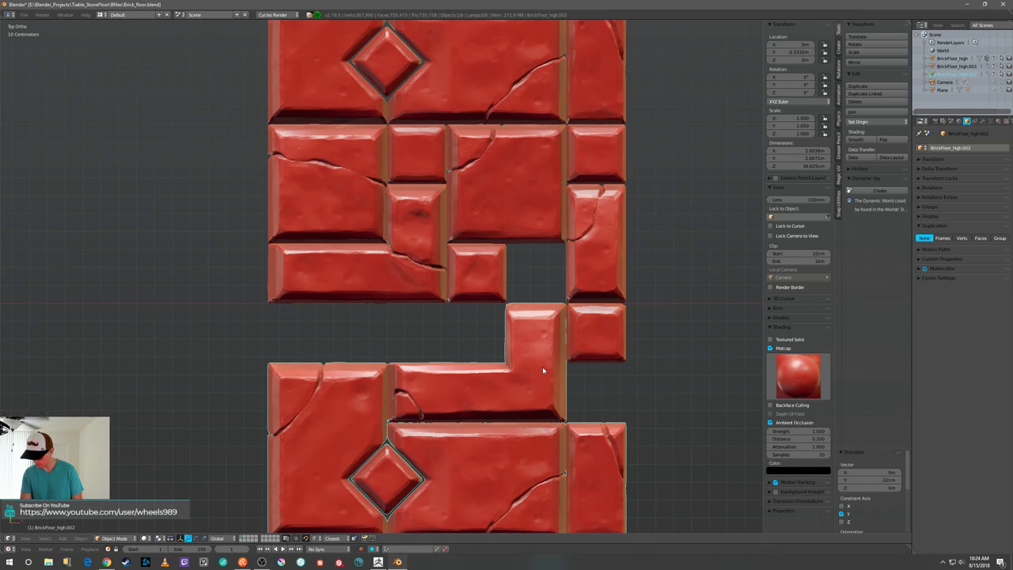
scroll(552, 352, down, 2)
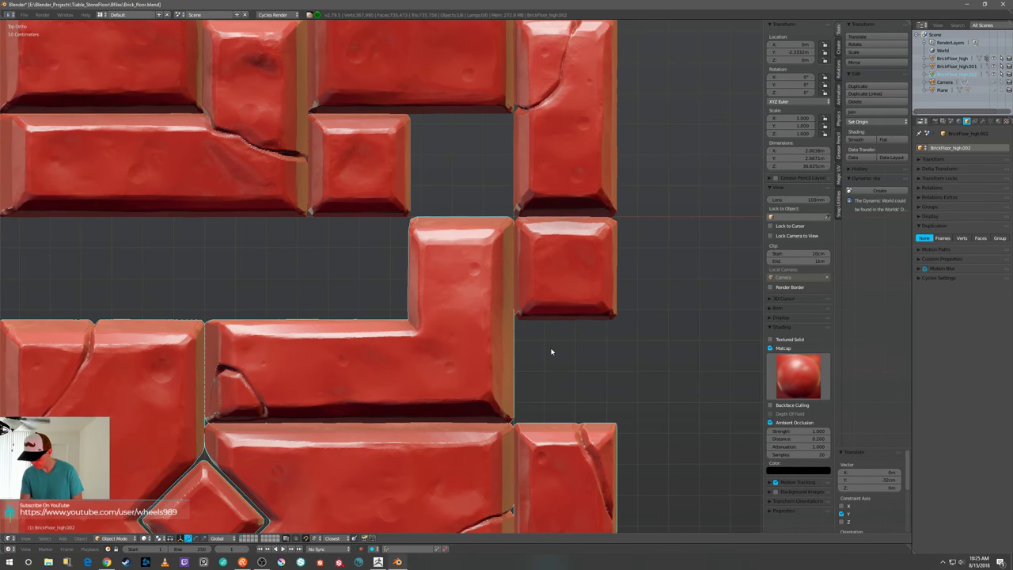
scroll(552, 351, down, 3)
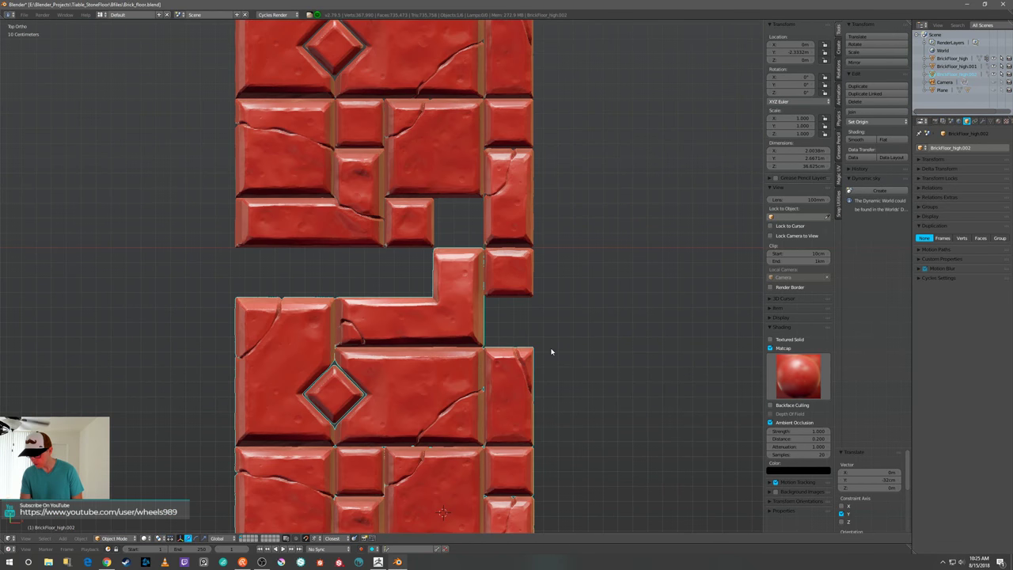
scroll(552, 351, down, 3)
scroll(551, 351, down, 3)
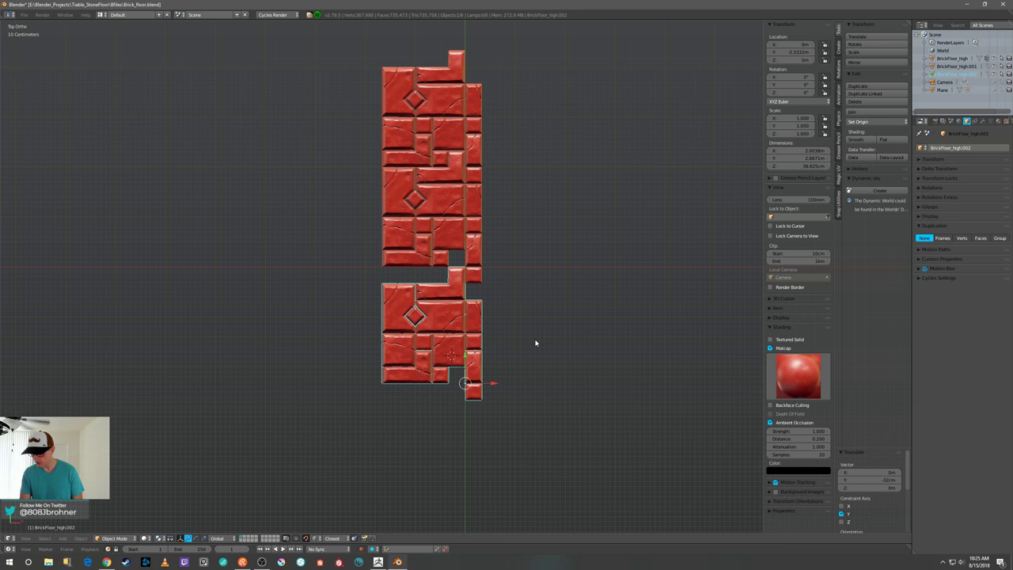
scroll(535, 343, up, 10)
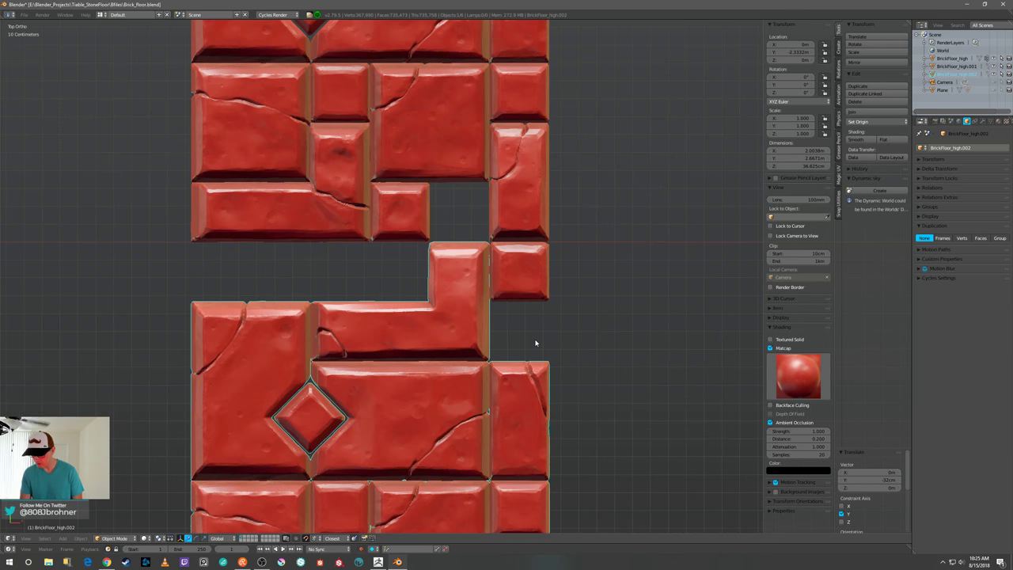
key(g)
key(y)
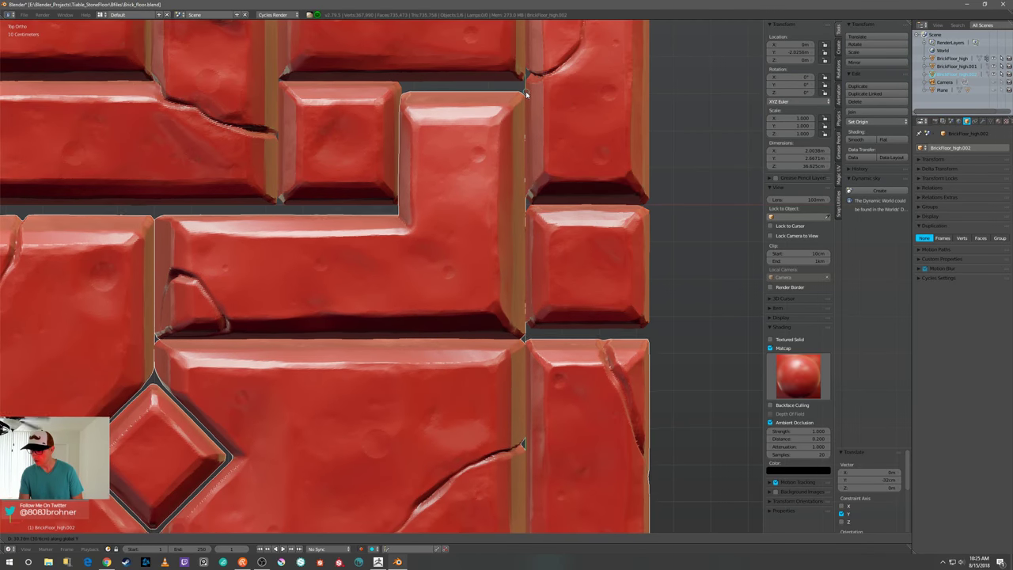
- Slide the third brick copy along Y until it butts flush against the strip
click(468, 118)
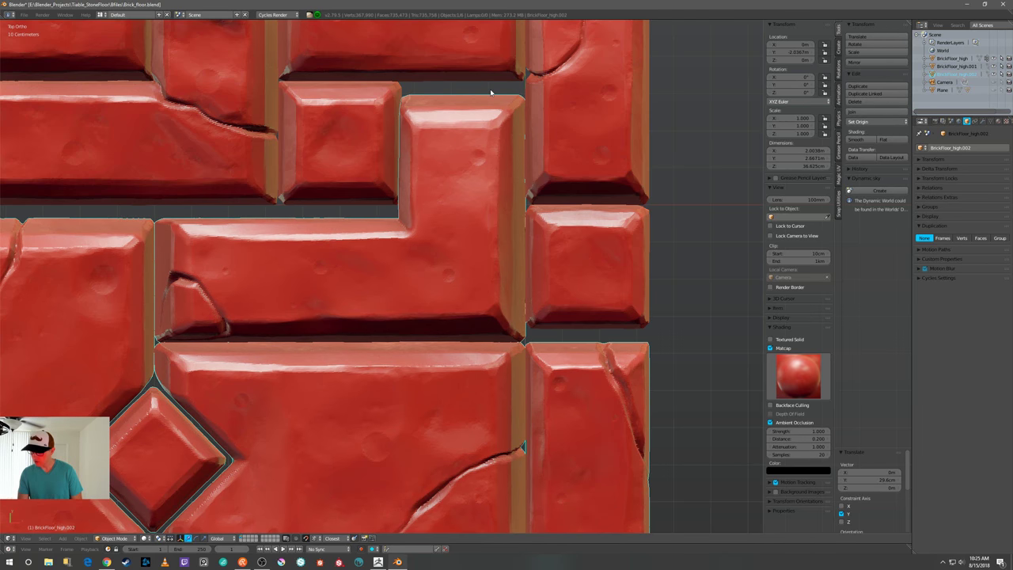
key(g)
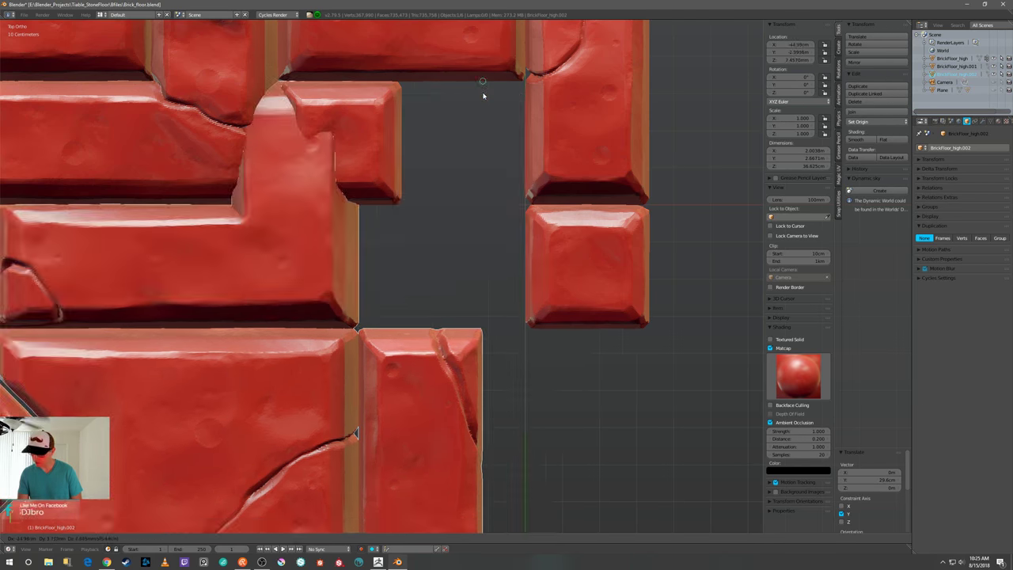
key(y)
click(485, 89)
scroll(555, 209, down, 6)
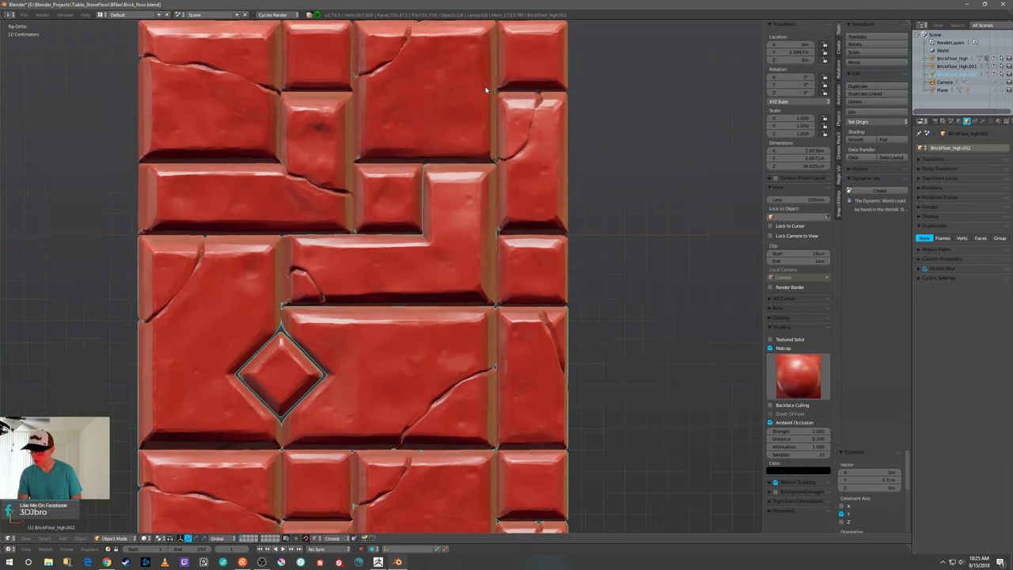
- Deselect everything, orbit underneath to check the joint, then return to Top Ortho
key(a)
scroll(547, 205, down, 4)
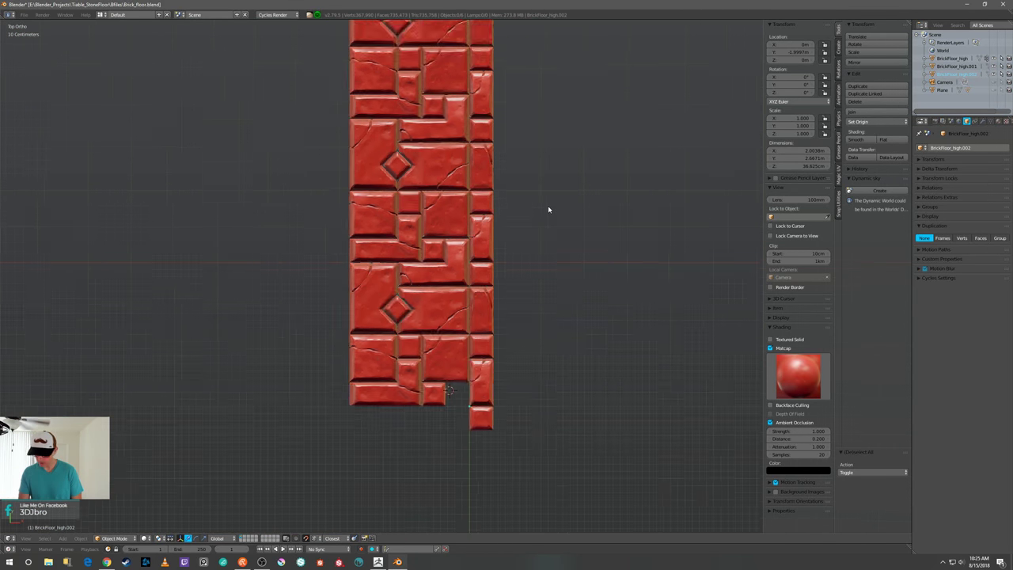
scroll(530, 233, up, 5)
scroll(523, 243, up, 5)
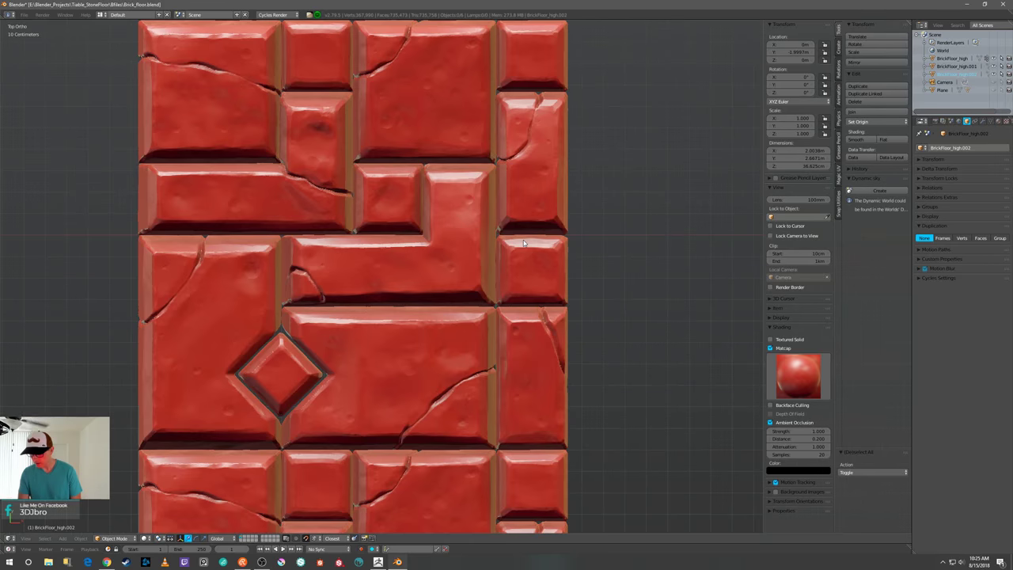
middle_drag(518, 237, 512, 187)
scroll(511, 187, down, 3)
key(KP_7)
scroll(637, 134, up, 1)
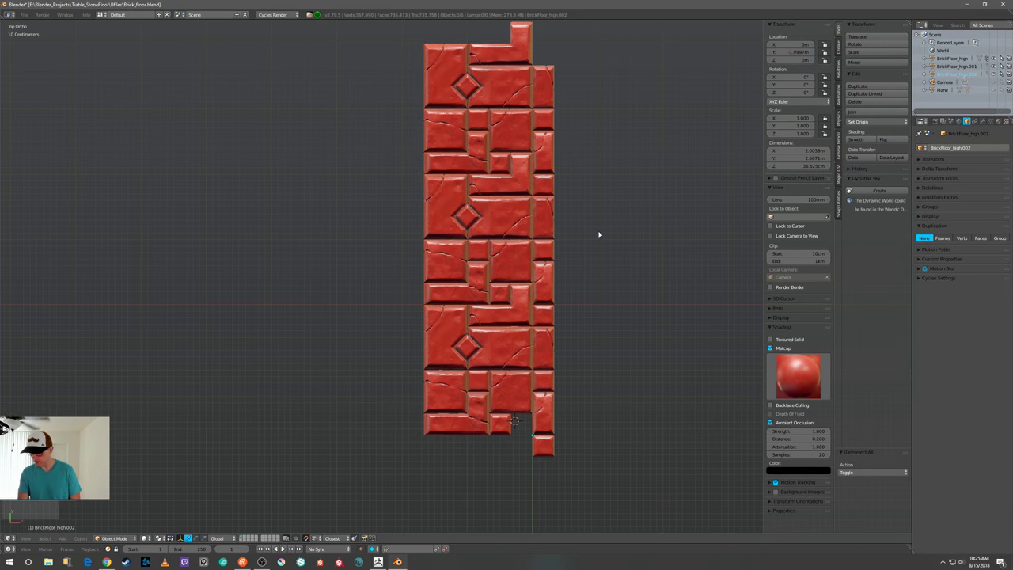
scroll(592, 231, down, 3)
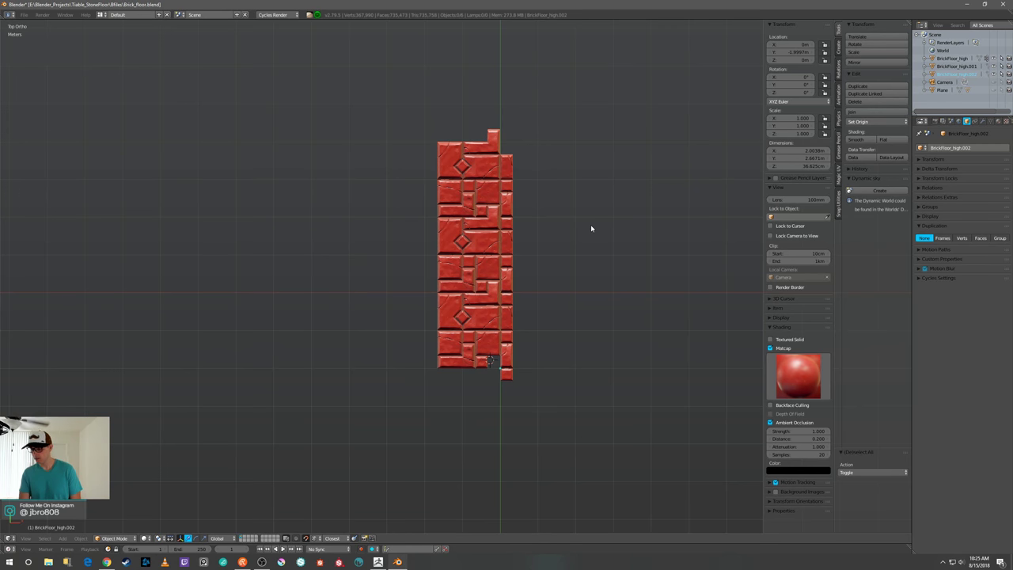
scroll(590, 229, up, 1)
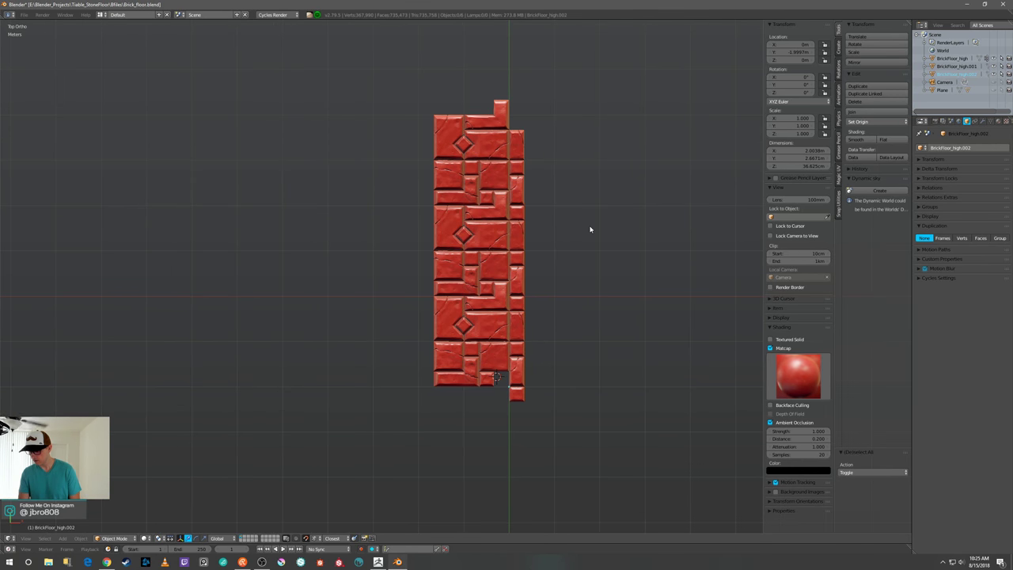
key(shift+s)
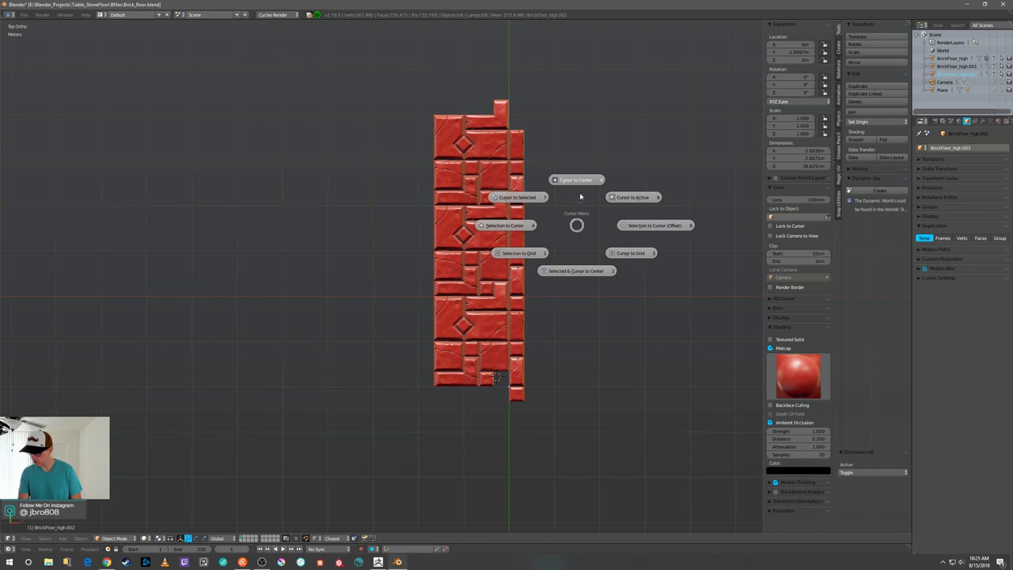
- Snap the 3D cursor to the world centre and select the lowest brick section
click(582, 184)
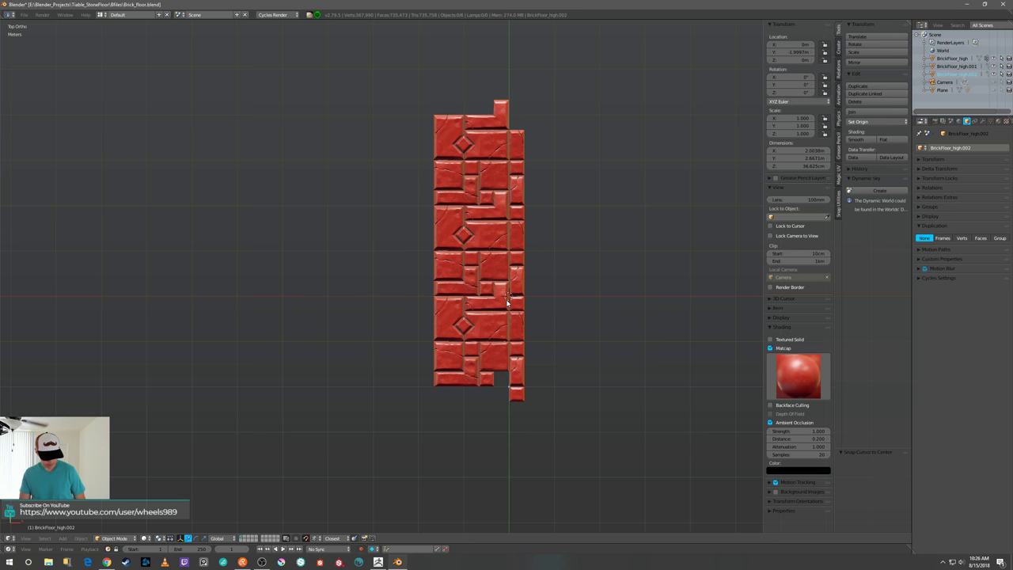
right_click(498, 326)
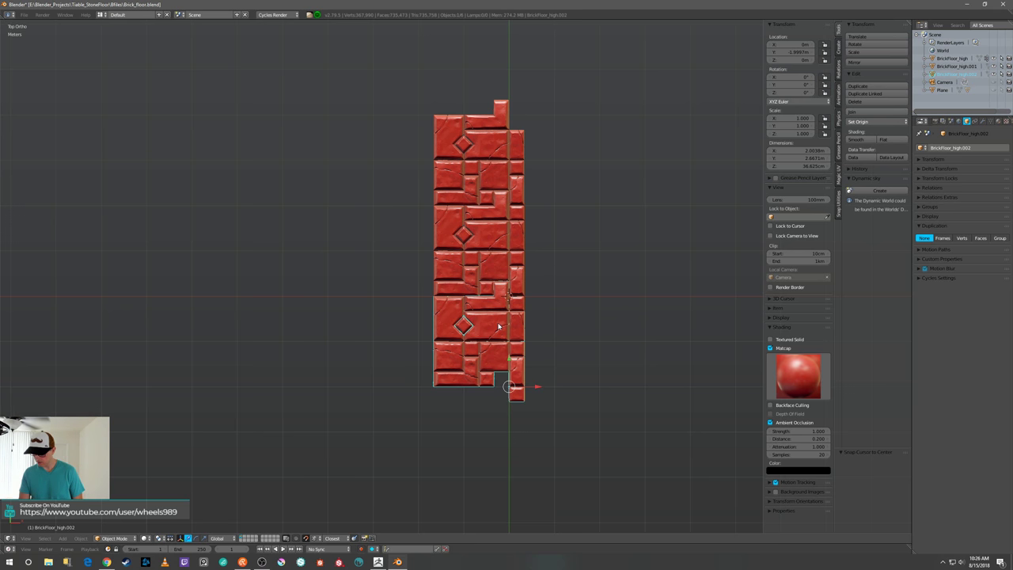
- Delete the lowest brick section and the other duplicate section
key(x)
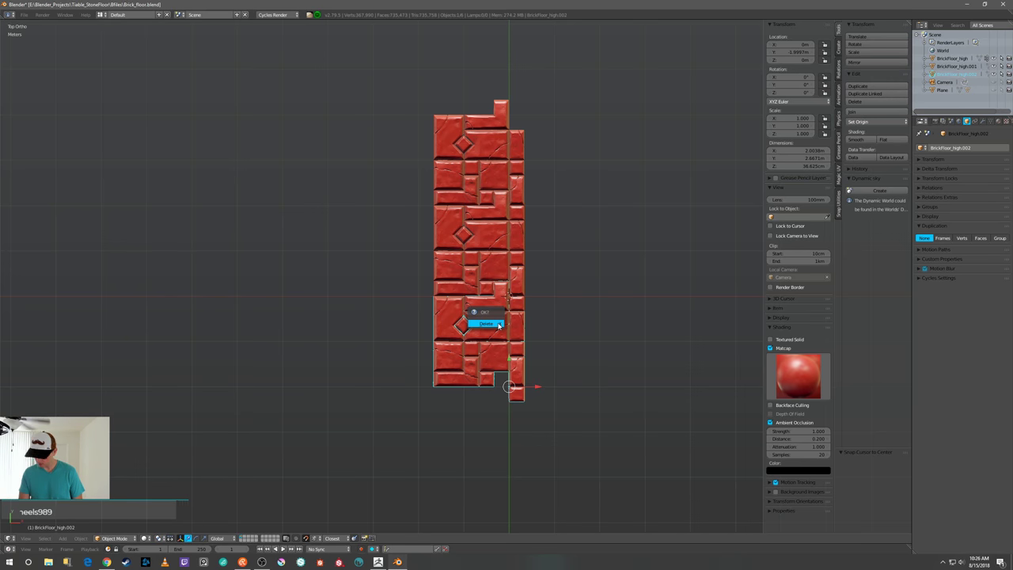
click(492, 325)
right_click(487, 154)
key(x)
click(486, 157)
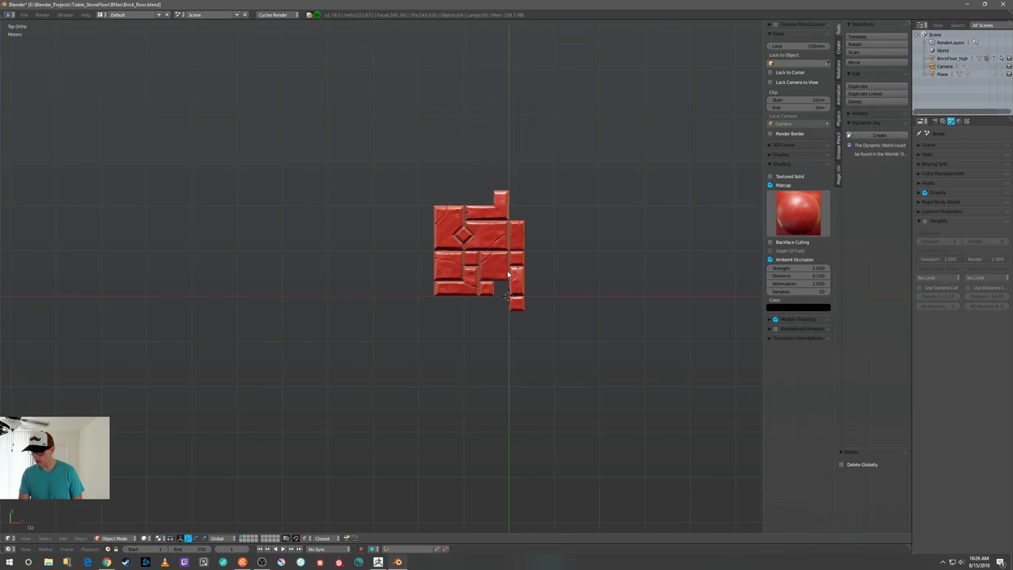
- Select the remaining original BrickFloor_high piece and pan the view across it
scroll(507, 264, up, 2)
scroll(507, 264, up, 3)
right_click(511, 259)
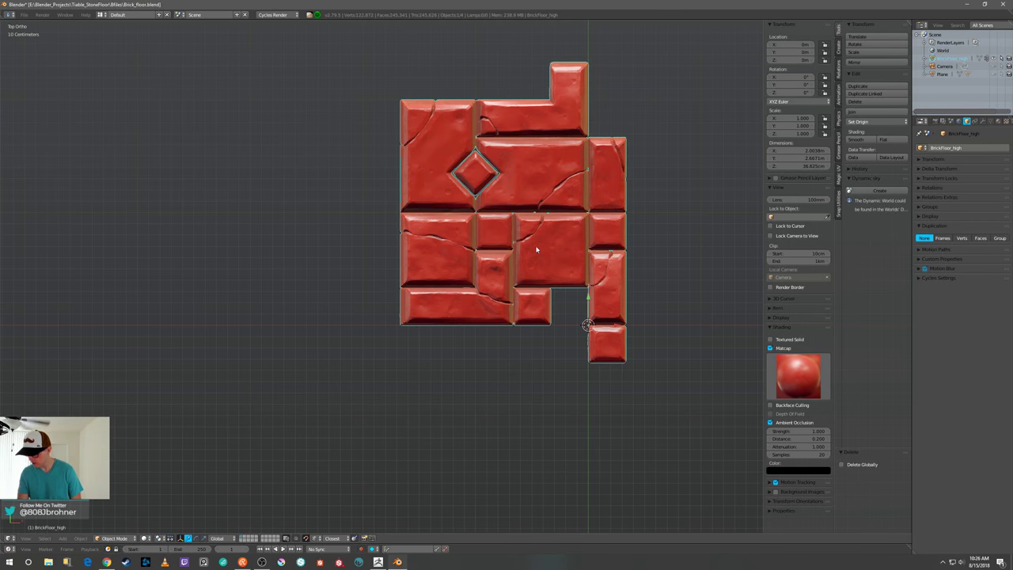
shift+middle_drag(548, 259, 420, 306)
scroll(419, 305, down, 3)
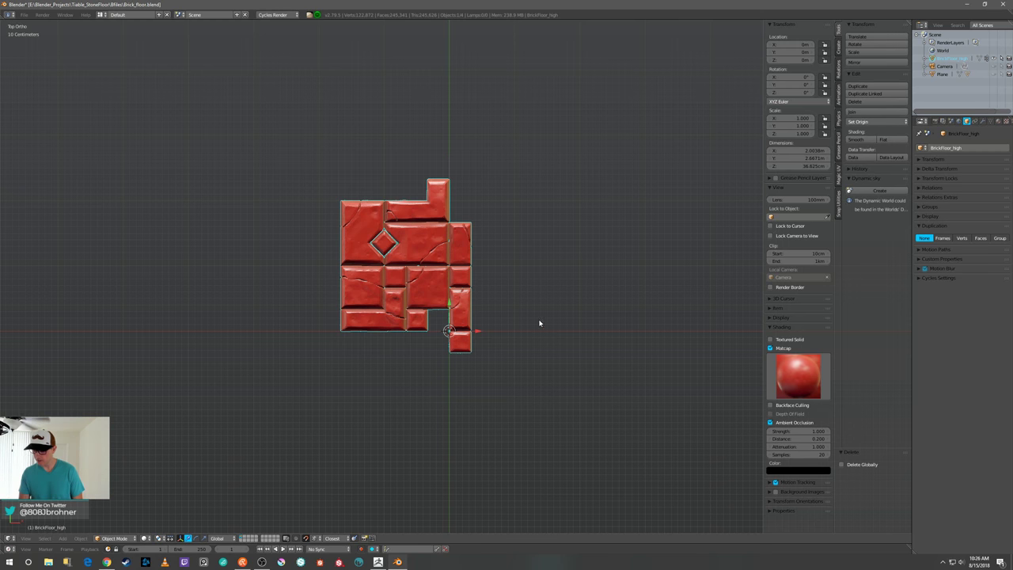
scroll(540, 312, up, 2)
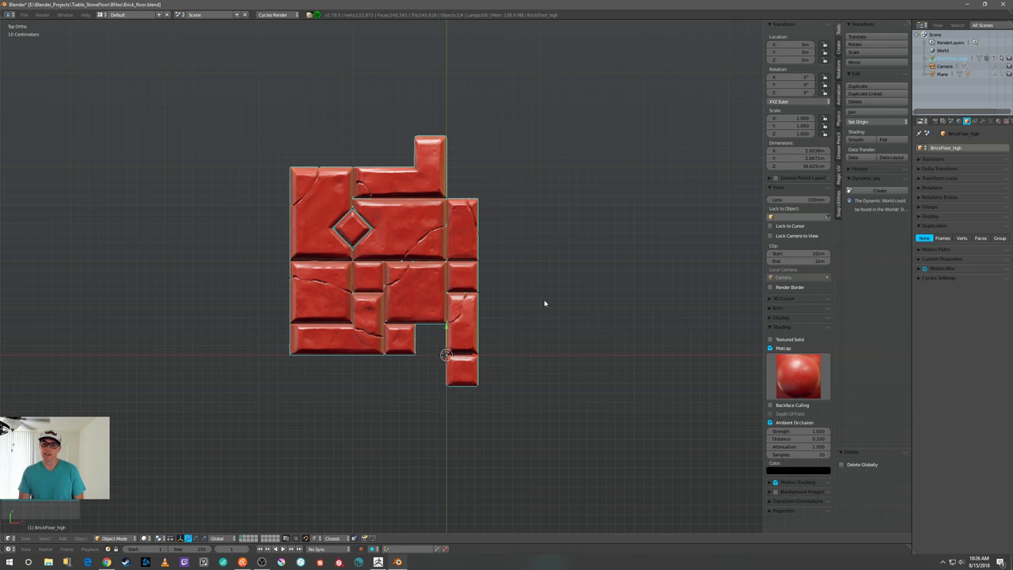
scroll(543, 302, down, 2)
scroll(543, 302, up, 2)
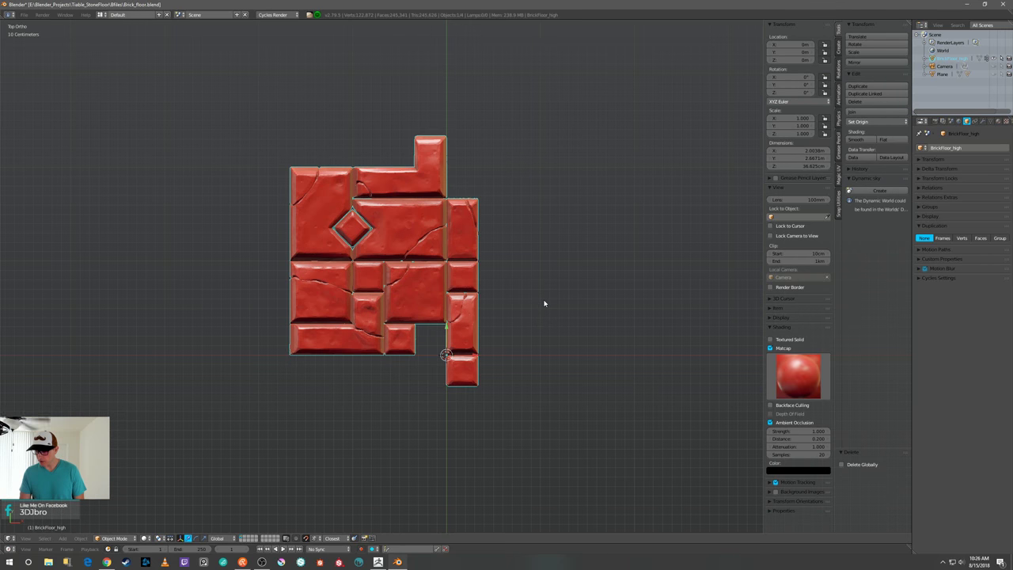
shift+middle_drag(551, 307, 508, 312)
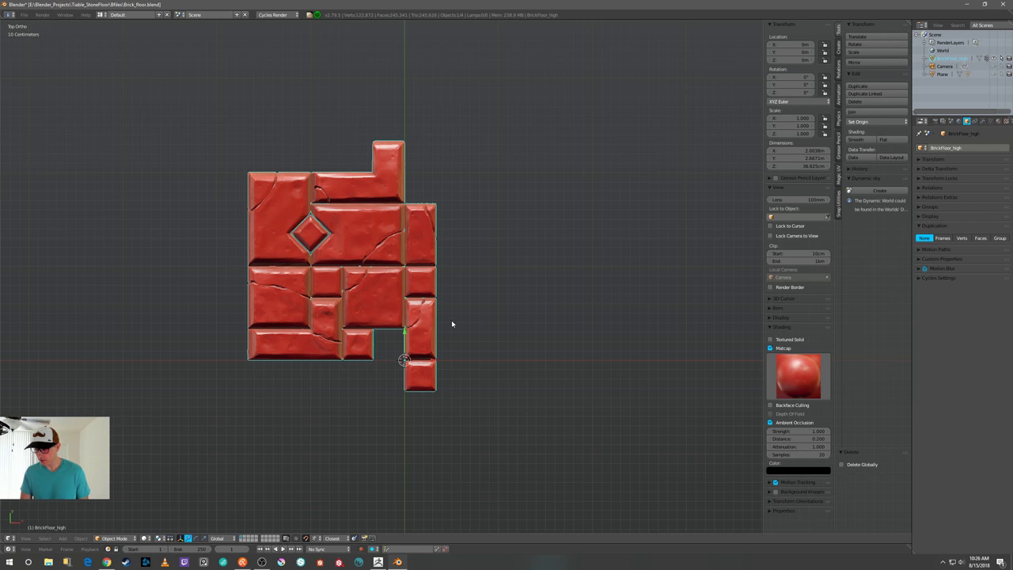
scroll(483, 309, up, 1)
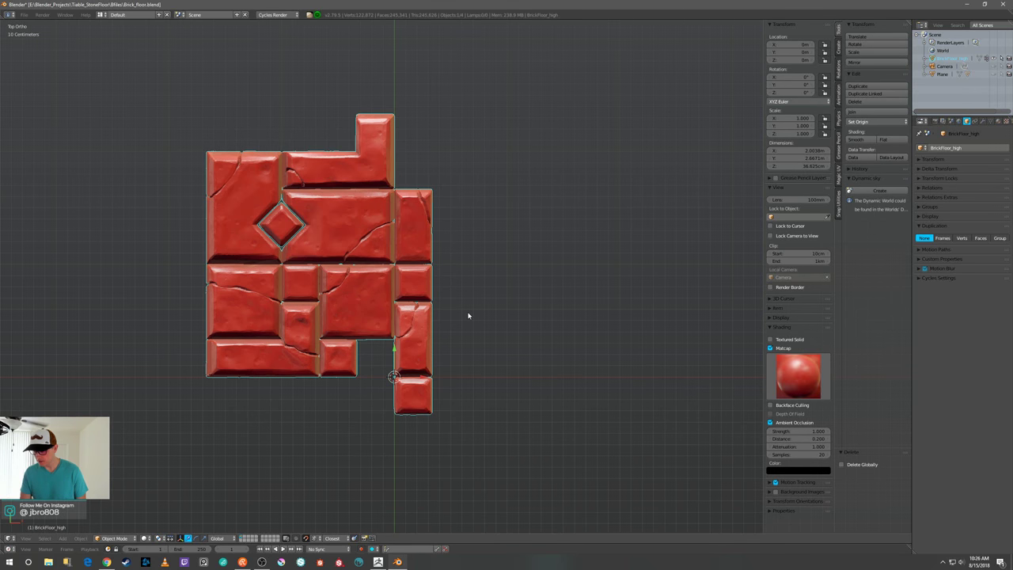
shift+middle_drag(468, 315, 495, 313)
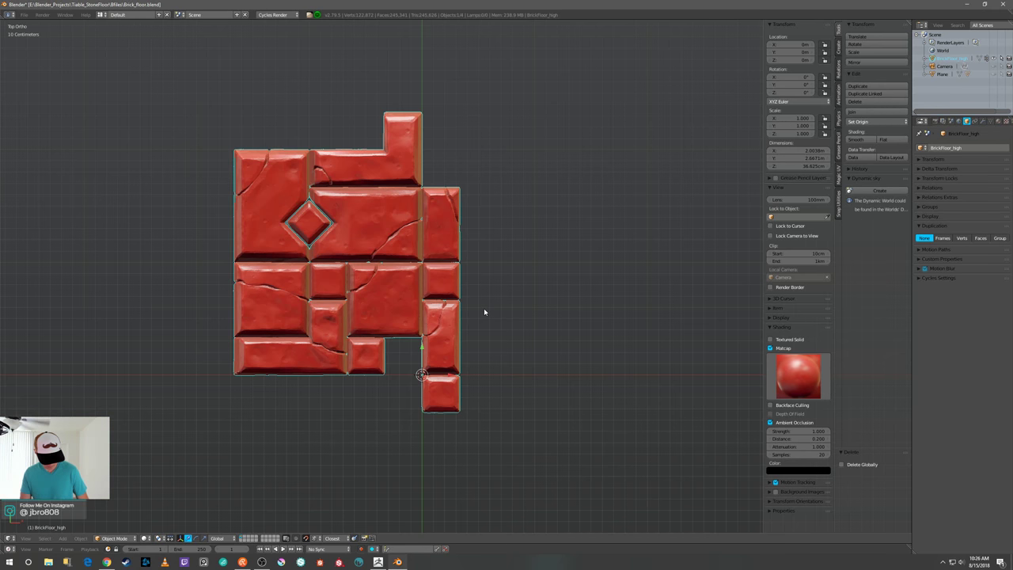
key(ctrl+shift+Tab)
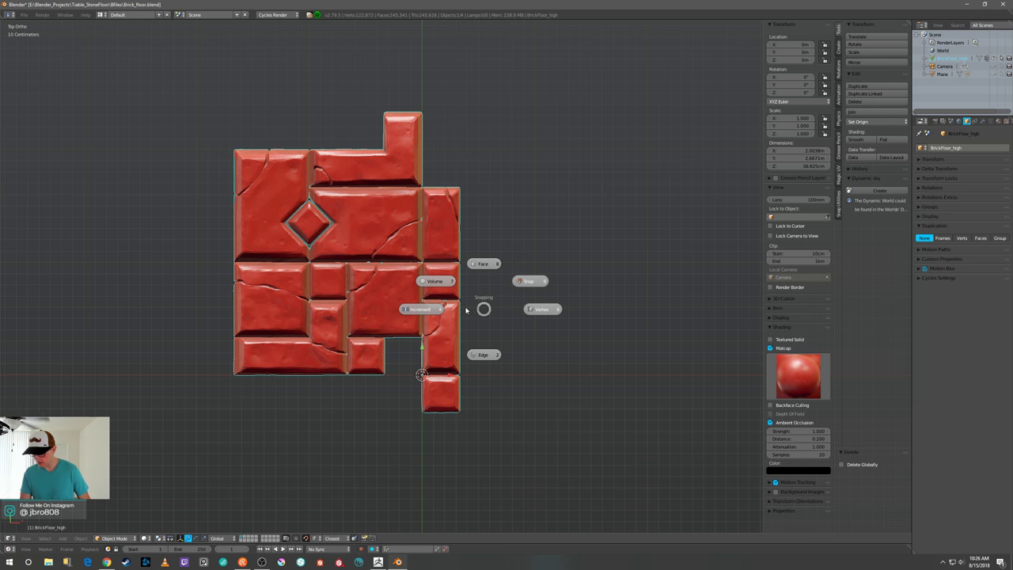
click(435, 310)
scroll(435, 311, up, 2)
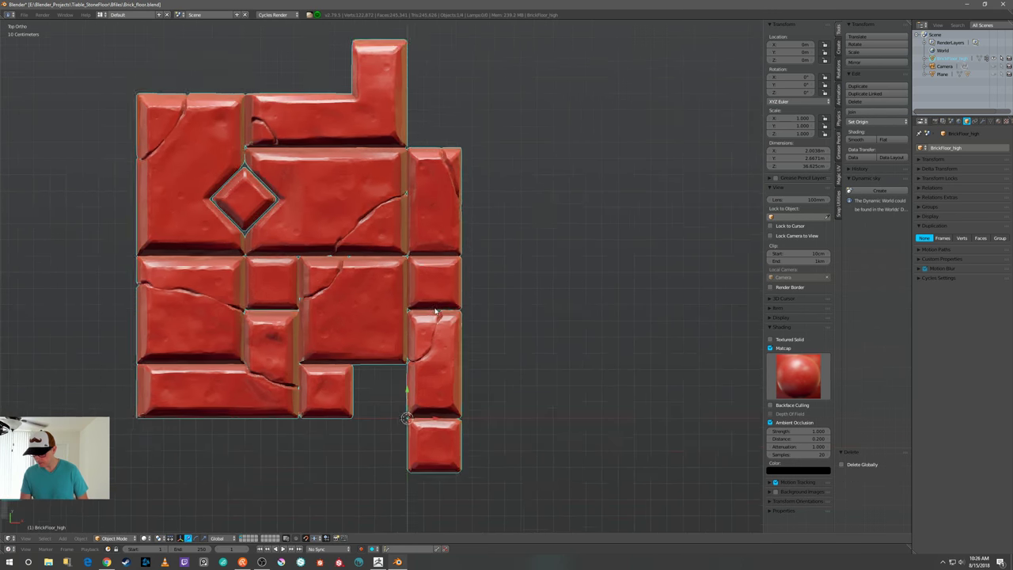
scroll(435, 311, up, 1)
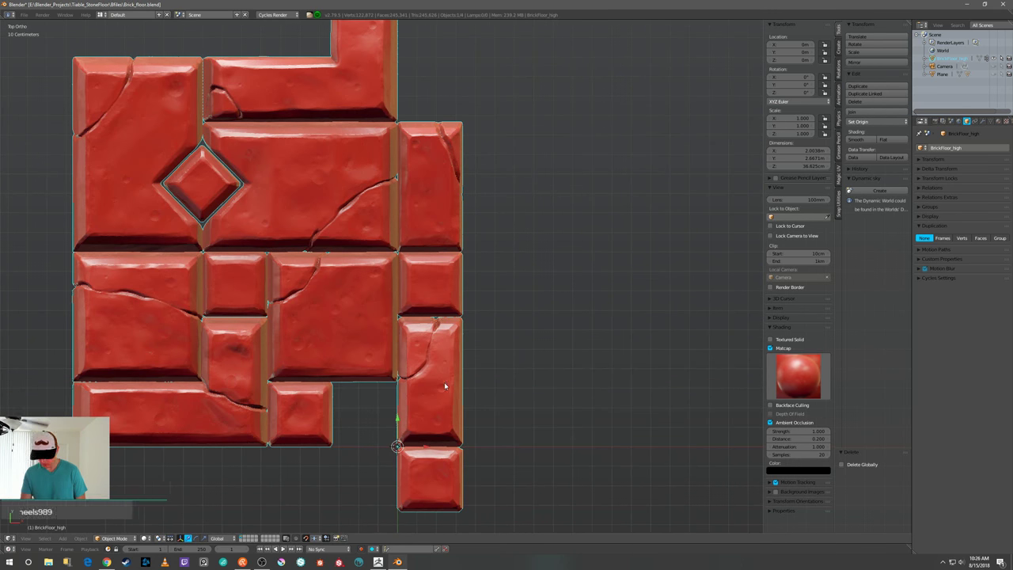
scroll(435, 316, down, 3)
- Duplicate the brick floor piece and place the copy 2 m along X, then deselect
key(shift+d)
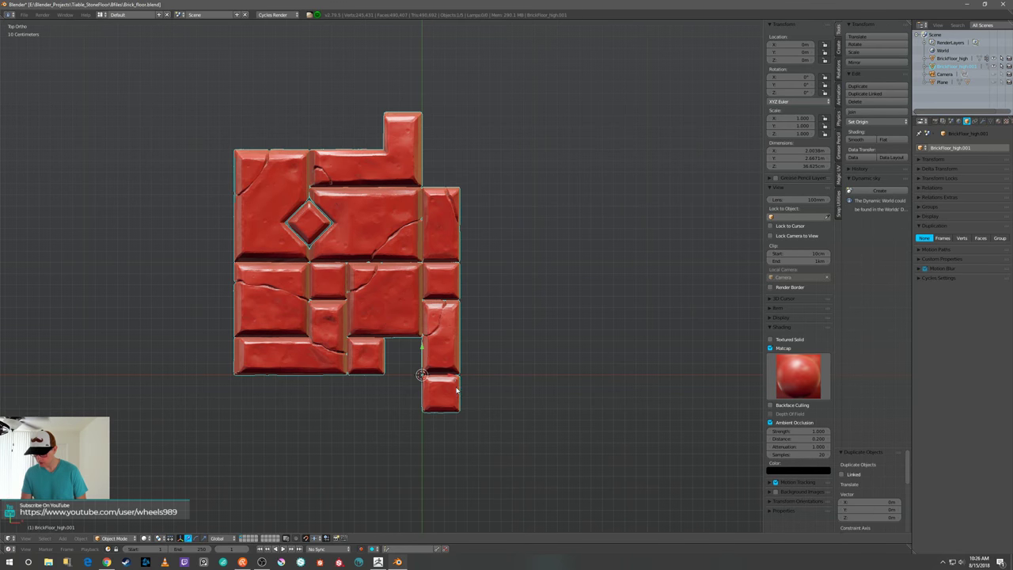
key(x)
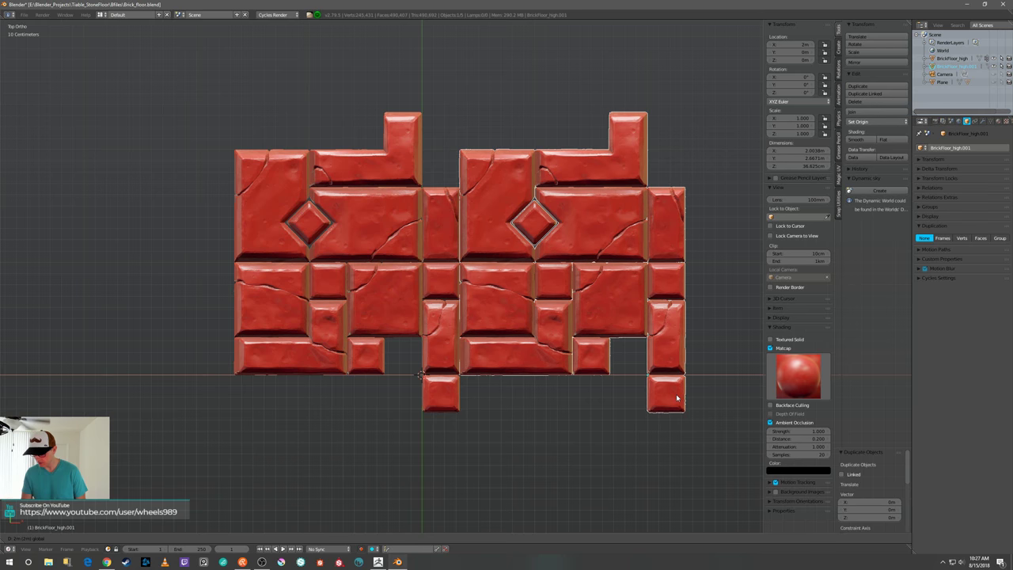
click(681, 398)
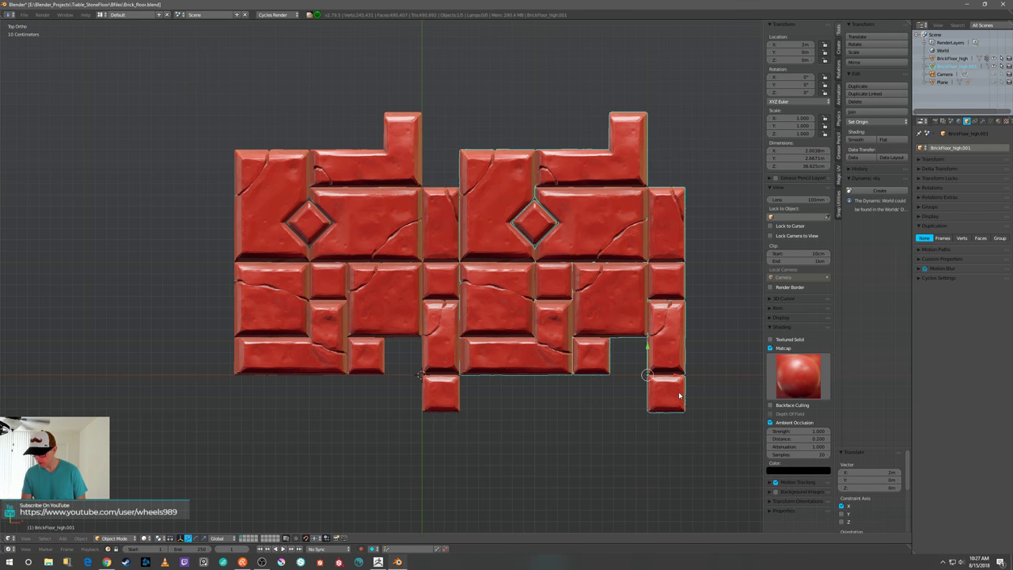
key(a)
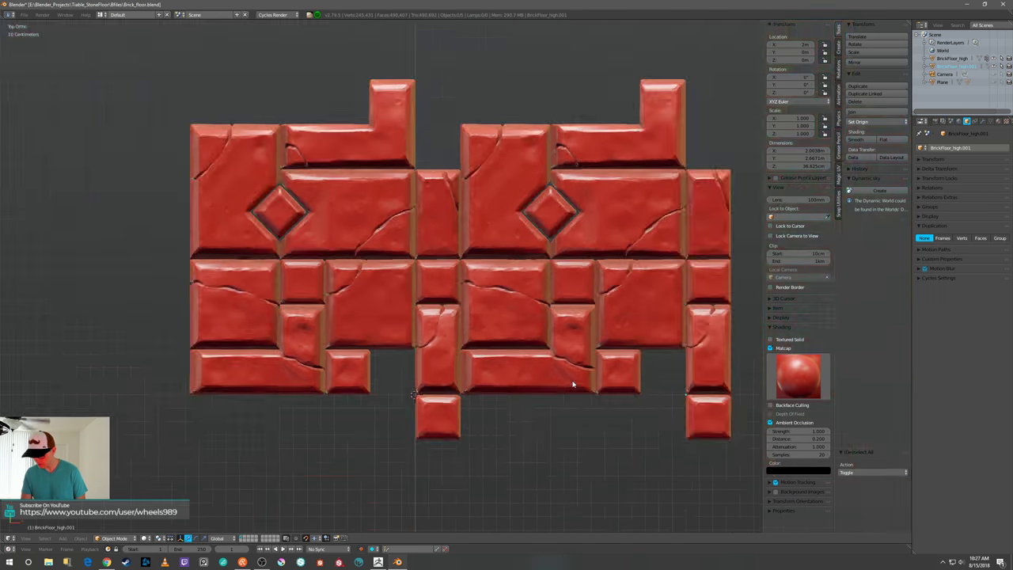
- Duplicate the right brick half and move the copy 4 m left along X
scroll(571, 383, down, 2)
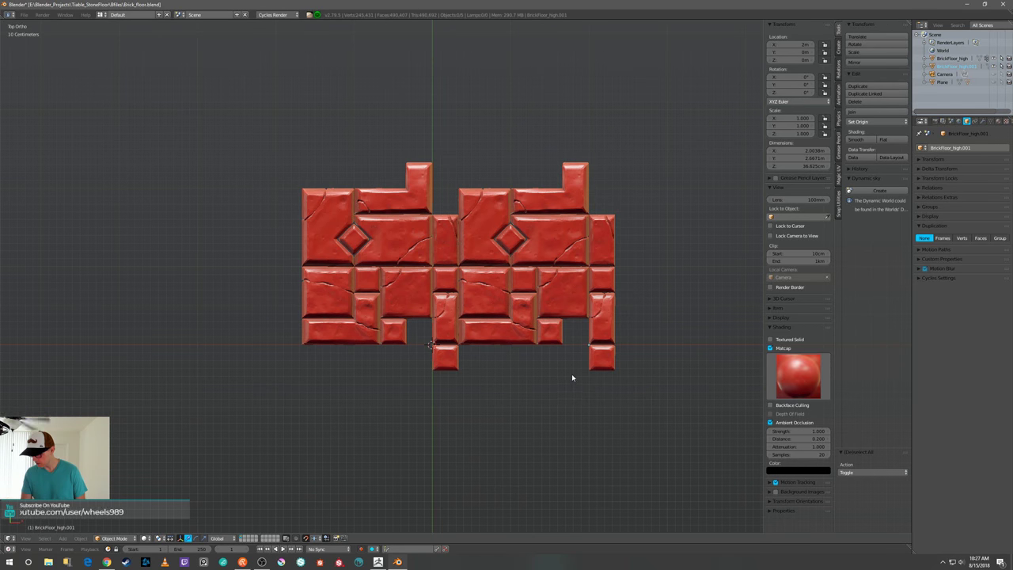
right_click(531, 297)
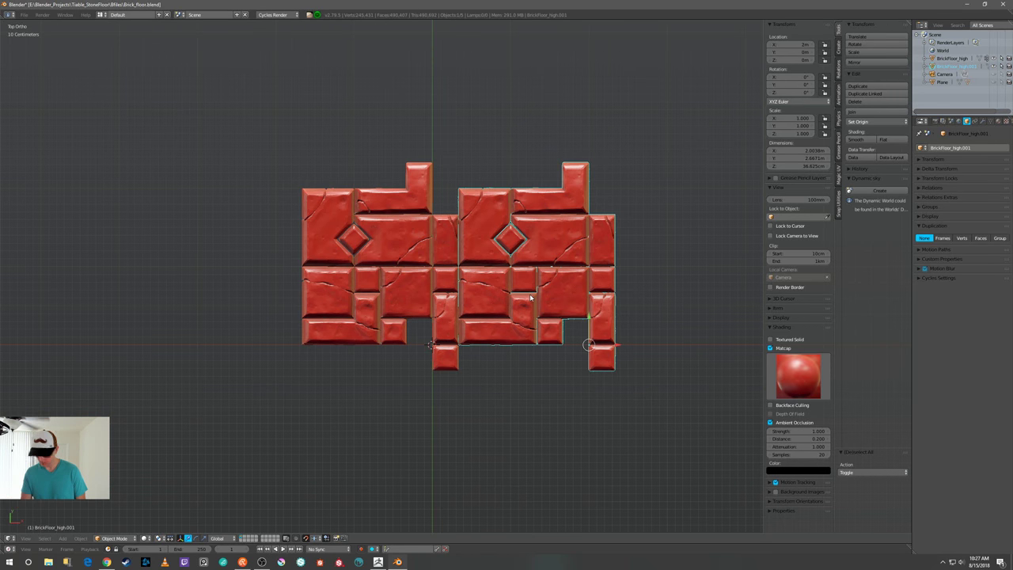
key(shift+d)
right_click(526, 297)
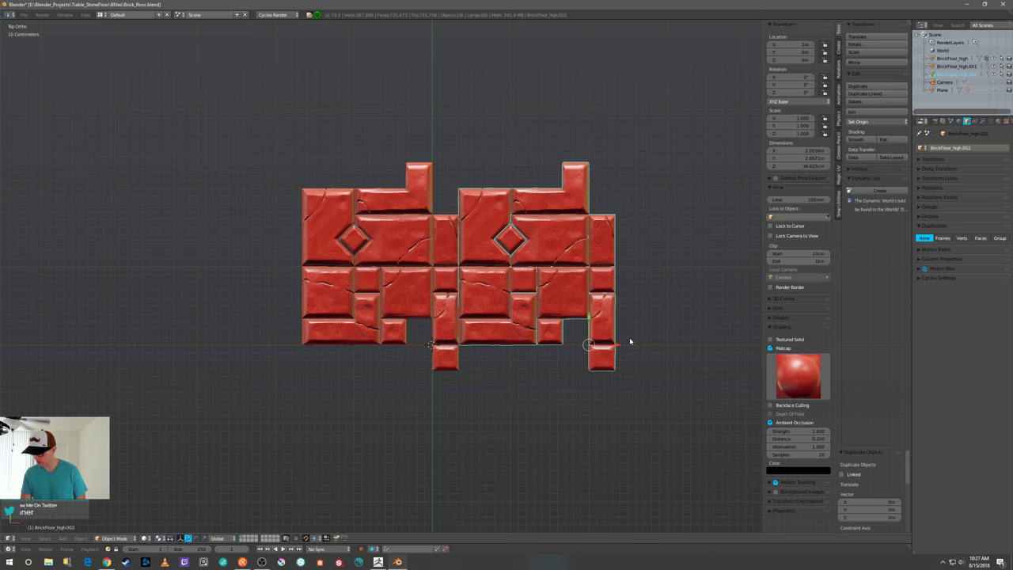
key(g)
key(x)
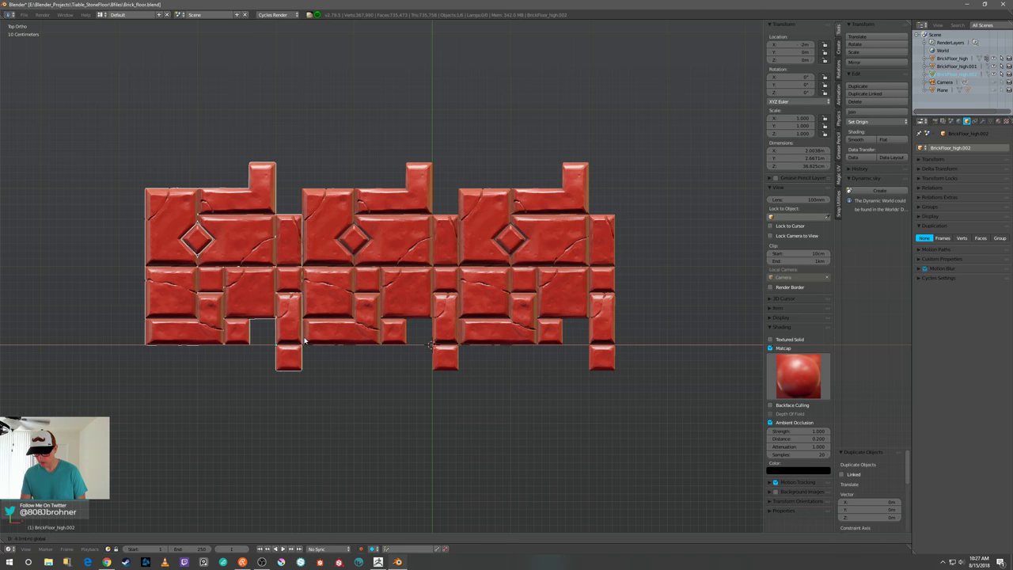
click(304, 346)
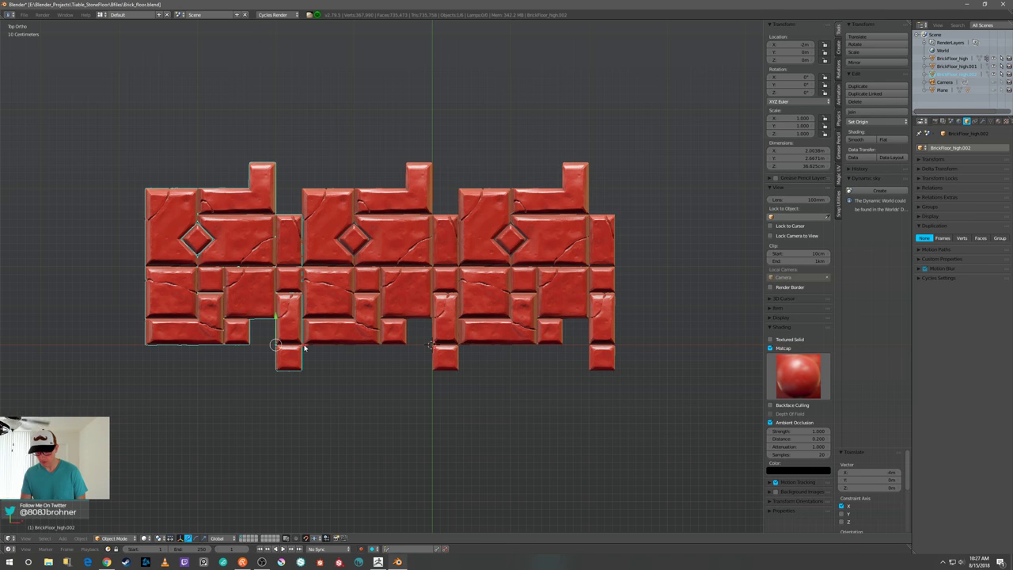
key(a)
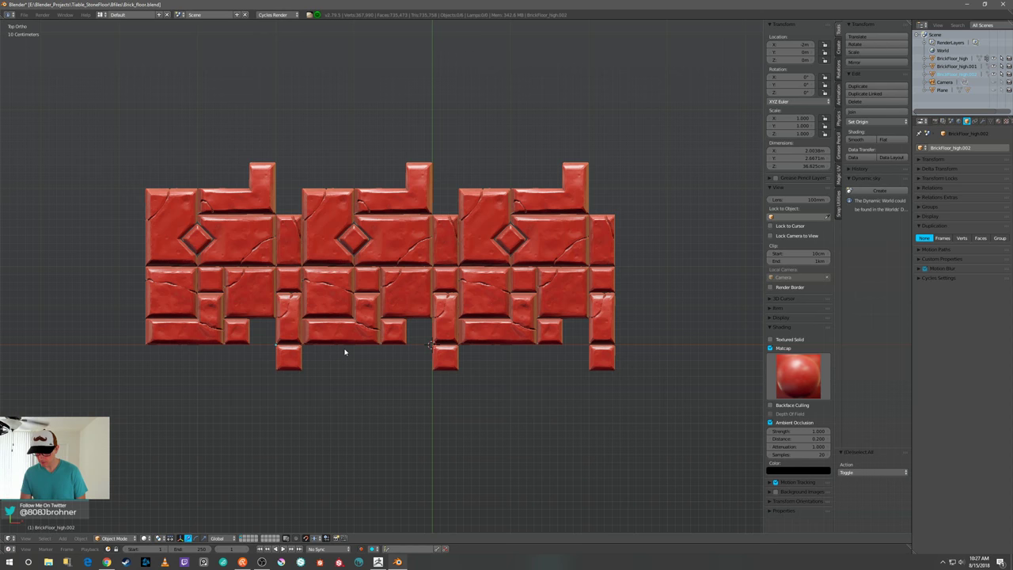
- Select the right and left brick strips together
scroll(355, 349, up, 6)
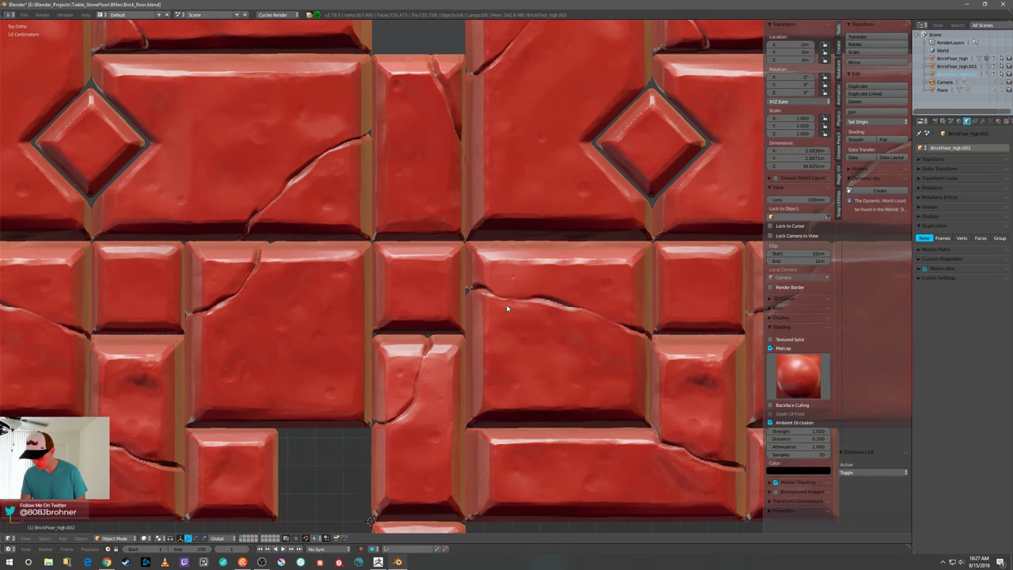
scroll(507, 307, down, 6)
right_click(491, 298)
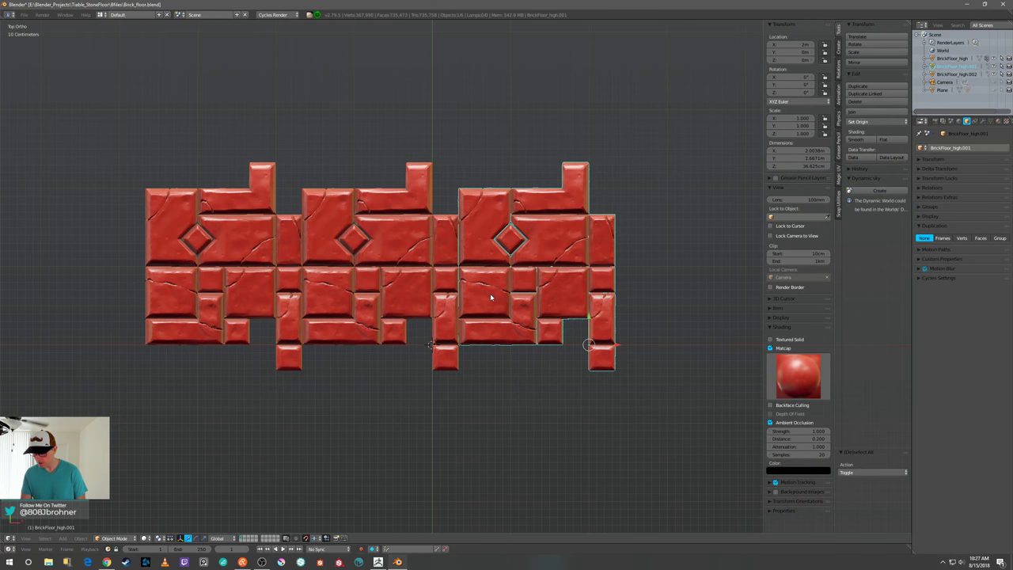
right_click(250, 290)
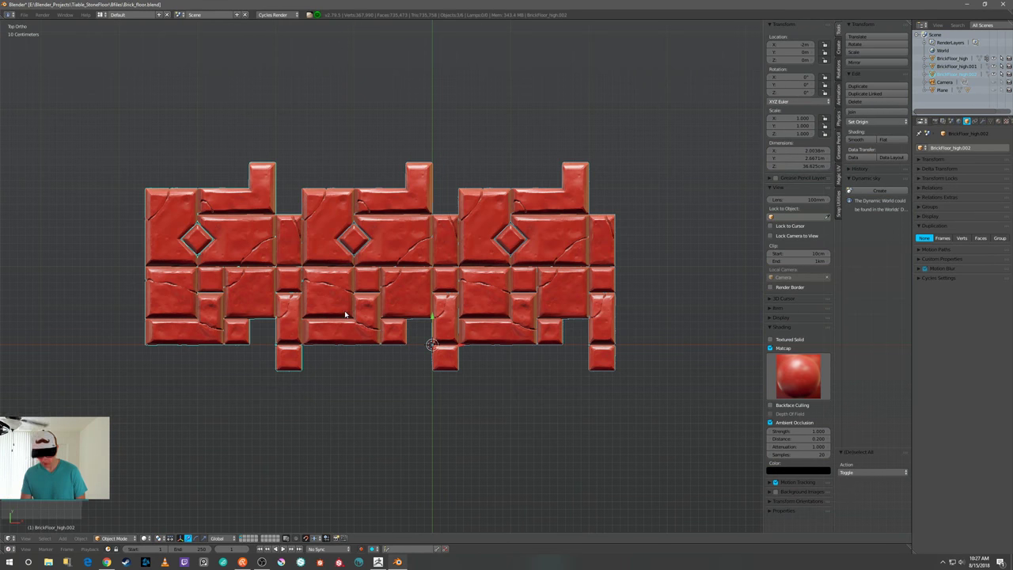
- Duplicate the three brick strips and move the copies 2 m up along Y
key(a)
key(shift+d)
right_click(341, 309)
scroll(357, 304, down, 3)
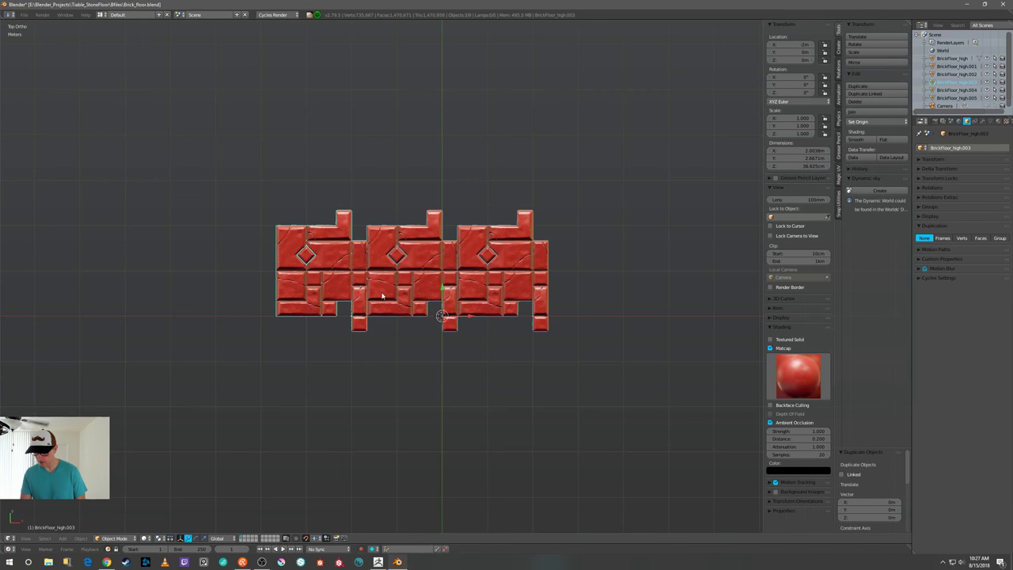
text(gy1)
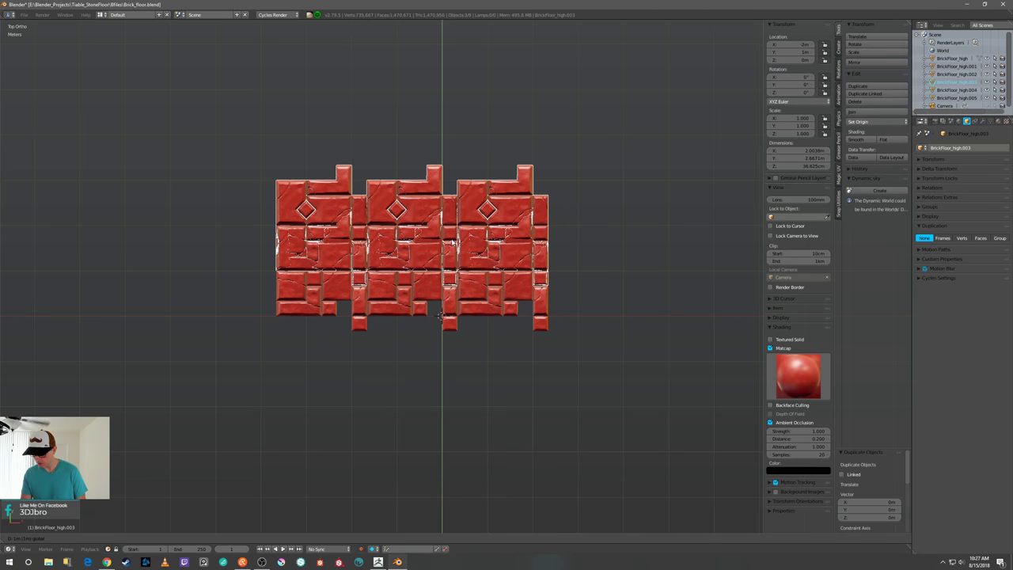
key(BackSpace)
text(2)
key(Return)
scroll(453, 335, up, 6)
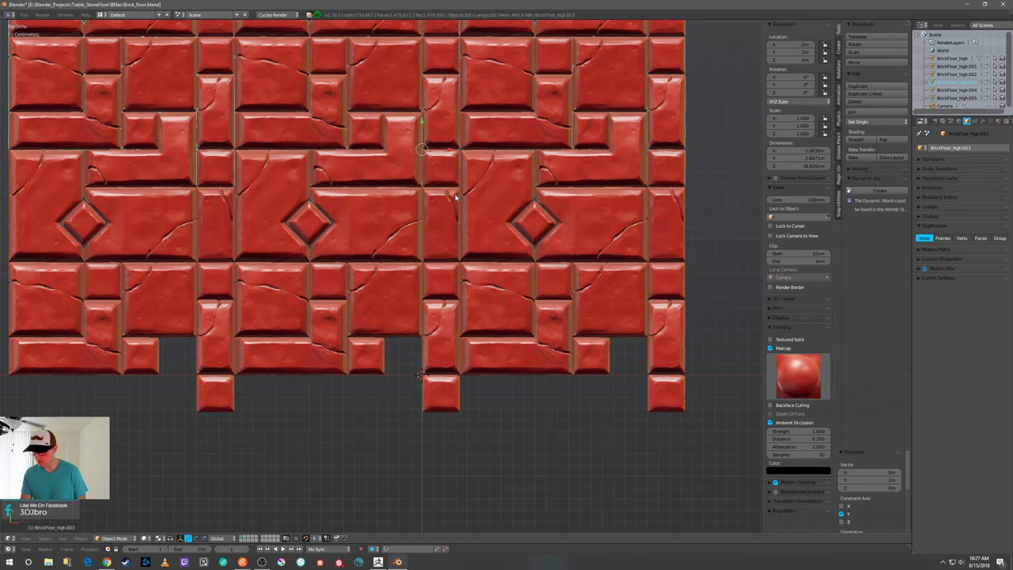
- Duplicate the strips again and place the new copies below the existing rows
key(g)
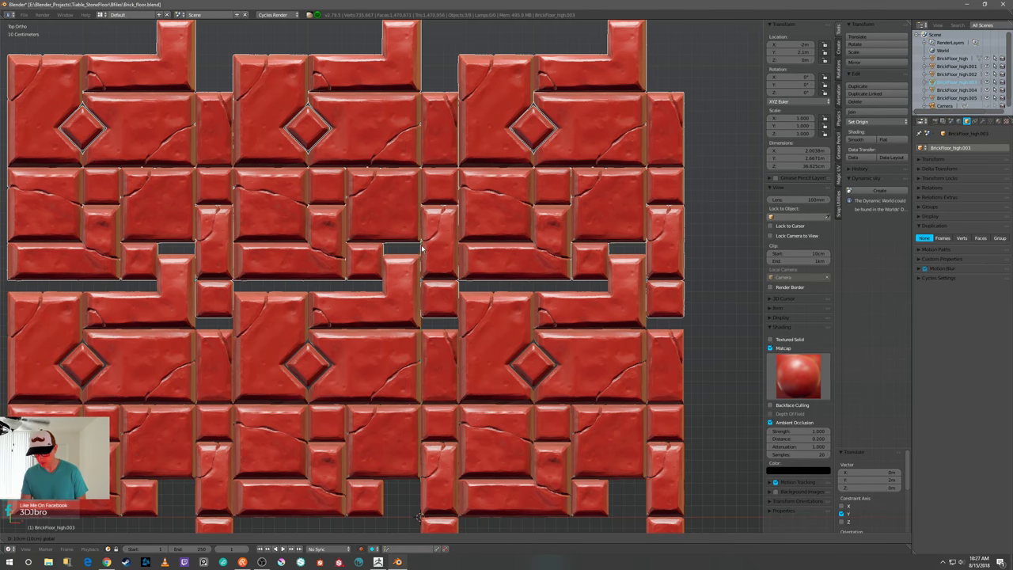
right_click(422, 259)
scroll(422, 259, down, 3)
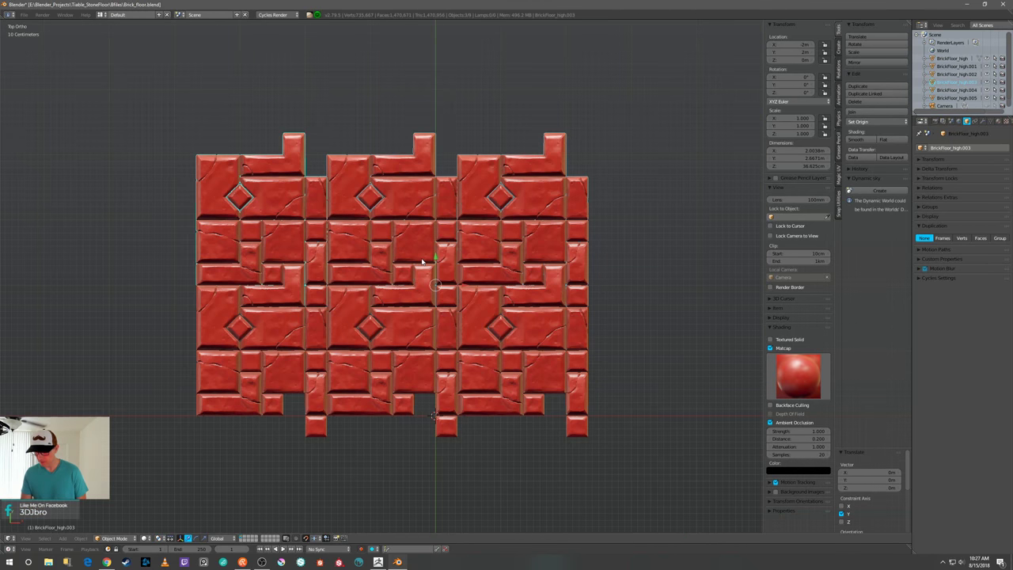
key(shift+d)
right_click(422, 263)
scroll(436, 261, down, 3)
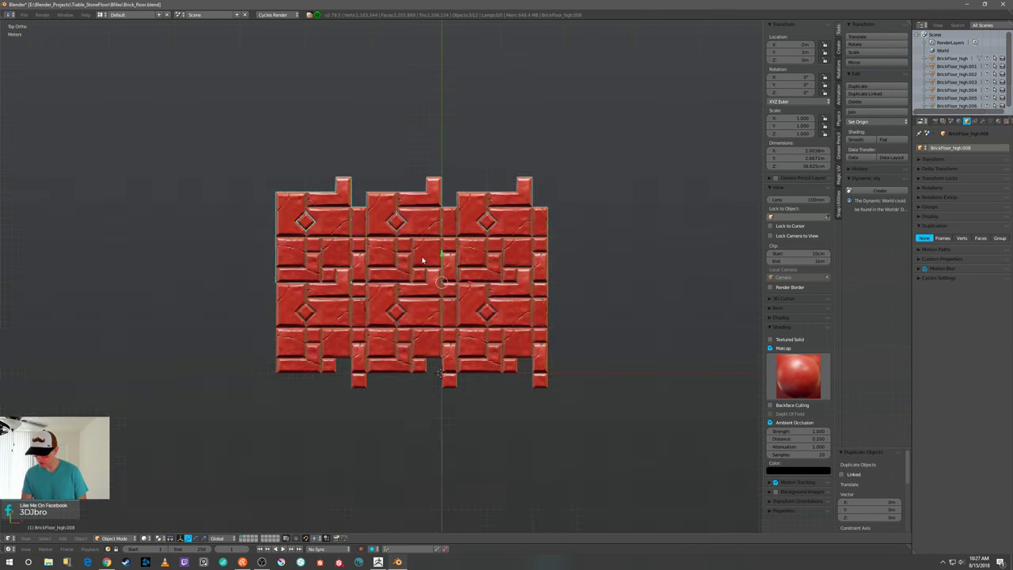
key(g)
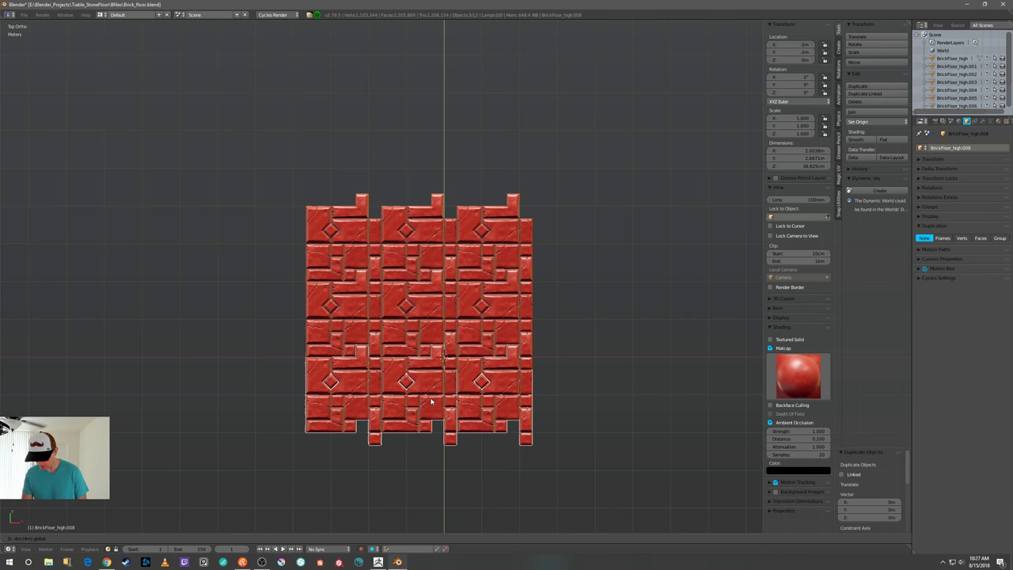
click(431, 402)
- Deselect all and orbit to a tilted view of the 3×3 brick floor
scroll(443, 380, up, 6)
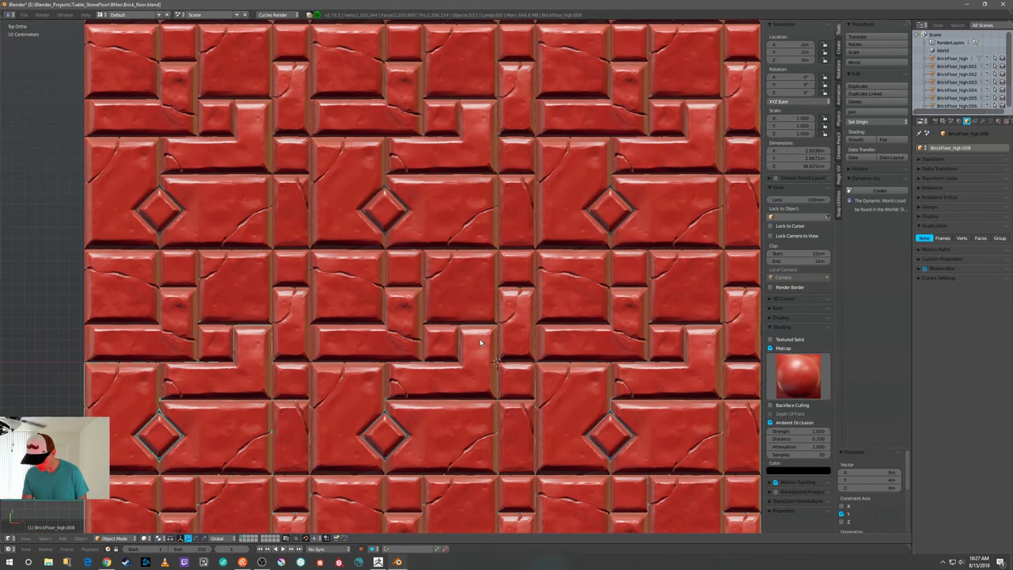
scroll(479, 341, down, 2)
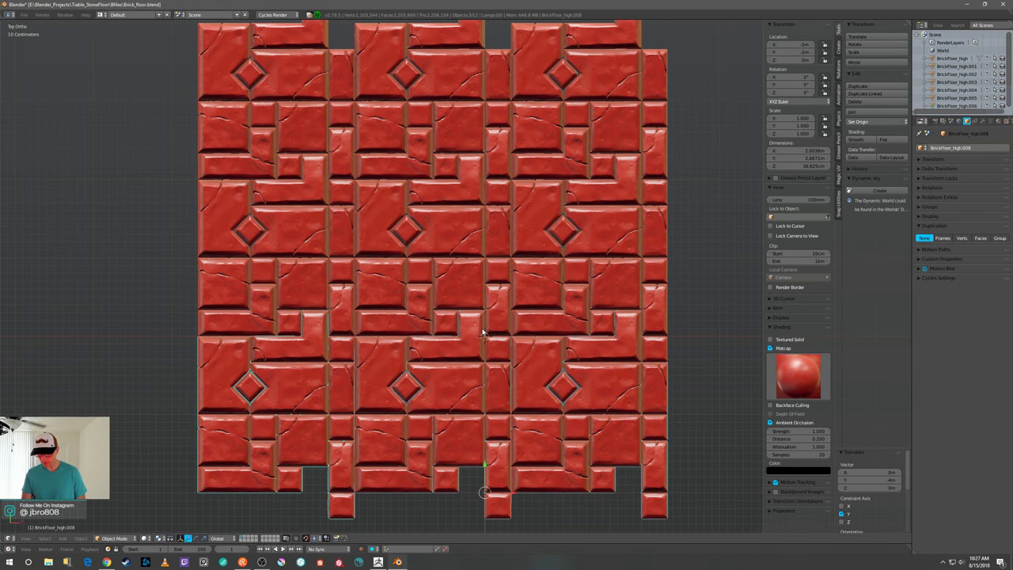
scroll(483, 332, down, 3)
key(a)
scroll(483, 333, down, 3)
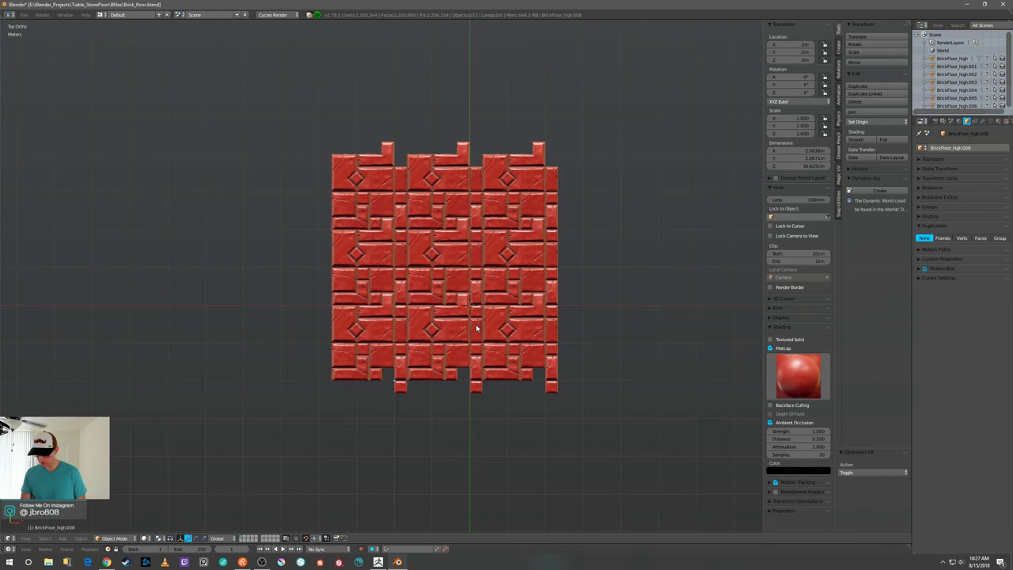
middle_drag(482, 332, 569, 279)
scroll(559, 239, up, 4)
scroll(513, 271, down, 3)
- Preview the floor with a dark red matcap, then switch to dark grey
scroll(570, 279, down, 3)
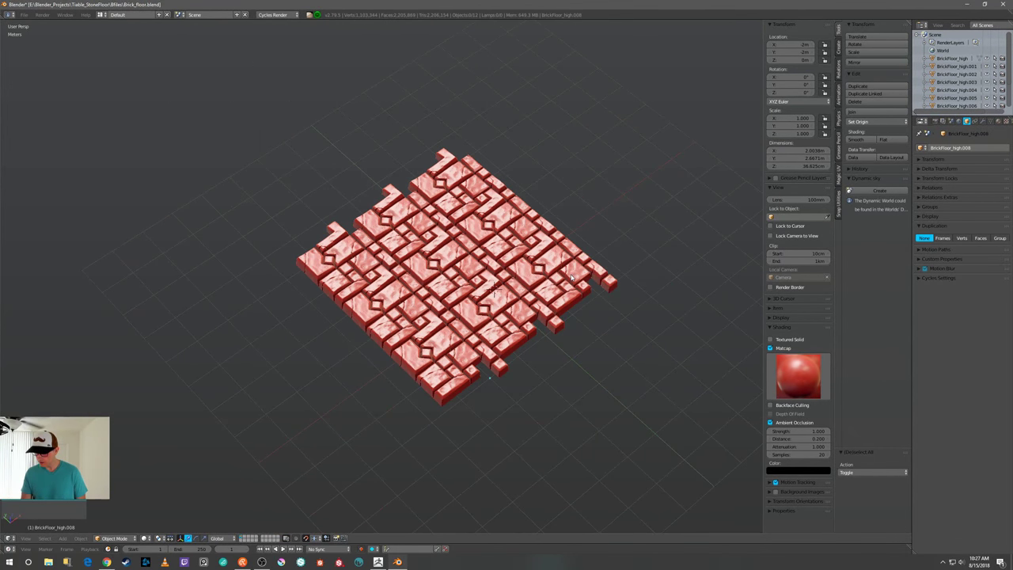
click(798, 376)
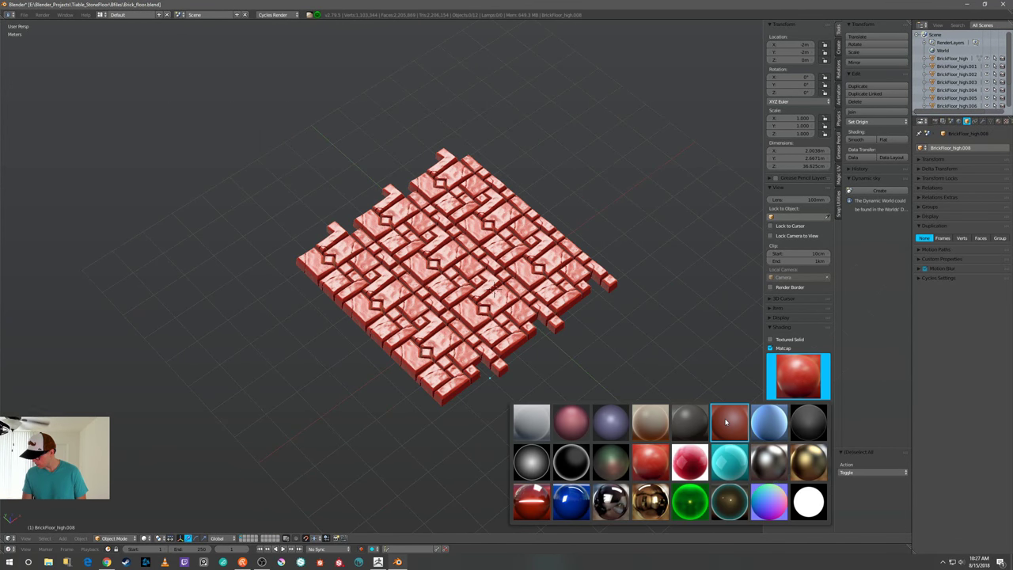
click(726, 422)
scroll(682, 392, up, 3)
mouse_move(683, 398)
middle_down()
mouse_move(715, 389)
mouse_move(701, 407)
mouse_move(696, 396)
middle_up()
click(798, 376)
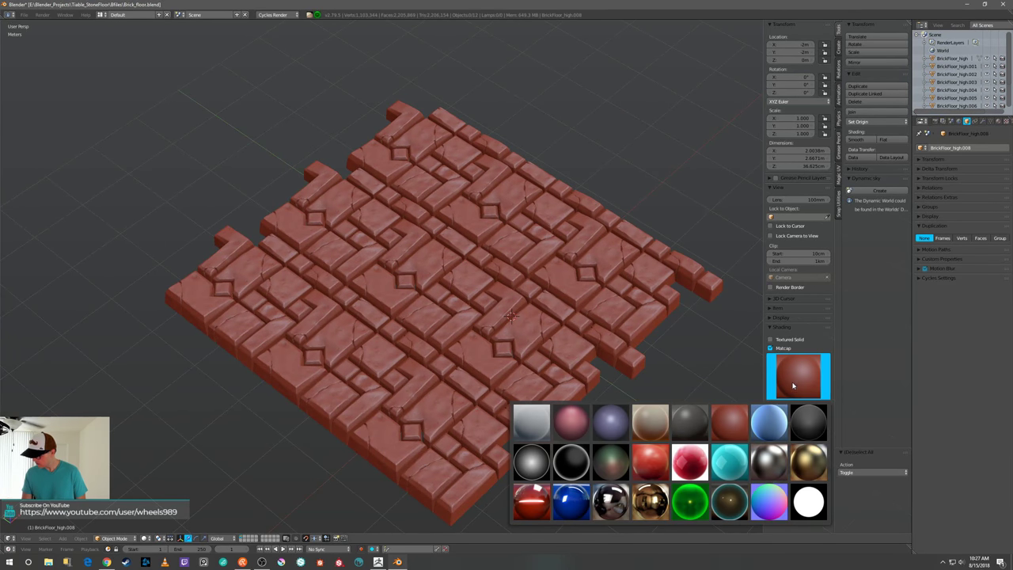
click(692, 421)
scroll(686, 416, up, 4)
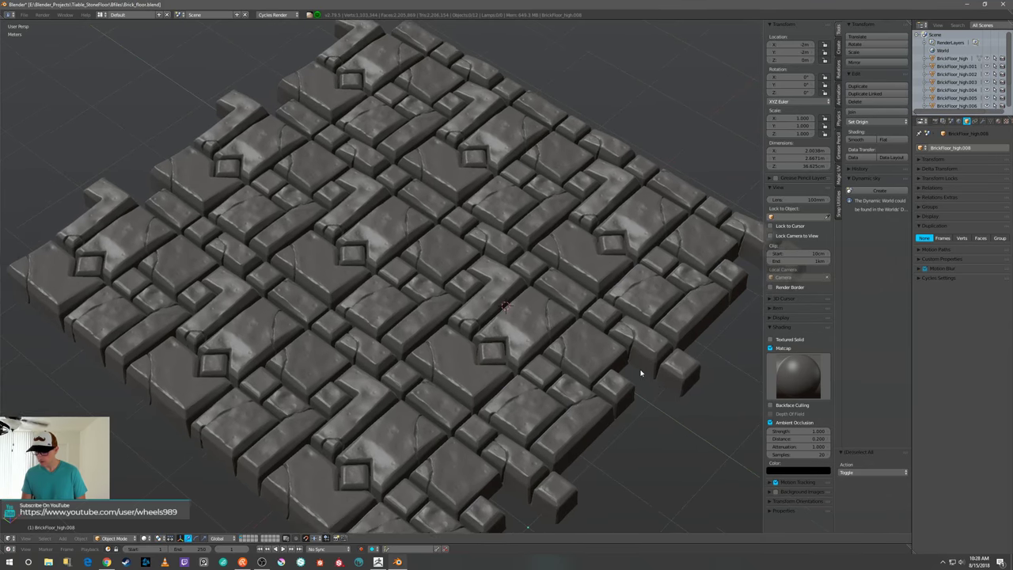
middle_drag(655, 384, 587, 375)
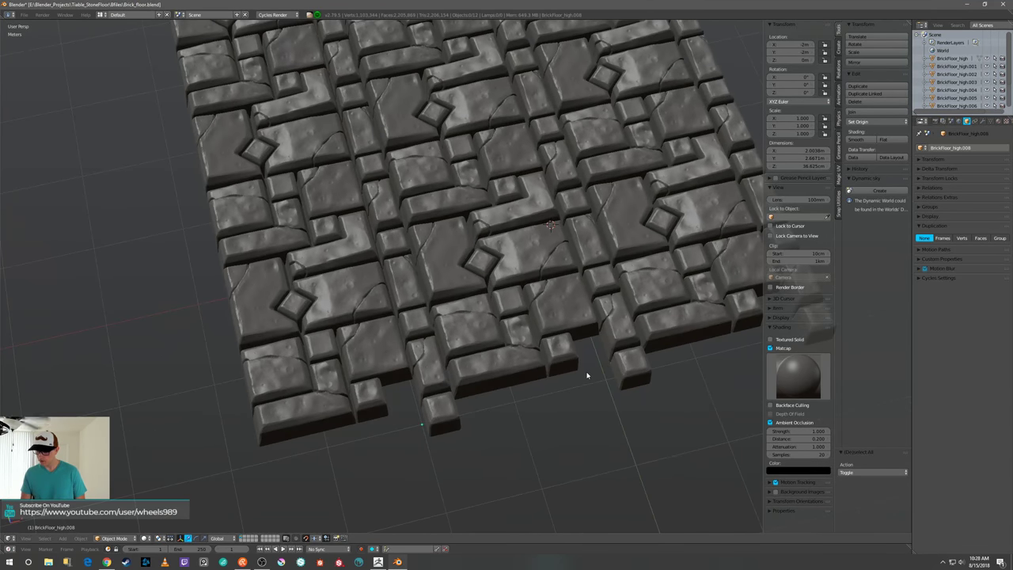
- Return to Top Ortho and snap the 3D cursor to the world origin
key(KP_7)
scroll(612, 345, up, 3)
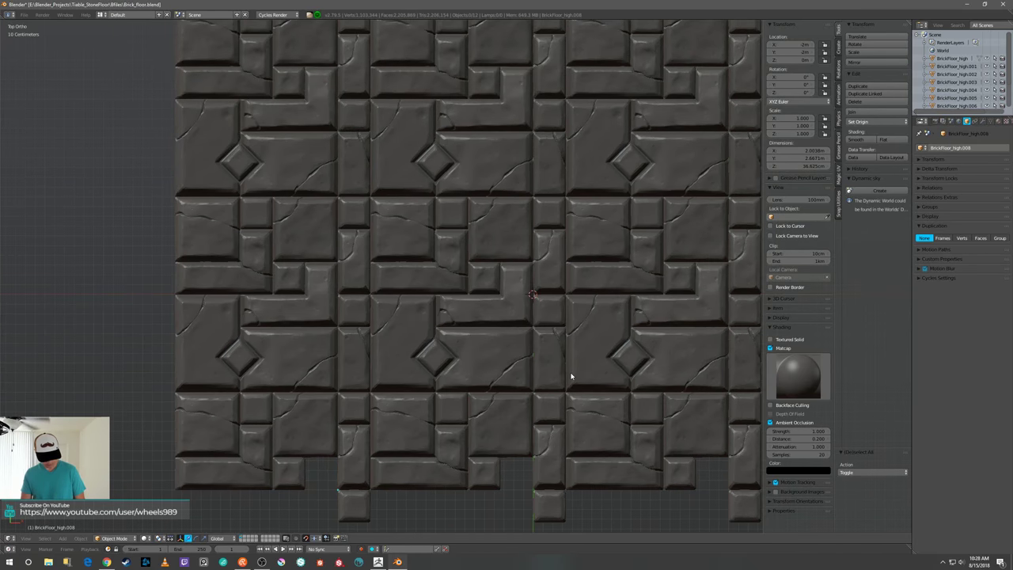
key(shift+s)
click(570, 331)
scroll(570, 334, down, 4)
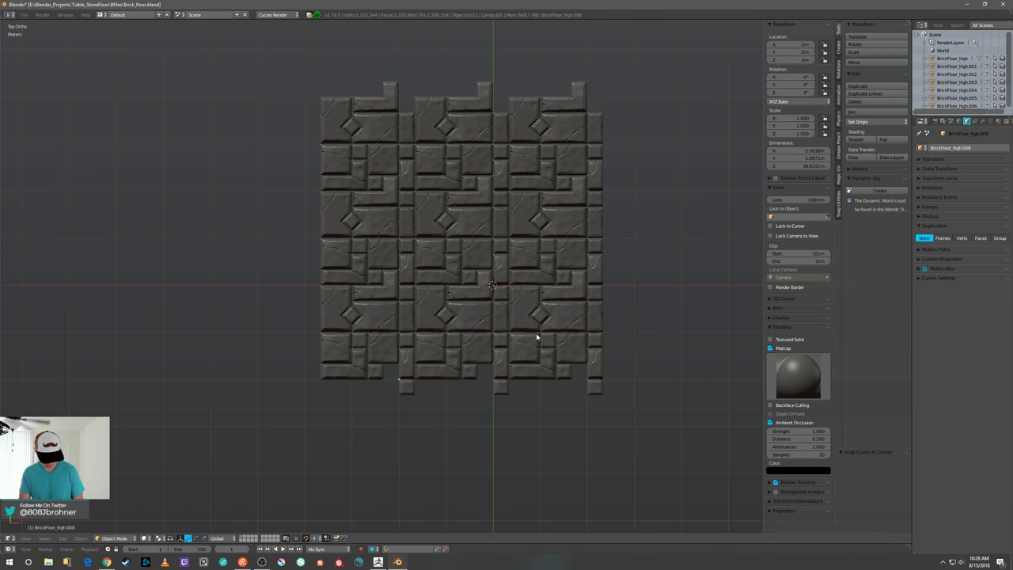
- From an edge-on side view, box-select the whole brick floor
middle_drag(537, 337, 534, 249)
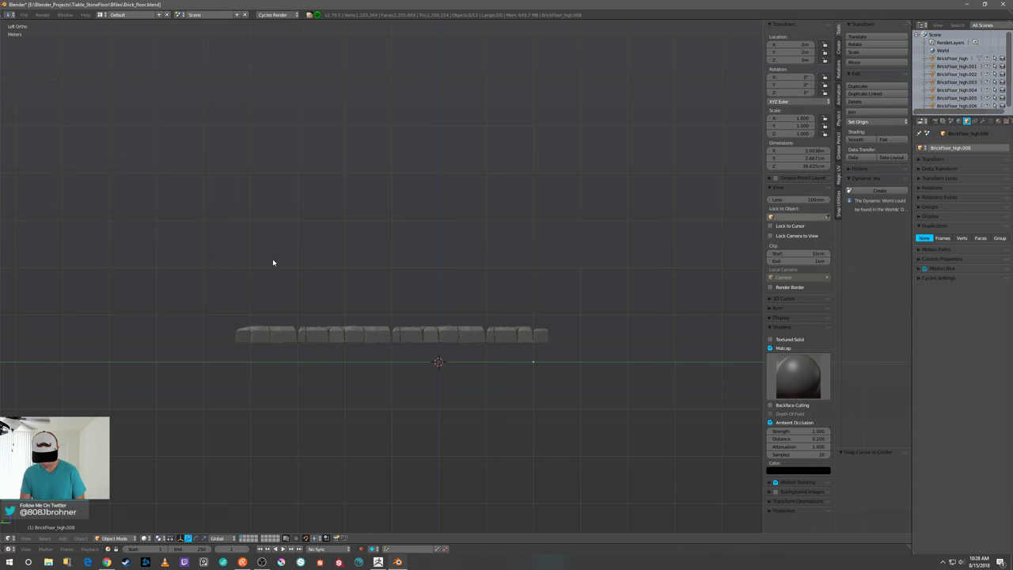
key(b)
drag(187, 258, 665, 349)
- Lower the selected brick pieces along Z and orbit to view the floor from above
scroll(487, 355, up, 1)
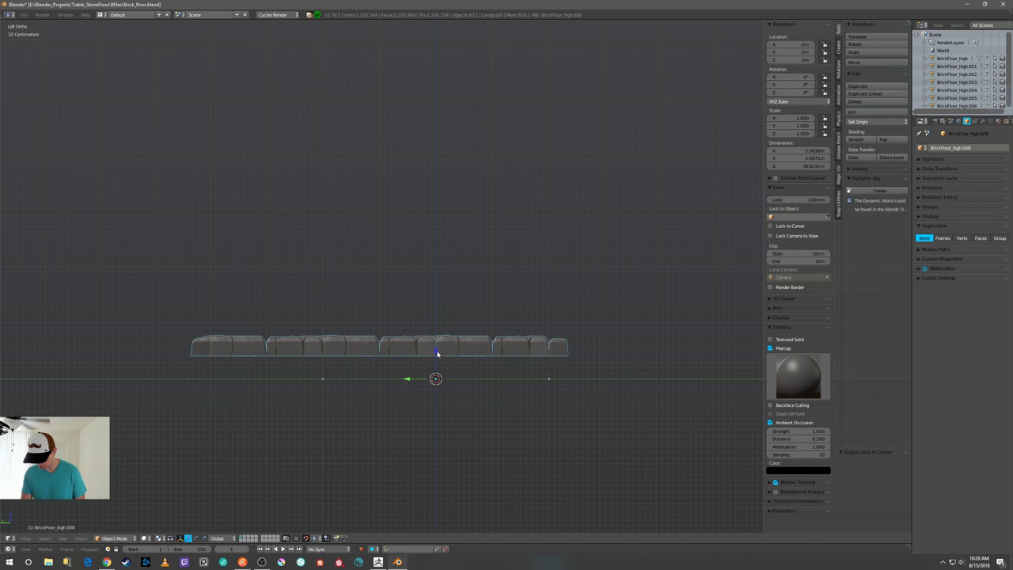
scroll(437, 353, up, 1)
shift+middle_drag(432, 398, 498, 328)
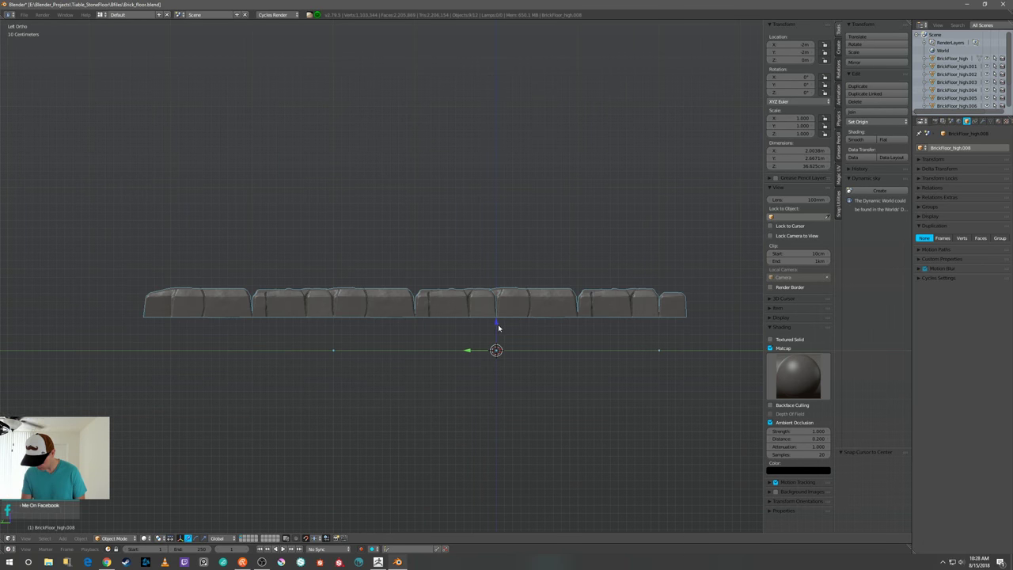
drag(497, 326, 491, 355)
middle_drag(491, 358, 507, 398)
scroll(507, 397, down, 4)
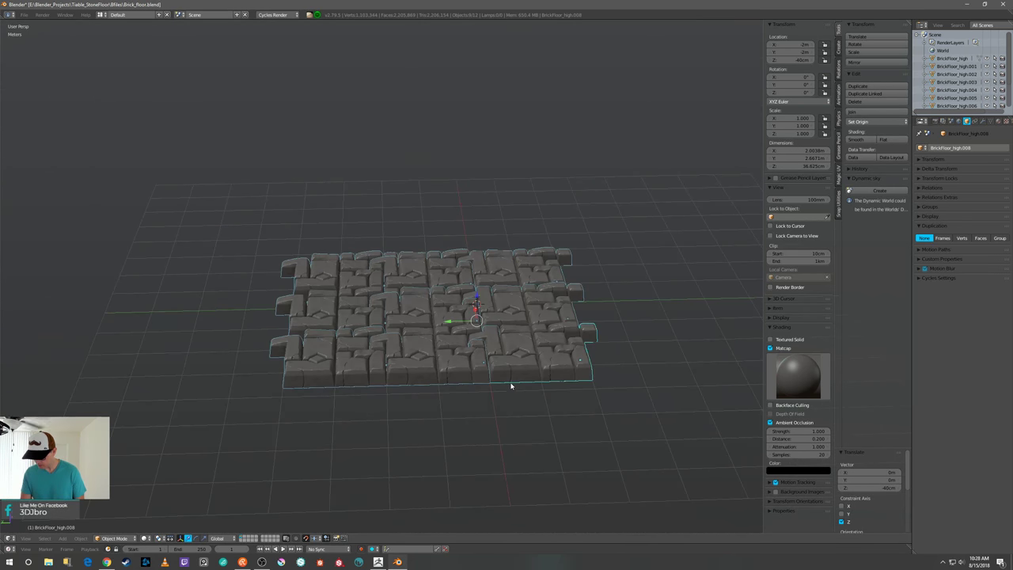
- Switch to Top Ortho and deselect all the brick pieces
key(KP_7)
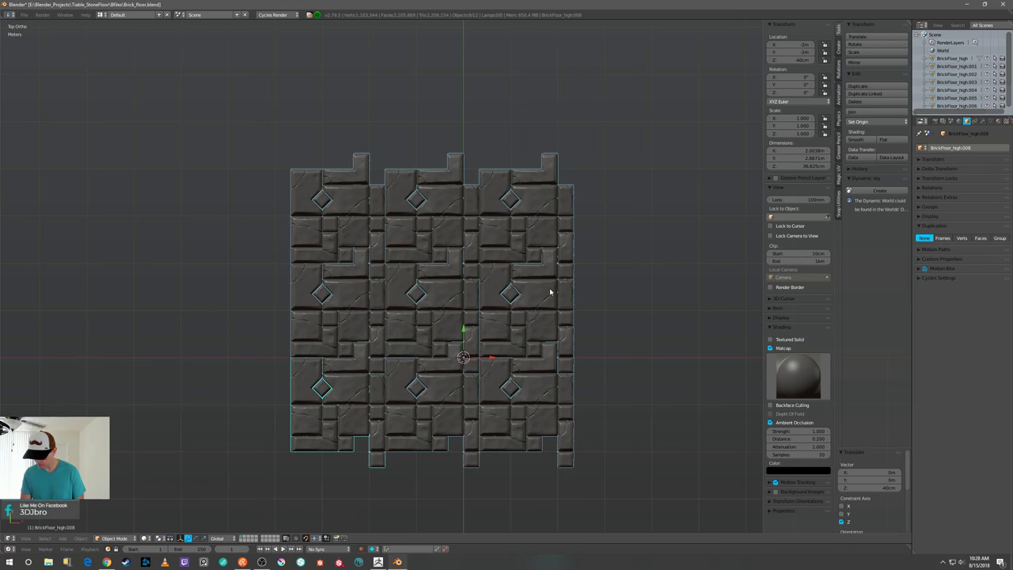
key(a)
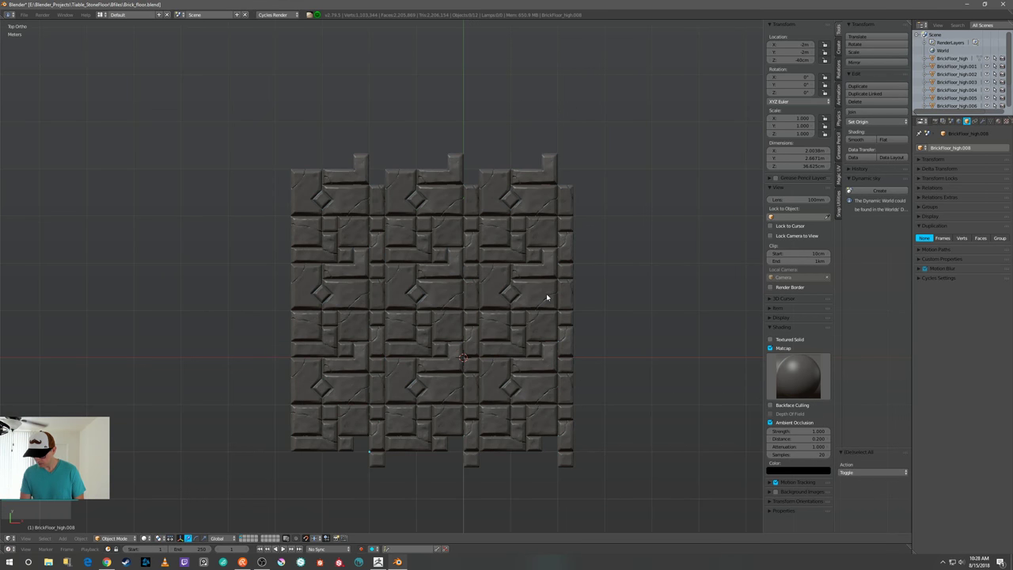
scroll(546, 297, down, 2)
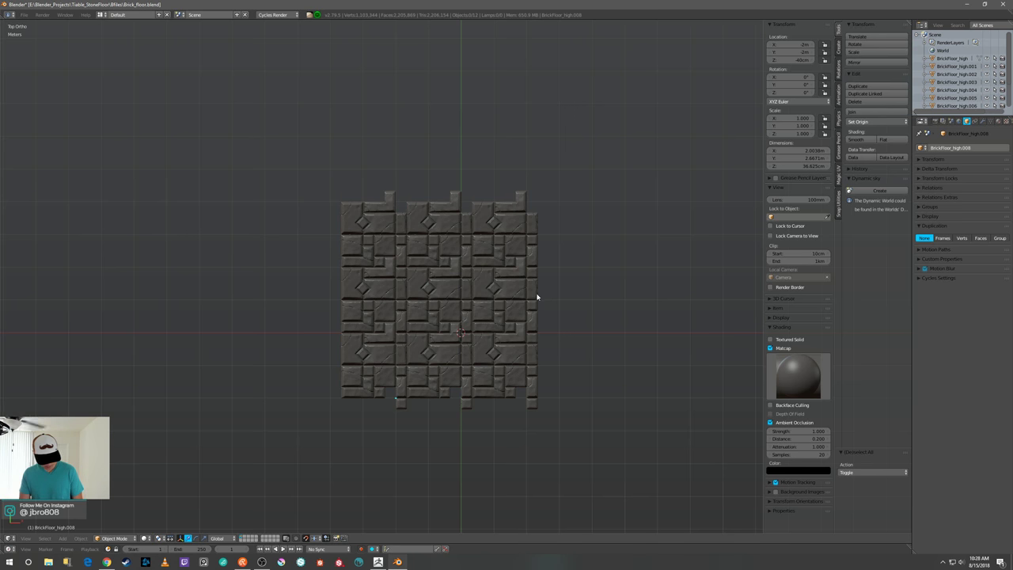
- Select all nine tiles, make centre BrickFloor_high active, and join them with Ctrl+J
right_click(453, 299)
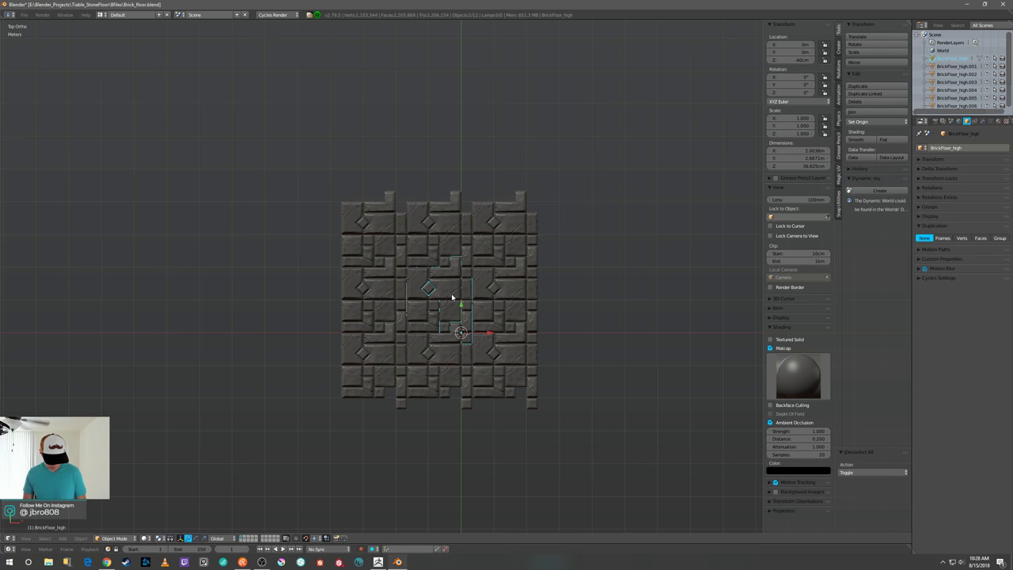
right_click(503, 259)
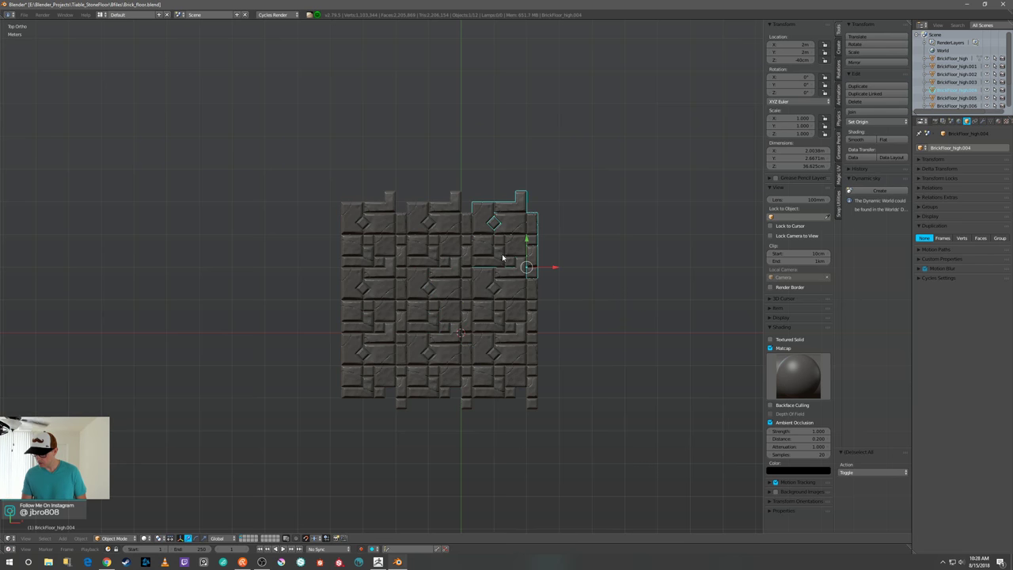
right_click(445, 247)
right_click(433, 296)
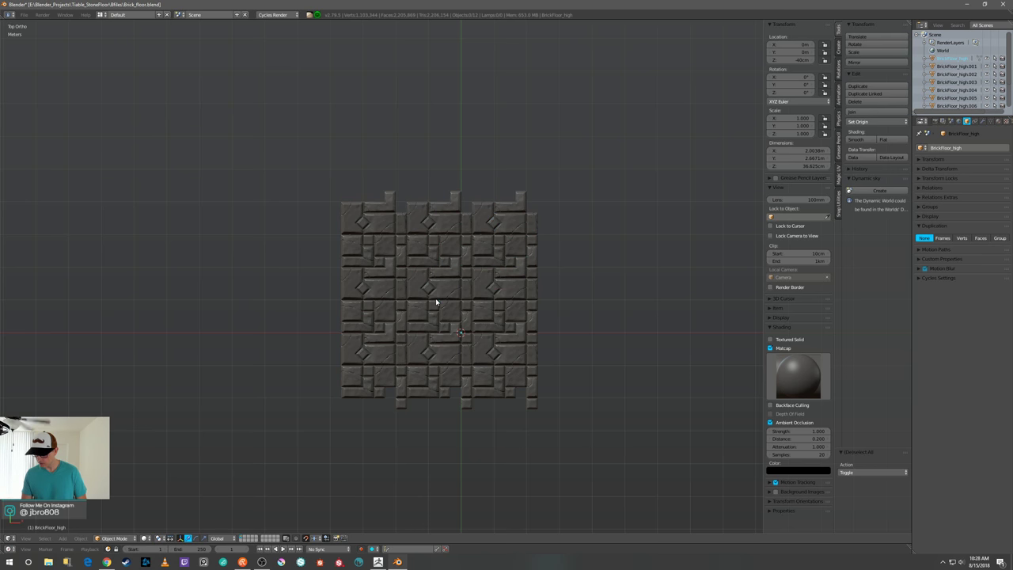
right_click(385, 295)
right_click(490, 249)
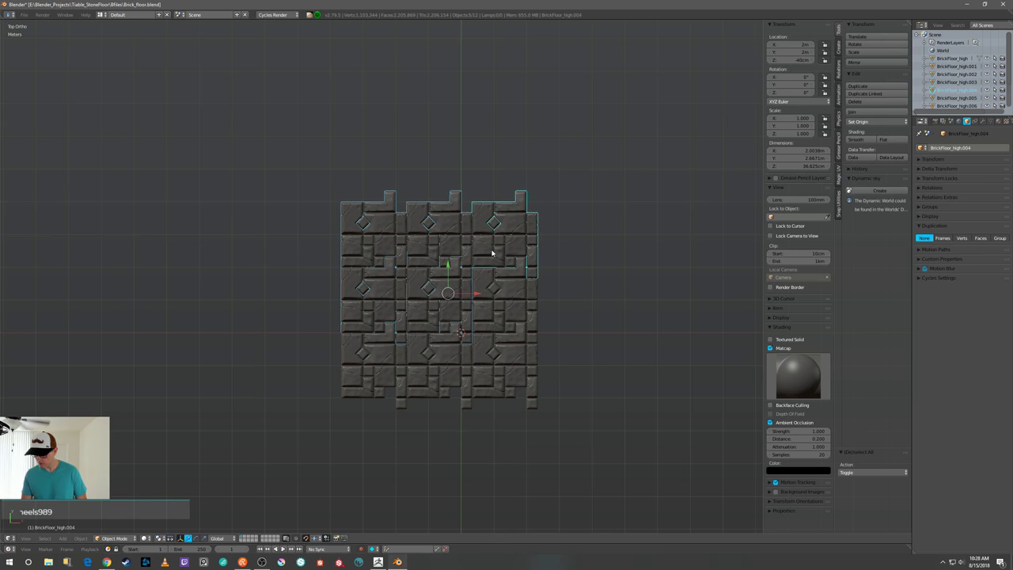
right_click(499, 379)
right_click(429, 373)
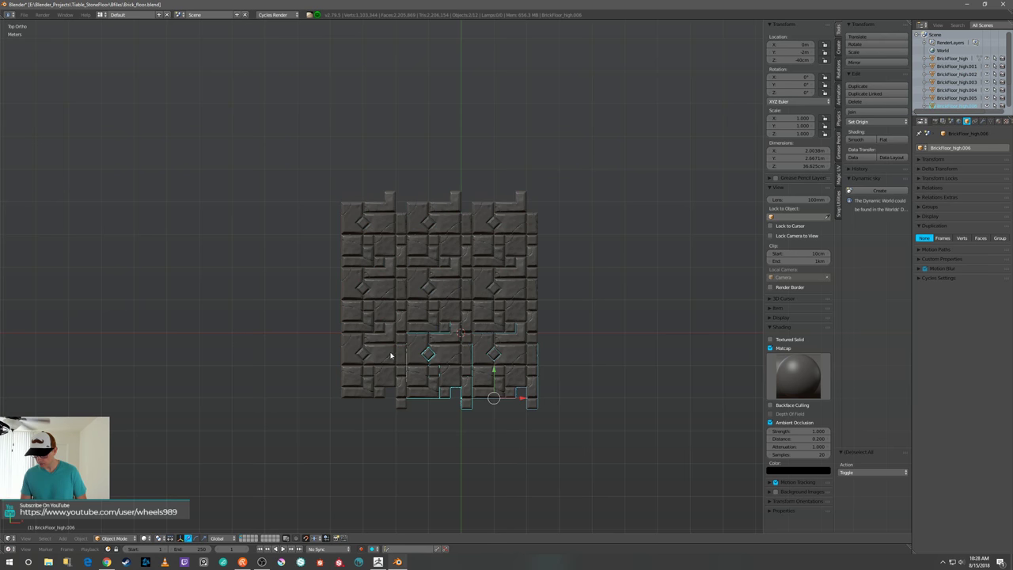
right_click(383, 340)
right_click(383, 285)
right_click(384, 253)
right_click(439, 241)
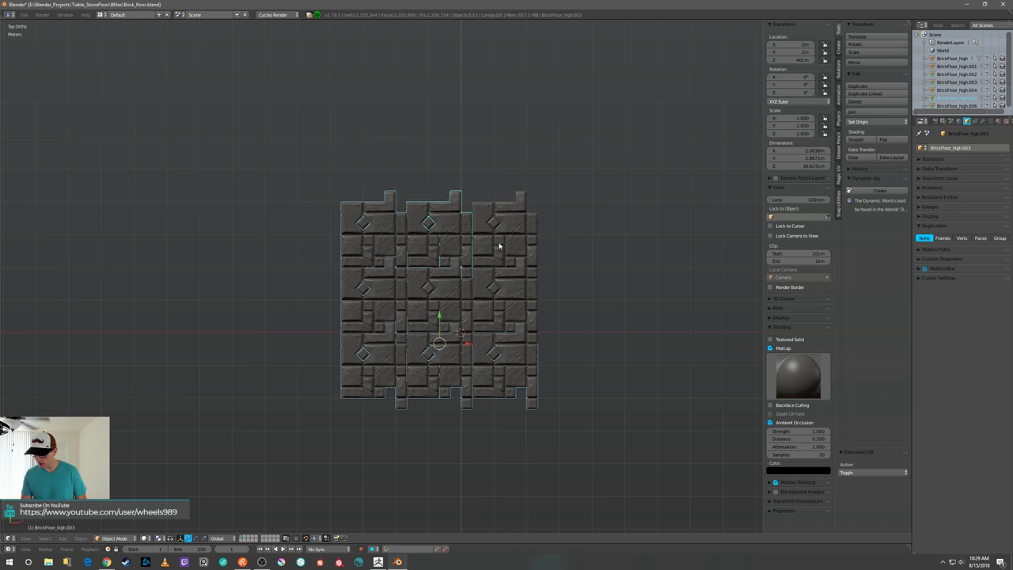
right_click(498, 244)
right_click(498, 299)
right_click(442, 304)
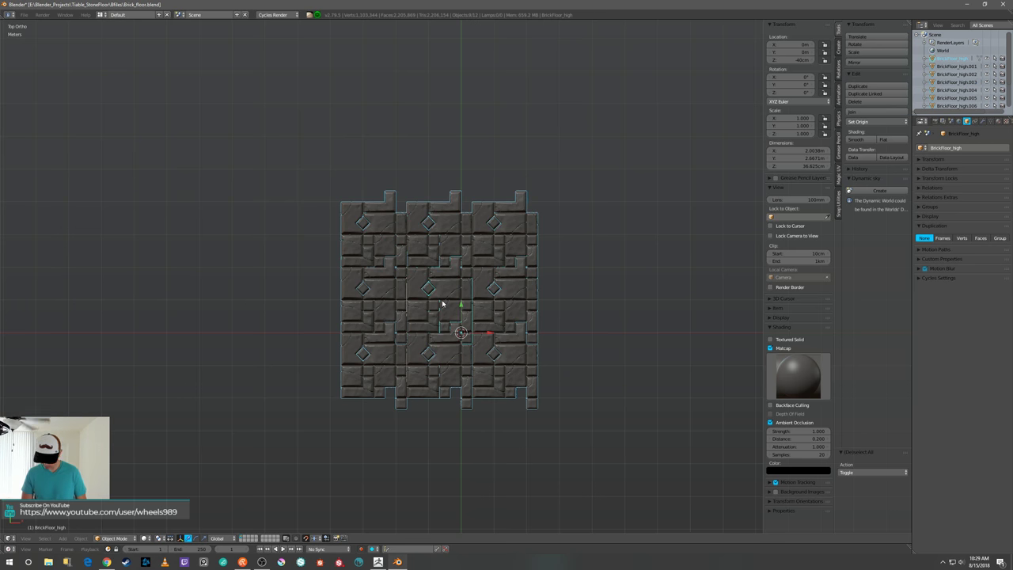
key(ctrl+j)
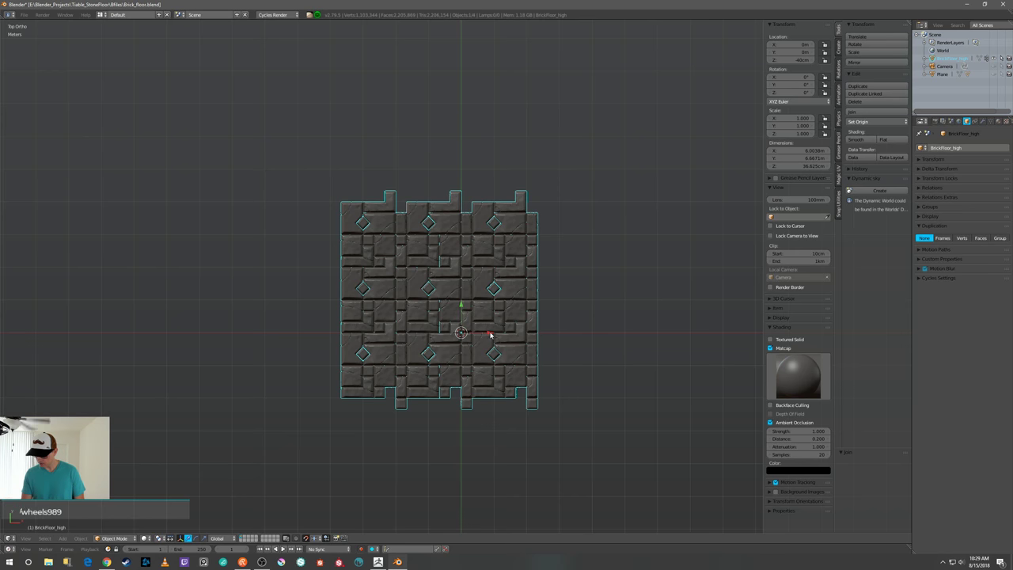
- Move the joined floor 1 m along X and -1 m along Y
text(gx1)
key(Return)
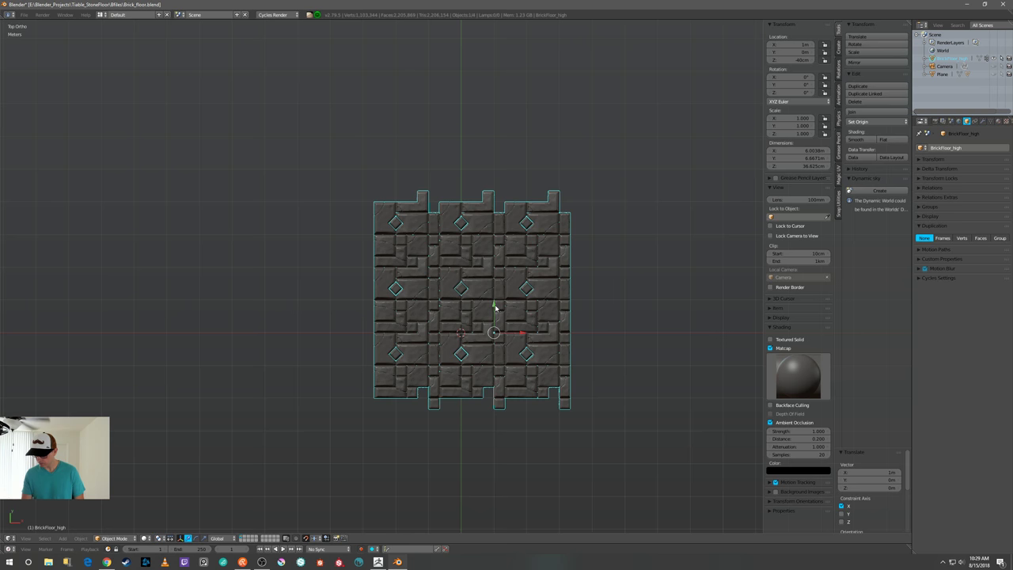
text(gy-1)
key(Return)
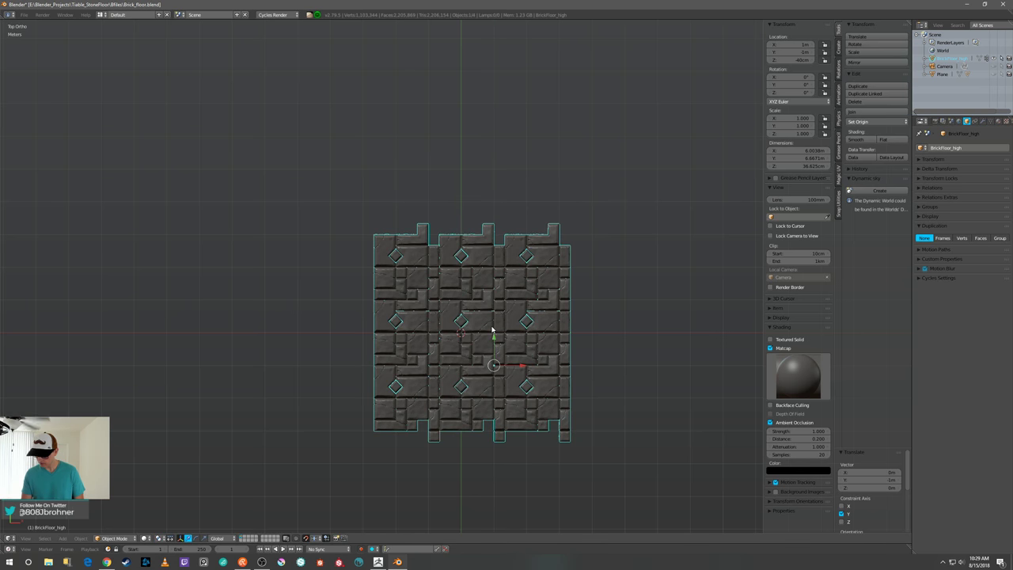
- Set the floor's origin to its geometry centre, reset X to 0, and orbit to perspective
click(858, 122)
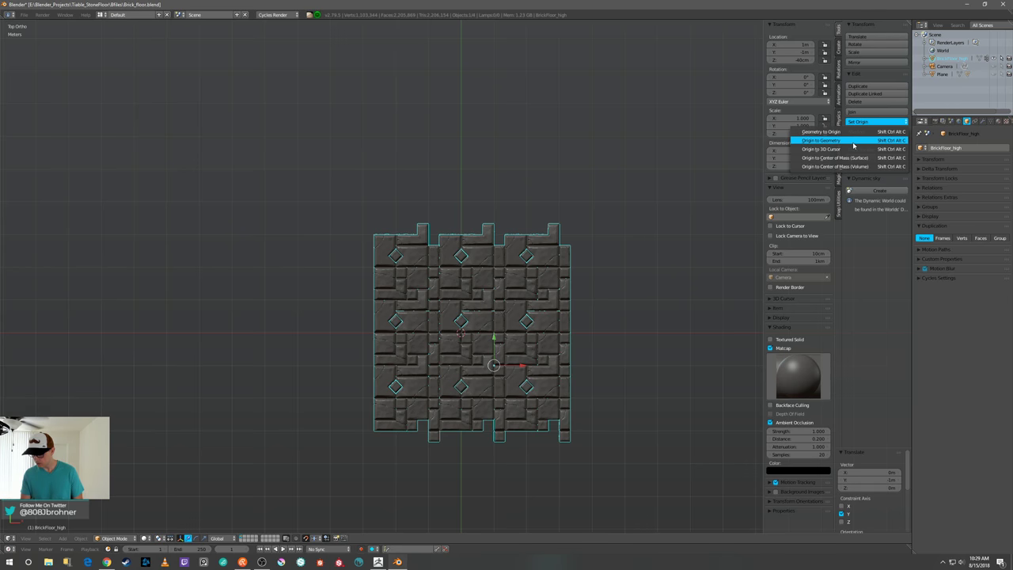
click(853, 141)
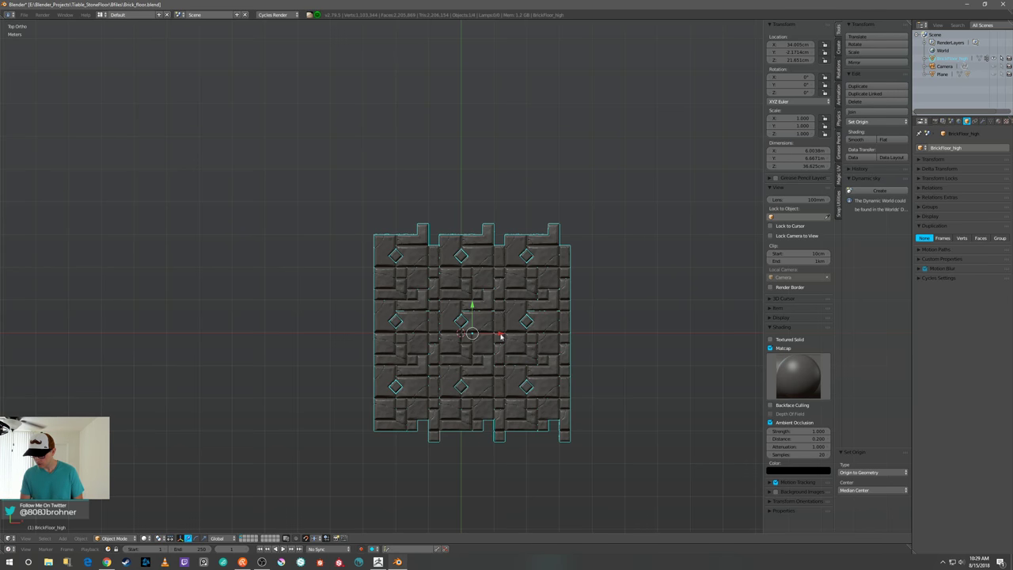
key(a)
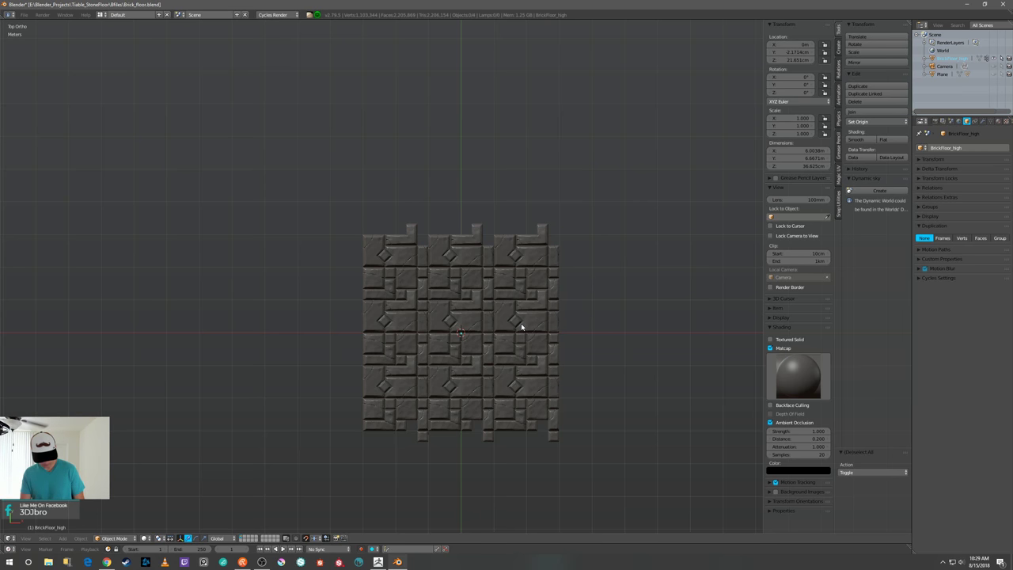
middle_drag(520, 323, 492, 351)
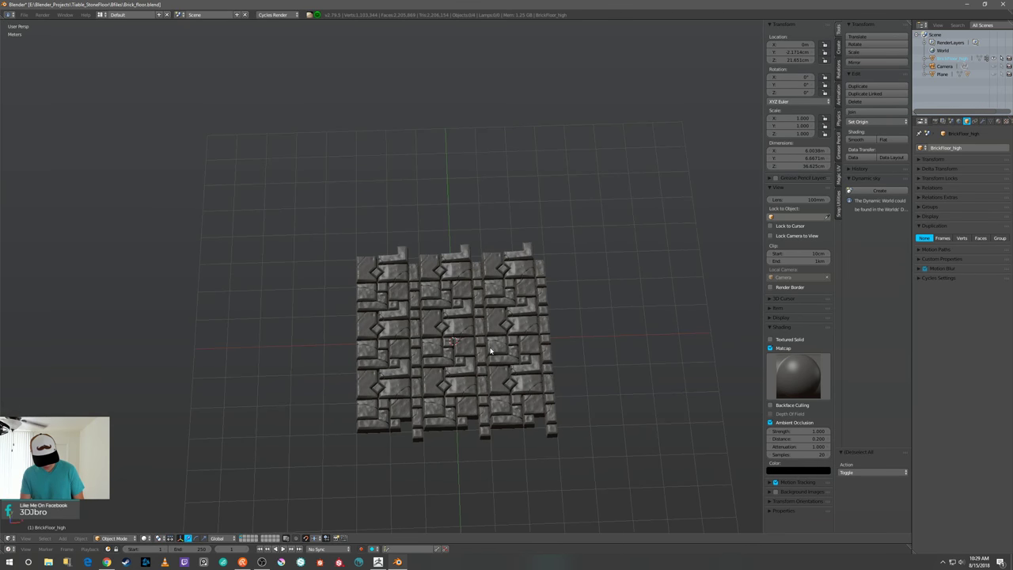
- Add a new plane at the world origin and view it from Top Ortho
key(shift+a)
click(515, 350)
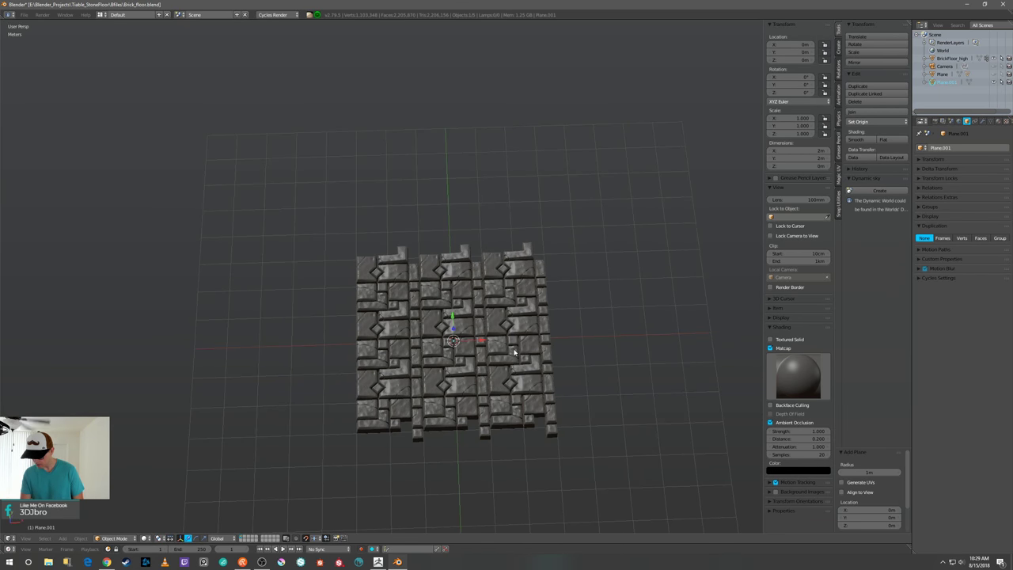
mouse_move(514, 353)
middle_down()
mouse_move(540, 273)
mouse_move(547, 285)
mouse_move(511, 356)
middle_up()
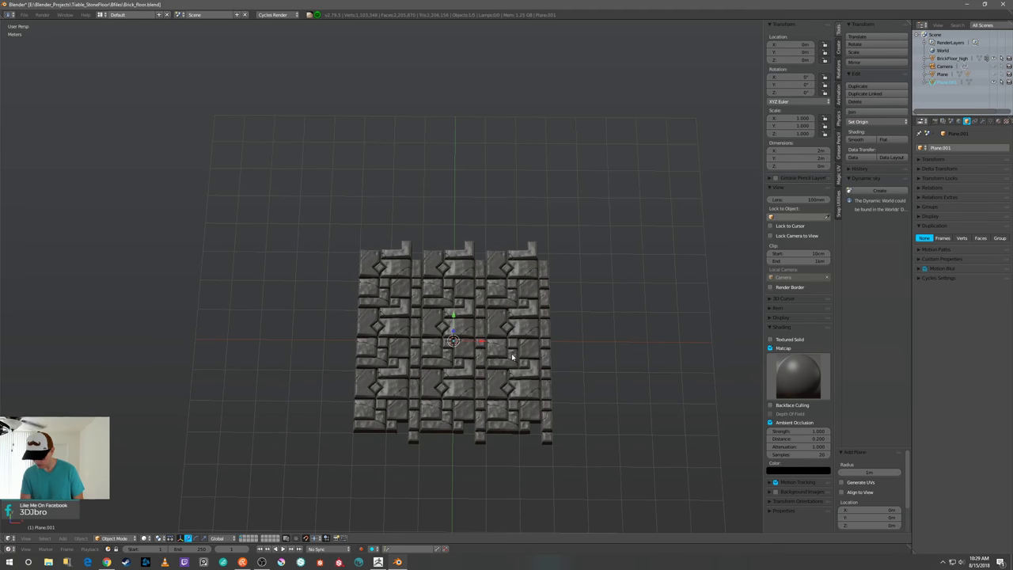
key(KP_7)
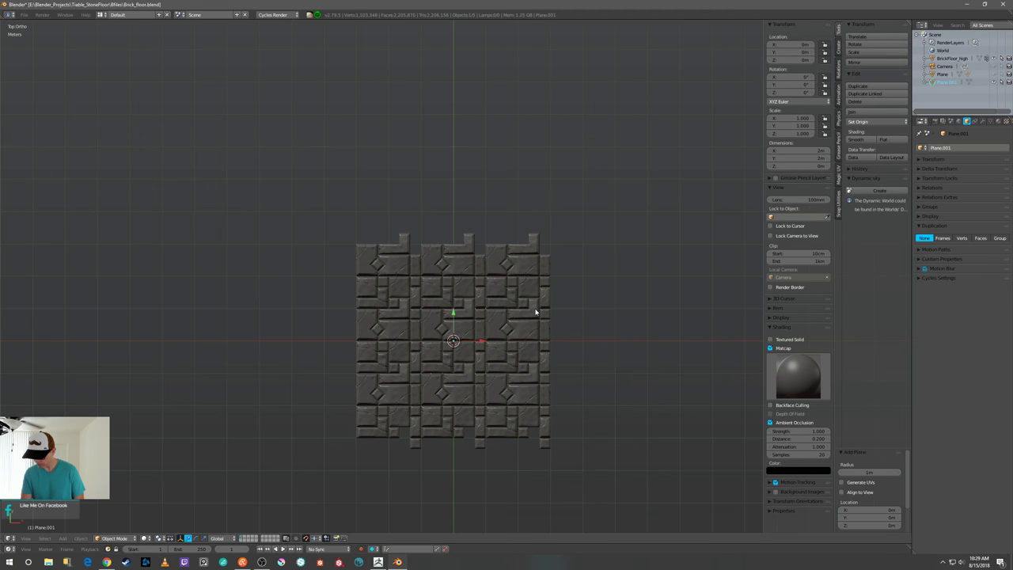
scroll(535, 311, up, 2)
- Switch to wireframe shading and frame the new plane in the view
key(z)
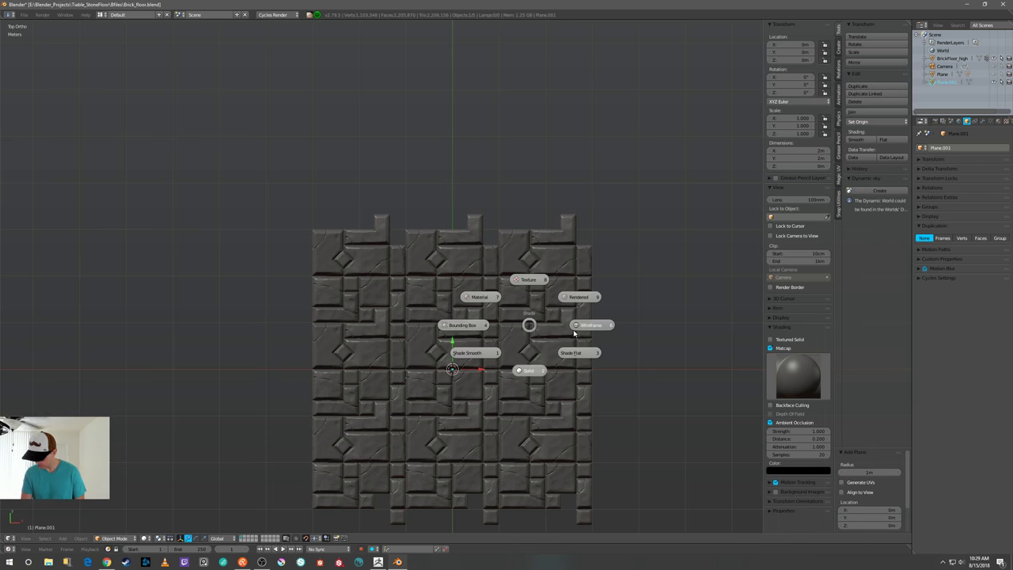
click(587, 326)
key(KP_Decimal)
scroll(577, 274, up, 2)
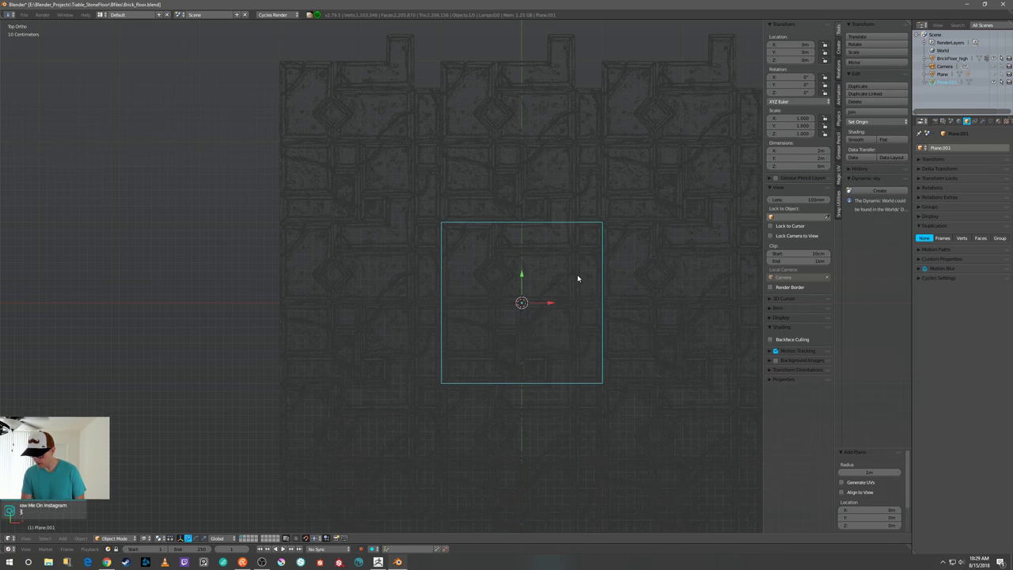
shift+middle_drag(590, 292, 575, 270)
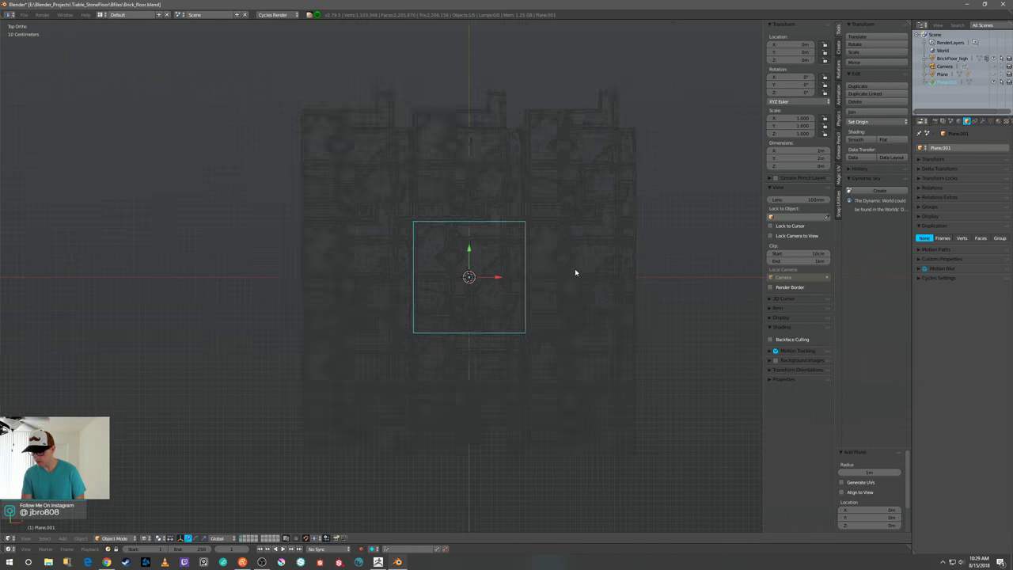
- Cancel a trial resize of the plane, then view it tilted in solid matcap and select it
key(s)
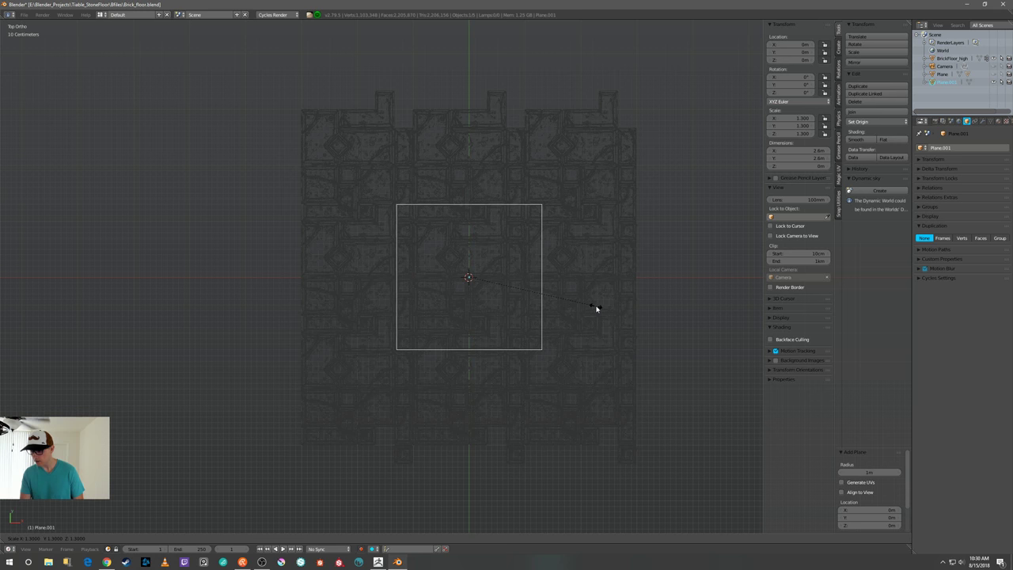
key(Escape)
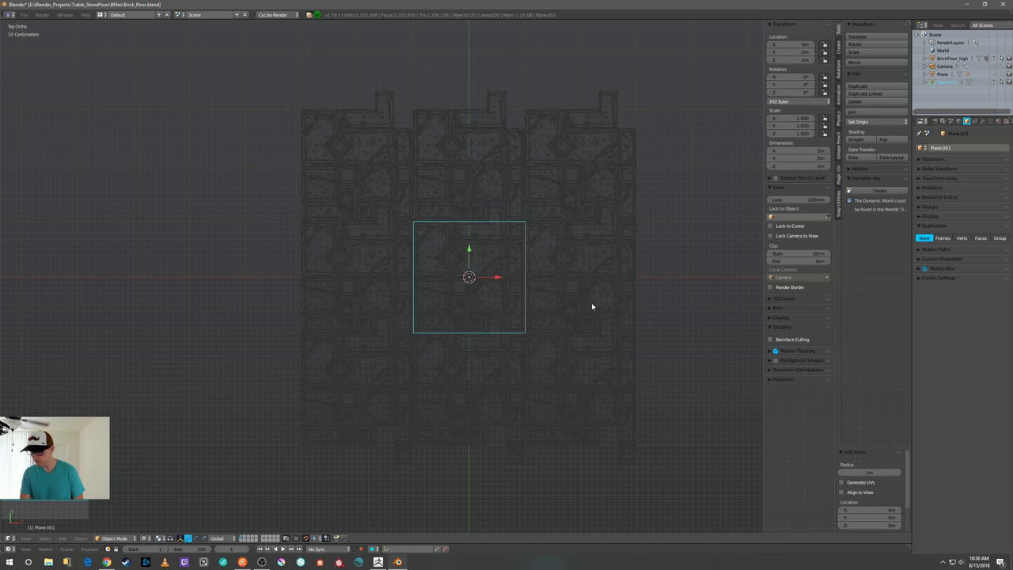
scroll(560, 297, up, 2)
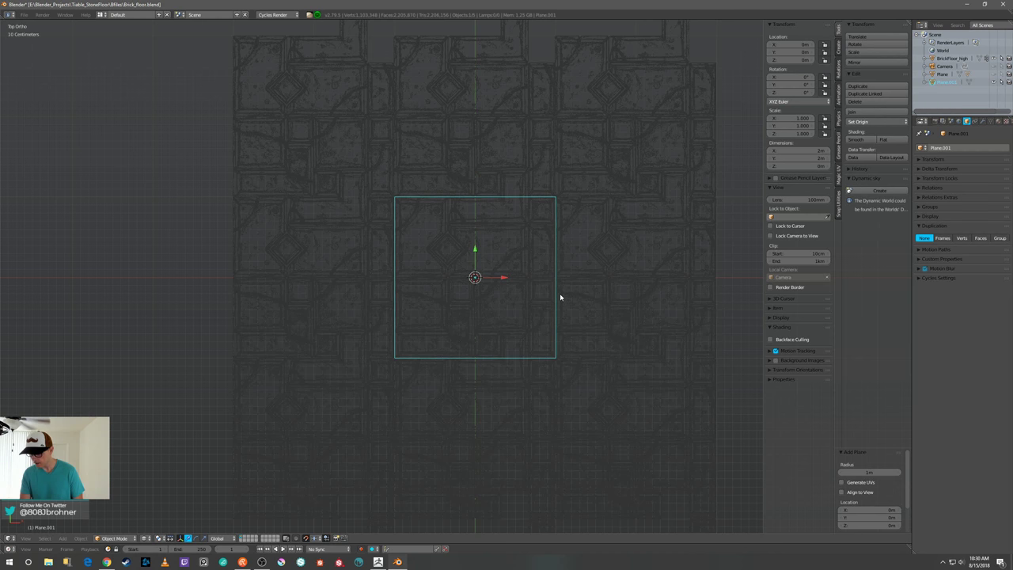
key(a)
scroll(559, 297, down, 3)
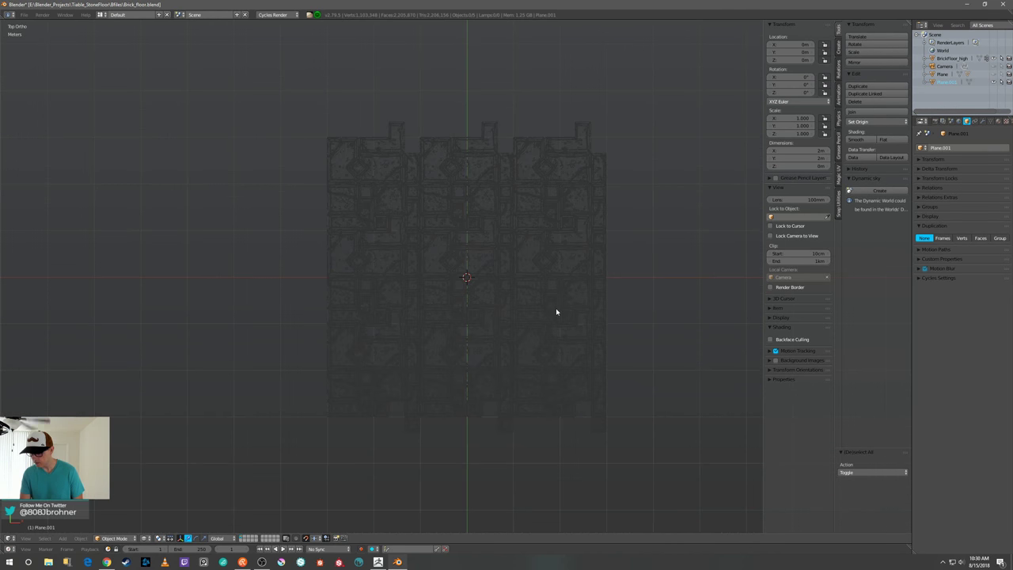
middle_drag(556, 312, 584, 204)
key(z)
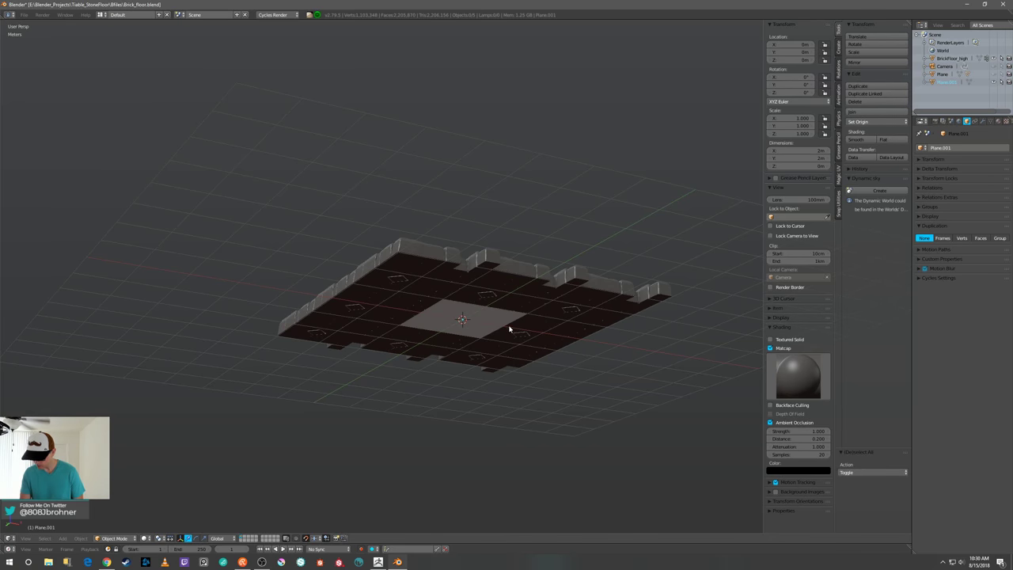
right_click(486, 327)
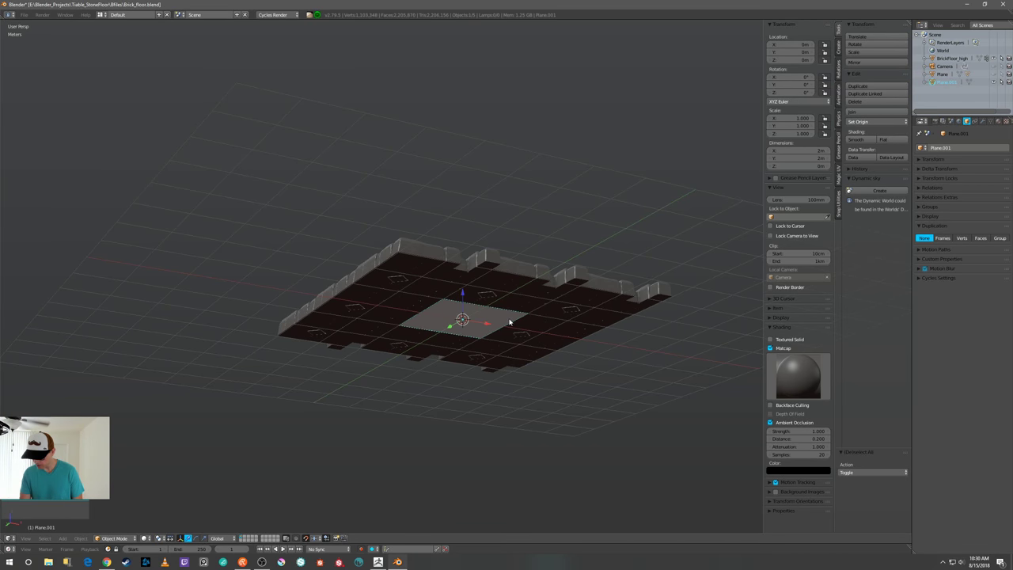
- Select the whole plane in Edit Mode and turn the left half of a split view into a UV/Image editor, with textured shading
key(Tab)
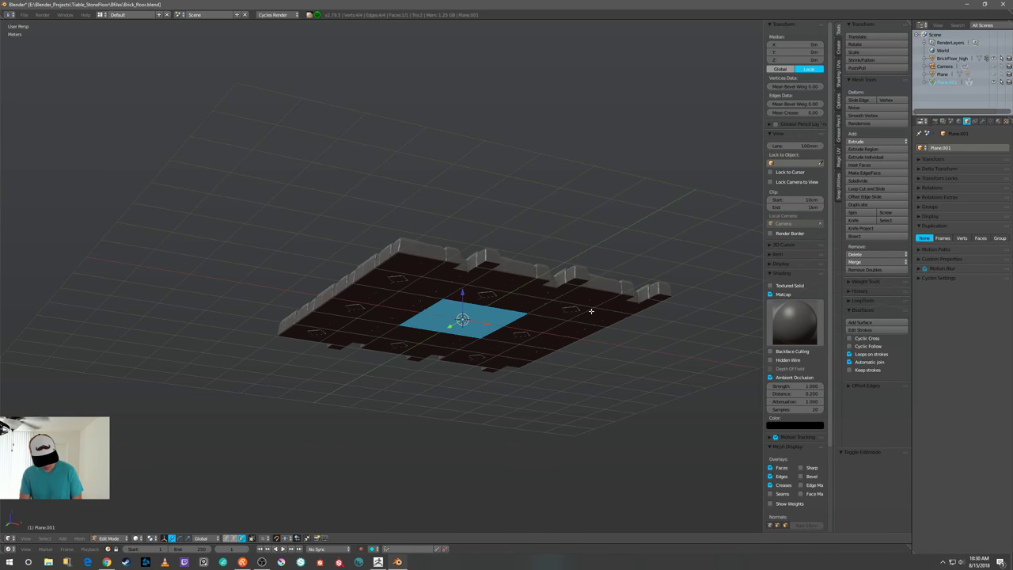
key(a)
key(a)
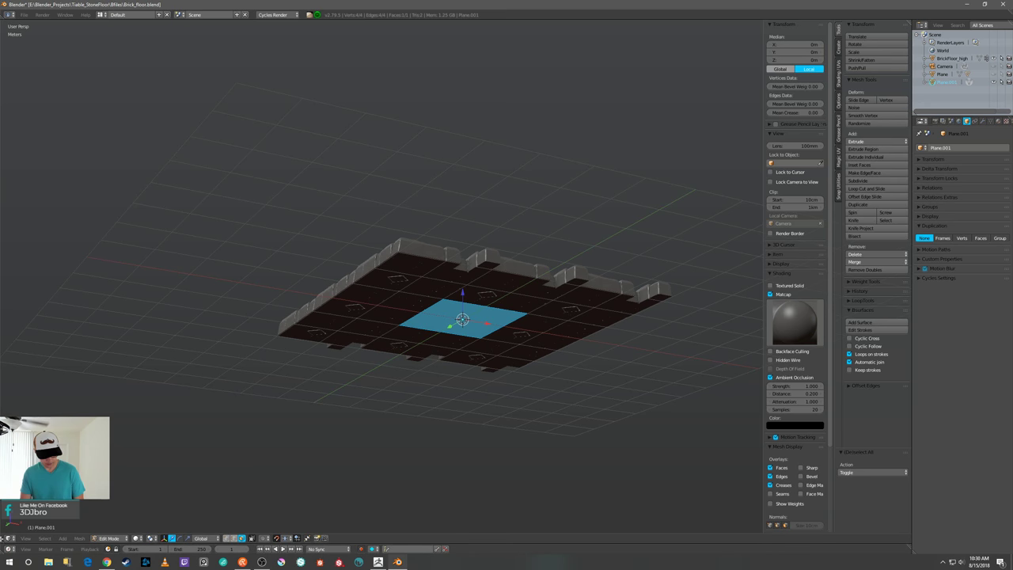
drag(3, 541, 424, 522)
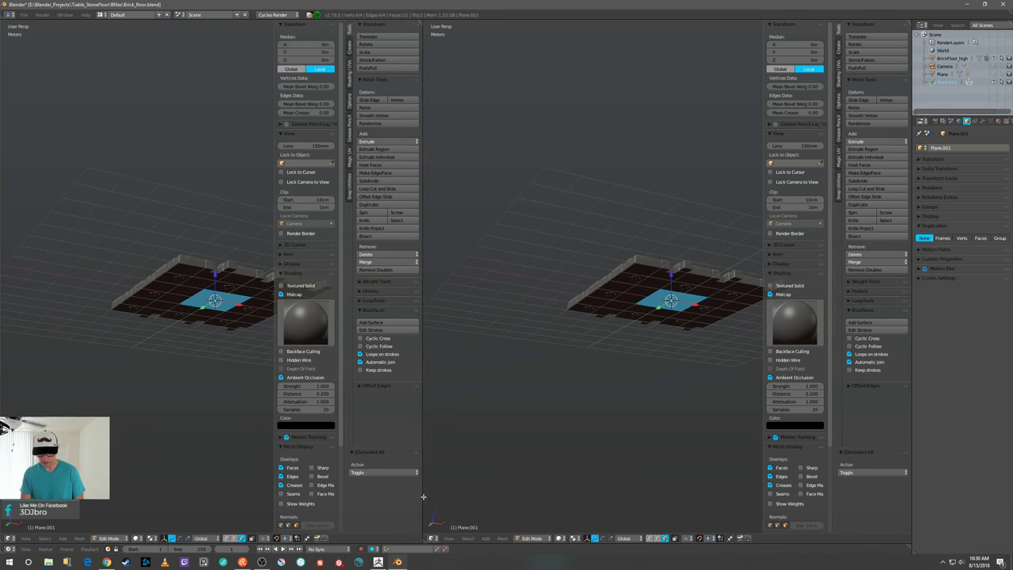
click(11, 538)
click(50, 506)
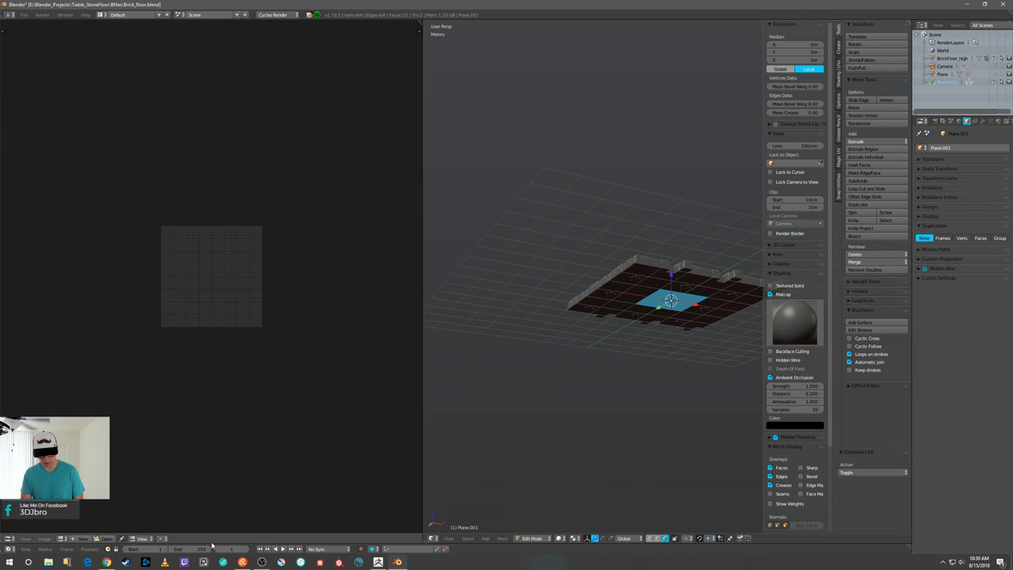
key(alt+z)
- Unwrap the plane with Smart UV Project and scale its UV island to 0.965
key(u)
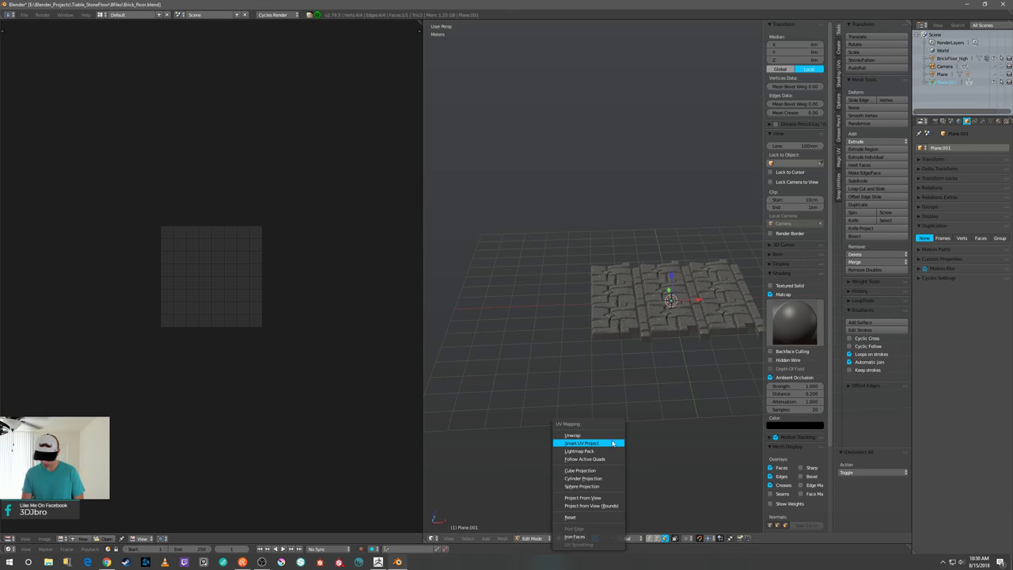
click(614, 442)
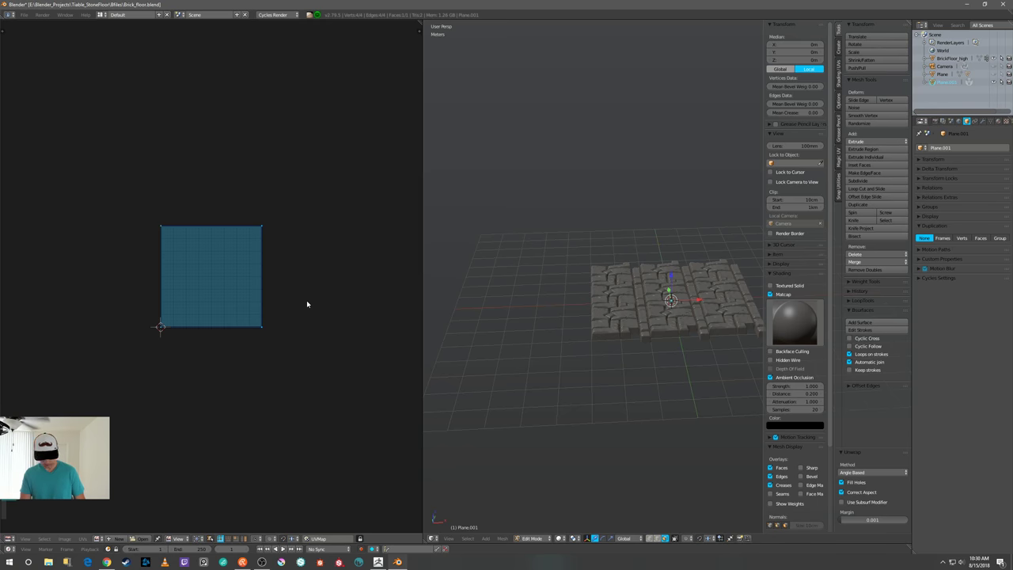
key(s)
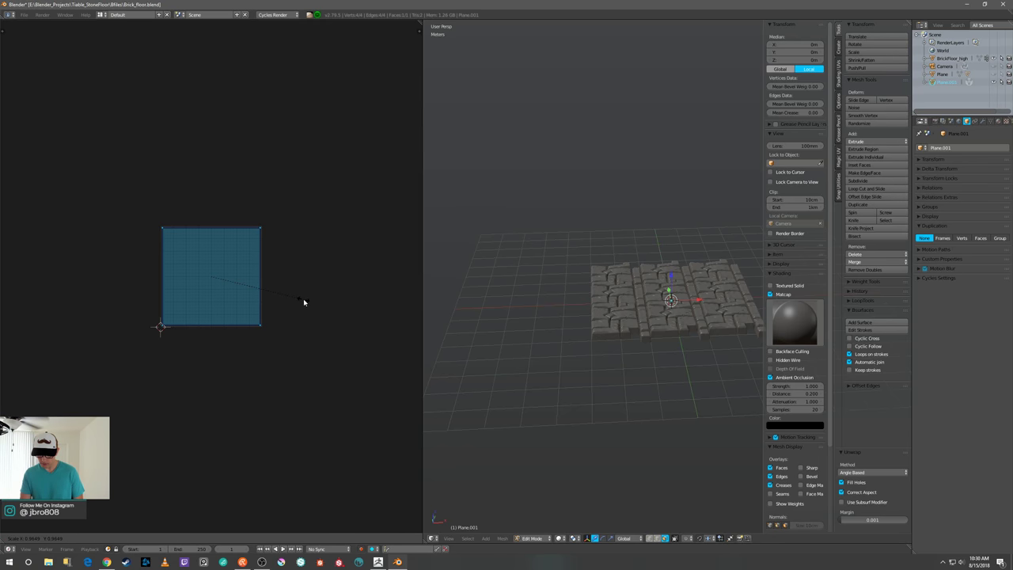
click(303, 302)
scroll(303, 301, up, 4)
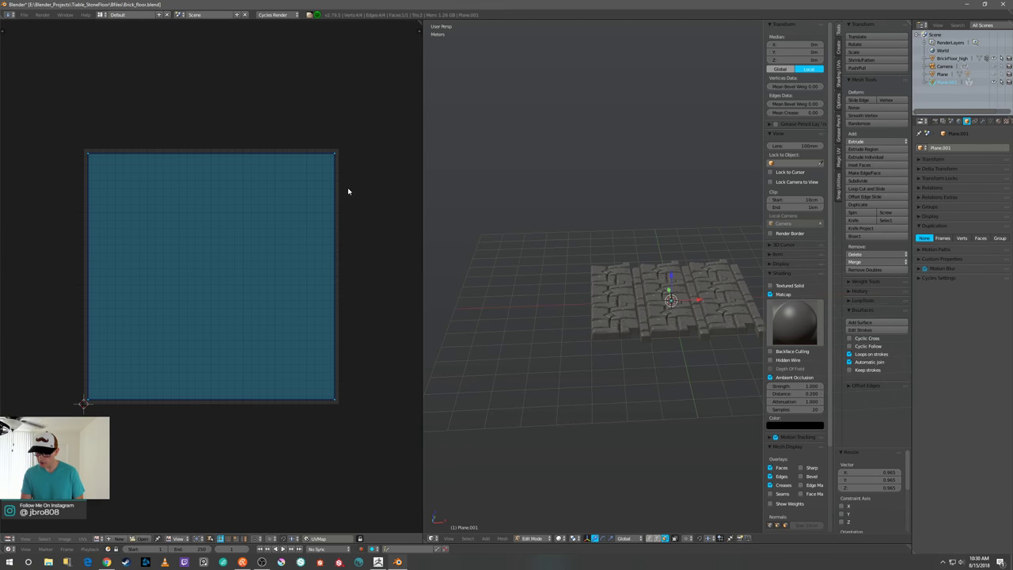
middle_drag(701, 380, 587, 401)
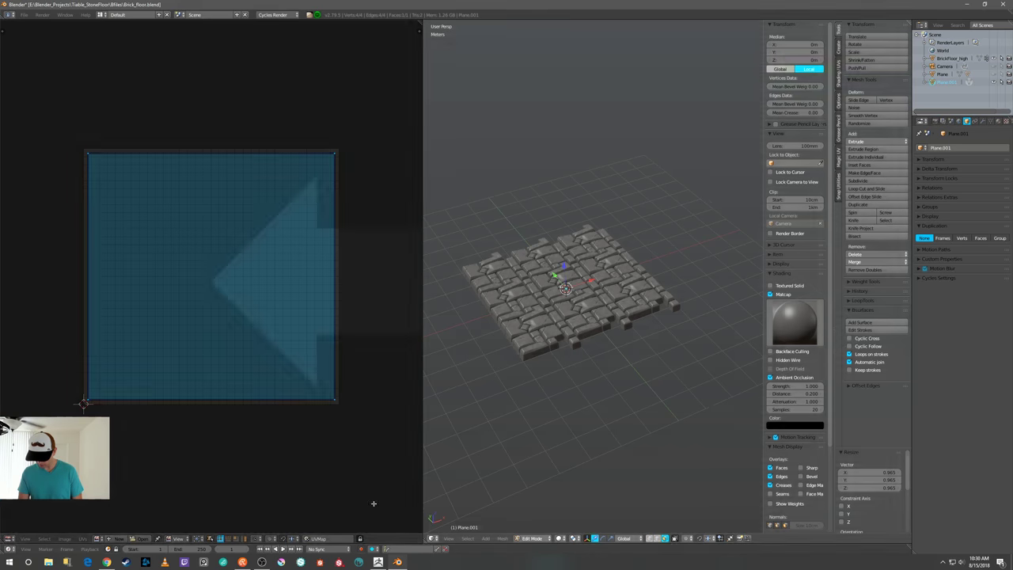
- Merge the UV editor back into the 3D view, centre the brick floor, and reselect Plane.001
drag(373, 503, 362, 496)
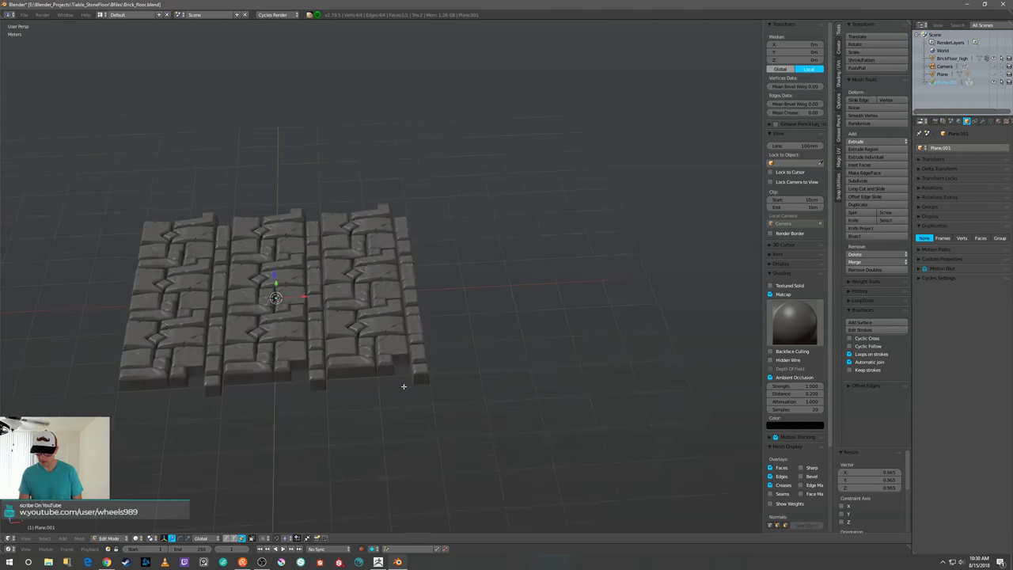
shift+middle_drag(407, 407, 526, 391)
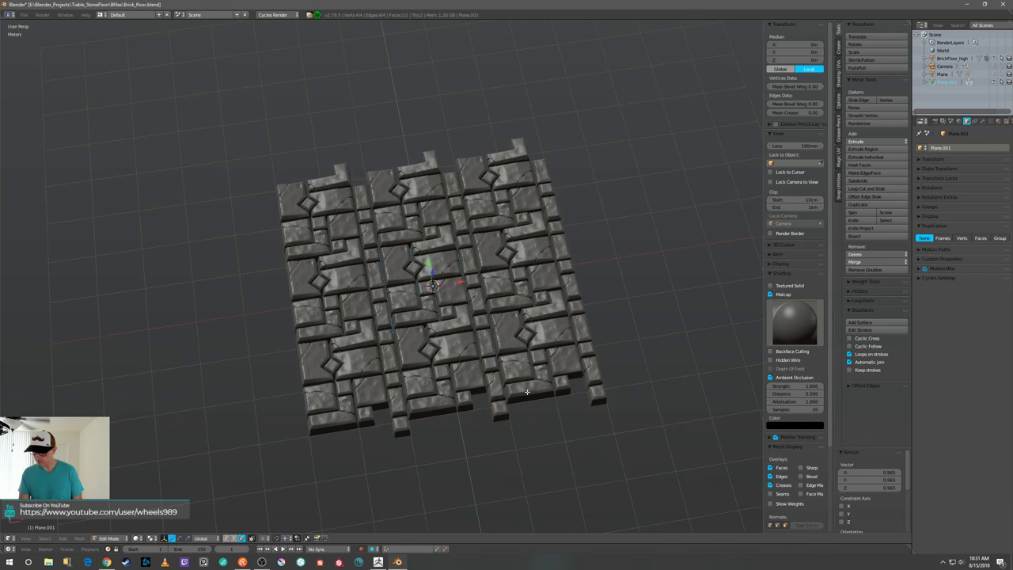
key(a)
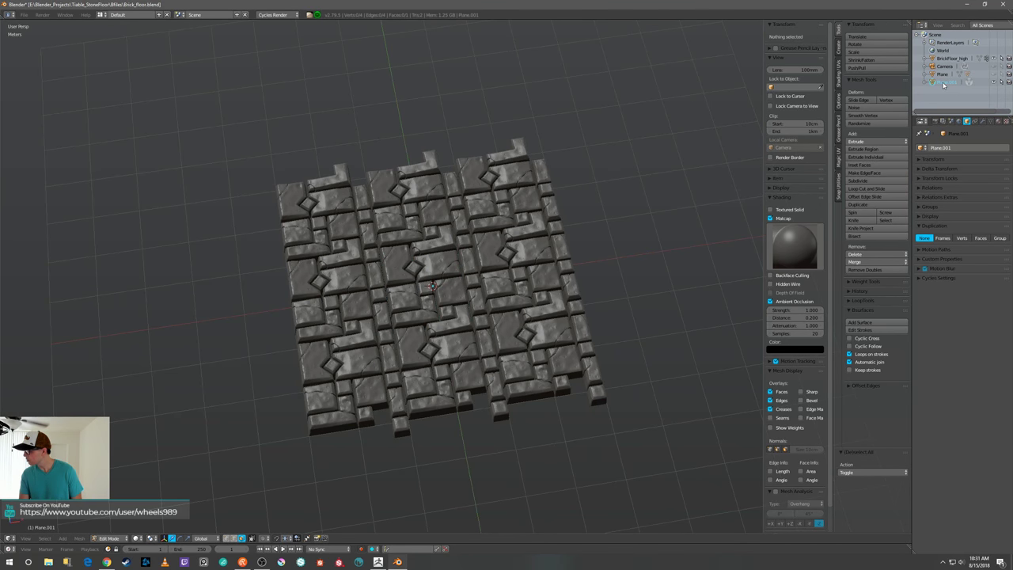
click(942, 83)
- Rename Plane.001 to BrickFloor_low, reusing BrickFloor_high's copied name
click(934, 58)
double_click(967, 148)
key(ctrl+c)
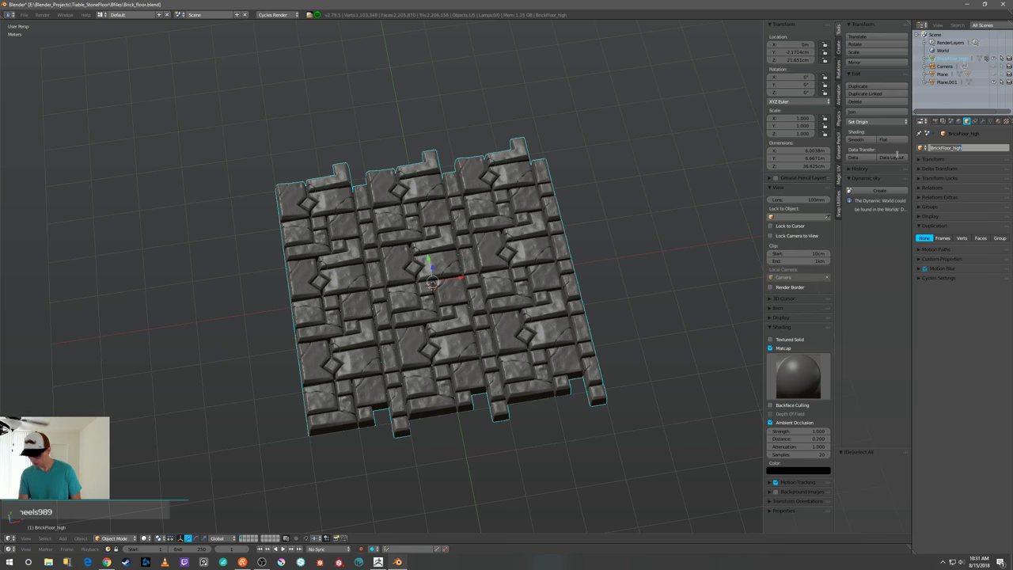
click(943, 81)
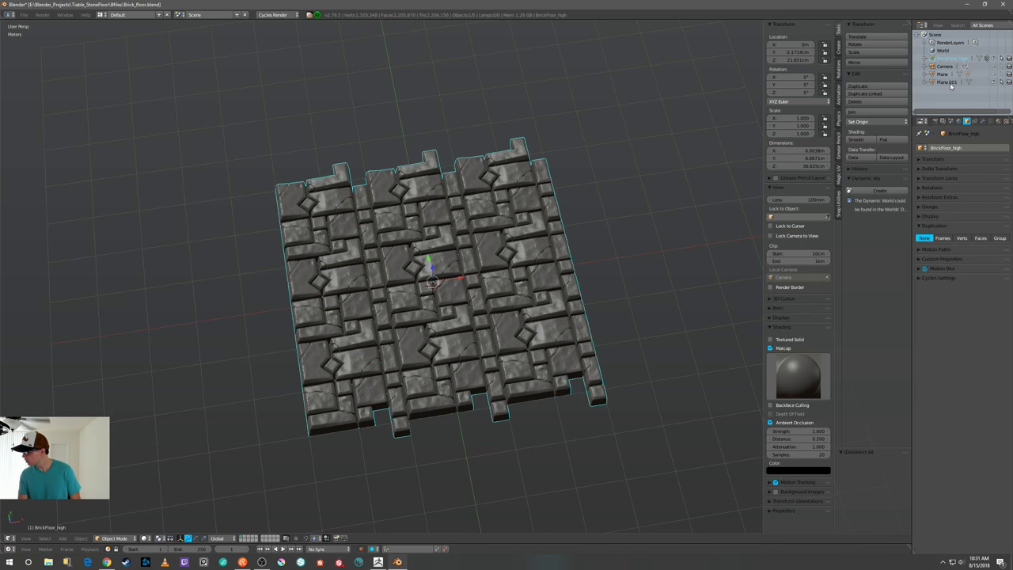
double_click(961, 148)
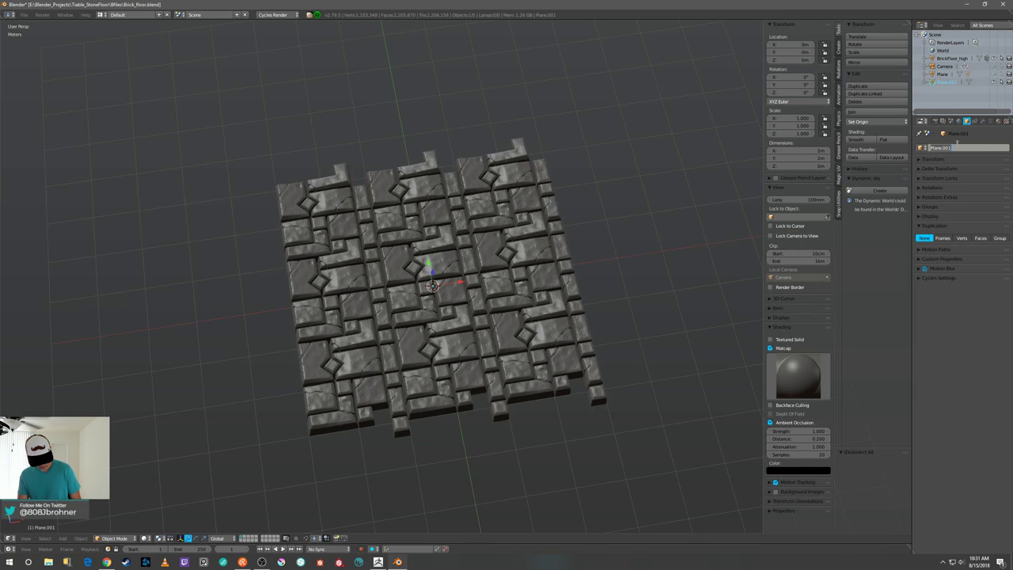
key(ctrl+v)
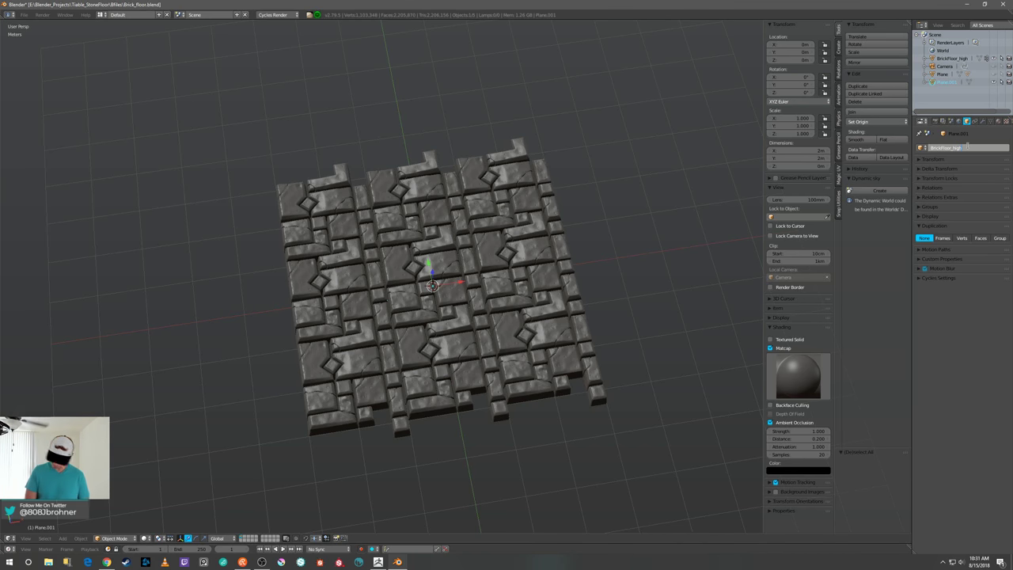
key(BackSpace)
key(BackSpace)
key(BackSpace)
key(BackSpace)
text(low)
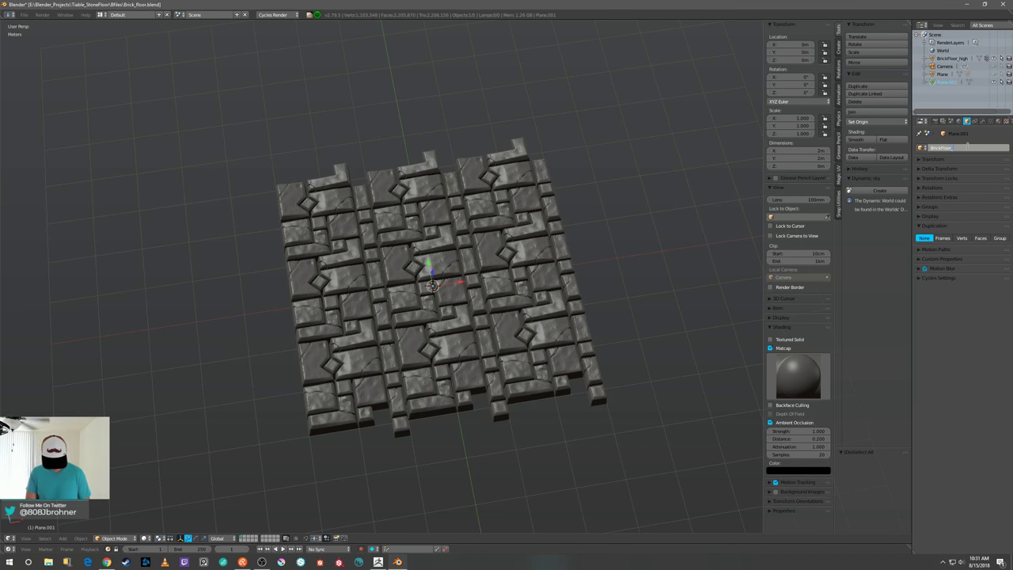
key(Return)
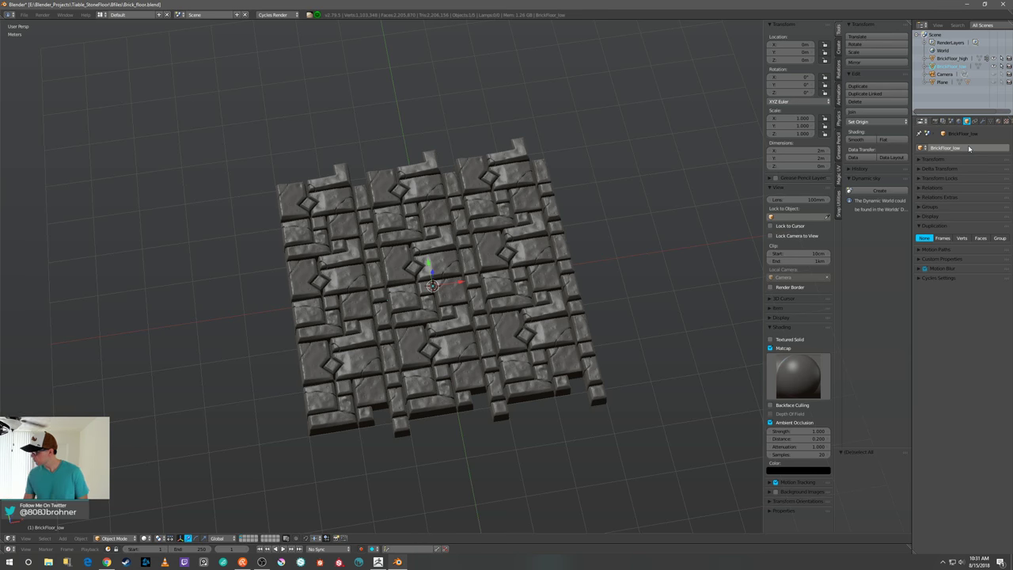
- Remove the Go8_BrickPattern1 material slot from BrickFloor_high, then reselect BrickFloor_high
click(942, 59)
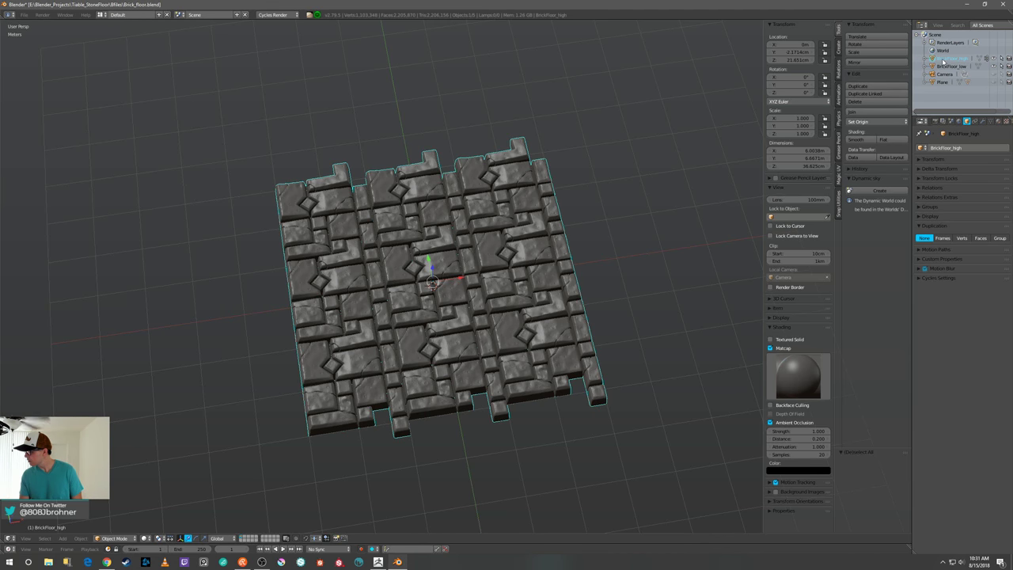
click(999, 121)
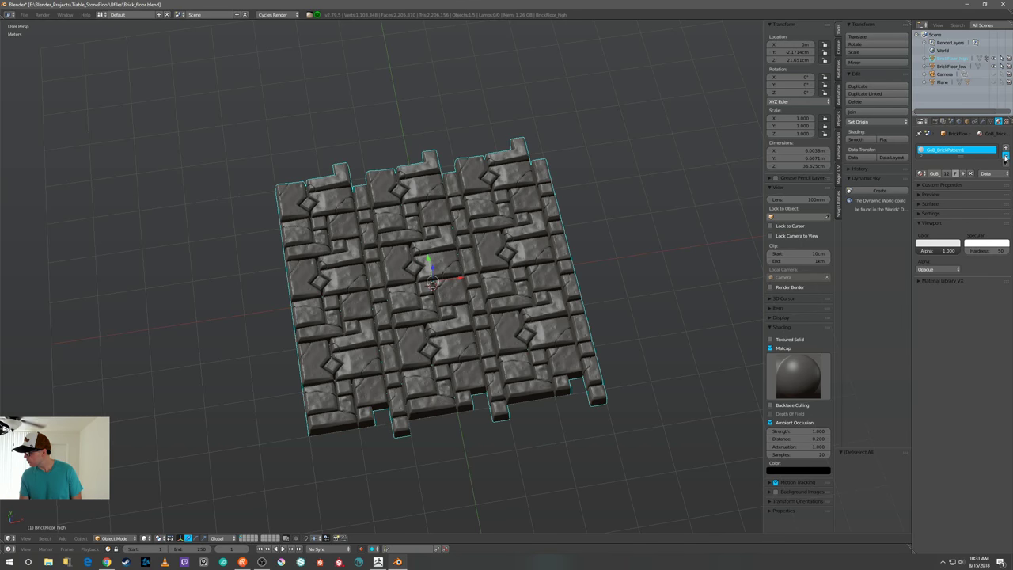
click(1005, 158)
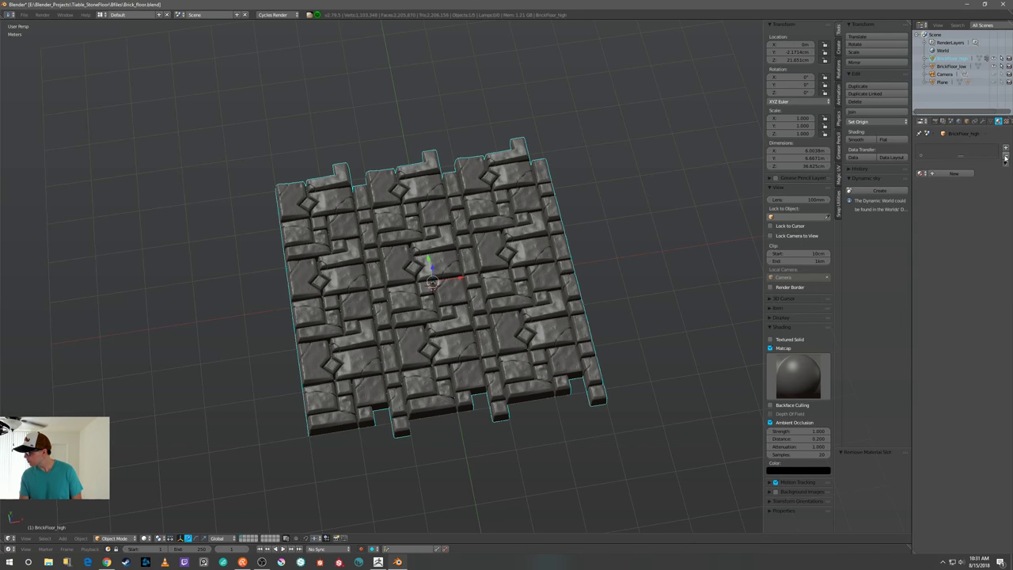
click(936, 67)
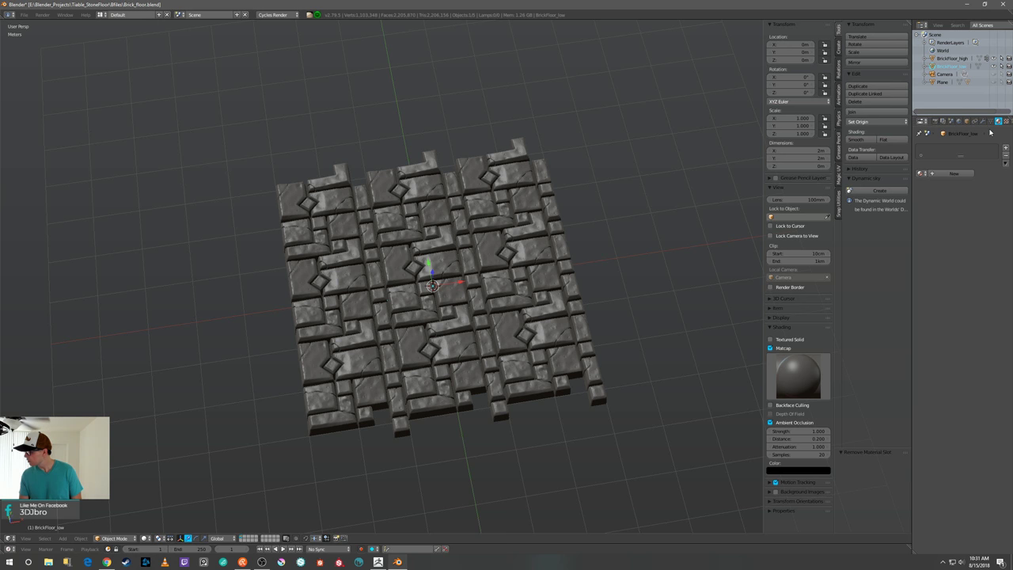
click(945, 59)
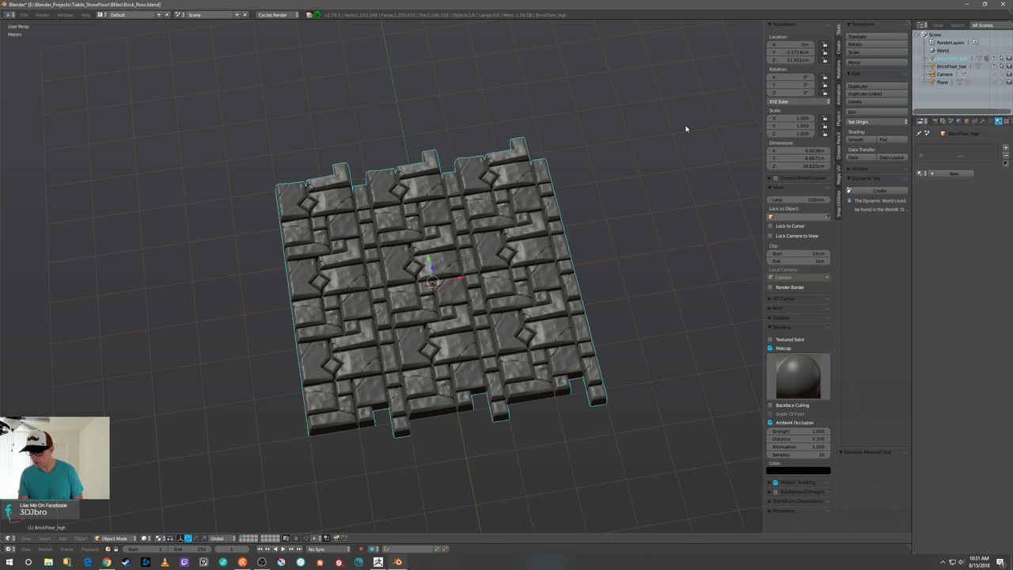
middle_drag(673, 140, 581, 209)
key(a)
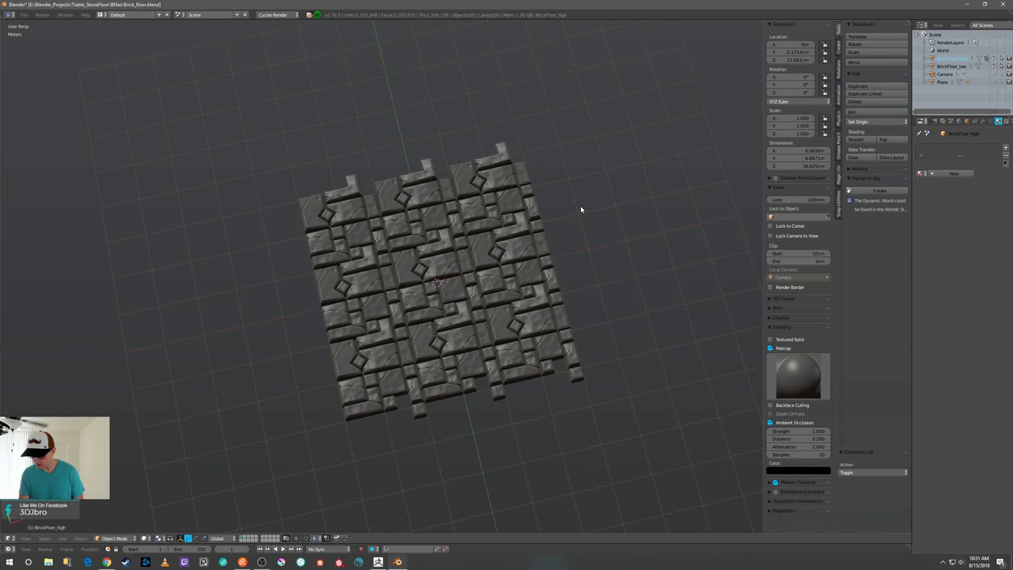
scroll(581, 206, up, 2)
right_click(488, 242)
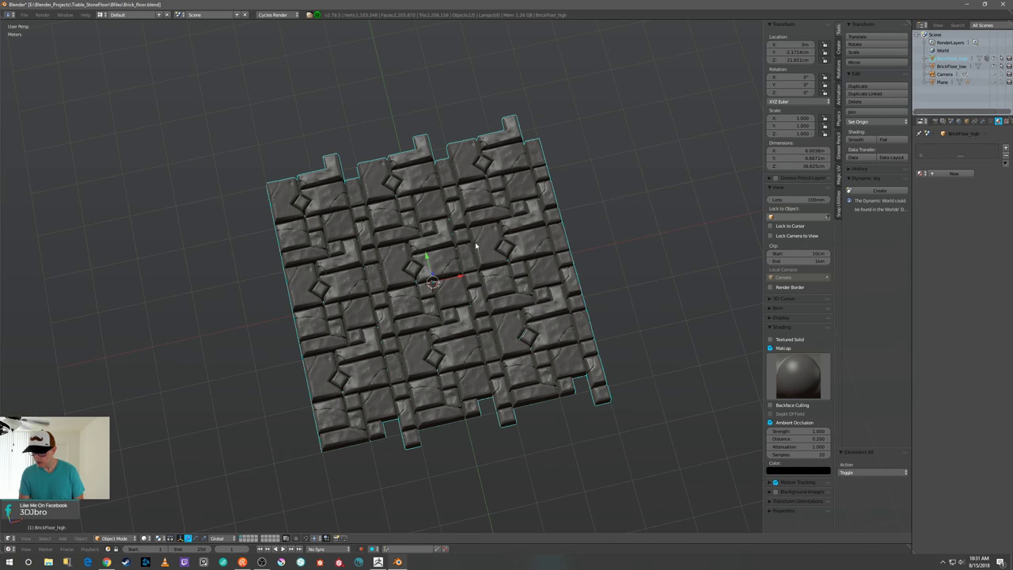
- Export the selected high-poly floor to the Bfiles folder as BrickFloor_high.fbx
click(24, 14)
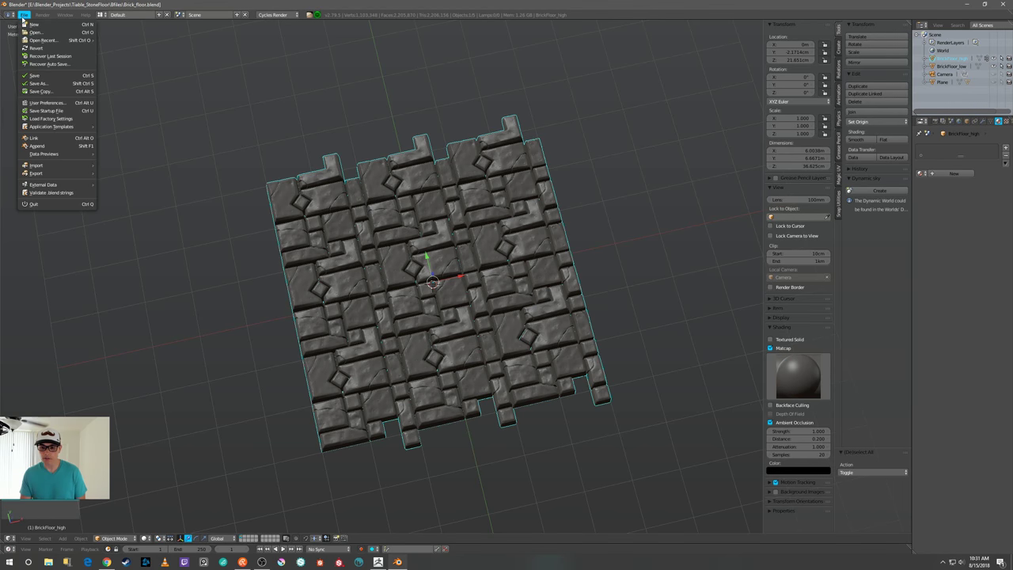
mouse_move(46, 173)
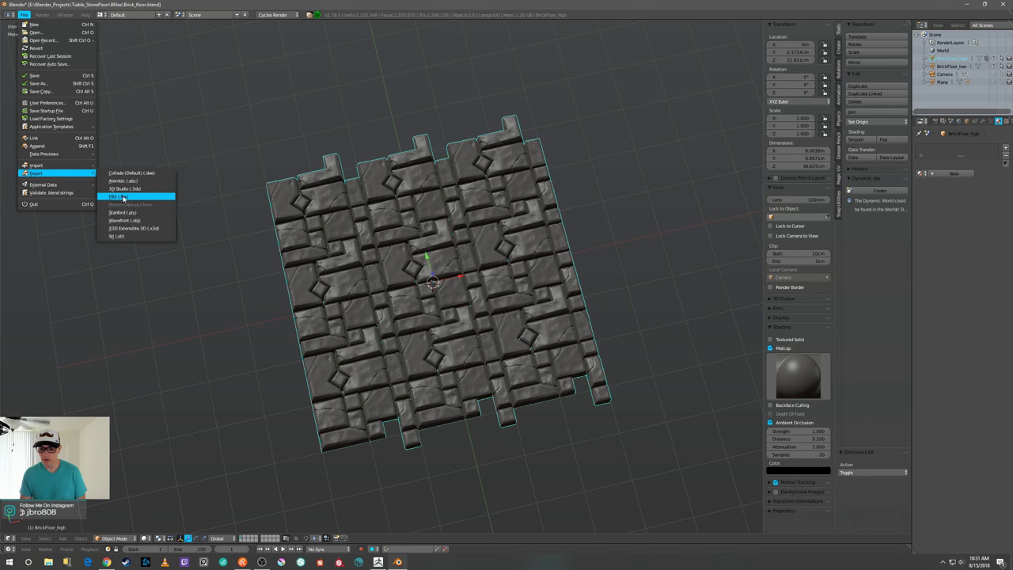
click(122, 196)
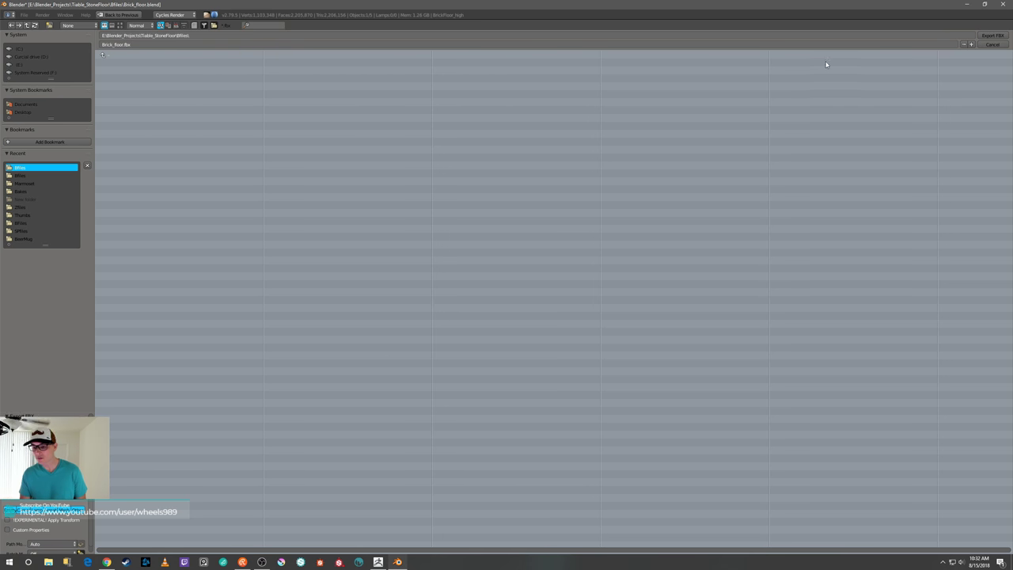
click(542, 44)
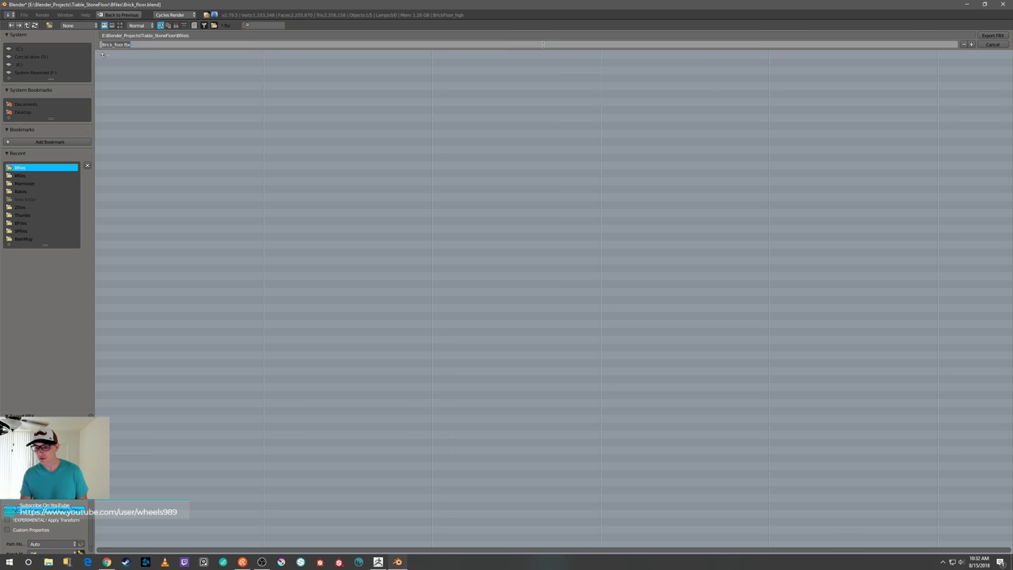
text(BrickFloor_High)
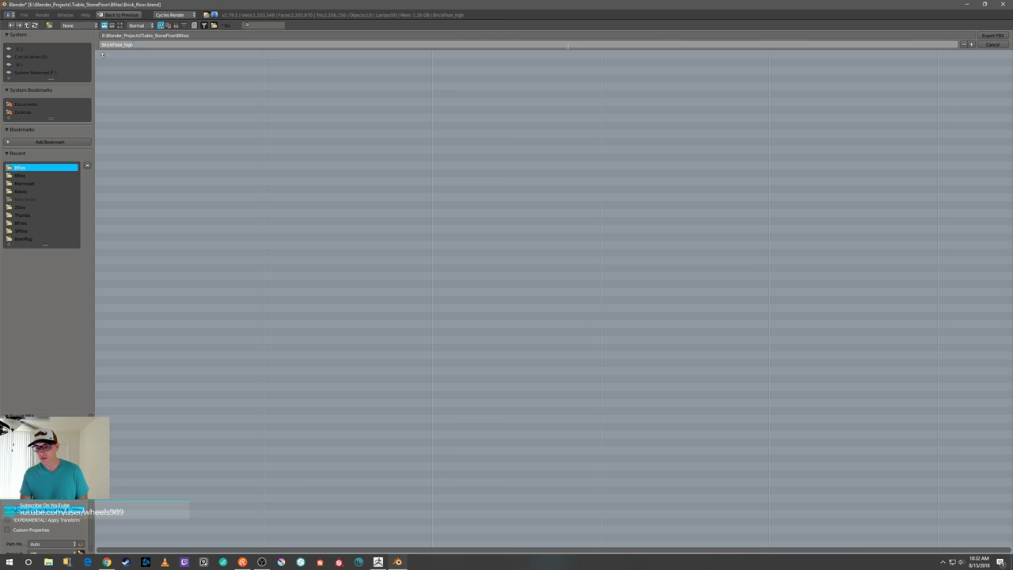
key(Return)
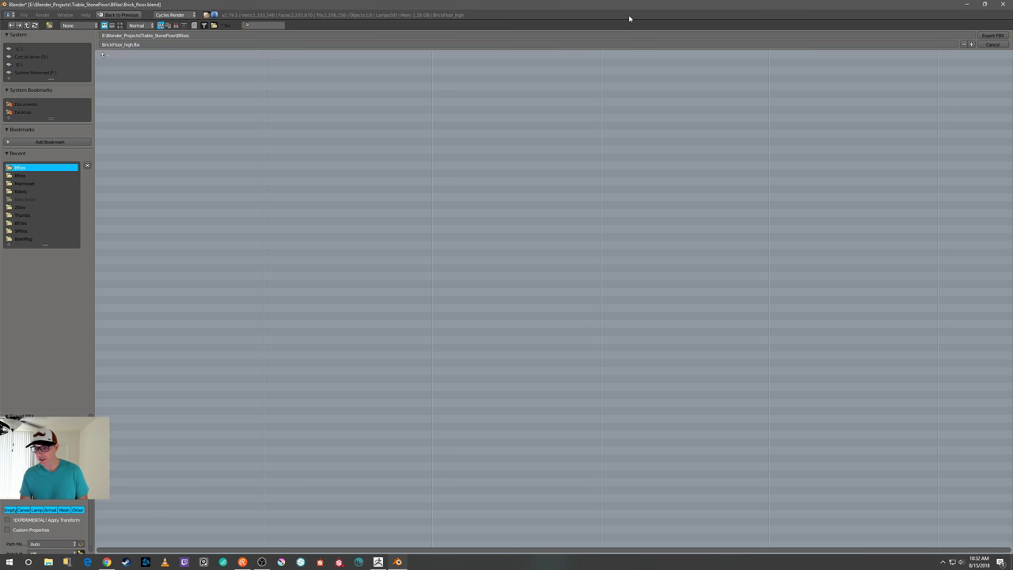
click(988, 37)
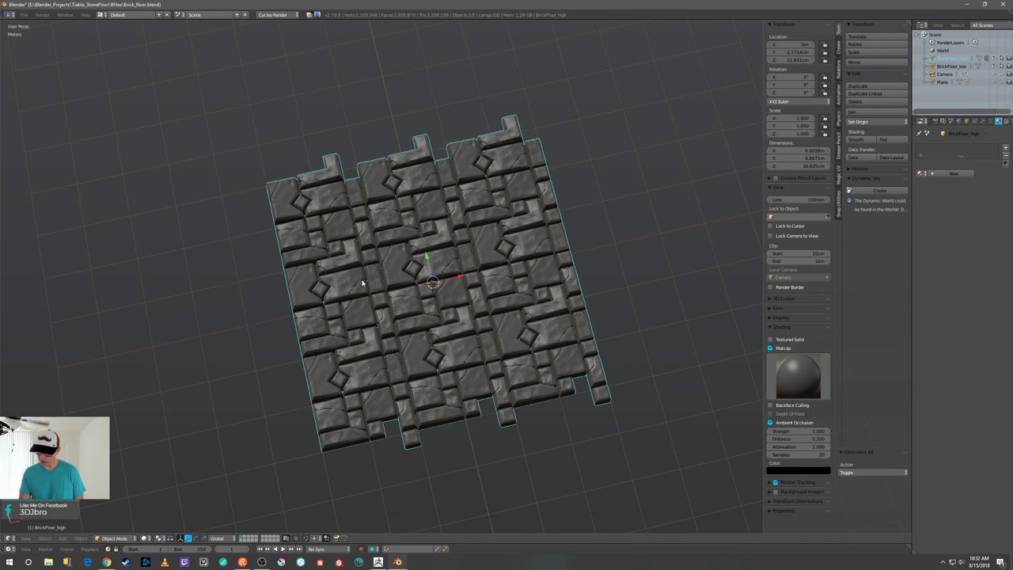
middle_drag(364, 283, 599, 211)
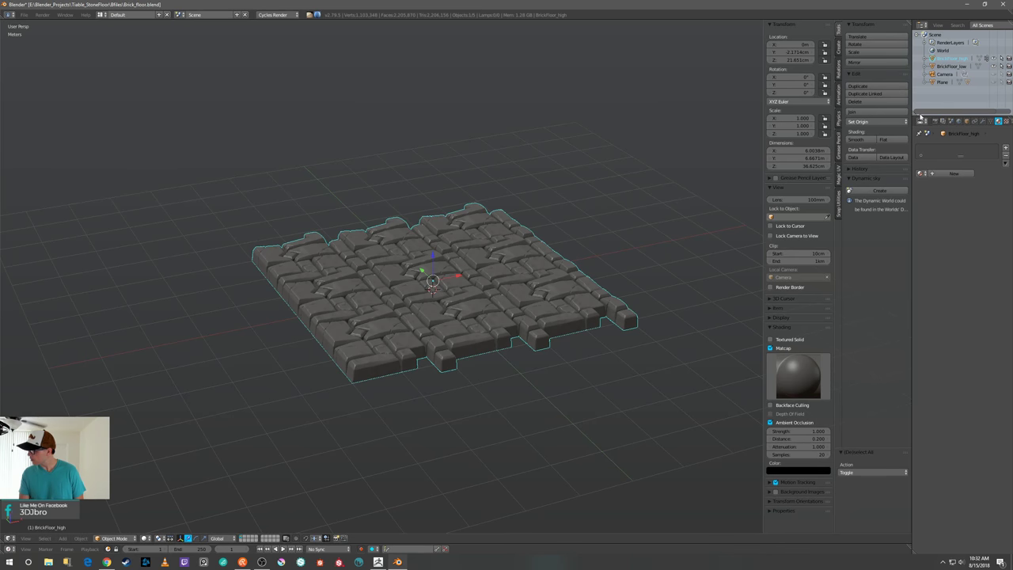
- Make BrickFloor_low the active object and export it as BrickFloor_low.fbx
click(952, 66)
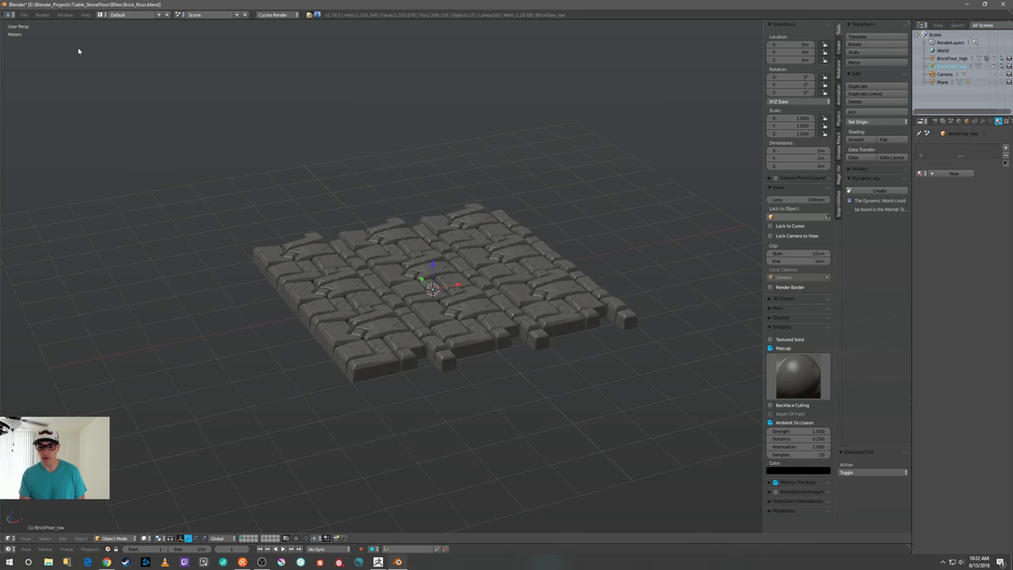
click(23, 14)
mouse_move(44, 167)
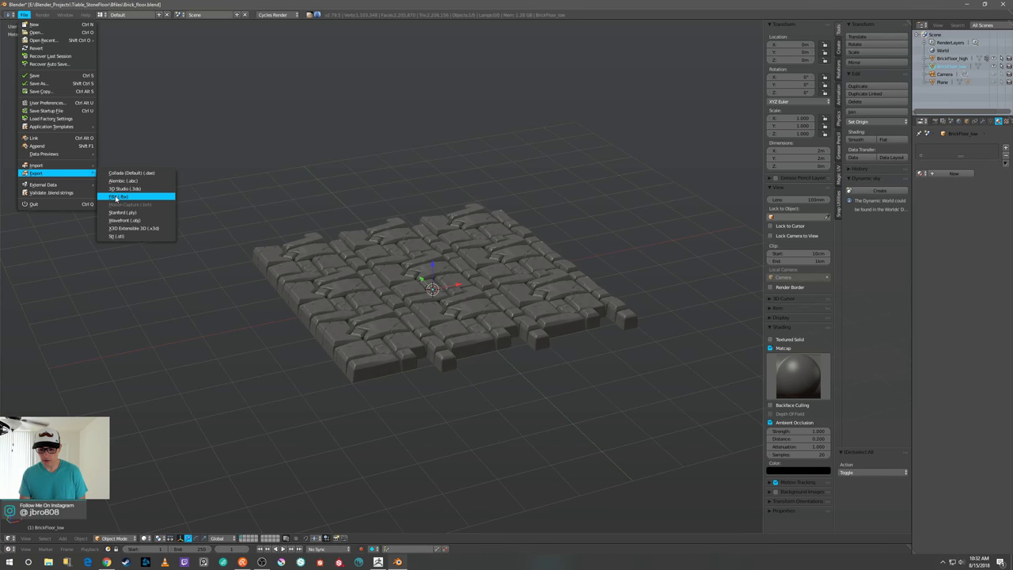
click(116, 197)
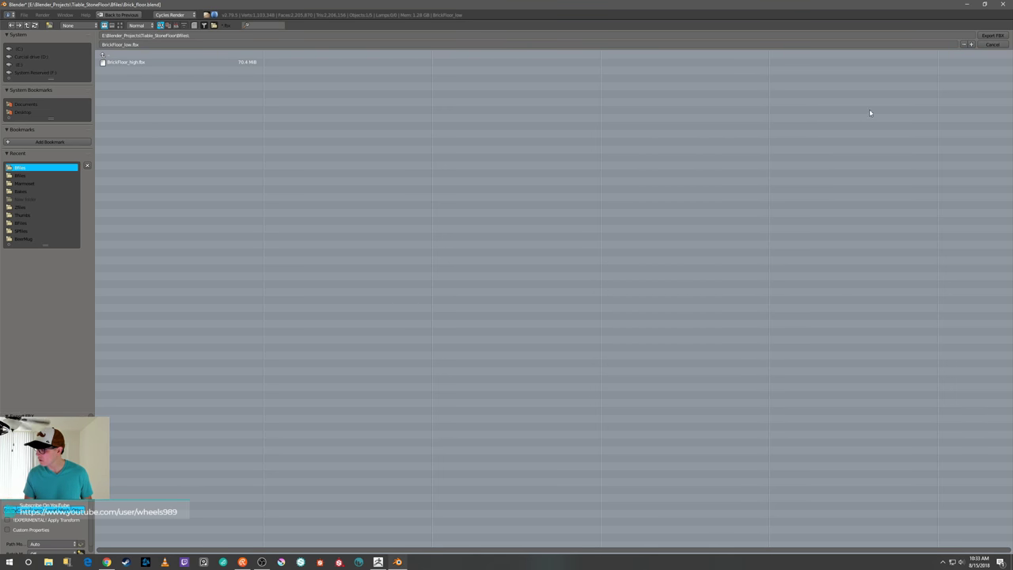
click(988, 37)
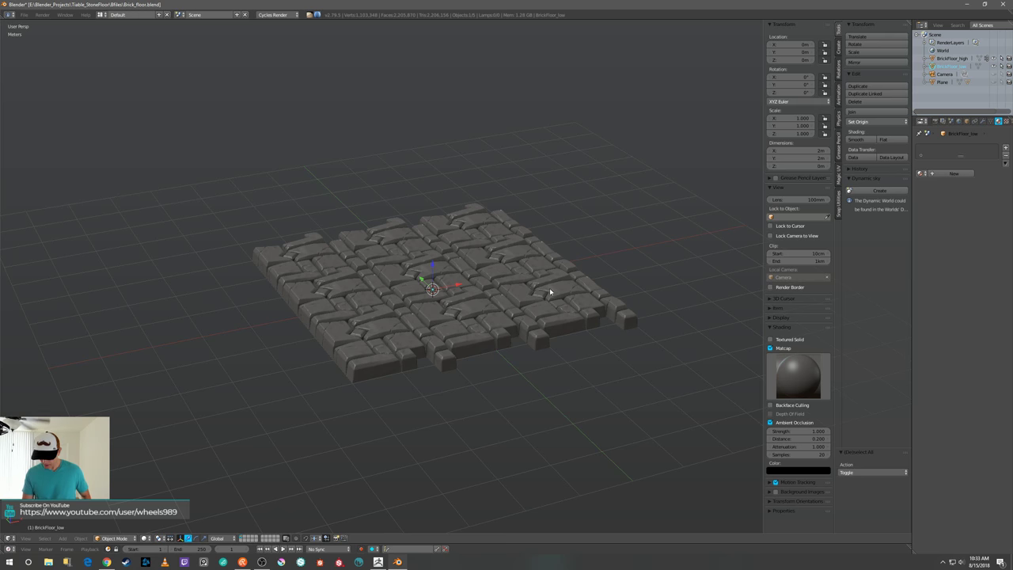
- Switch to ZBrush and close it, declining to save the project
click(378, 562)
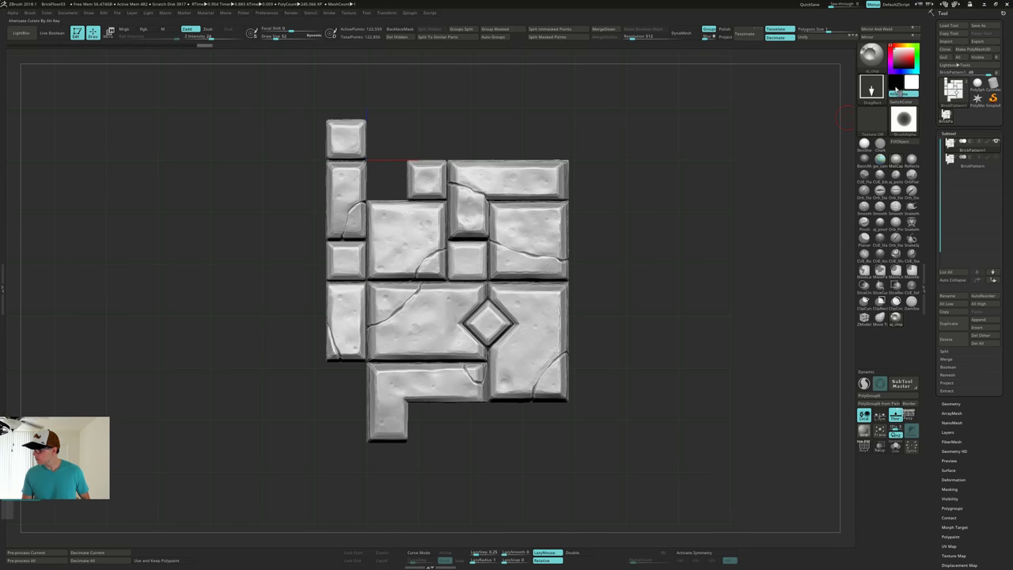
click(1005, 4)
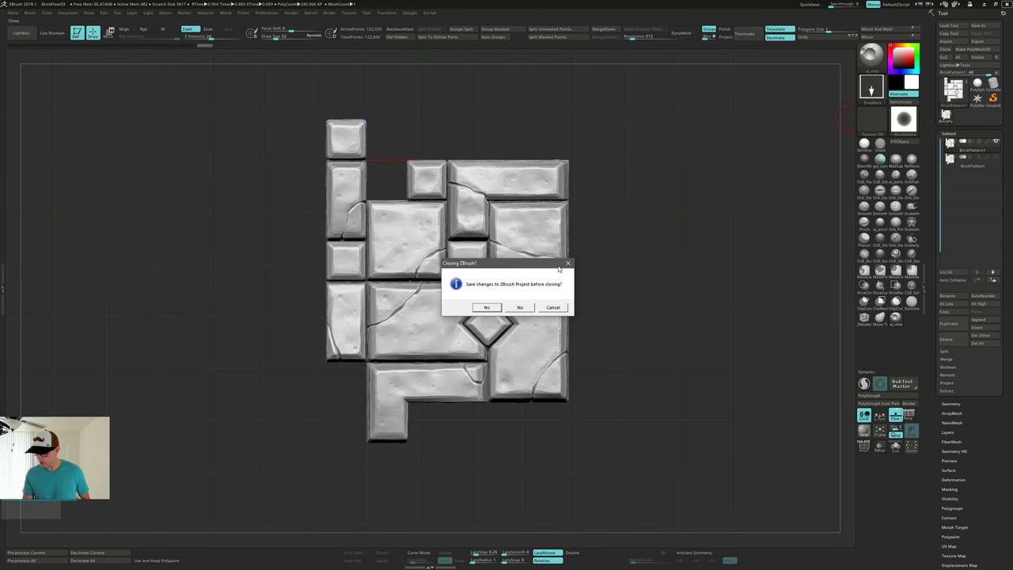
click(519, 308)
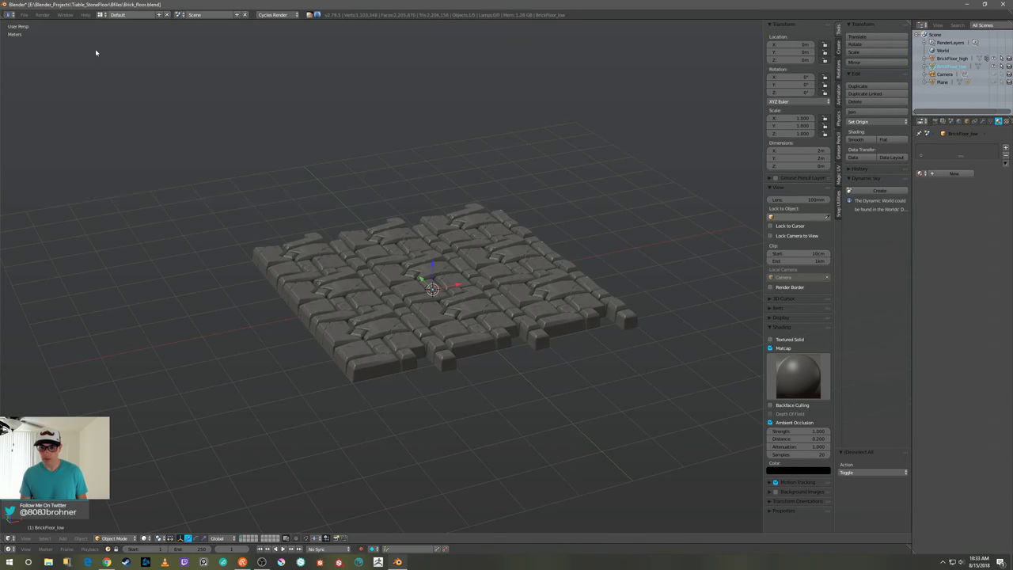
- Save the Blender scene under the incremented name Brick_floor1.blend
click(24, 14)
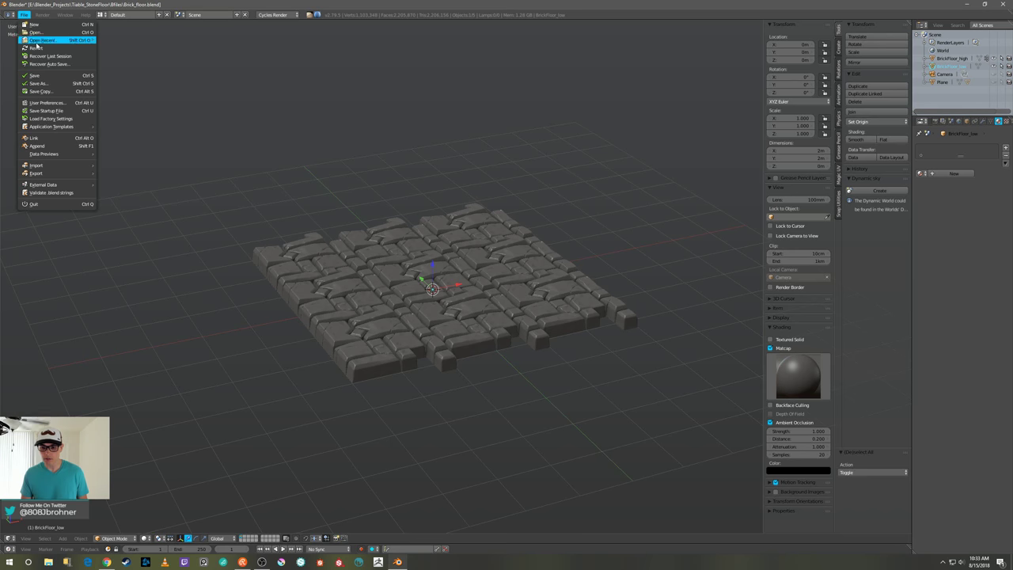
click(37, 83)
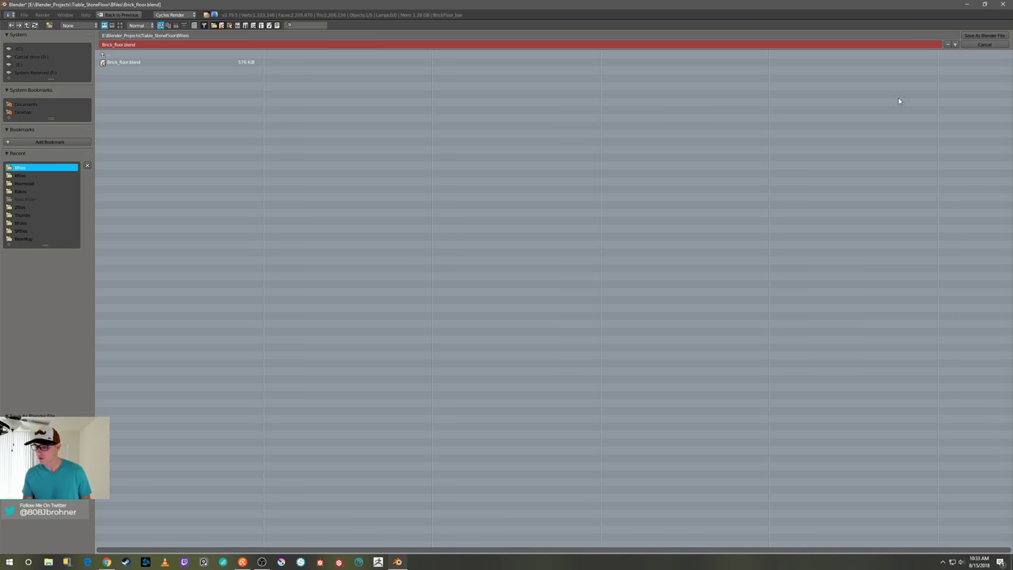
click(955, 44)
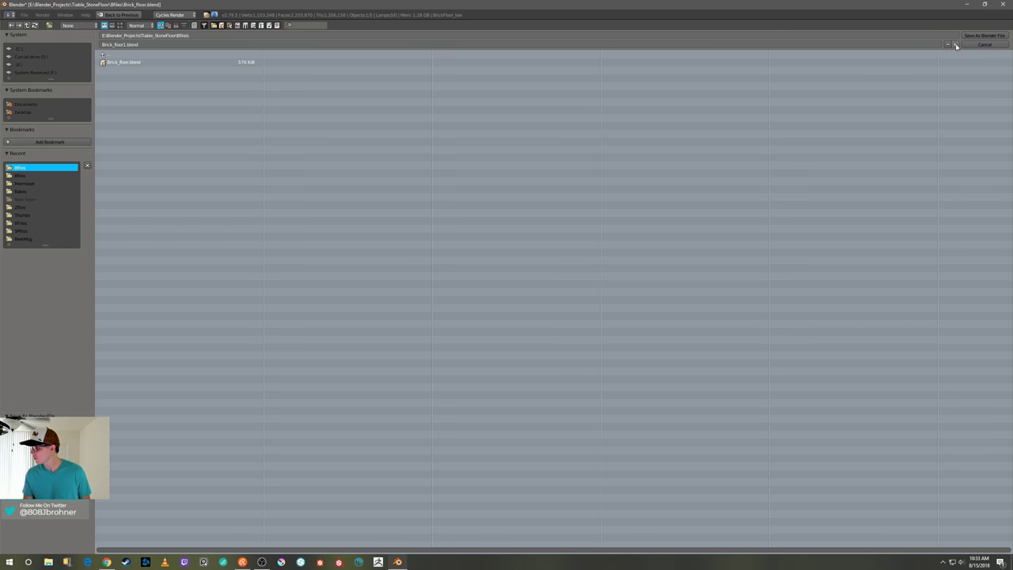
click(984, 36)
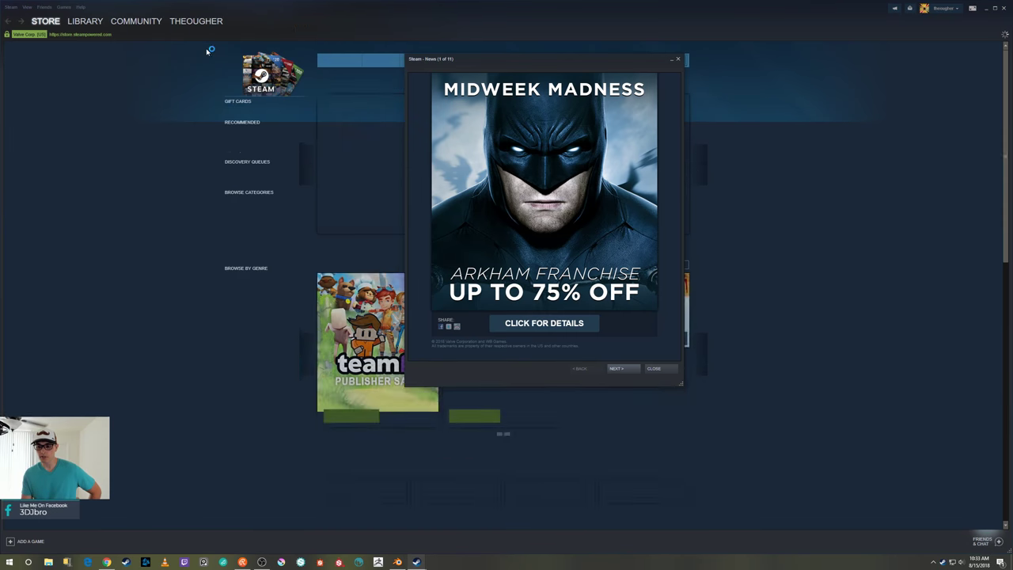
- Close the Steam News popup and drag the Steam window aside
click(677, 59)
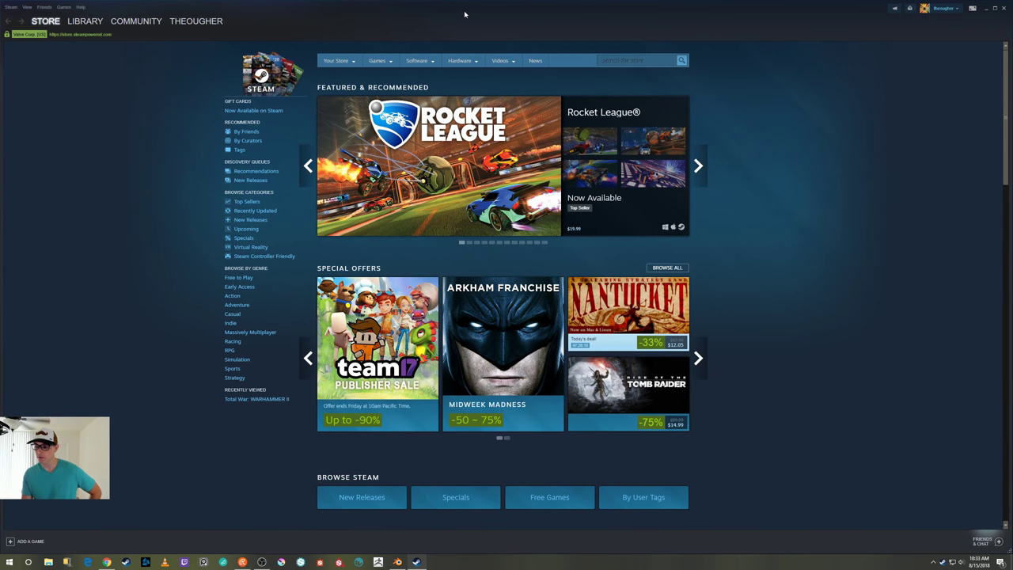
drag(464, 14, 0, 16)
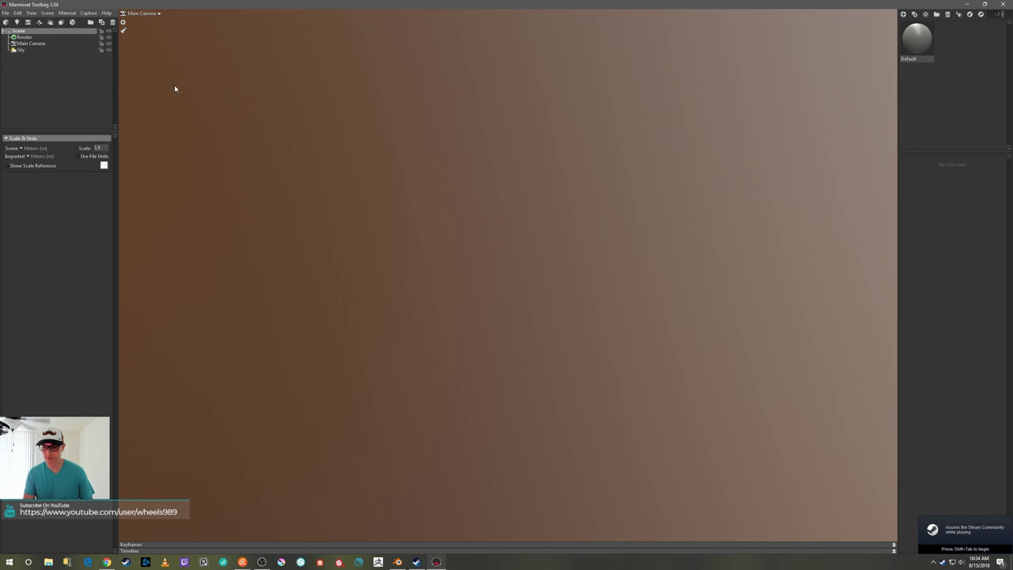
- Add a new baker to the scene, replacing the first one added
click(61, 23)
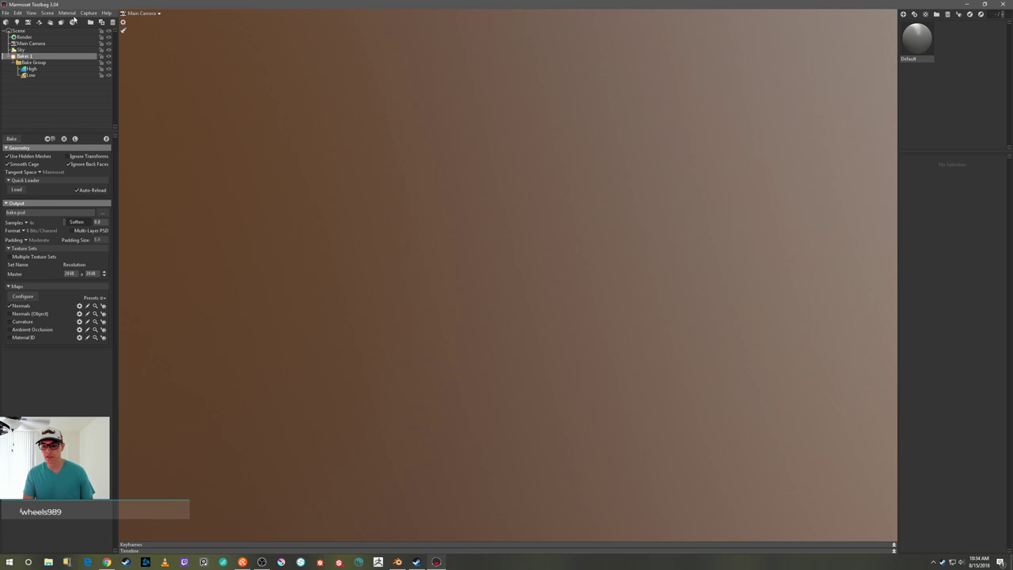
click(113, 23)
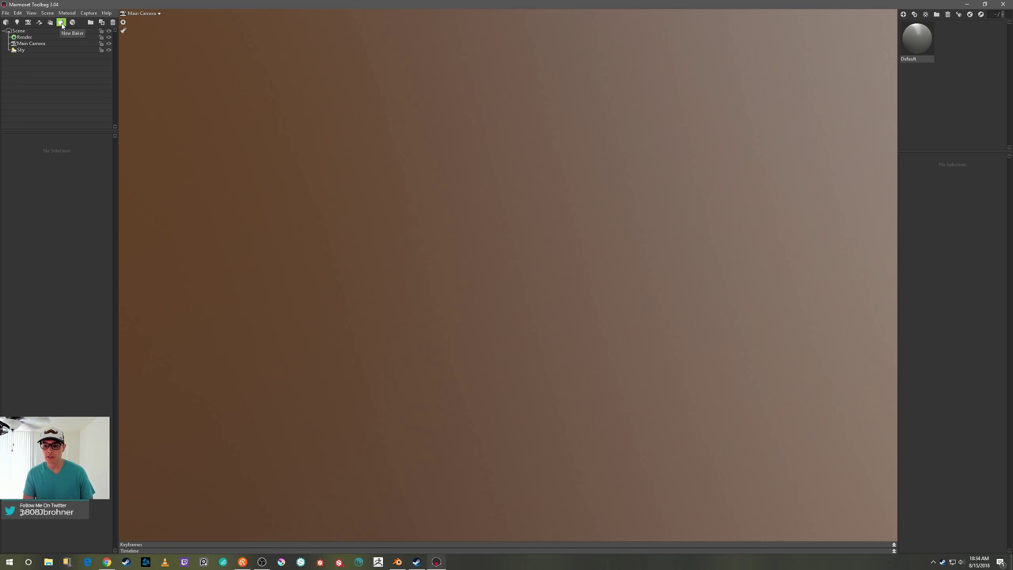
click(61, 23)
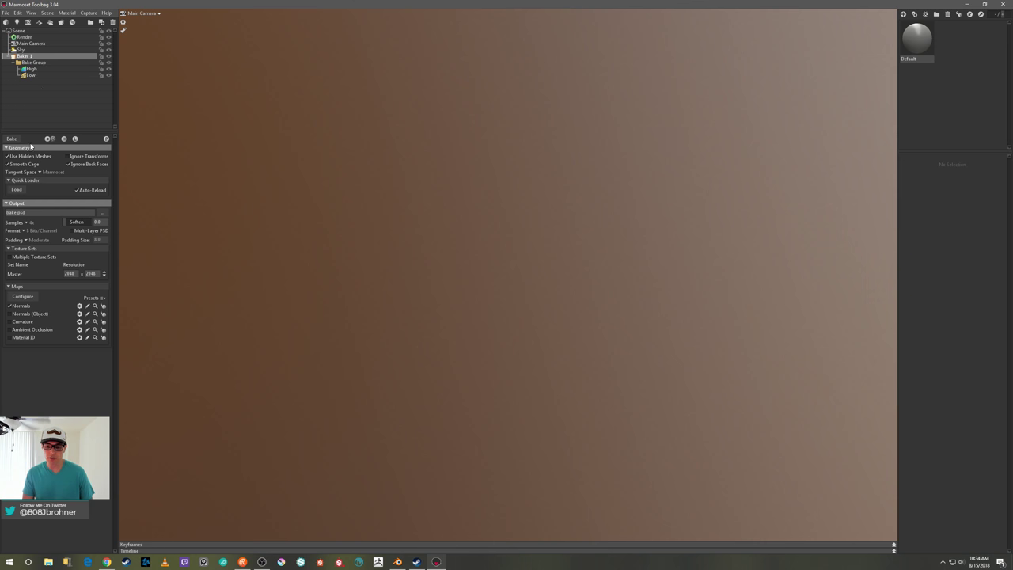
- Load both BrickFloor FBX files from E:\Blender_Projects\Tiable_StoneFloor\Bfiles into the baker
click(22, 190)
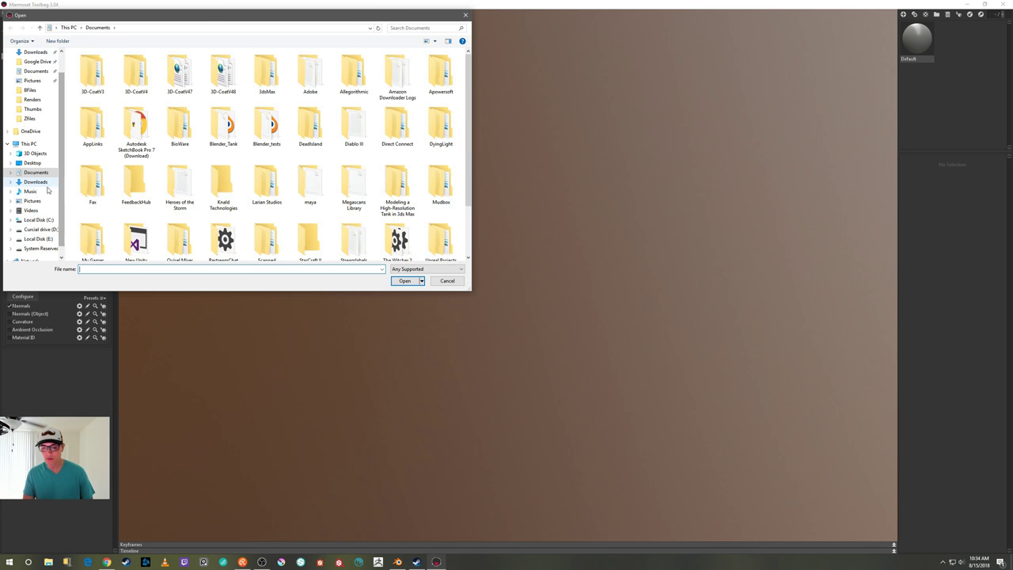
click(38, 239)
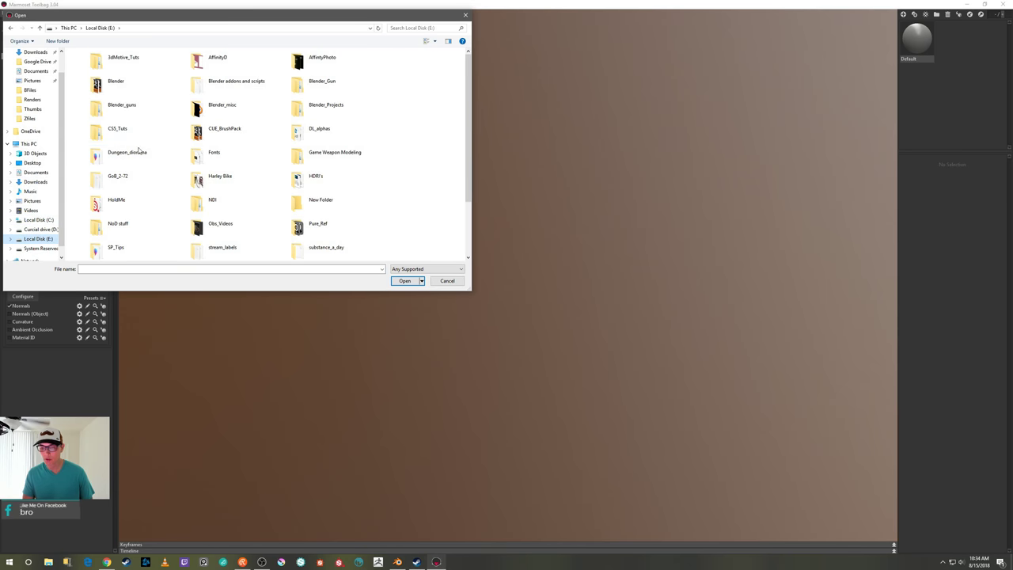
double_click(325, 105)
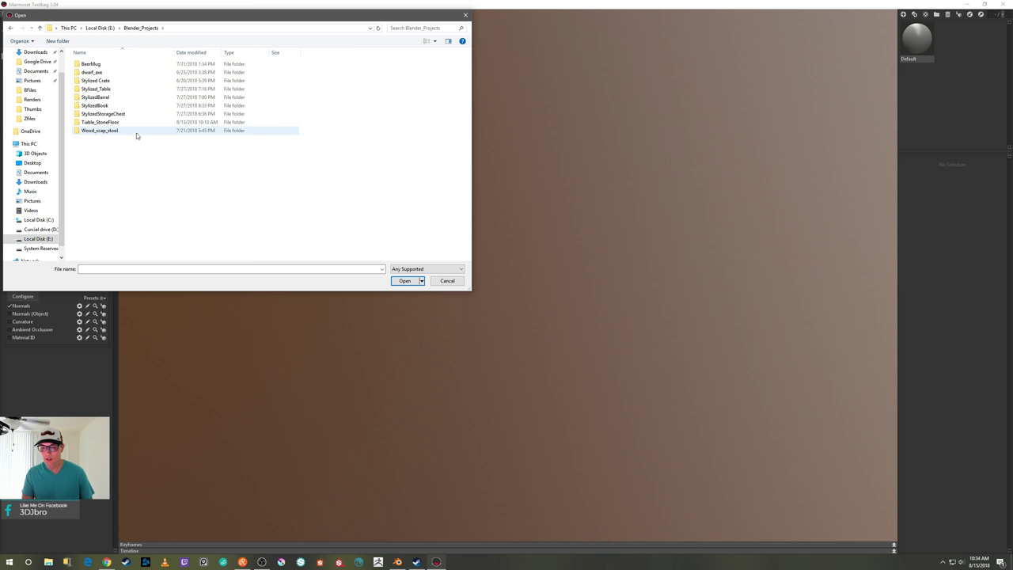
double_click(113, 124)
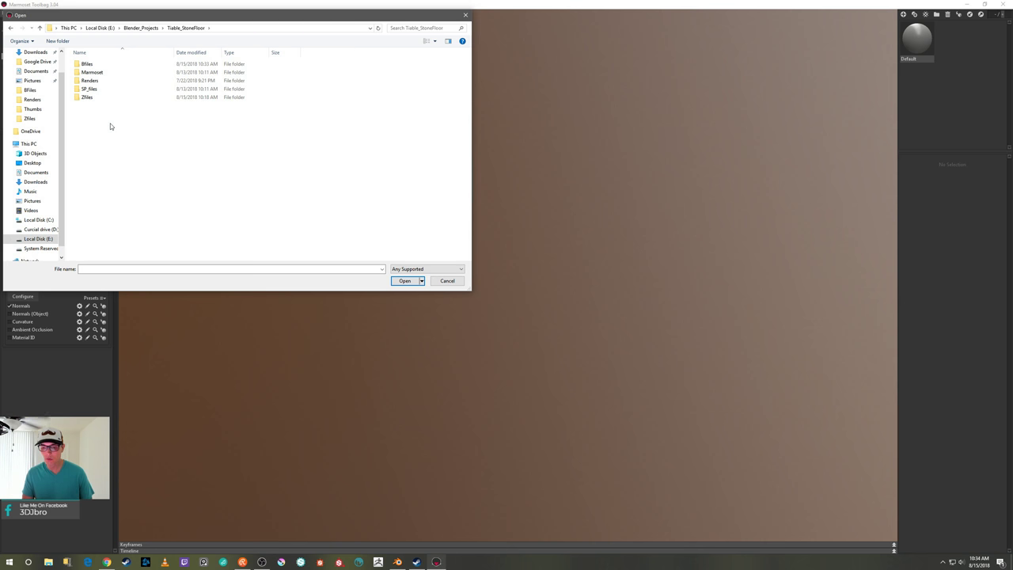
double_click(112, 68)
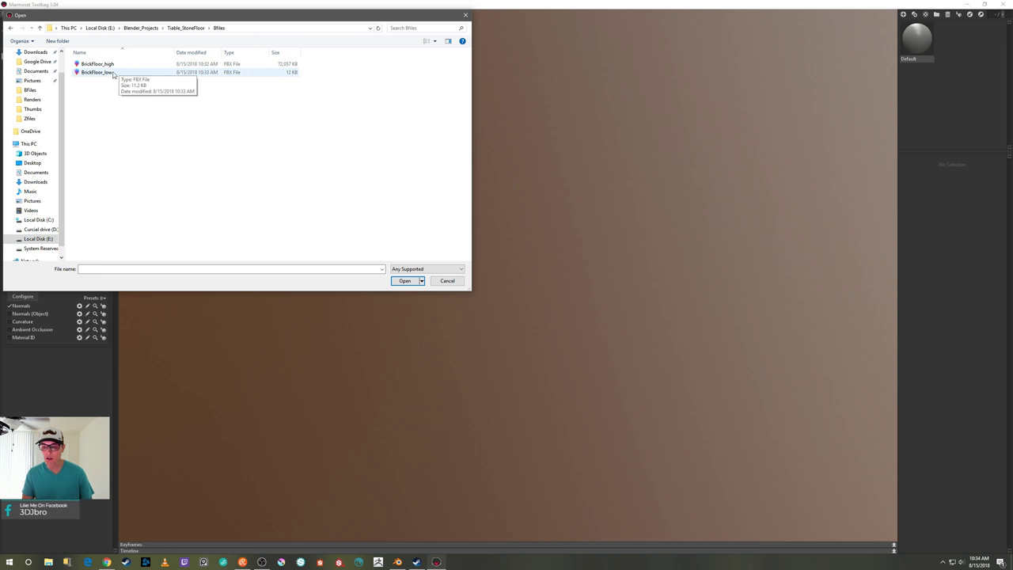
drag(260, 120, 214, 63)
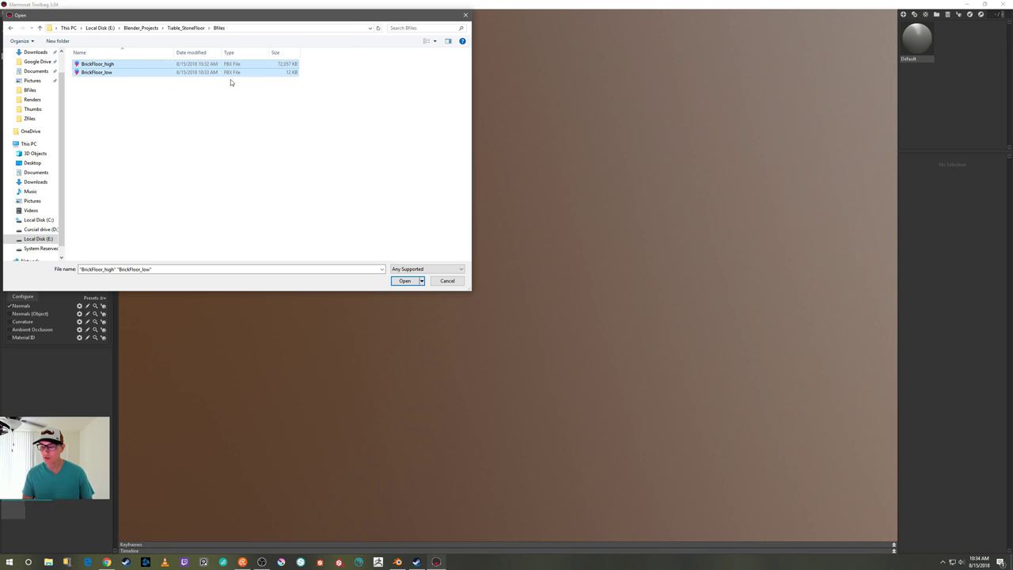
click(404, 281)
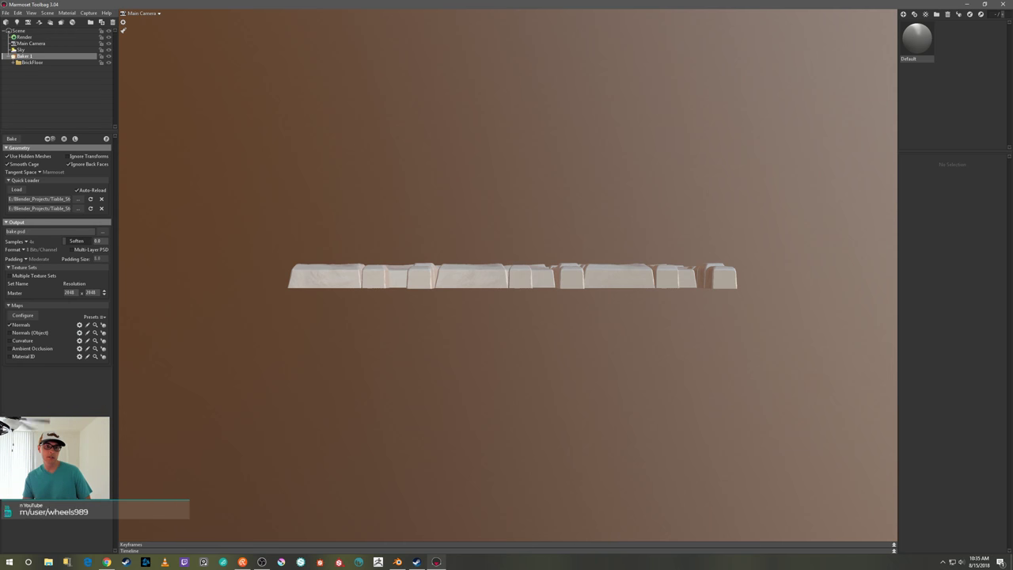
click(80, 95)
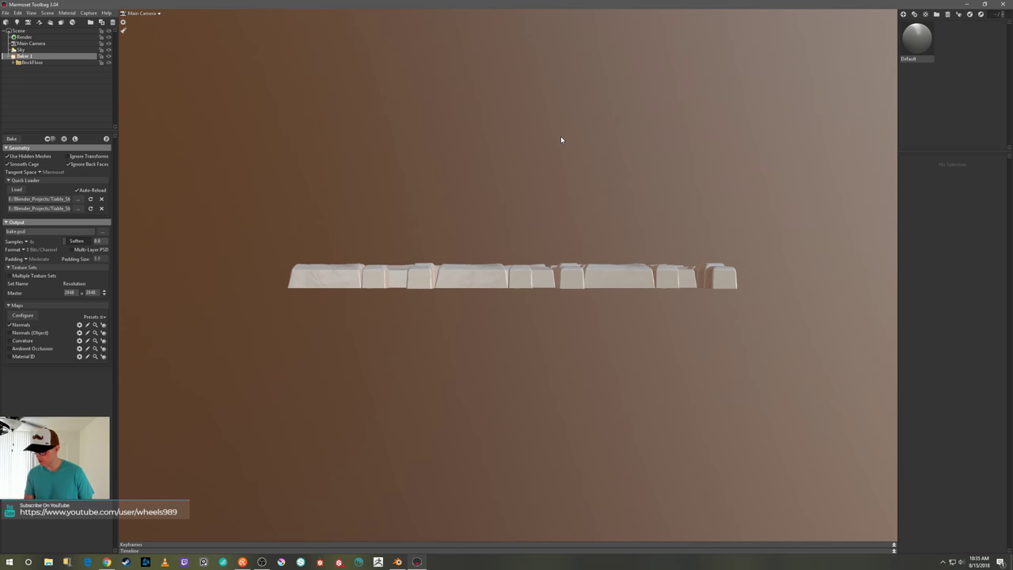
- Select the BrickFloor low mesh, raise its cage Max Offset to about 66, then run Estimate Offset
drag(561, 140, 573, 172)
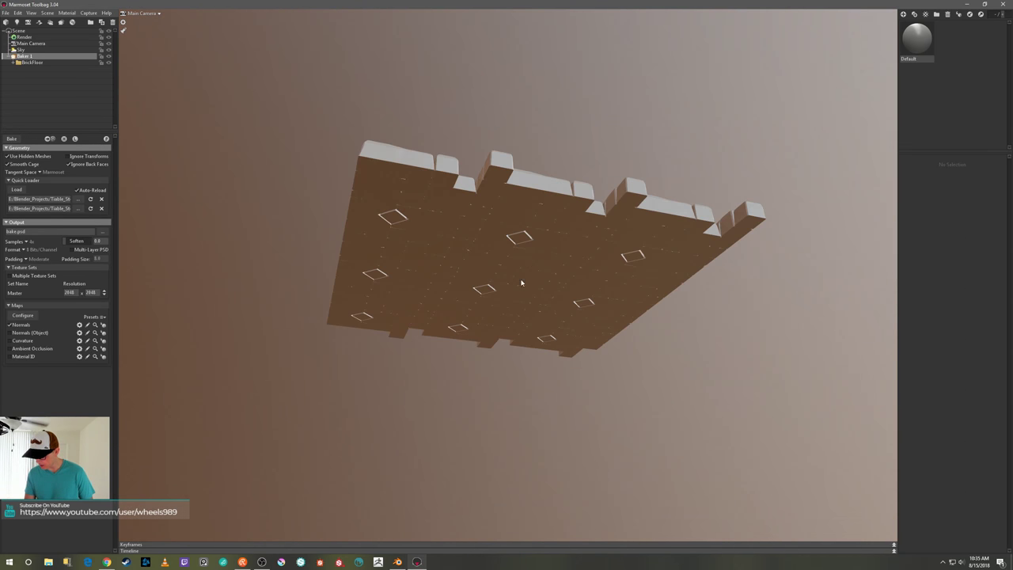
drag(523, 264, 519, 246)
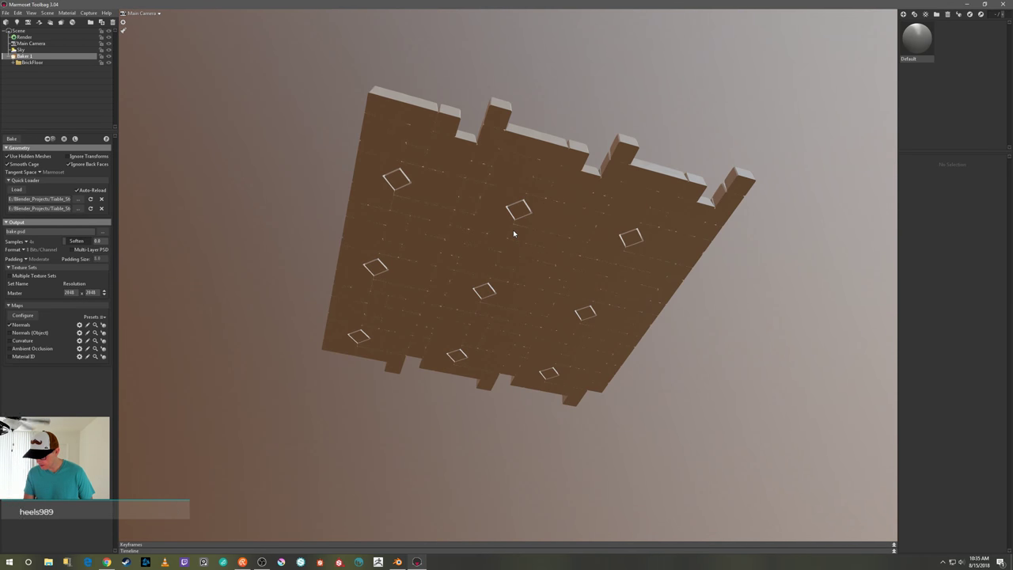
drag(515, 235, 516, 292)
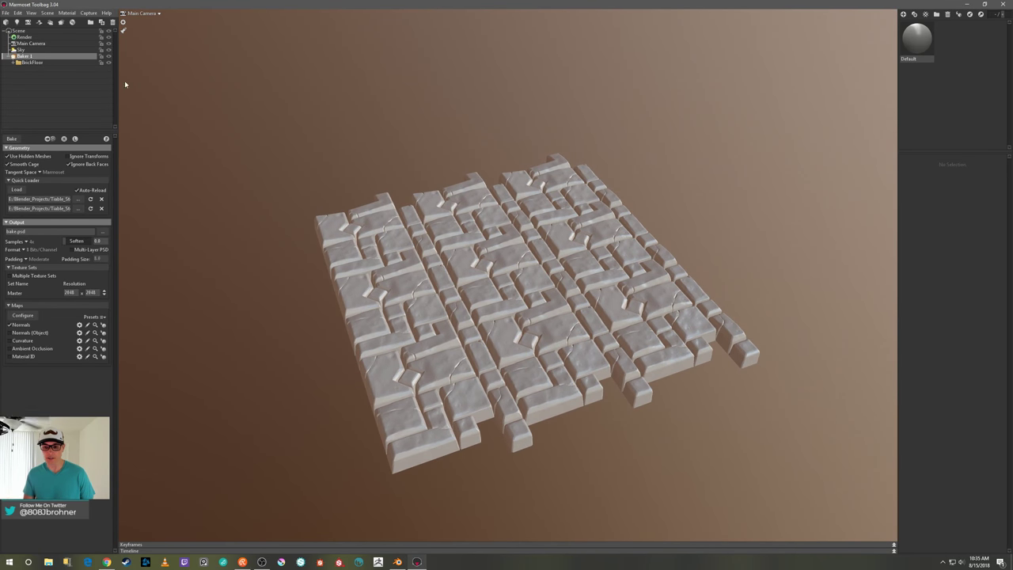
click(14, 63)
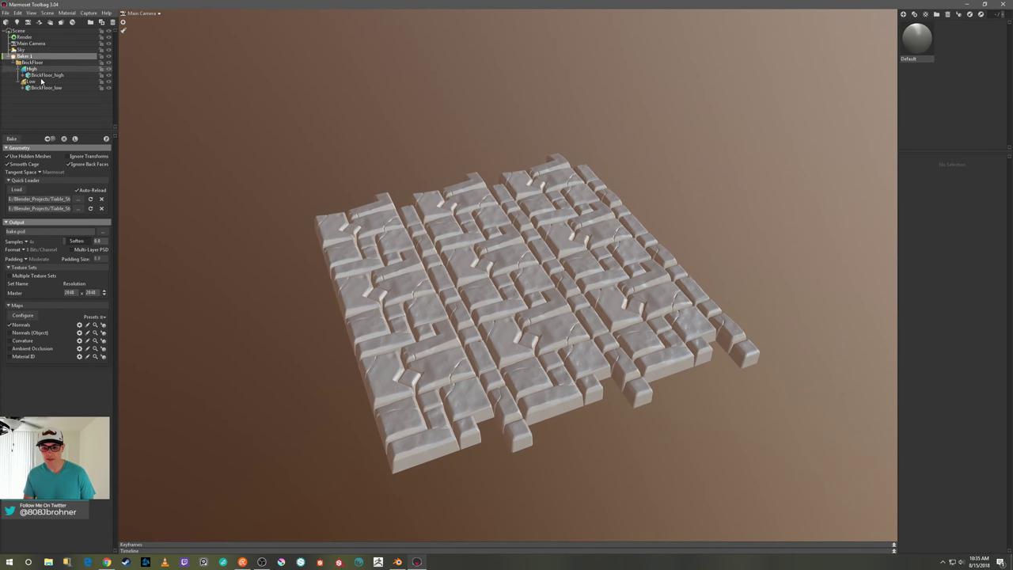
click(48, 81)
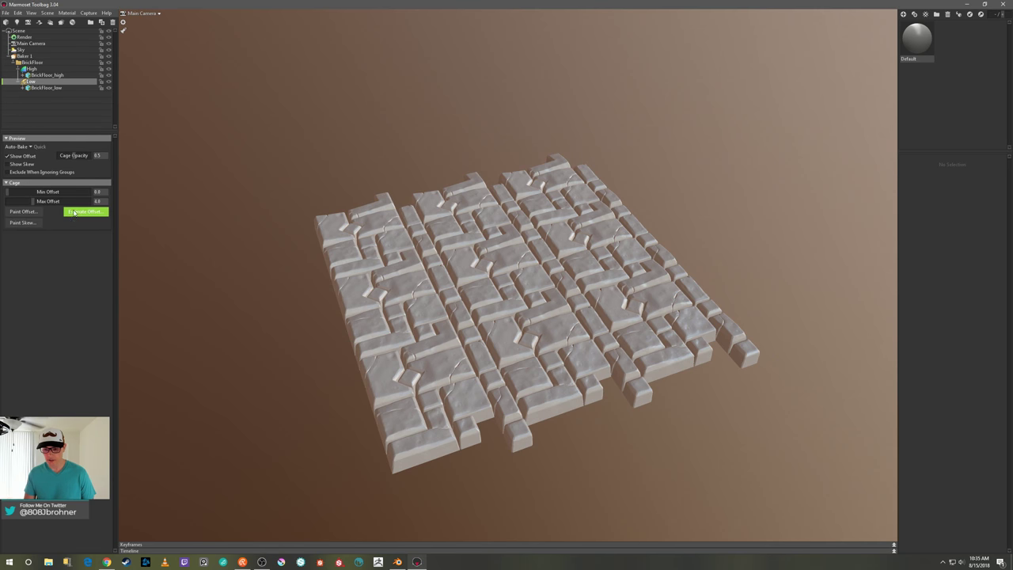
scroll(231, 221, up, 5)
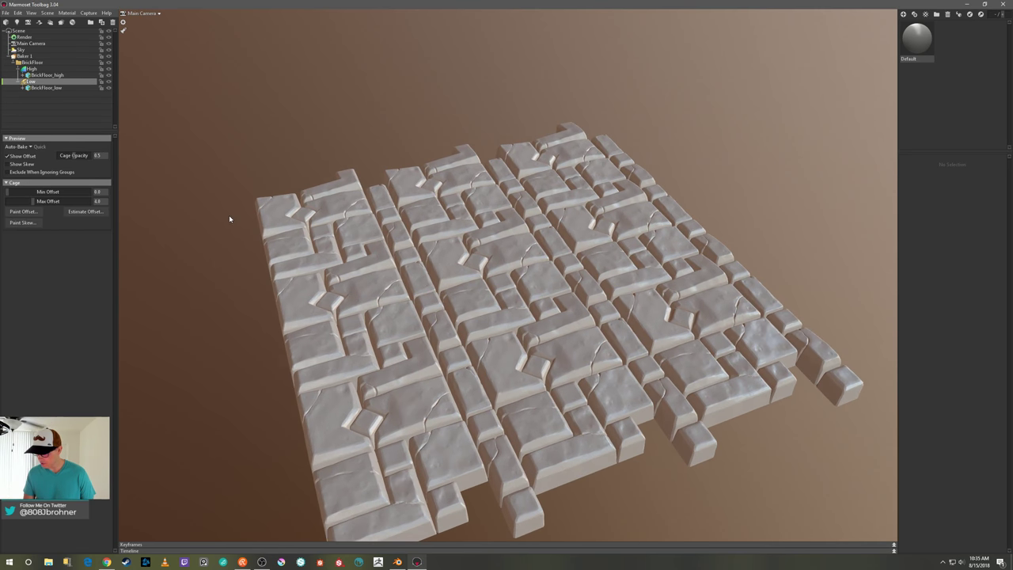
drag(228, 218, 190, 204)
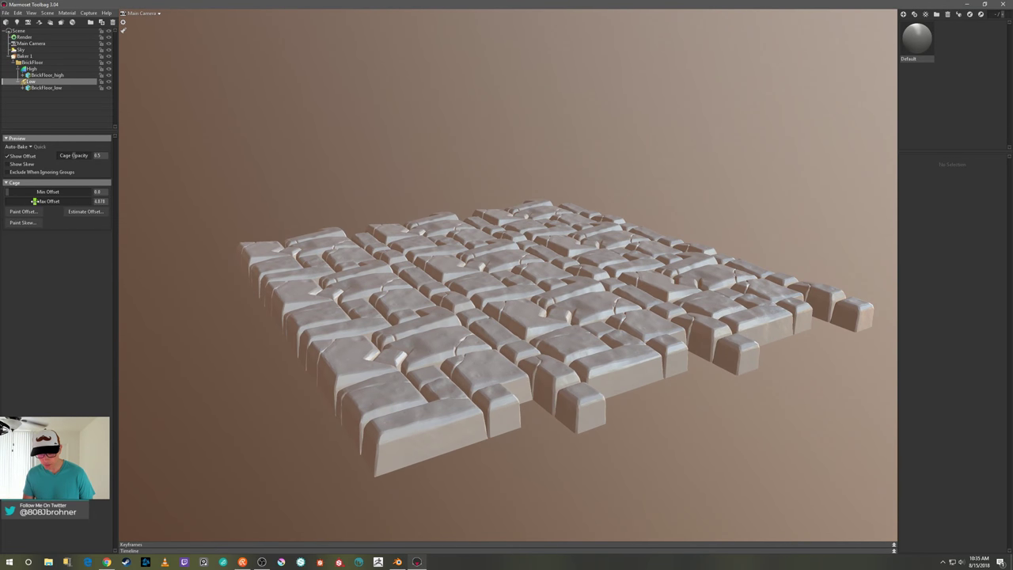
drag(39, 201, 72, 211)
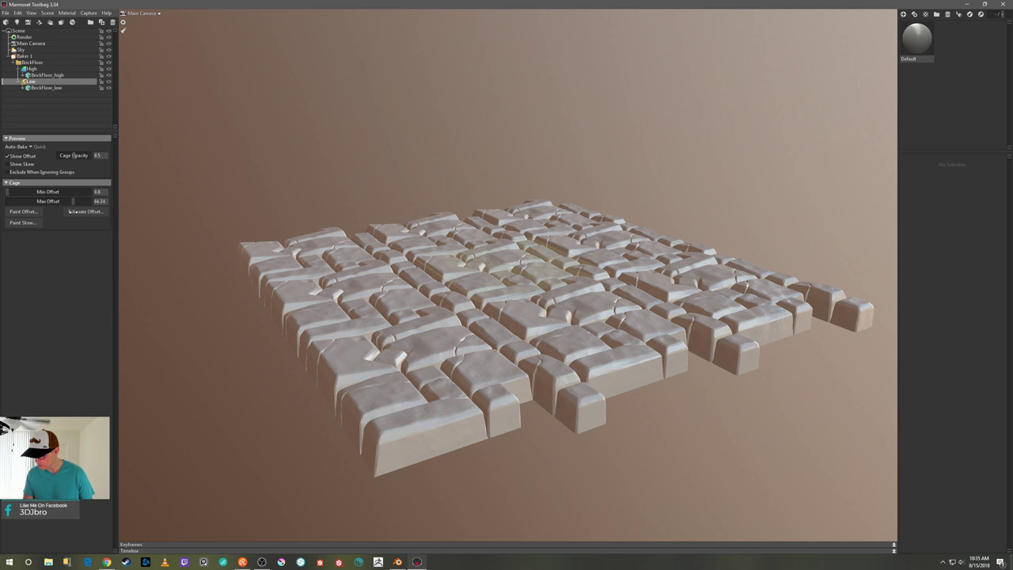
click(72, 211)
- Save the bake output as StoneFloor in the Tiable_StoneFloor project's Marmoset folder
click(534, 311)
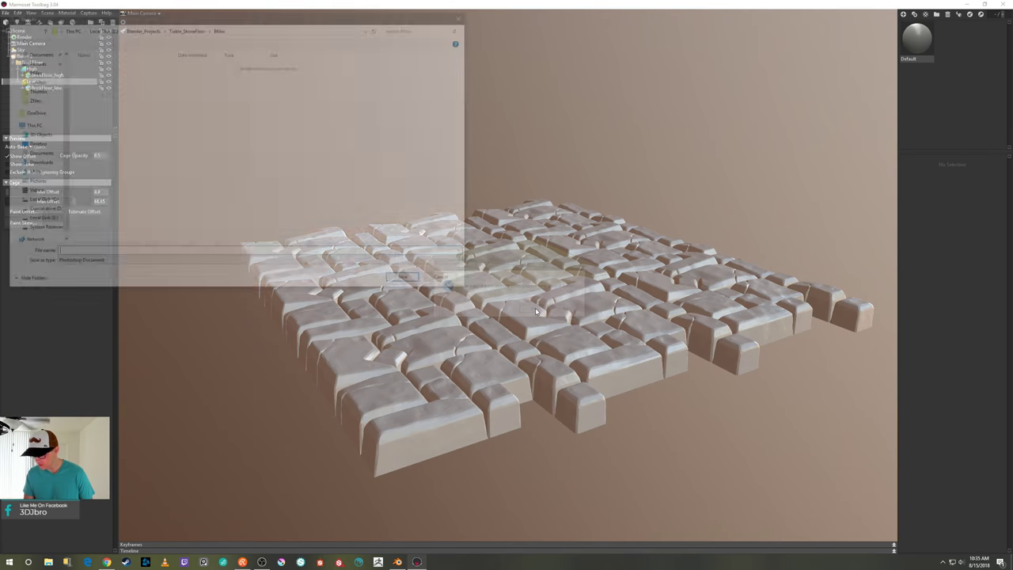
click(184, 28)
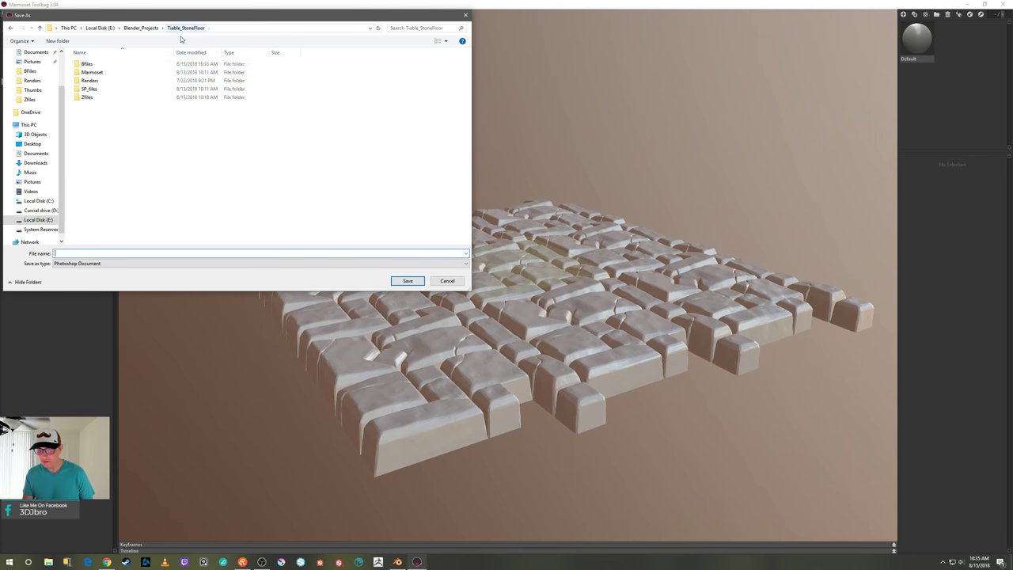
click(131, 72)
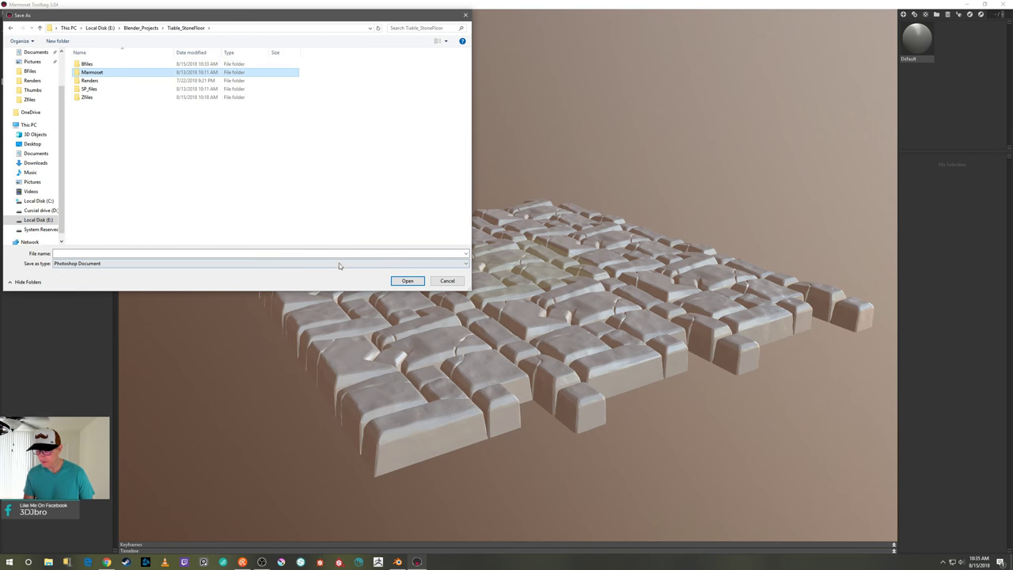
click(405, 281)
click(359, 253)
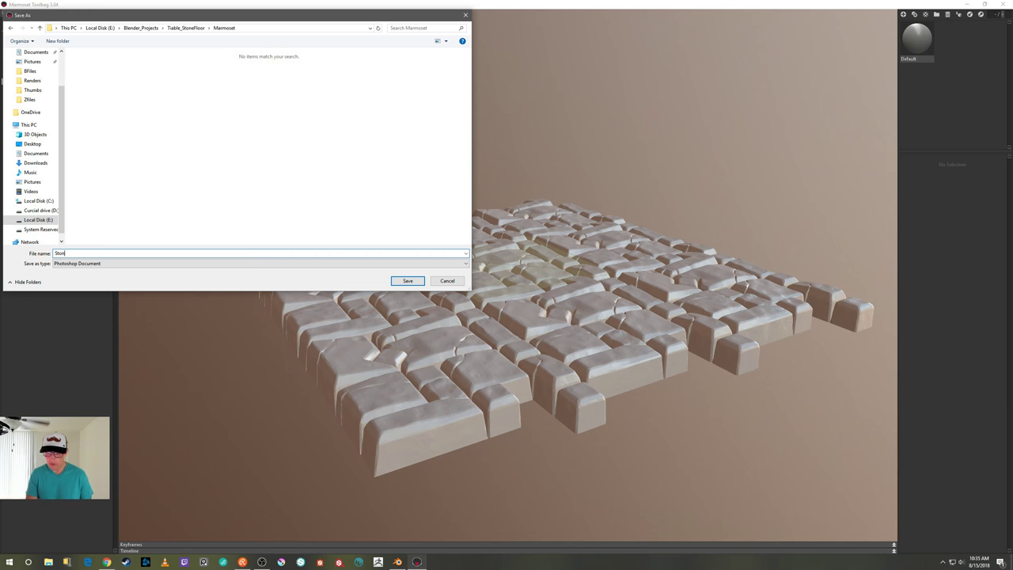
text(StoneFloor)
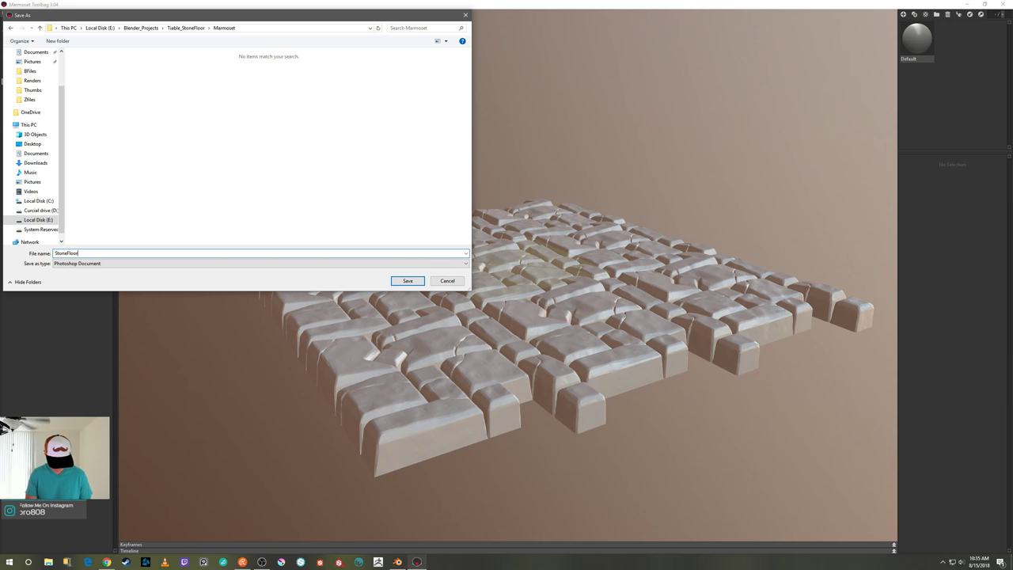
key(Return)
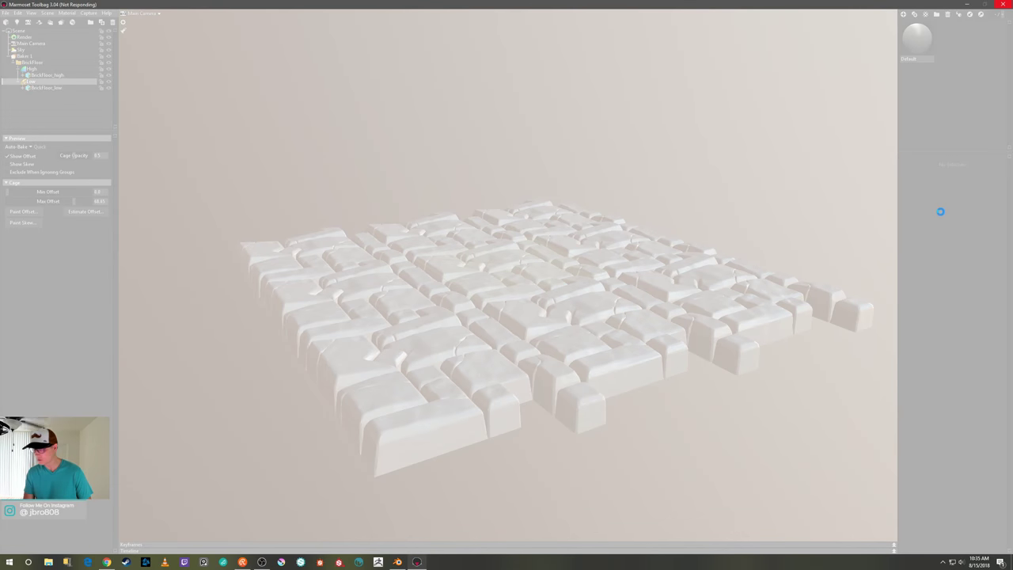
- Set the cage's Max Offset to 73.64 and hide the high-poly brick group
scroll(731, 189, up, 5)
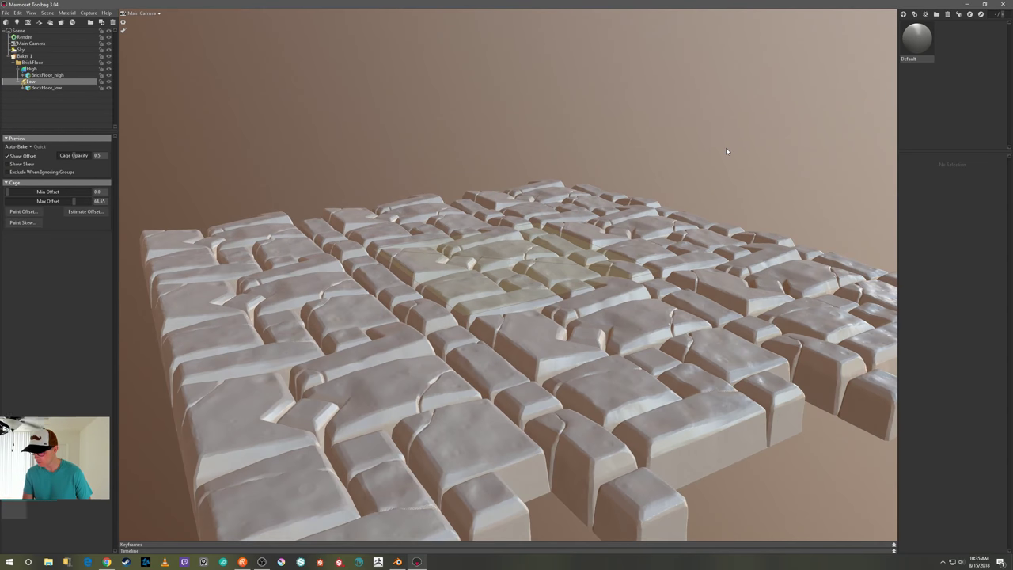
scroll(718, 143, up, 5)
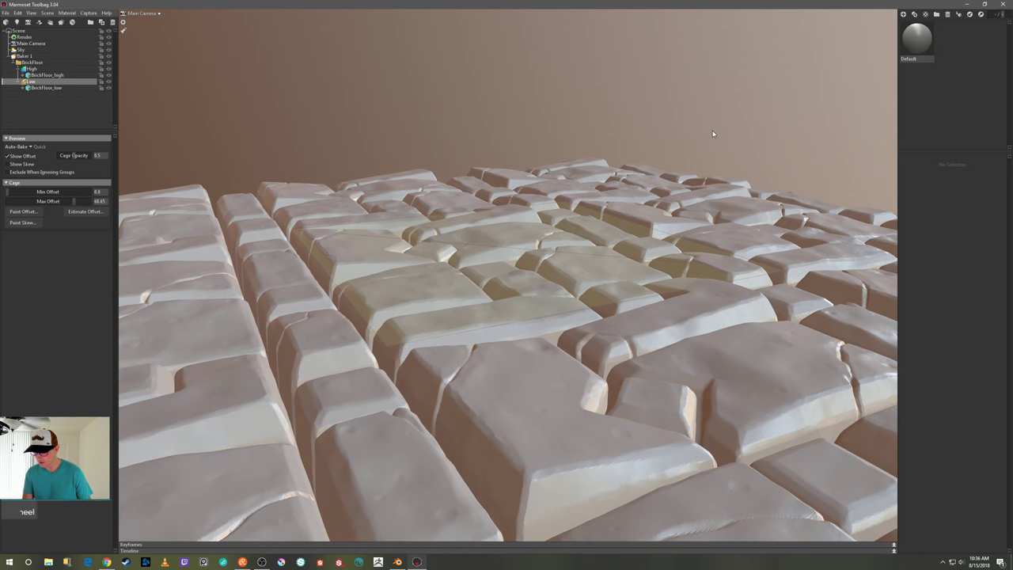
scroll(712, 103, up, 3)
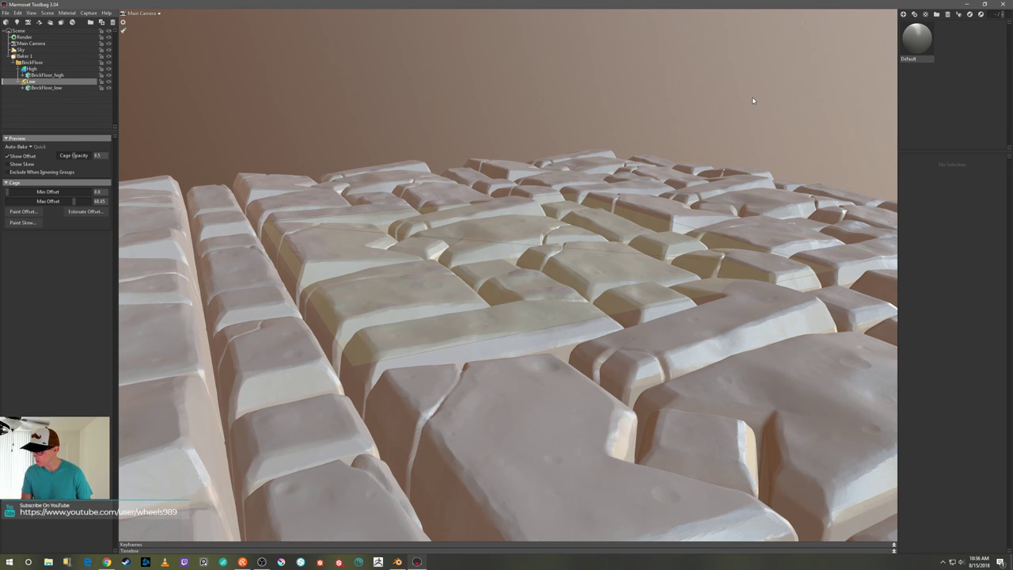
mouse_move(751, 100)
mouse_down()
mouse_move(731, 86)
mouse_move(764, 102)
mouse_move(753, 121)
mouse_move(734, 129)
mouse_move(724, 120)
mouse_move(748, 118)
mouse_move(741, 113)
mouse_up()
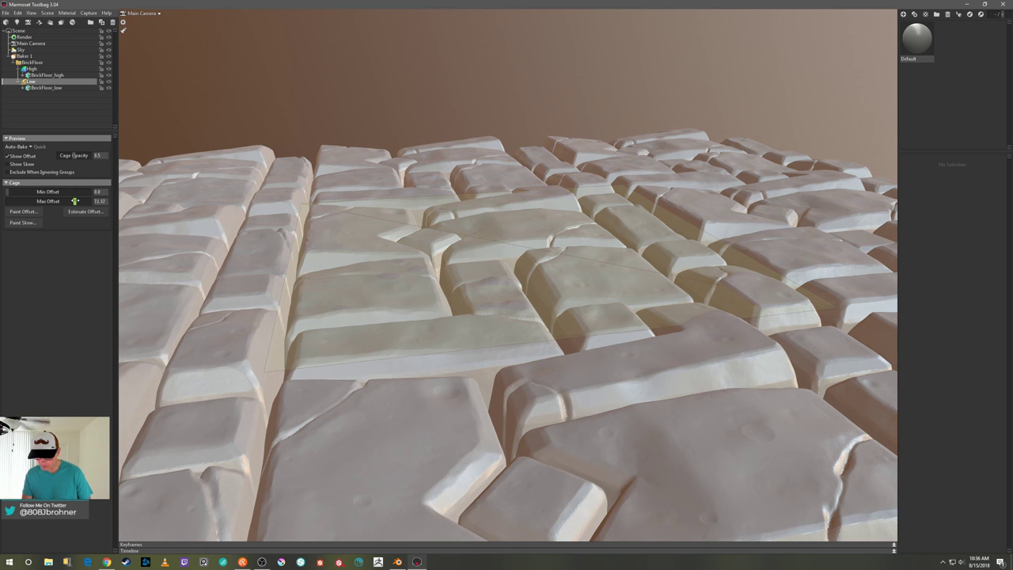
drag(75, 201, 76, 201)
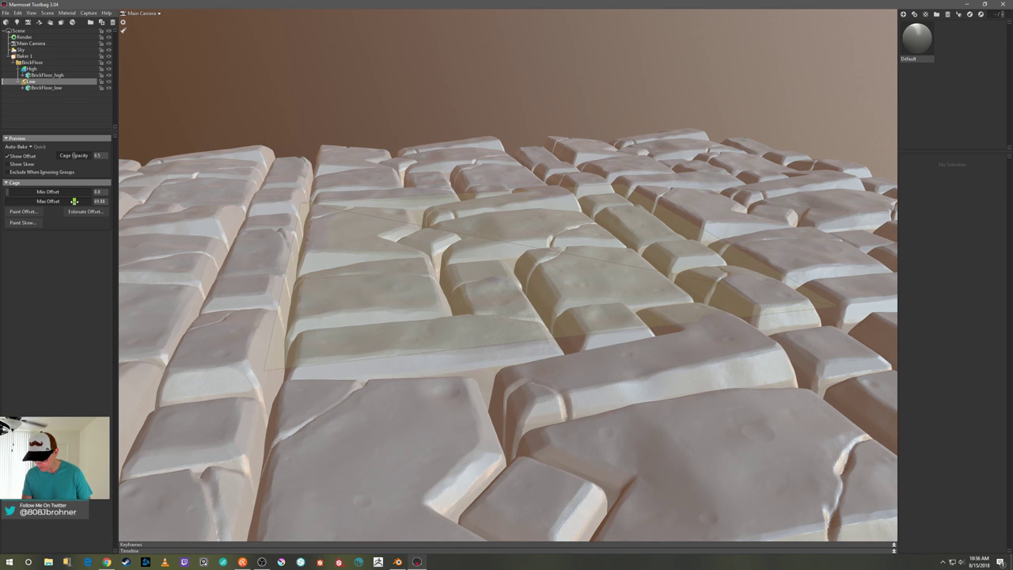
drag(73, 201, 75, 201)
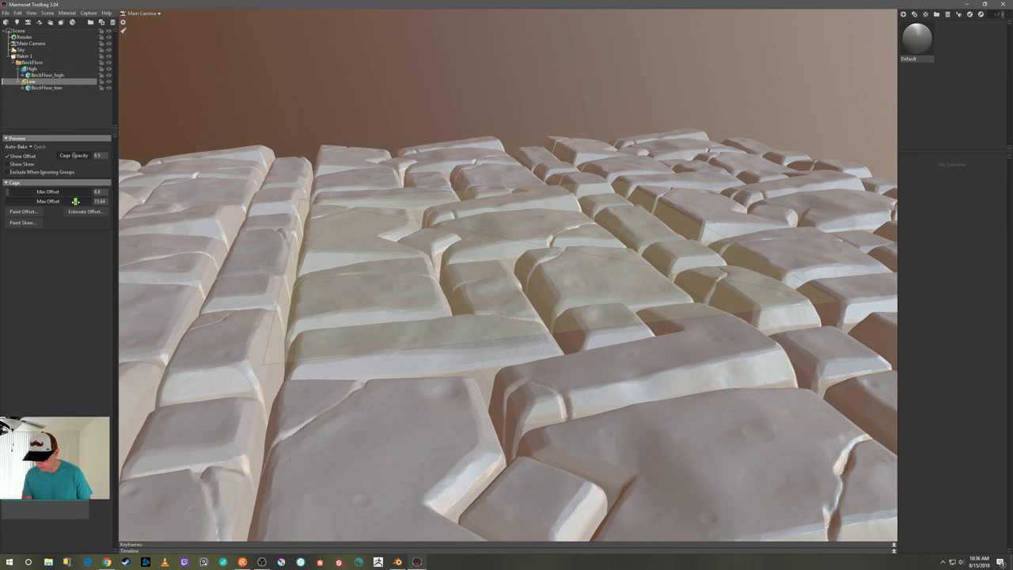
drag(272, 109, 286, 127)
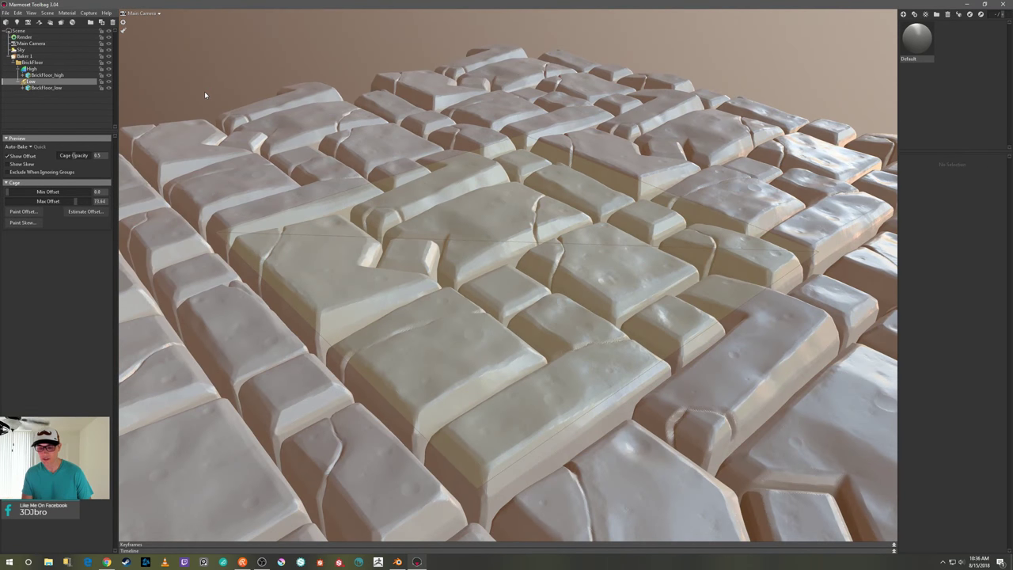
click(110, 71)
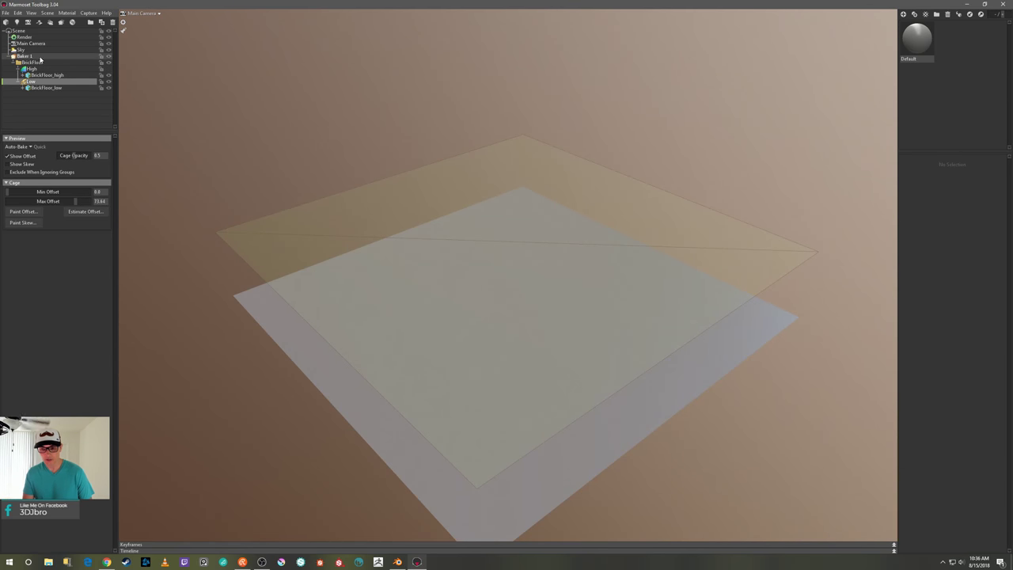
- Bake Baker 1's maps and preview the baked brick detail on the low plane
click(28, 57)
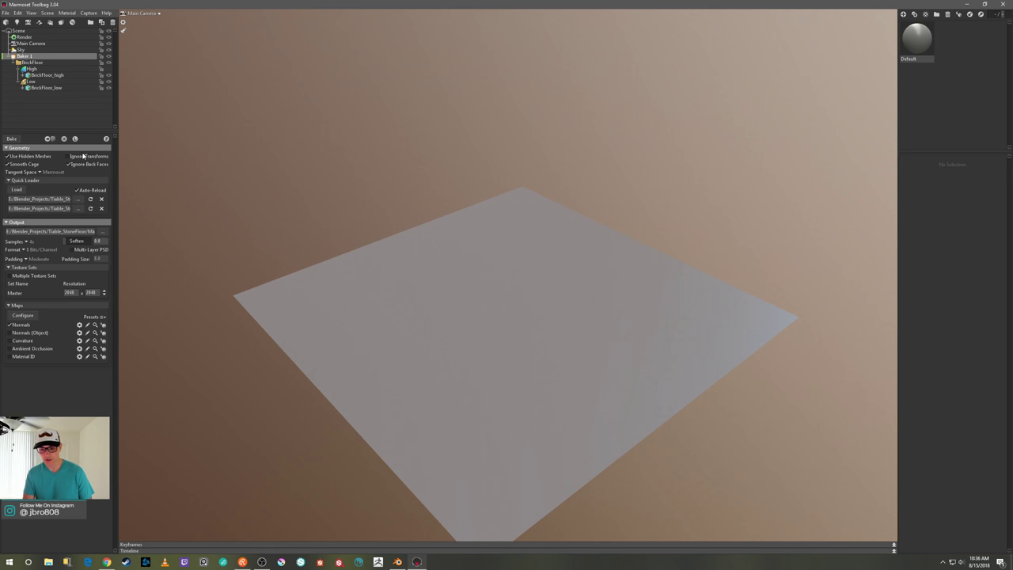
click(11, 139)
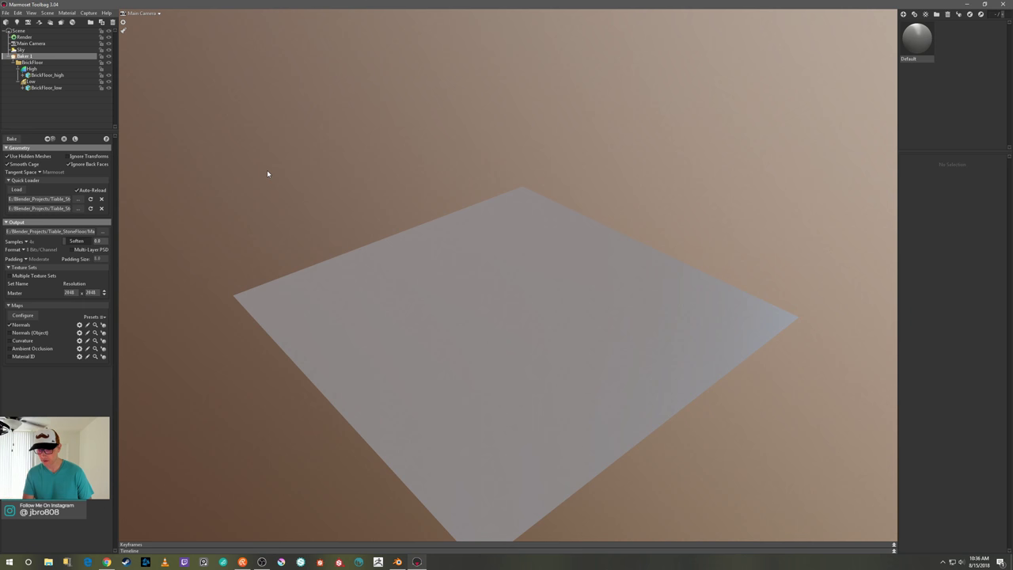
click(107, 139)
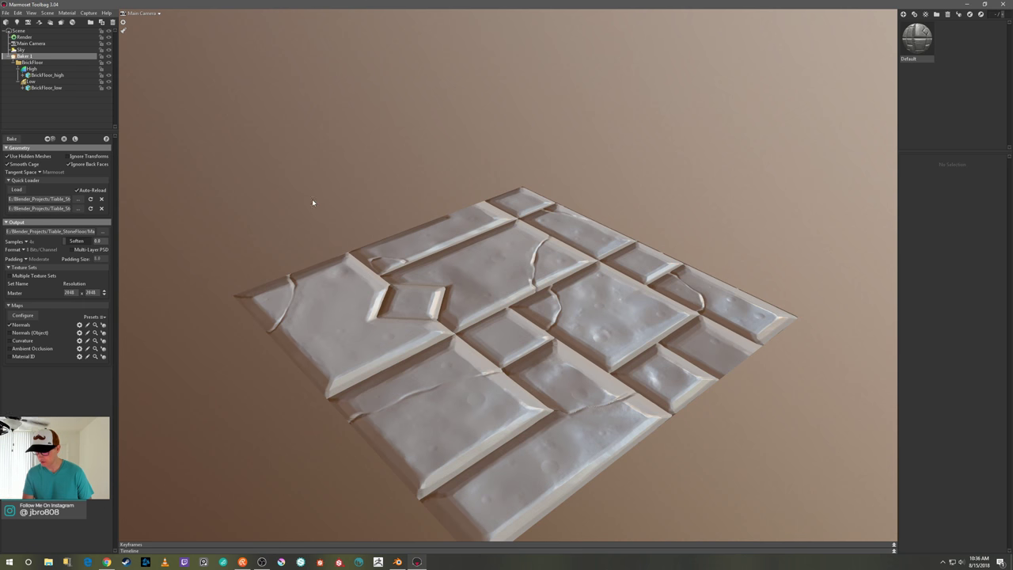
- Rotate the view and sky lighting across the baked tile, then switch back to Blender
scroll(313, 200, down, 5)
drag(339, 169, 575, 268)
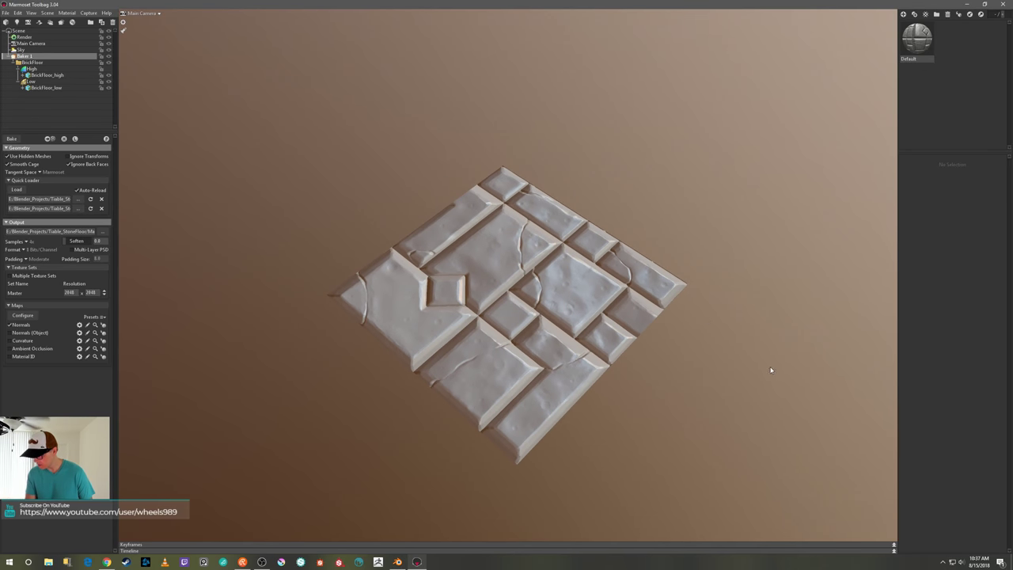
mouse_move(770, 370)
shift+mouse_down()
mouse_move(622, 415)
mouse_move(642, 375)
mouse_move(545, 402)
mouse_move(544, 413)
shift+mouse_up()
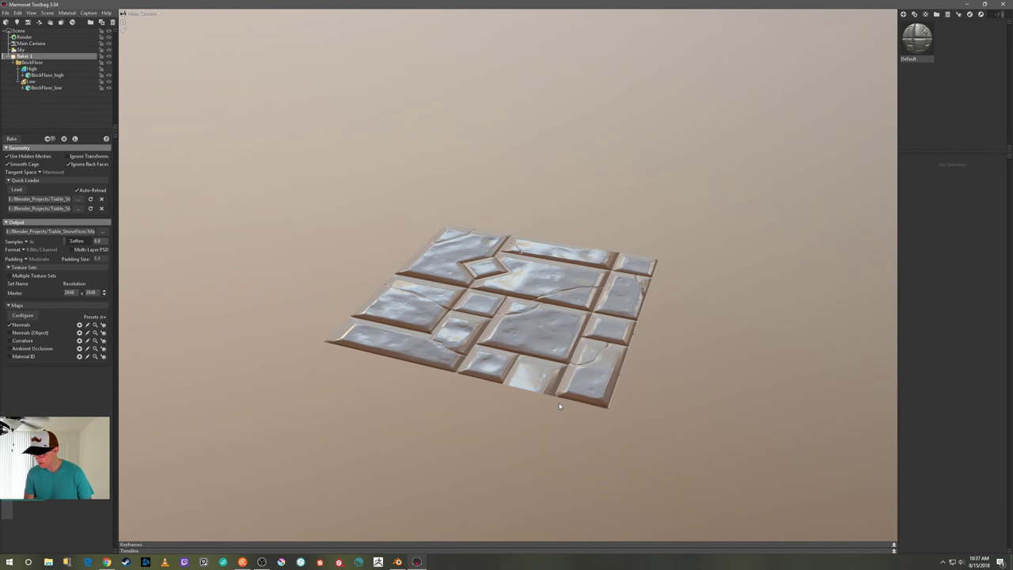
click(397, 562)
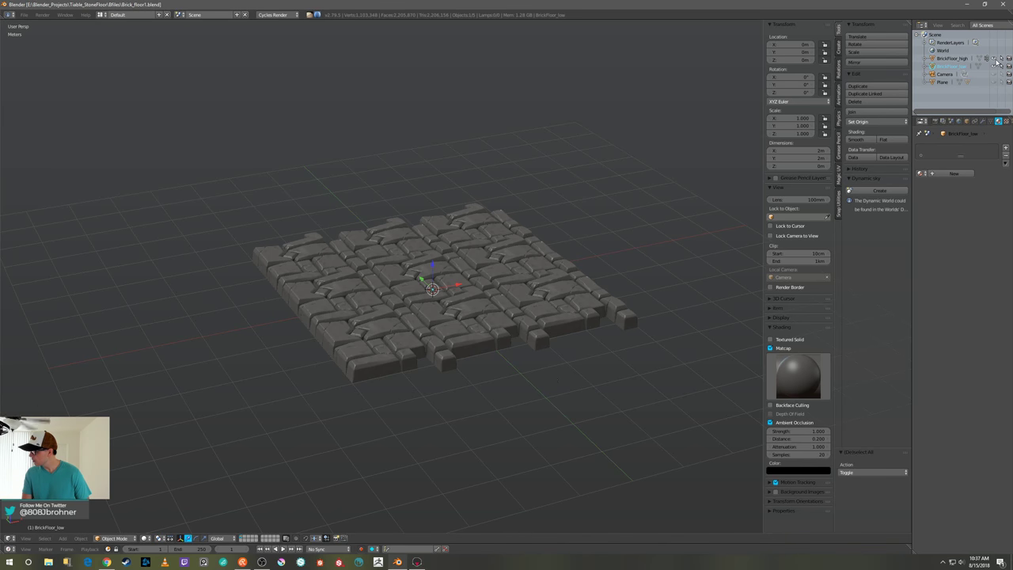
- Hide the high-poly floor, rename the plane's material to StoneFloor, and return to Marmoset Toolbag
click(994, 59)
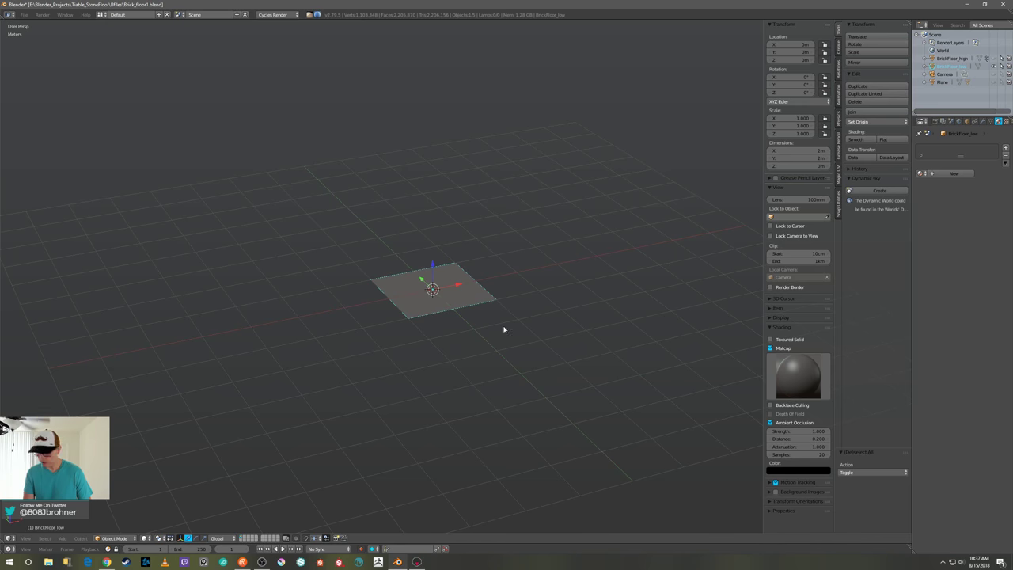
click(954, 173)
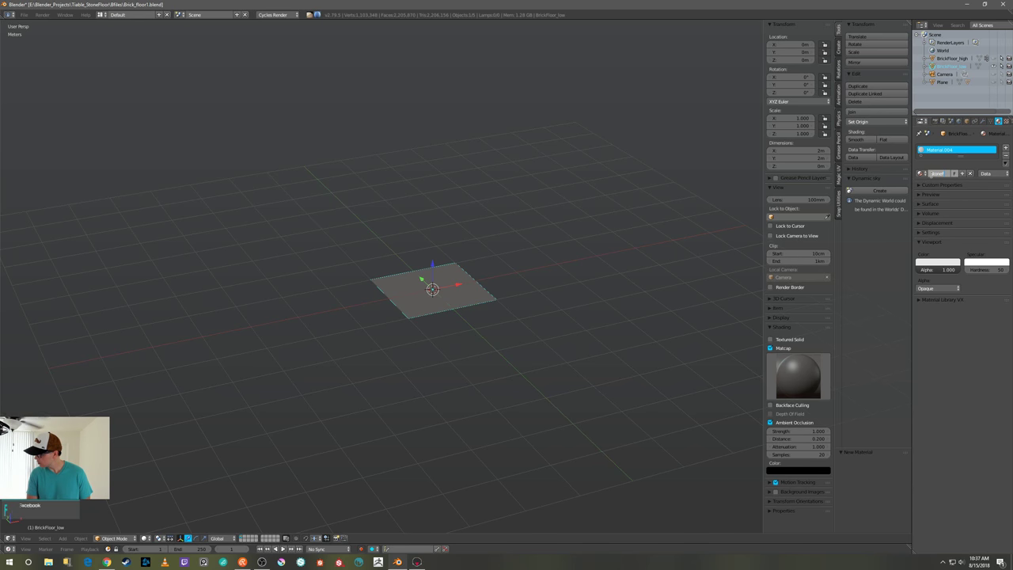
key(Return)
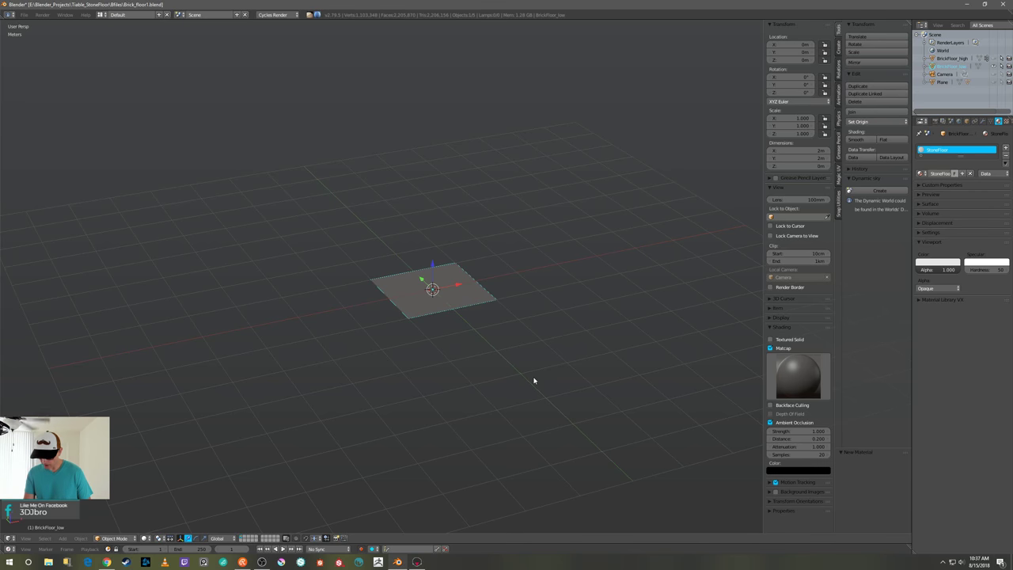
click(417, 562)
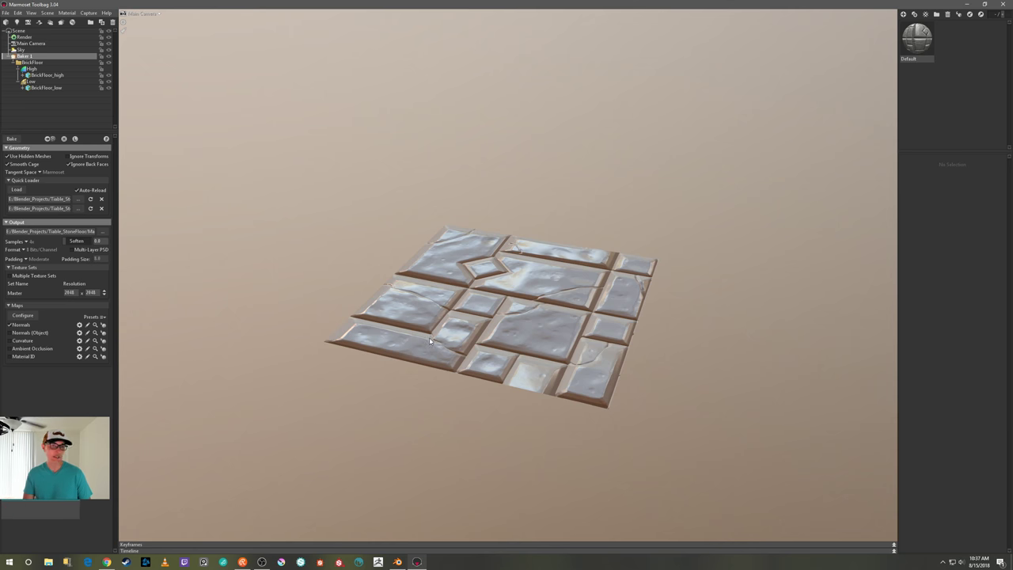
- Orbit around the baked brick tile in Marmoset, then switch back to Blender
drag(408, 365, 340, 409)
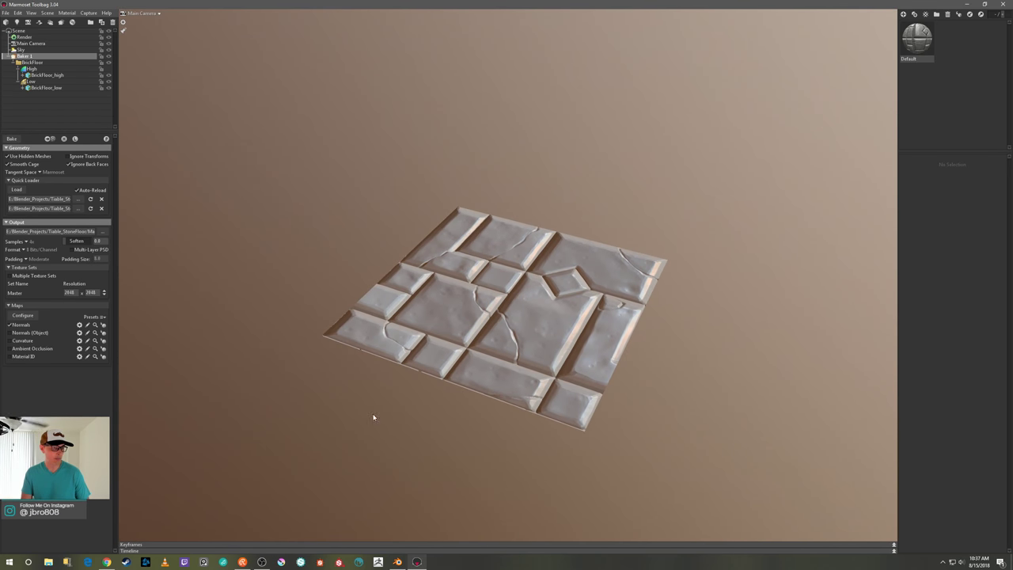
click(397, 562)
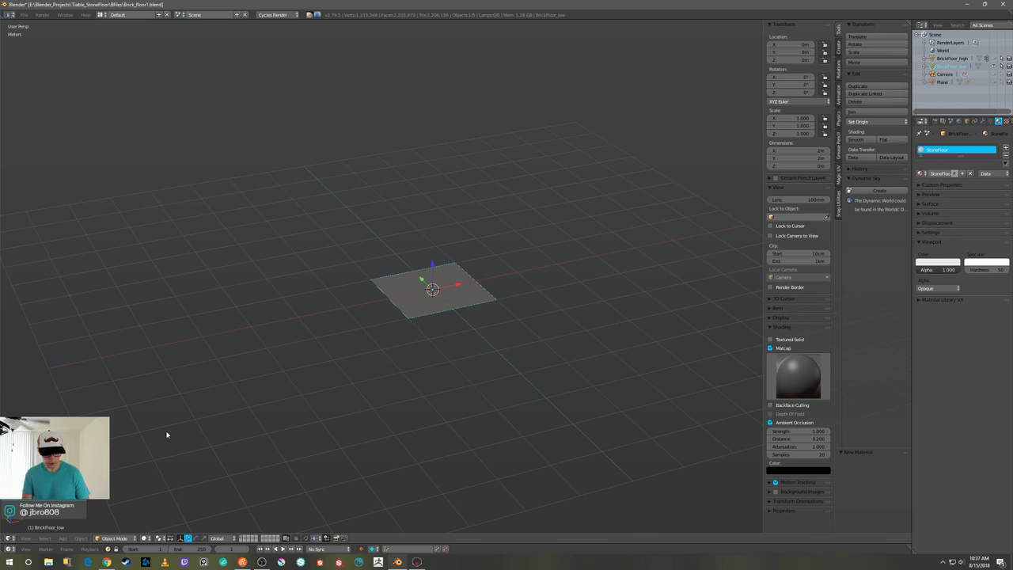
- Split the 3D view and turn the lower half into a Node Editor
drag(2, 538, 7, 299)
click(8, 539)
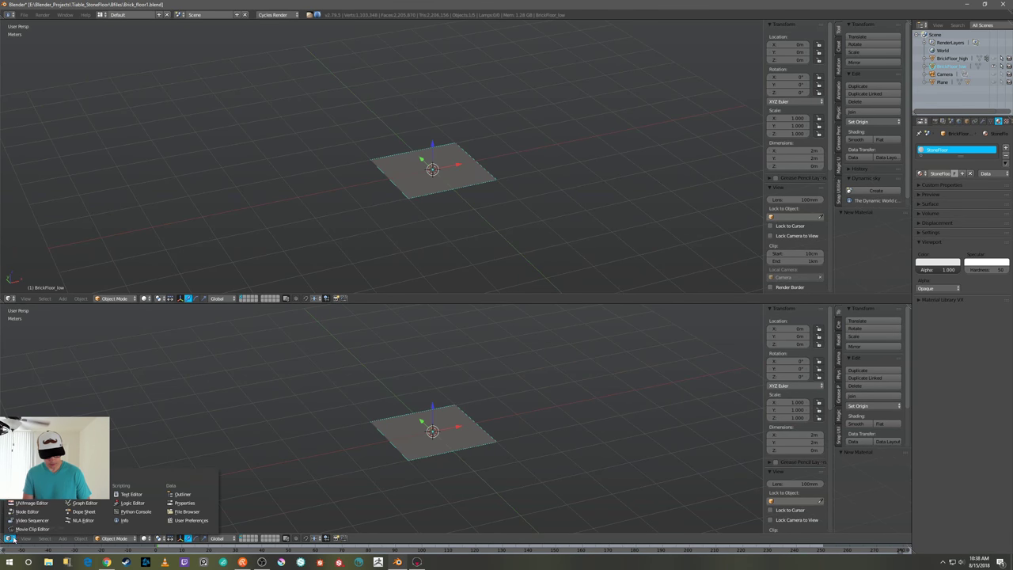
click(35, 512)
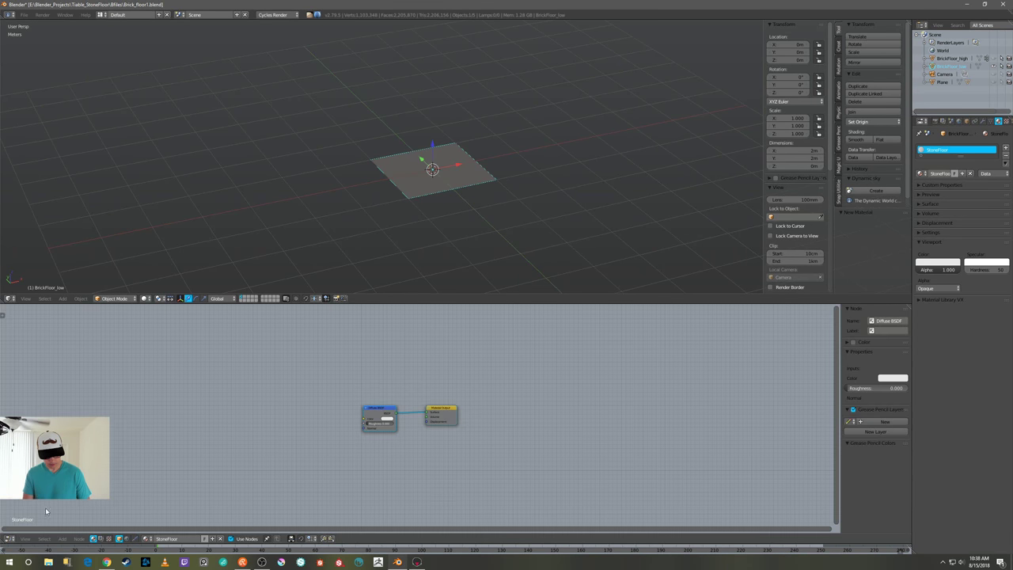
- Replace the Diffuse BSDF with a Principled BSDF connected to the Material Output Surface
click(384, 410)
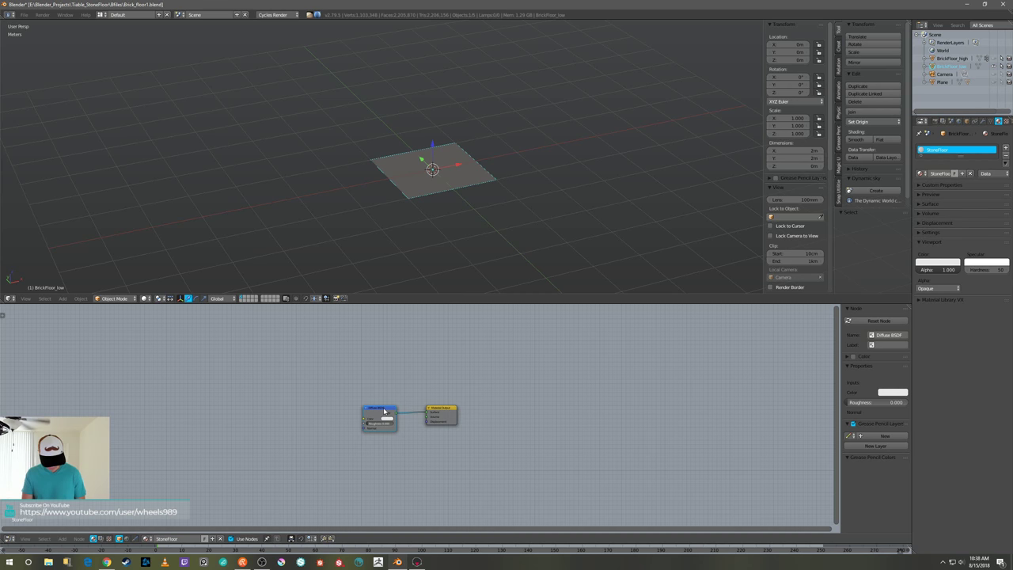
key(x)
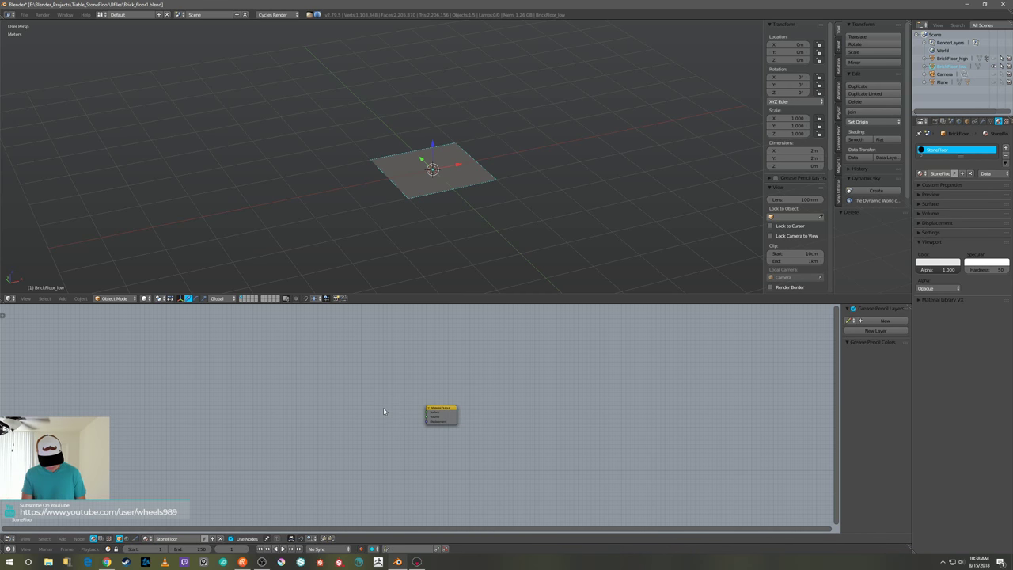
key(shift+a)
mouse_move(380, 441)
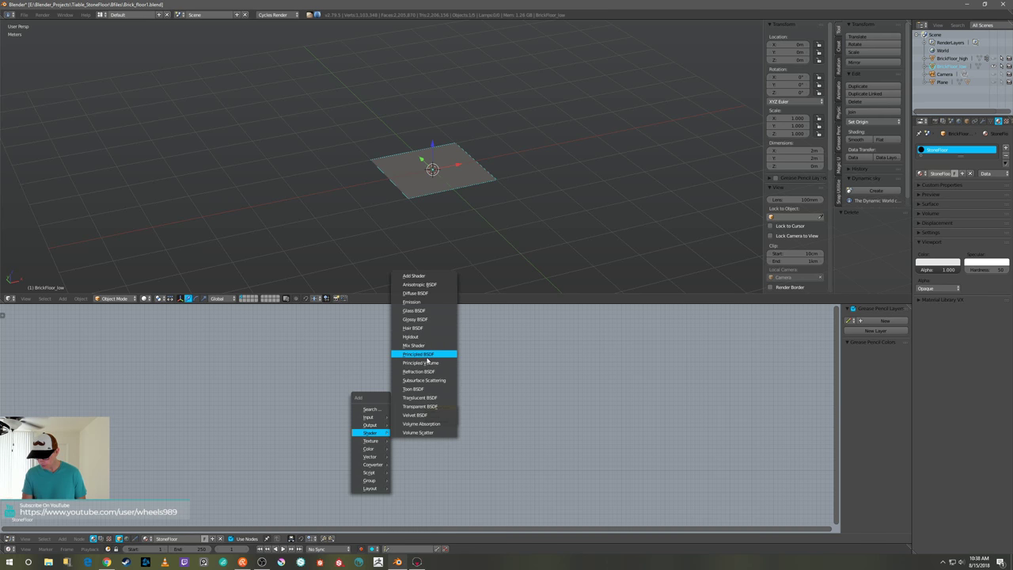
click(427, 354)
click(338, 370)
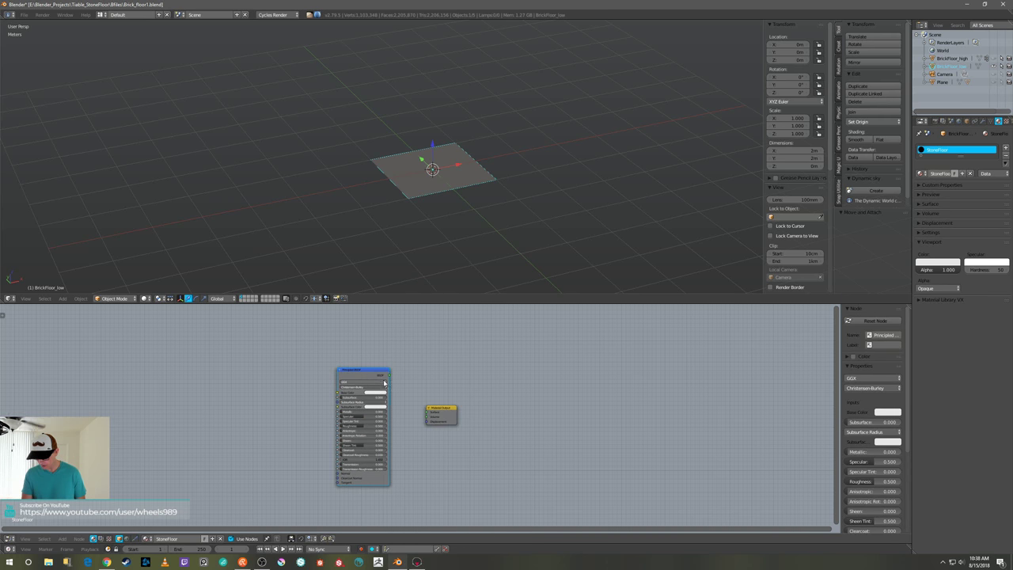
drag(388, 376, 428, 412)
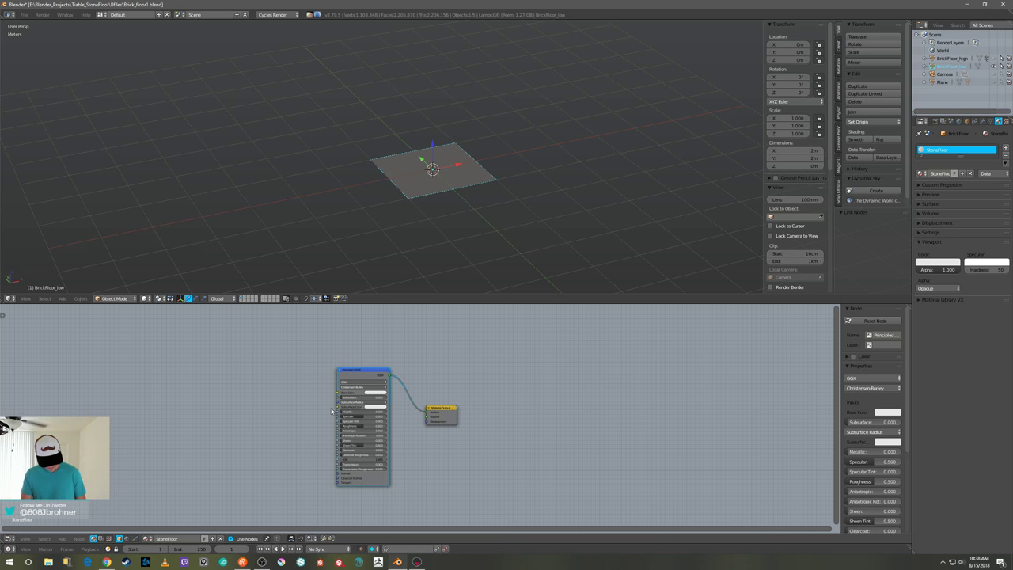
- Run Principled Texture Setup with StoneFloor_normal.psd from the E: drive Marmoset folder
key(ctrl+shift+t)
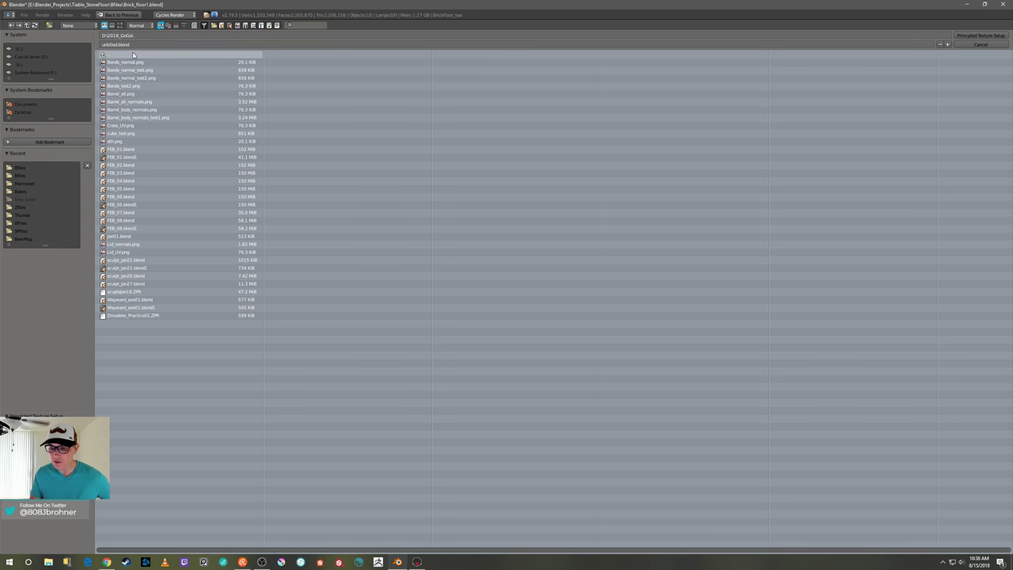
click(103, 57)
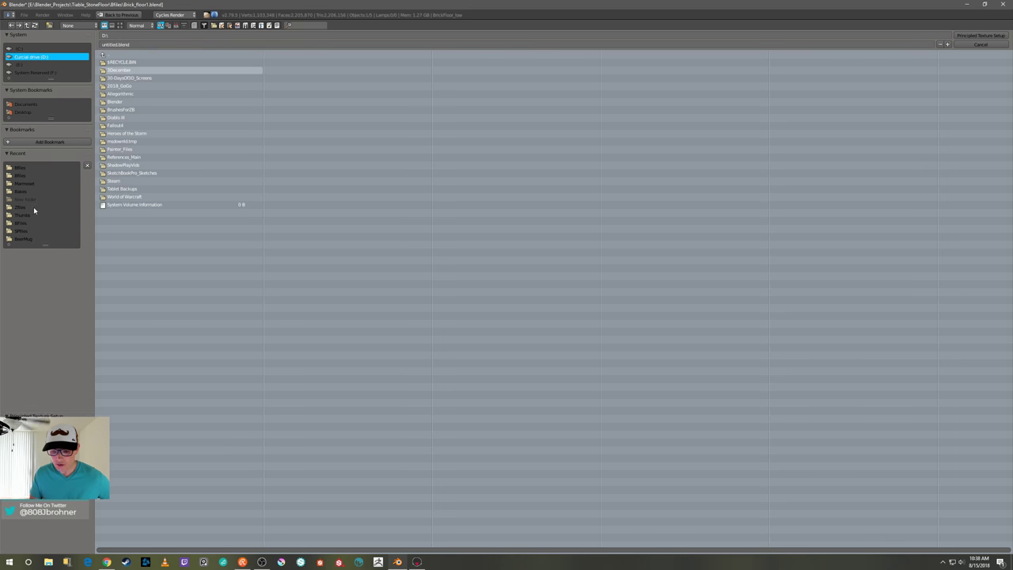
click(25, 65)
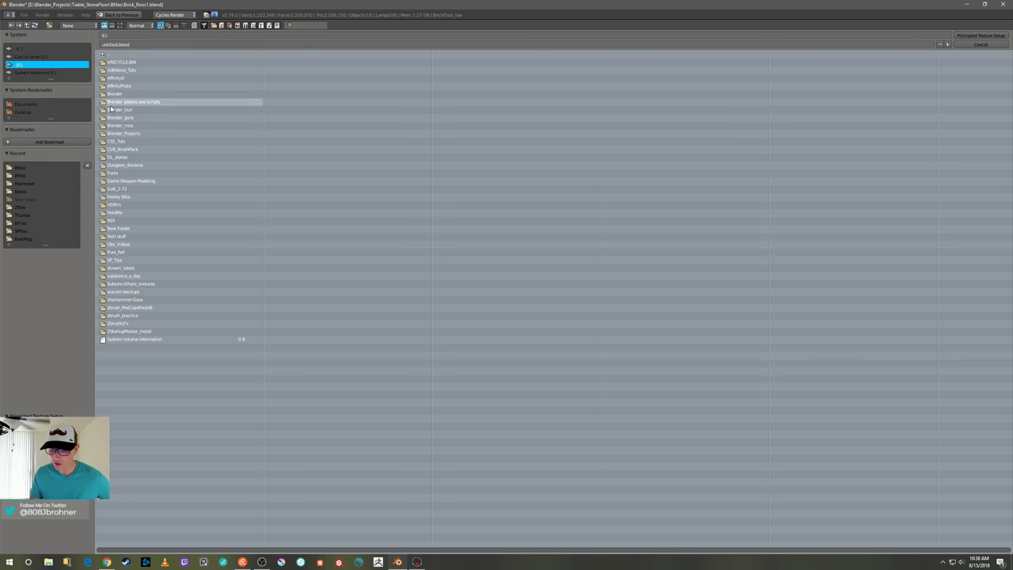
click(136, 134)
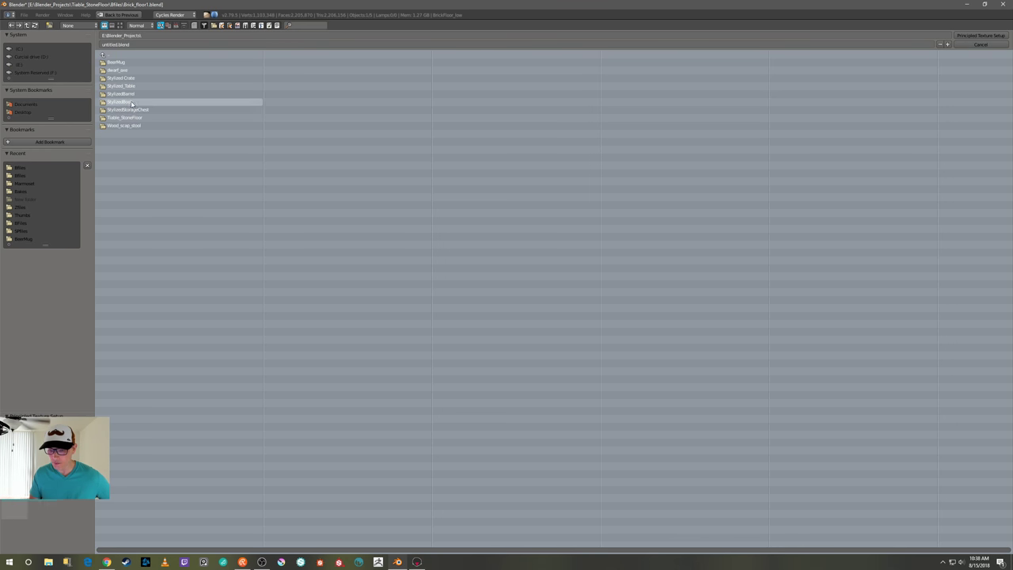
click(131, 118)
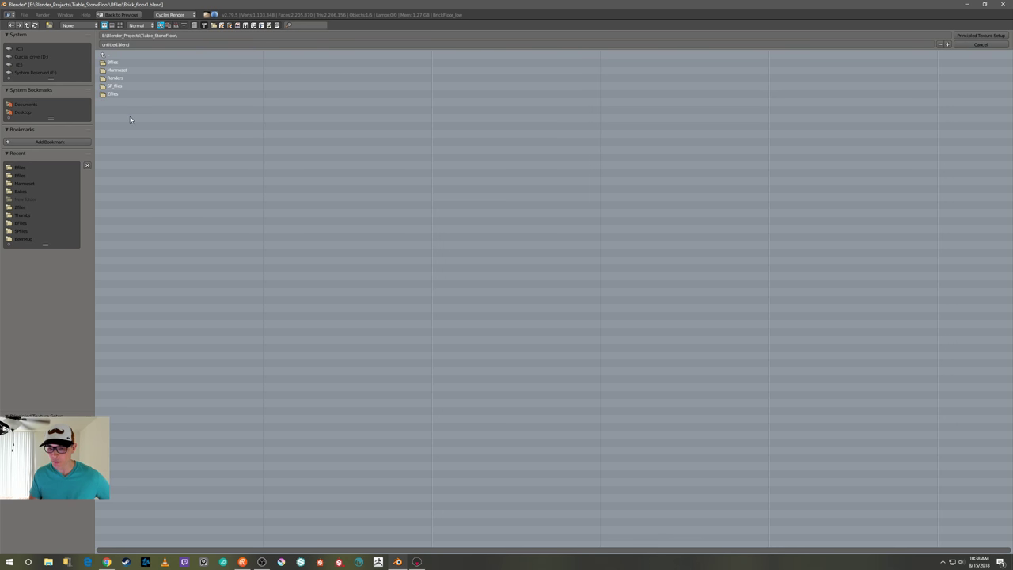
click(117, 71)
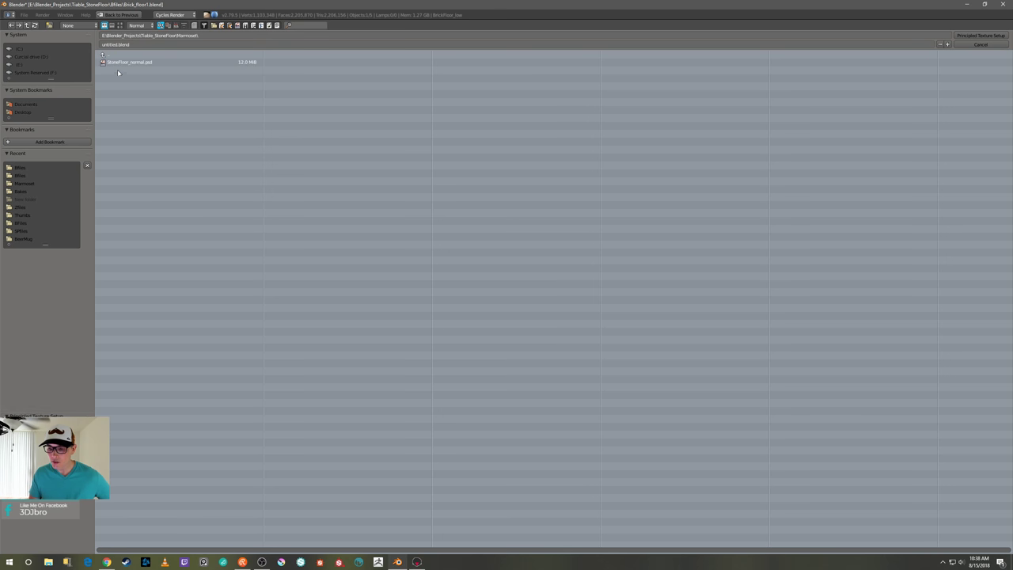
click(965, 37)
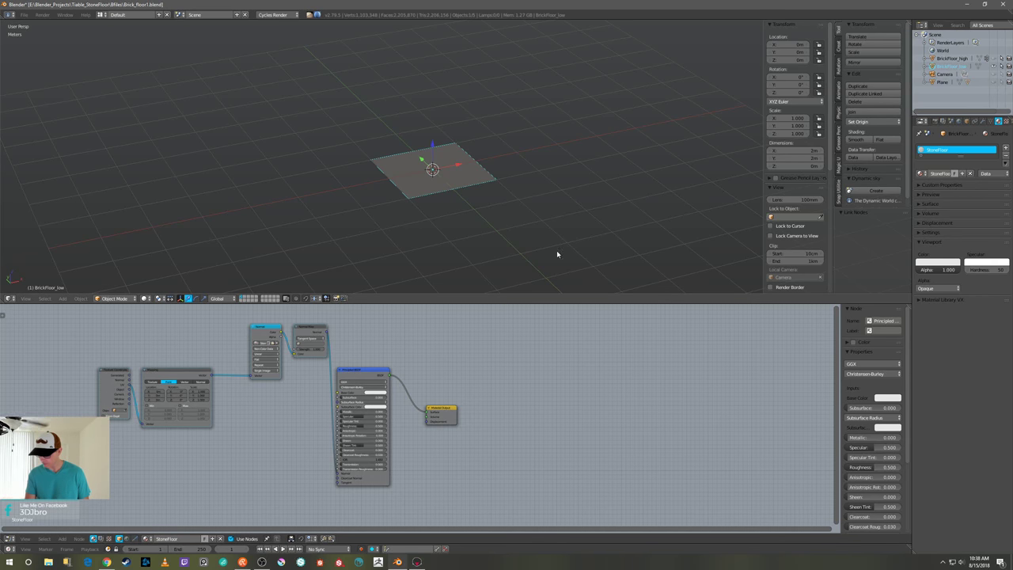
- View the textured brick floor in Rendered shading
key(z)
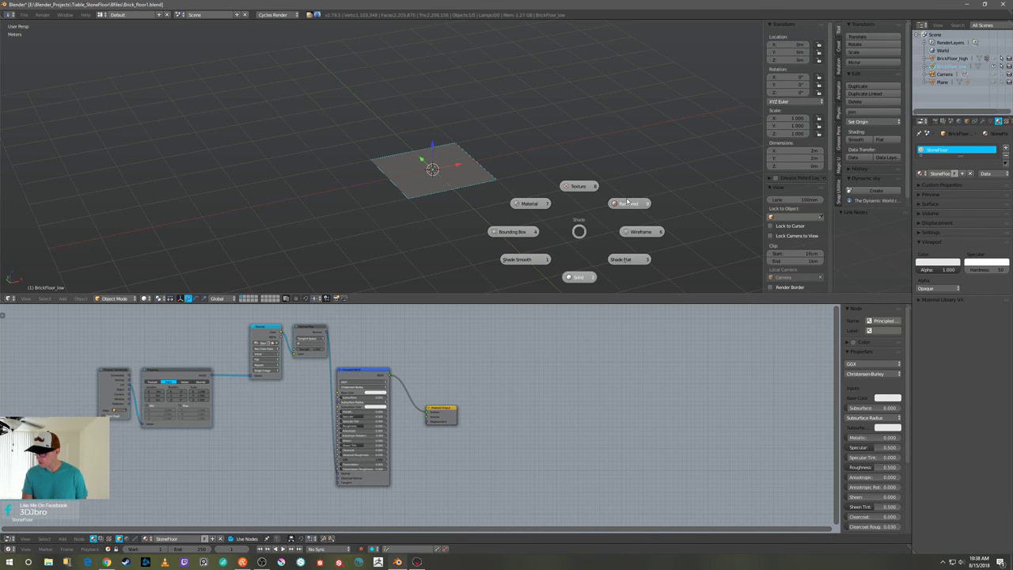
click(628, 203)
scroll(604, 187, up, 6)
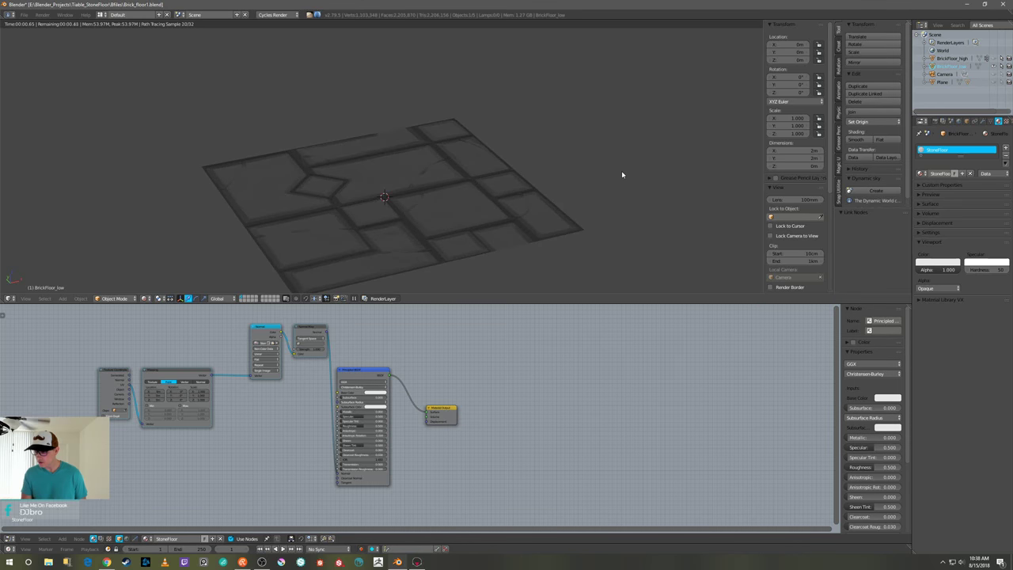
scroll(613, 184, down, 2)
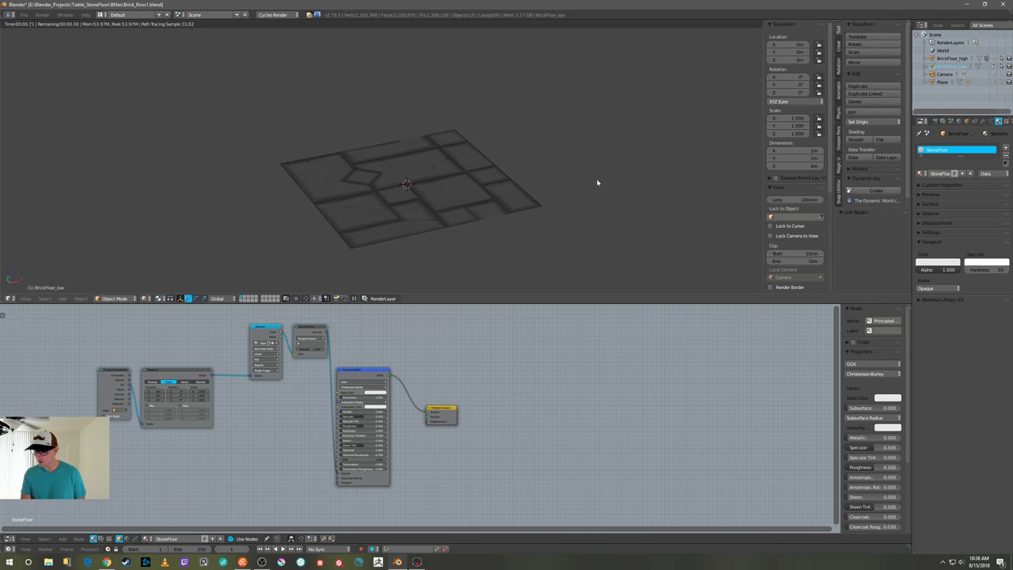
- Add a Sun lamp and raise it about 2.55 m above the floor plane in Solid shading
key(shift+a)
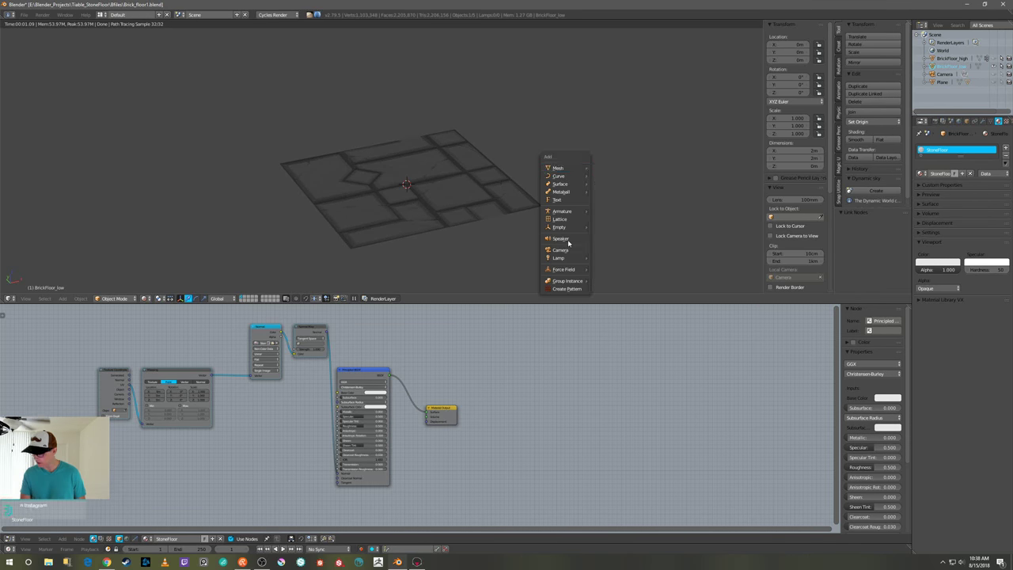
mouse_move(570, 262)
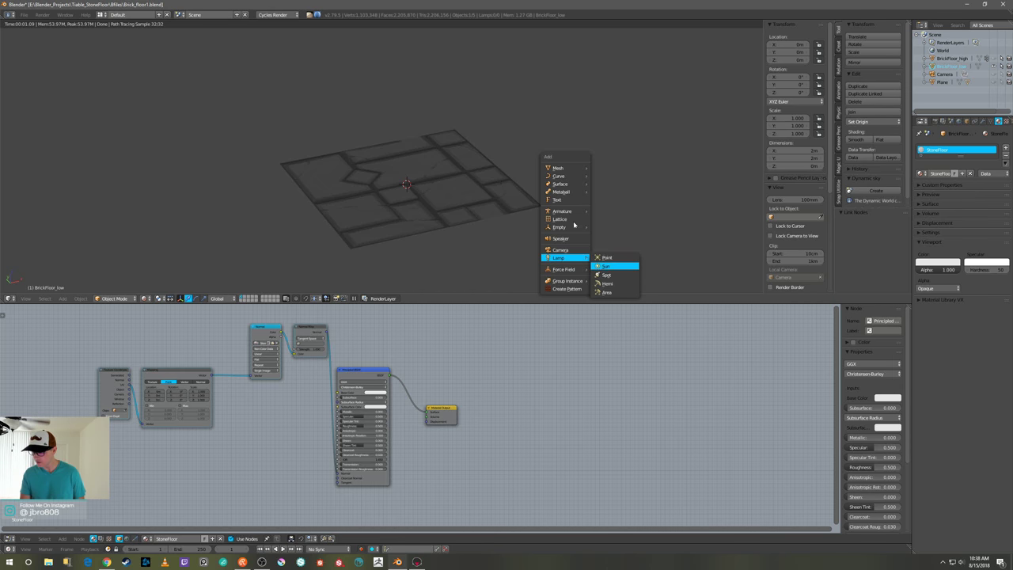
click(606, 266)
scroll(479, 171, up, 3)
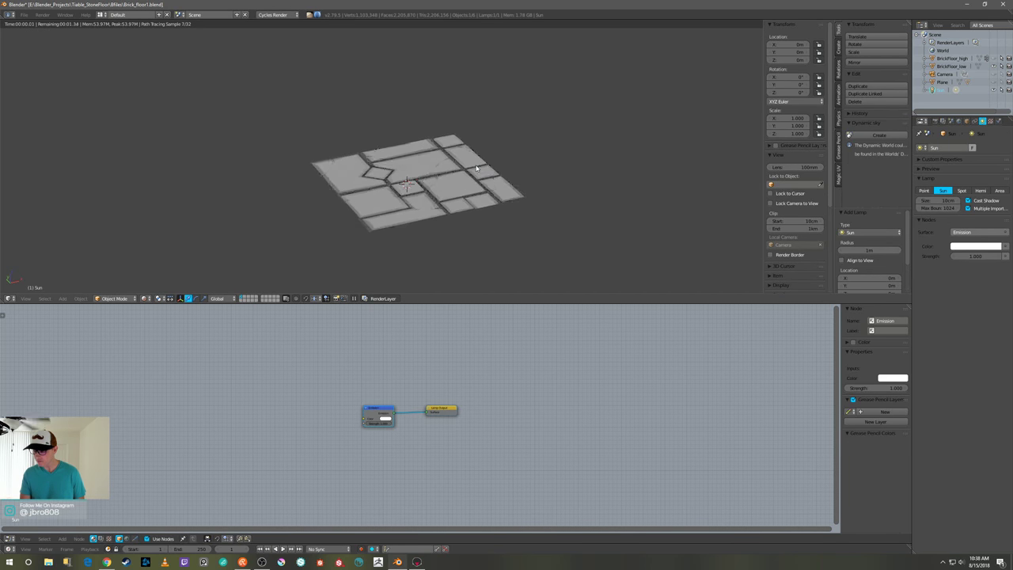
key(shift+z)
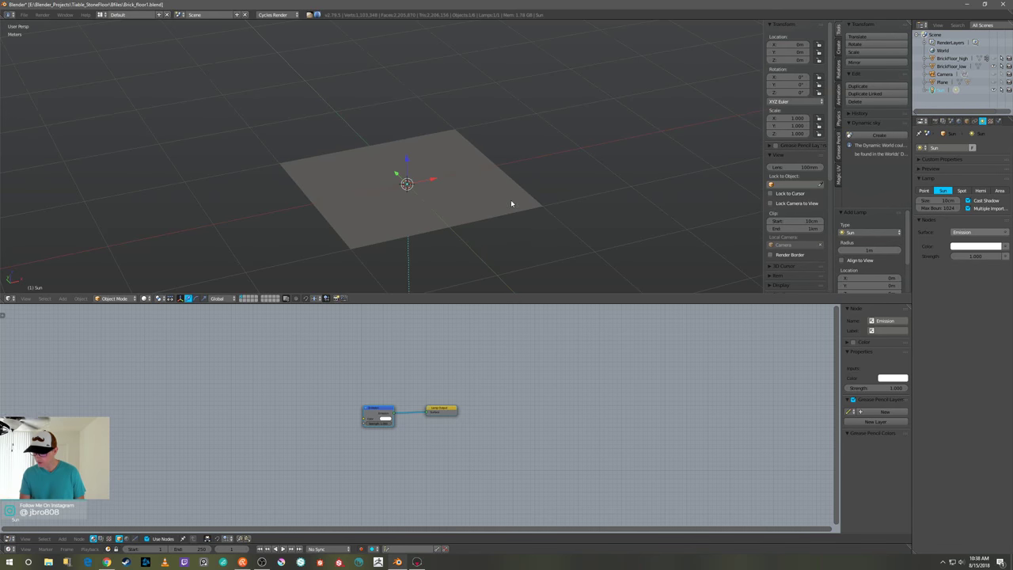
scroll(506, 190, down, 2)
right_click(486, 171)
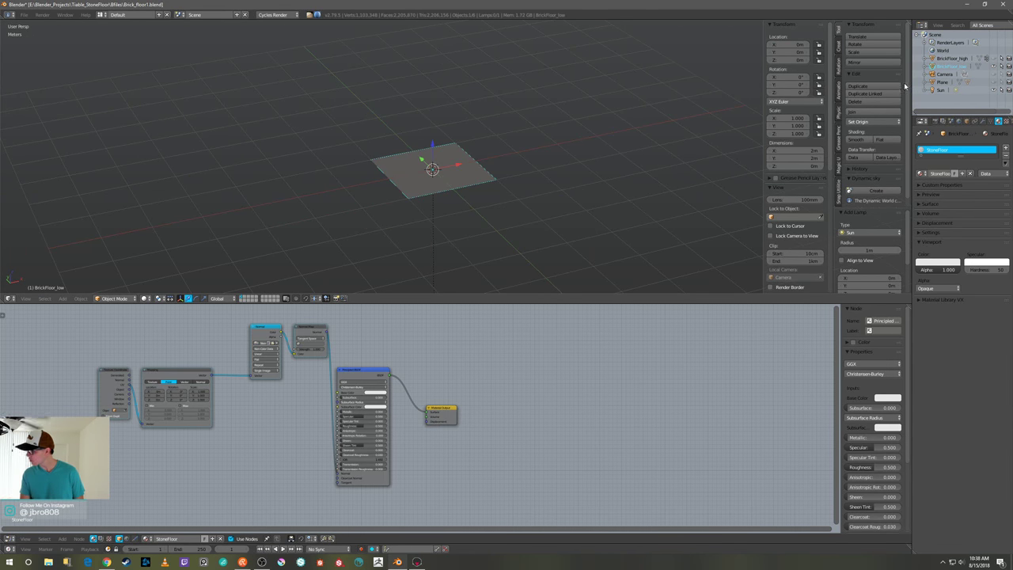
right_click(435, 171)
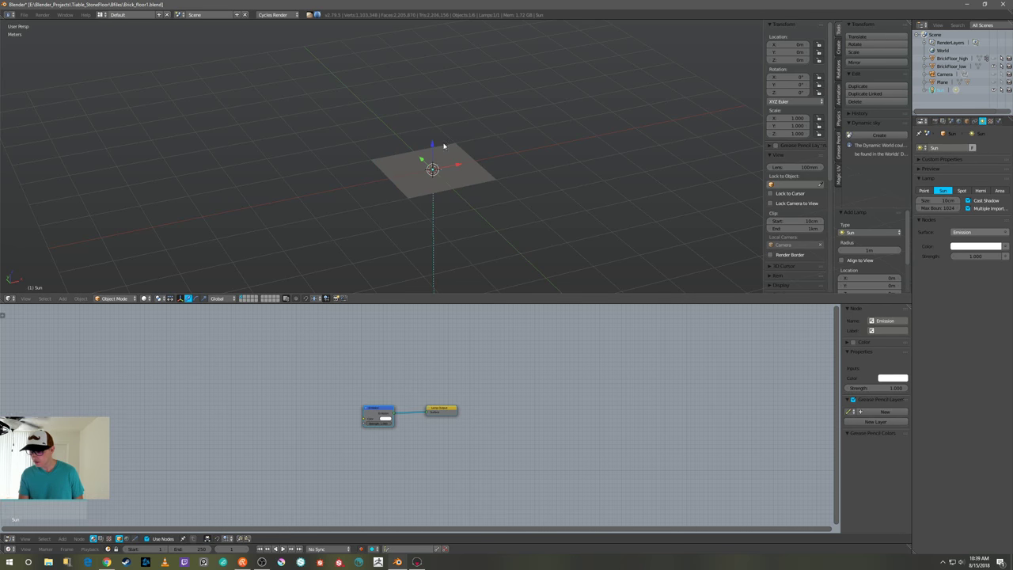
drag(432, 148, 440, 94)
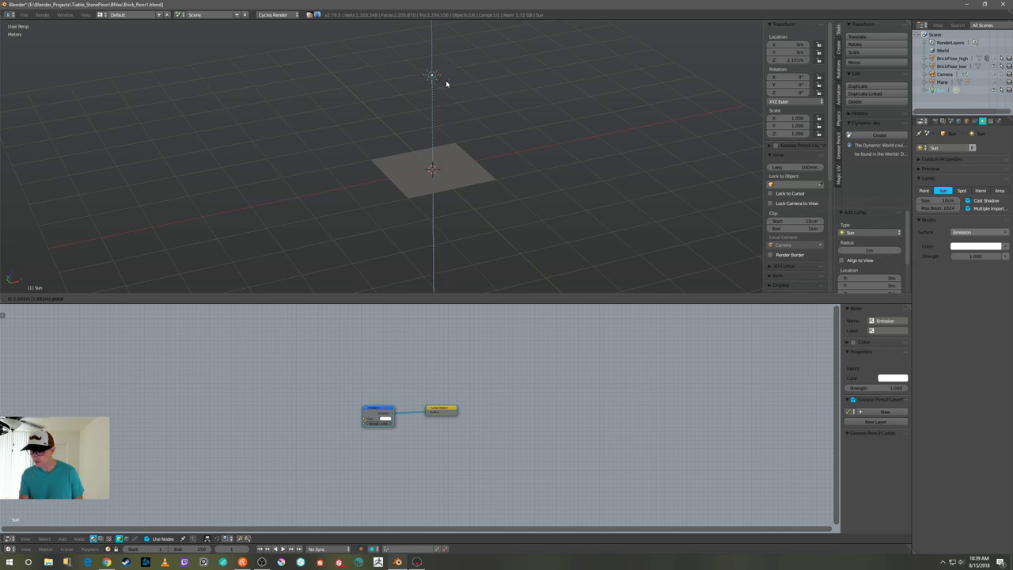
right_click(451, 158)
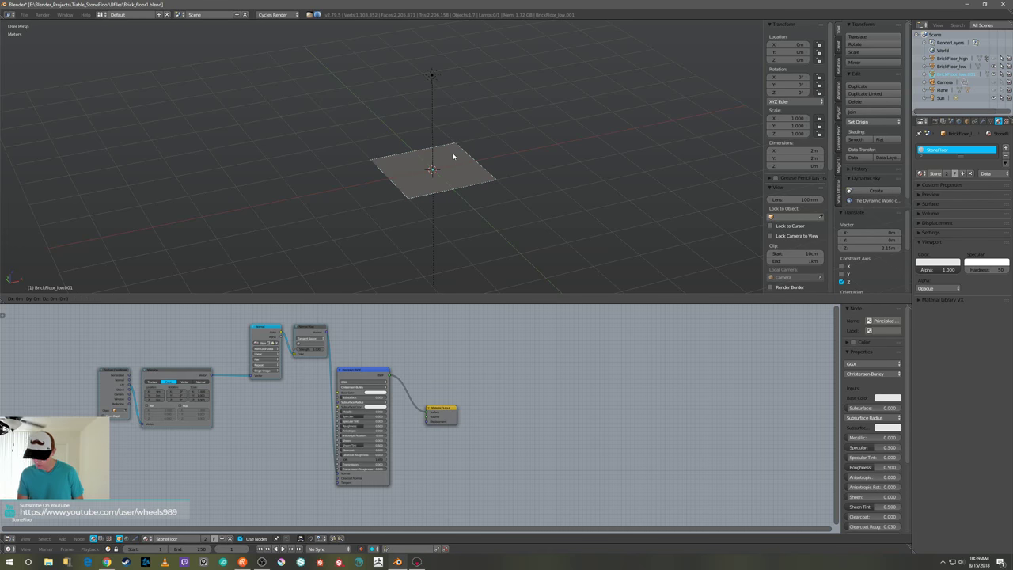
- In Top view, place plane copies right and left of the original to form a row of three
right_click(453, 156)
key(KP_7)
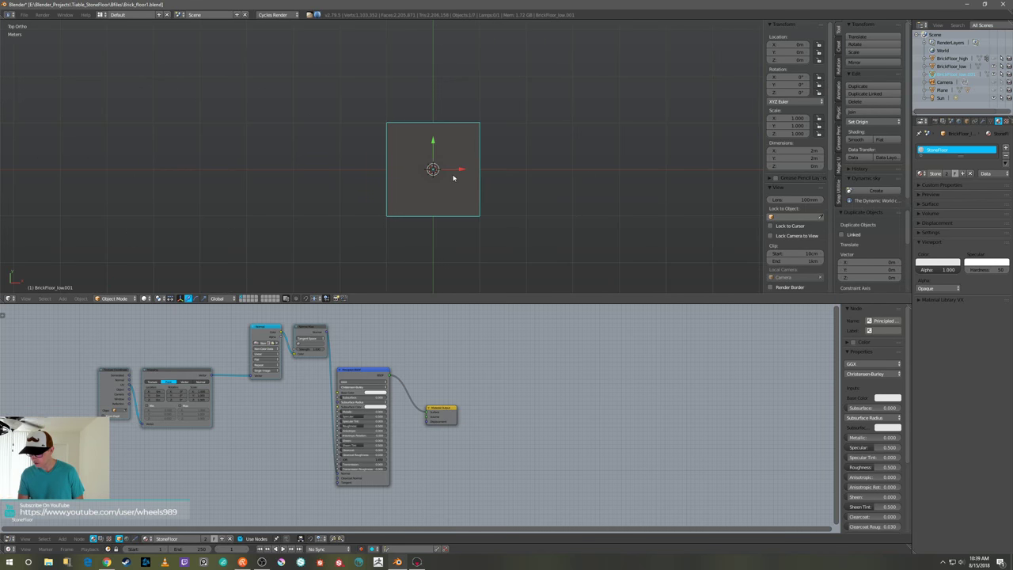
drag(462, 170, 551, 171)
key(shift+d)
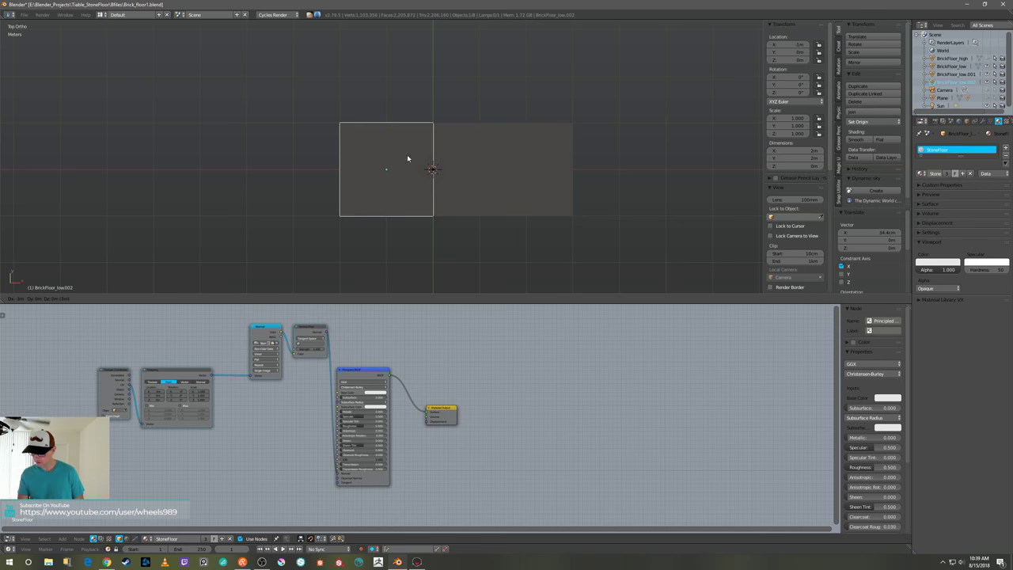
click(368, 156)
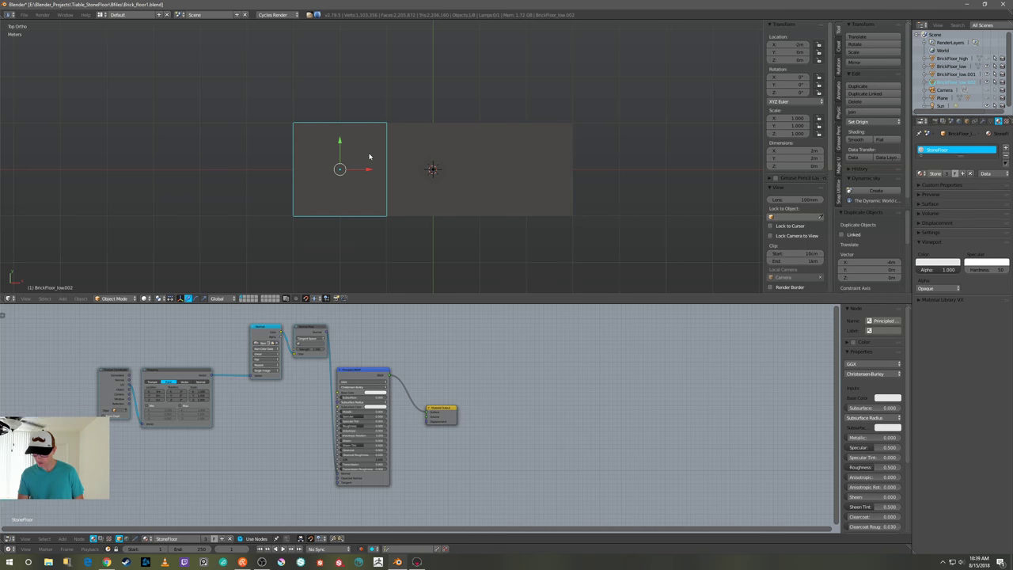
- Duplicate the row of three planes above and below to complete the 3×3 grid
shift+right_click(417, 165)
shift+right_click(520, 178)
key(shift+d)
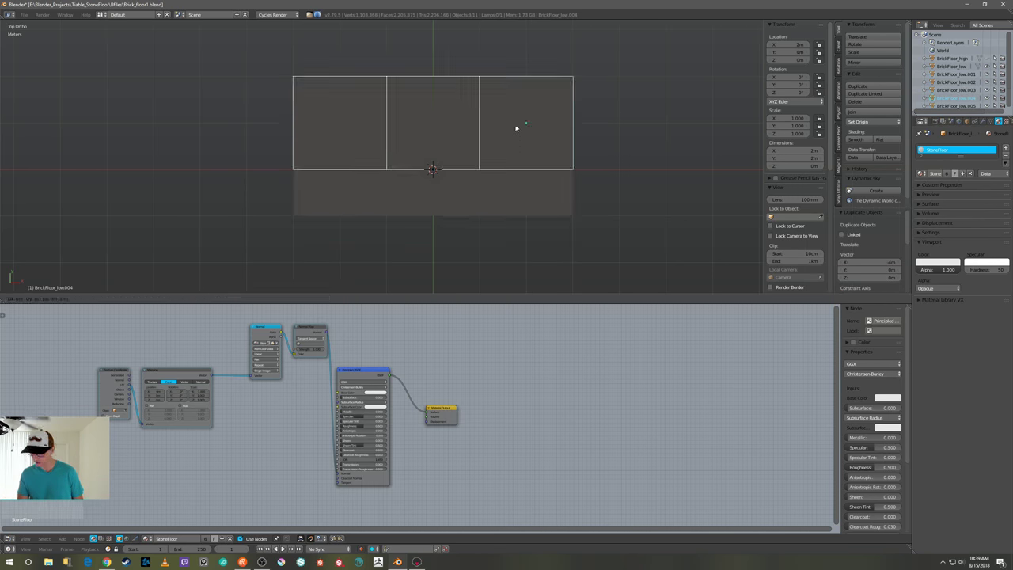
click(518, 84)
key(shift+d)
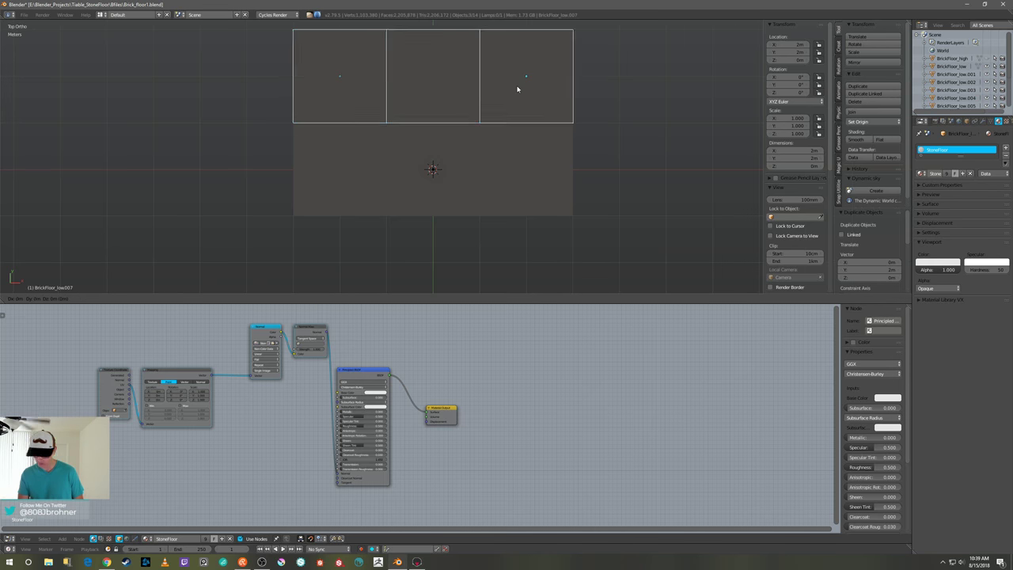
click(504, 244)
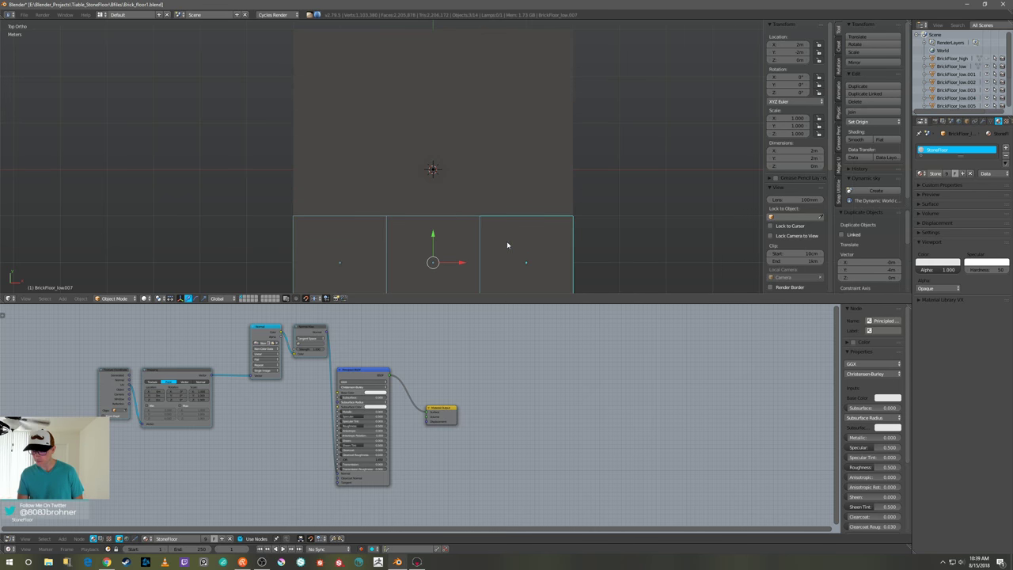
- Deselect all and view the tiled floor in Rendered shading from a tilted angle
key(a)
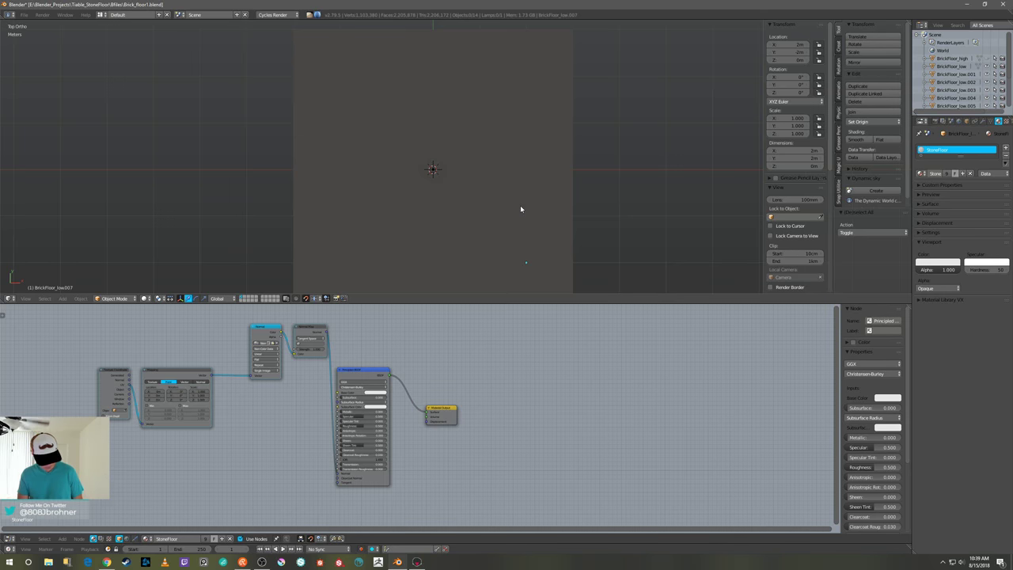
key(z)
click(568, 187)
mouse_move(567, 188)
middle_down()
mouse_move(574, 172)
mouse_move(580, 179)
mouse_move(579, 145)
middle_up()
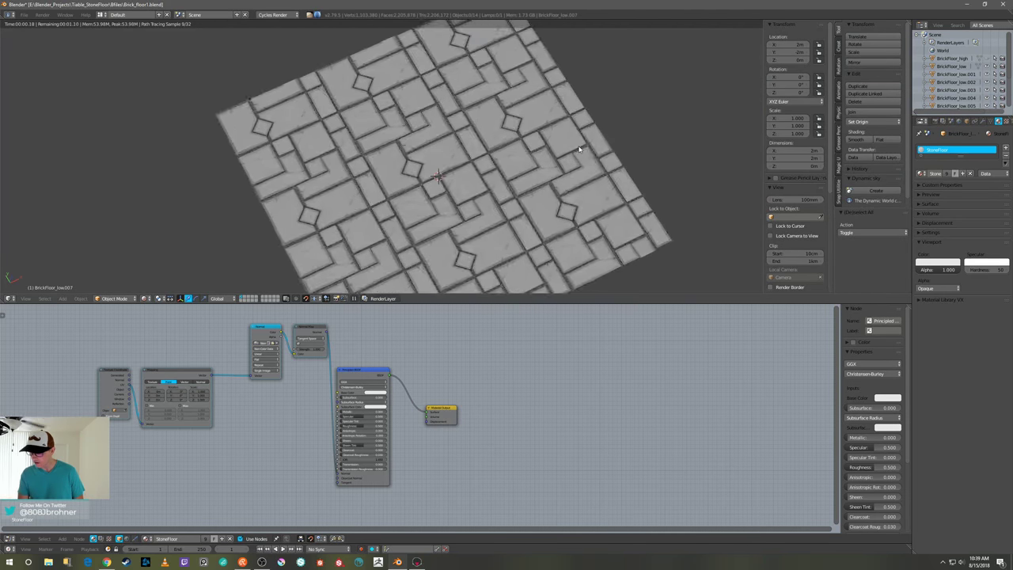
scroll(565, 158, up, 3)
scroll(563, 161, up, 2)
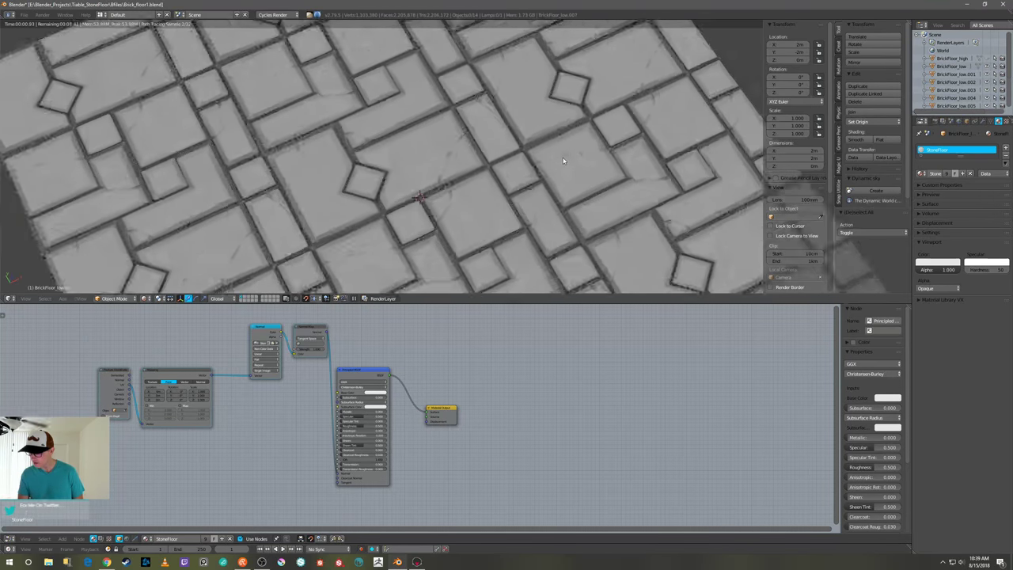
scroll(560, 155, down, 4)
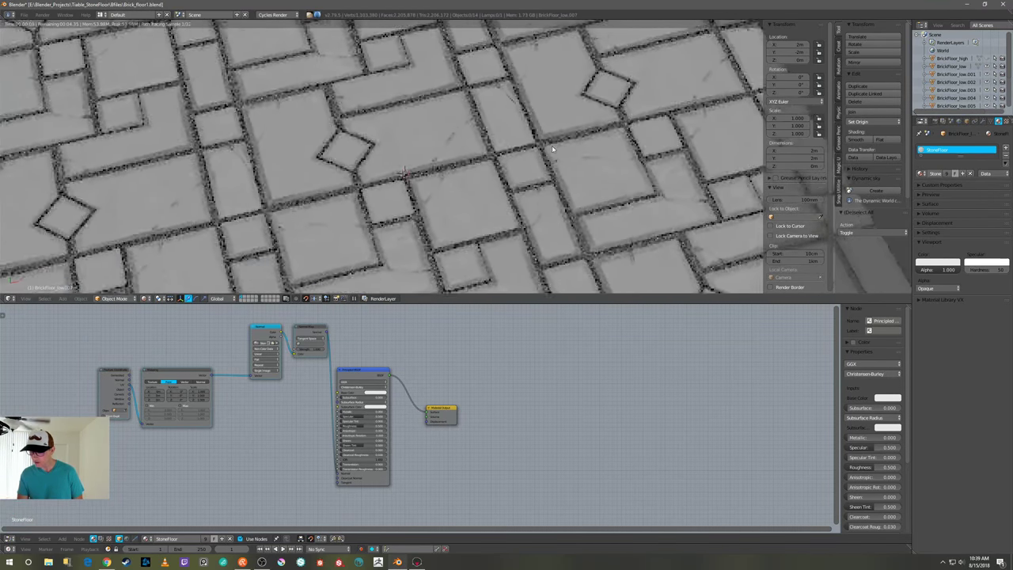
scroll(552, 147, down, 3)
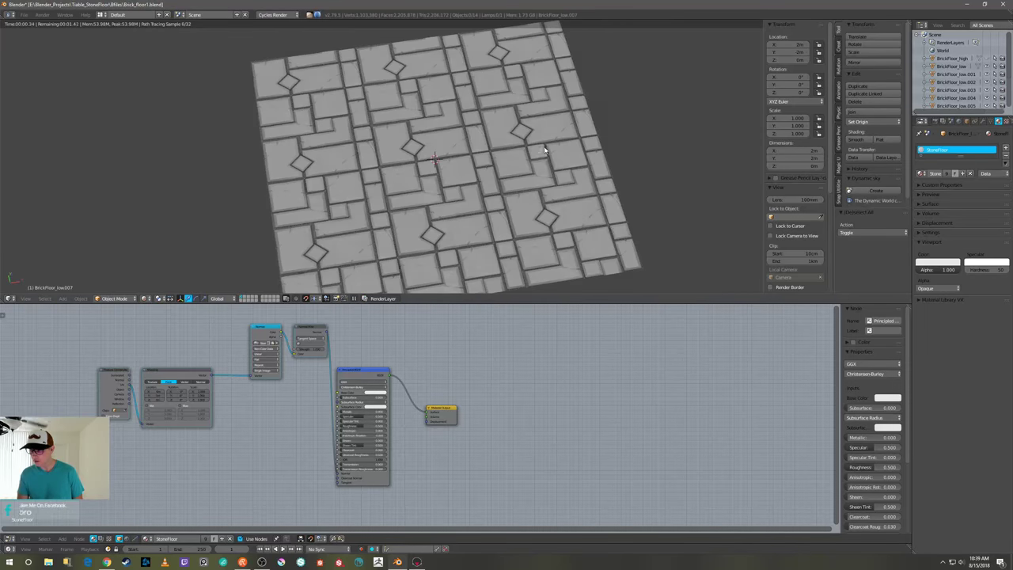
middle_drag(552, 147, 505, 172)
- Inspect the brick tiling from a diagonal view, then return to Solid shading
scroll(510, 144, up, 3)
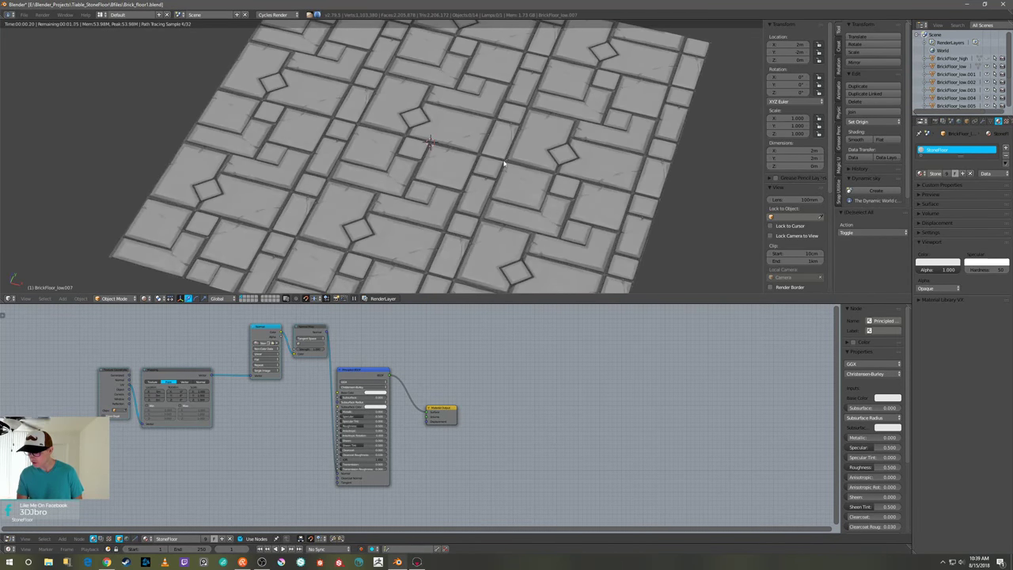
scroll(504, 164, up, 3)
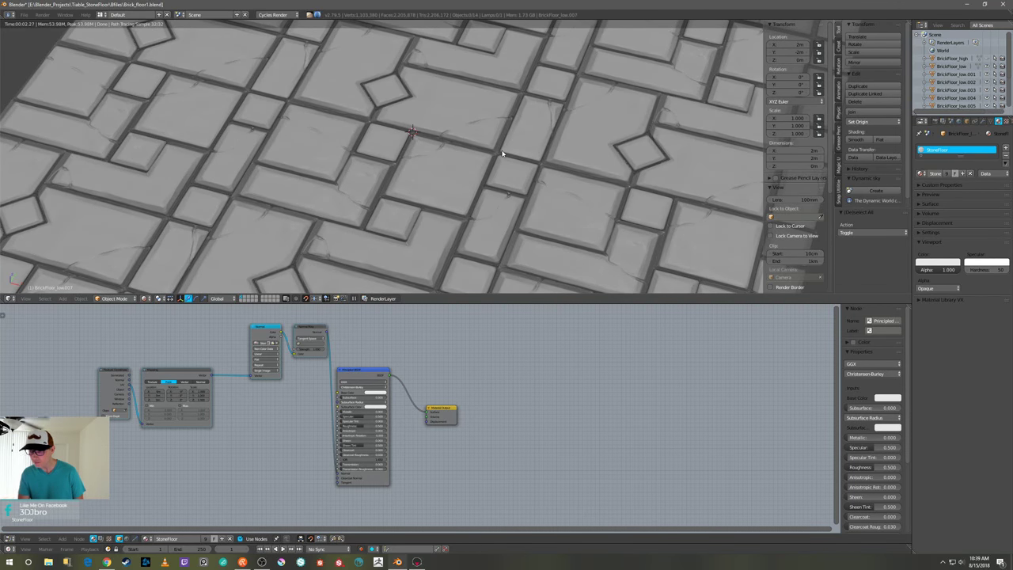
scroll(504, 145, down, 6)
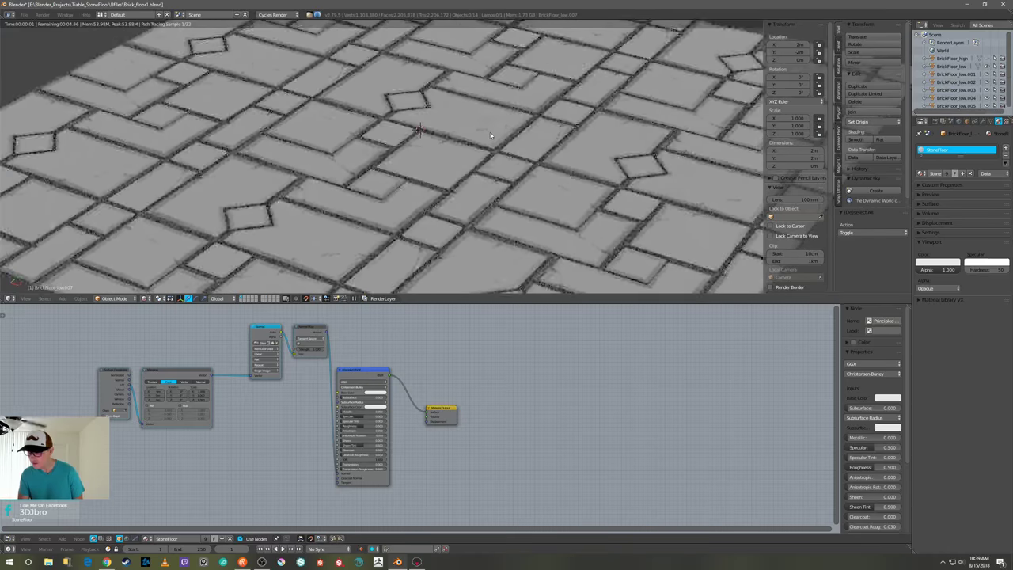
scroll(494, 134, up, 2)
middle_drag(494, 134, 523, 142)
scroll(546, 133, up, 2)
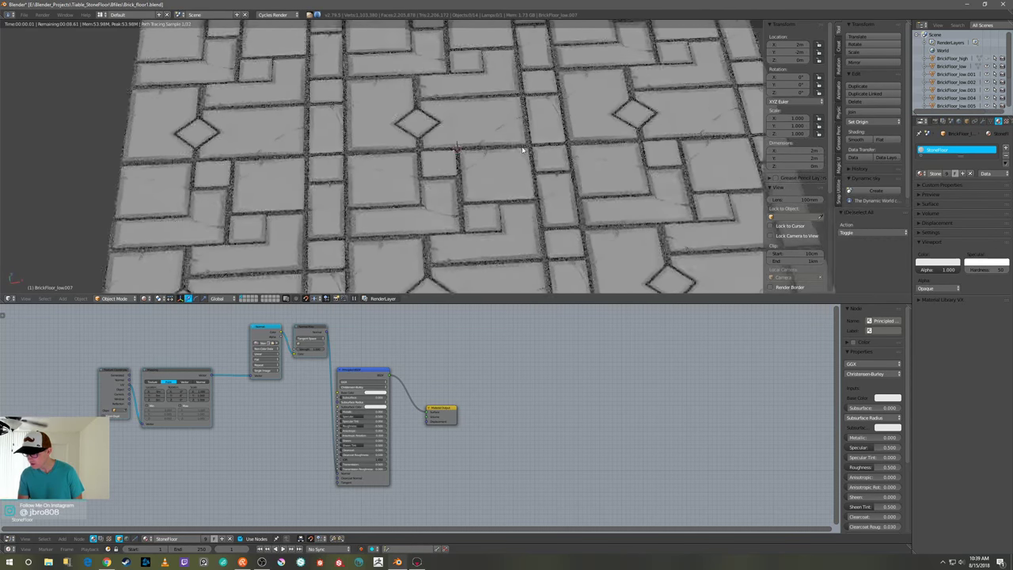
scroll(513, 148, up, 2)
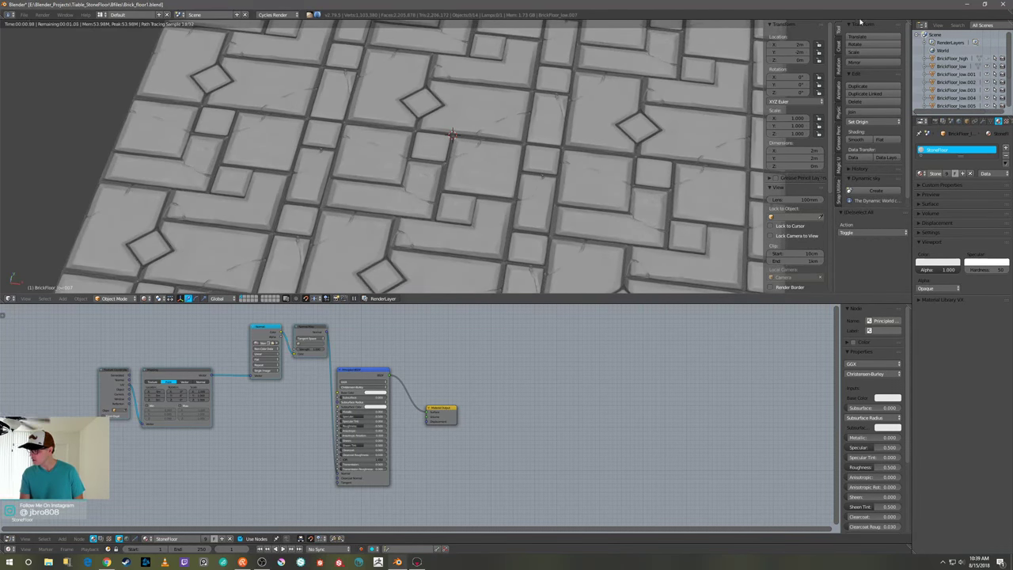
middle_drag(476, 233, 463, 217)
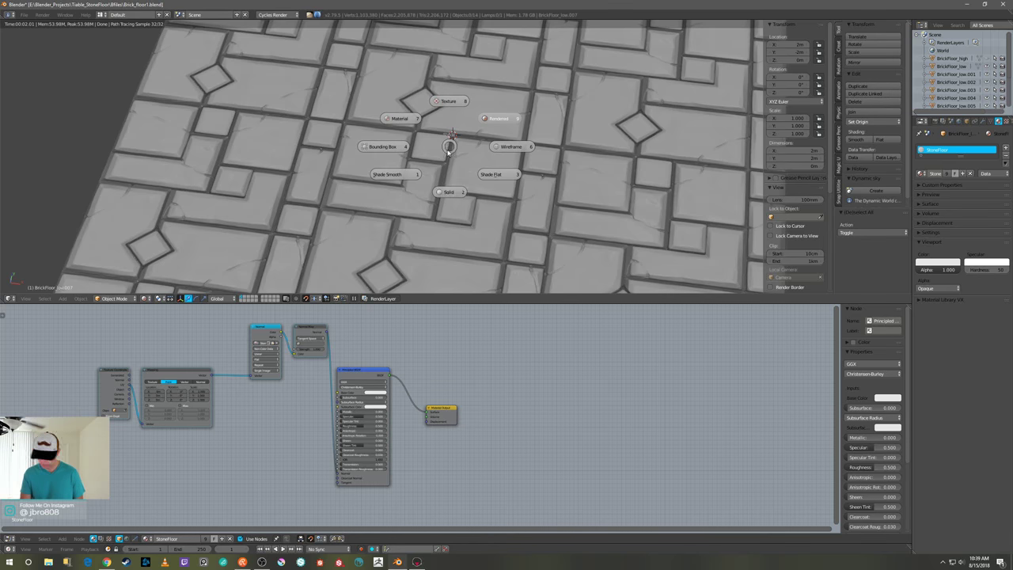
key(shift+z)
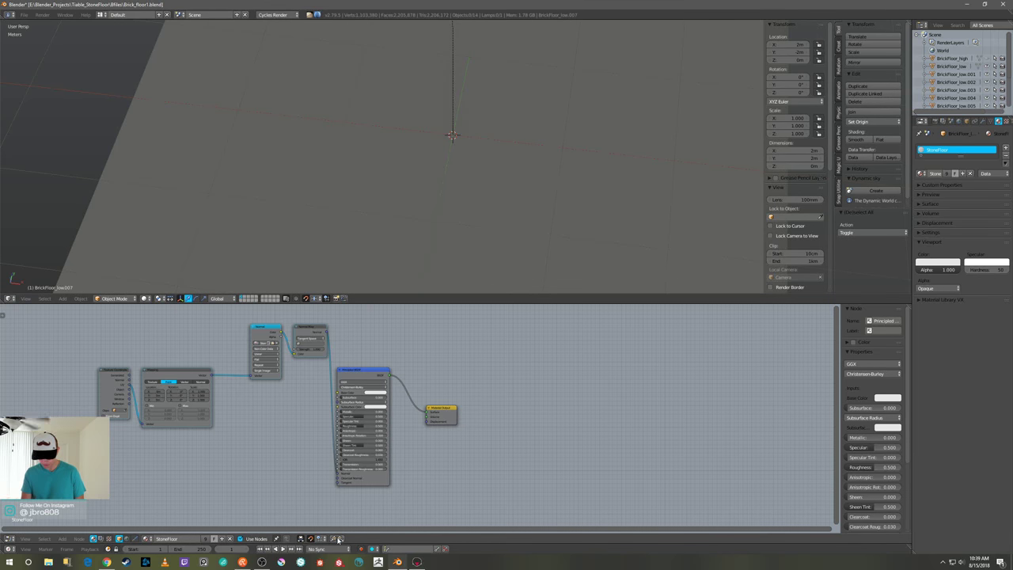
- In Marmoset Toolbag, add Position and Thickness maps to the brick floor bake's map list
click(417, 561)
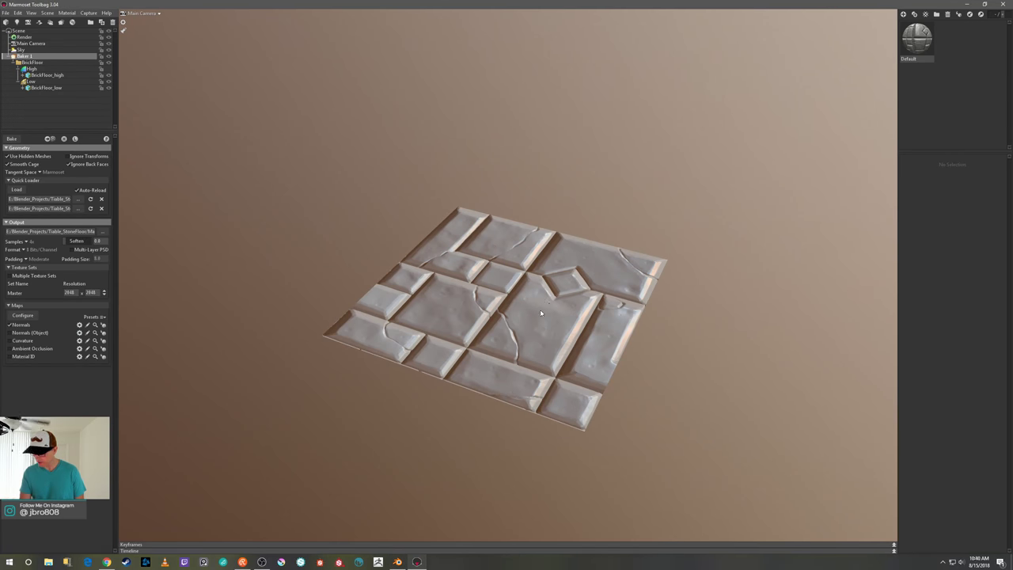
middle_drag(751, 301, 700, 347)
mouse_move(700, 346)
mouse_down()
mouse_move(715, 338)
mouse_move(652, 338)
mouse_move(672, 411)
mouse_move(636, 417)
mouse_up()
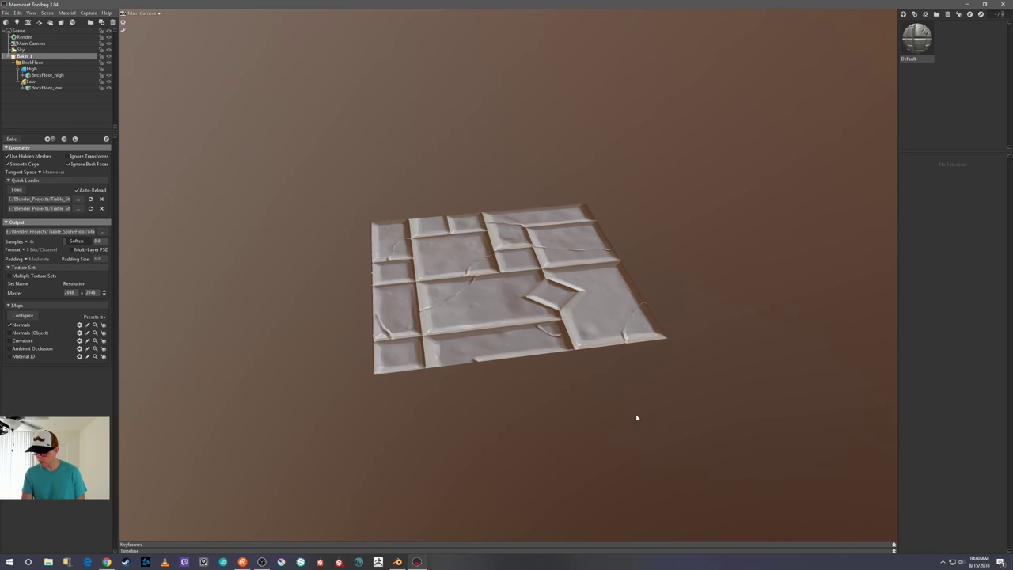
click(22, 315)
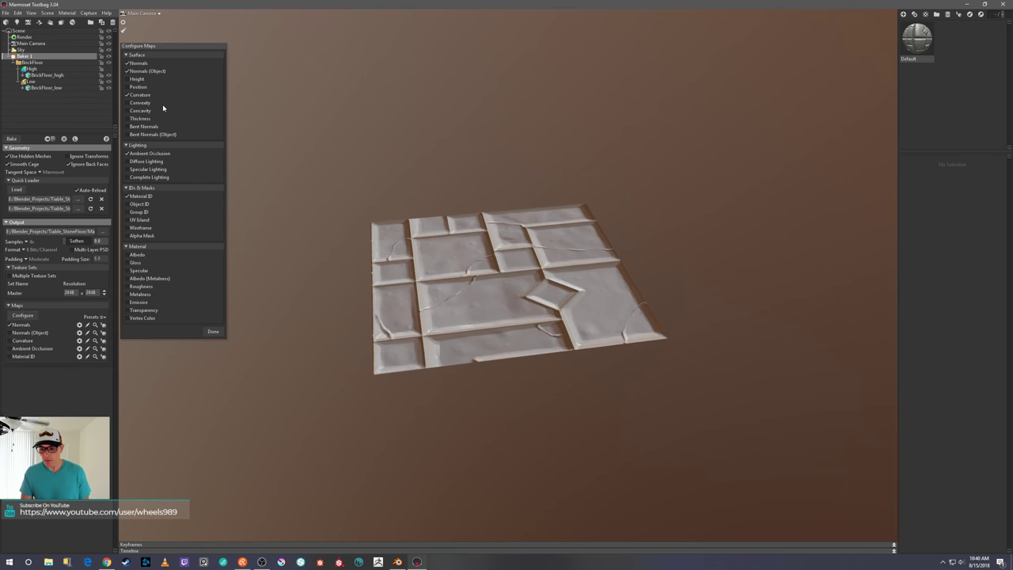
click(130, 87)
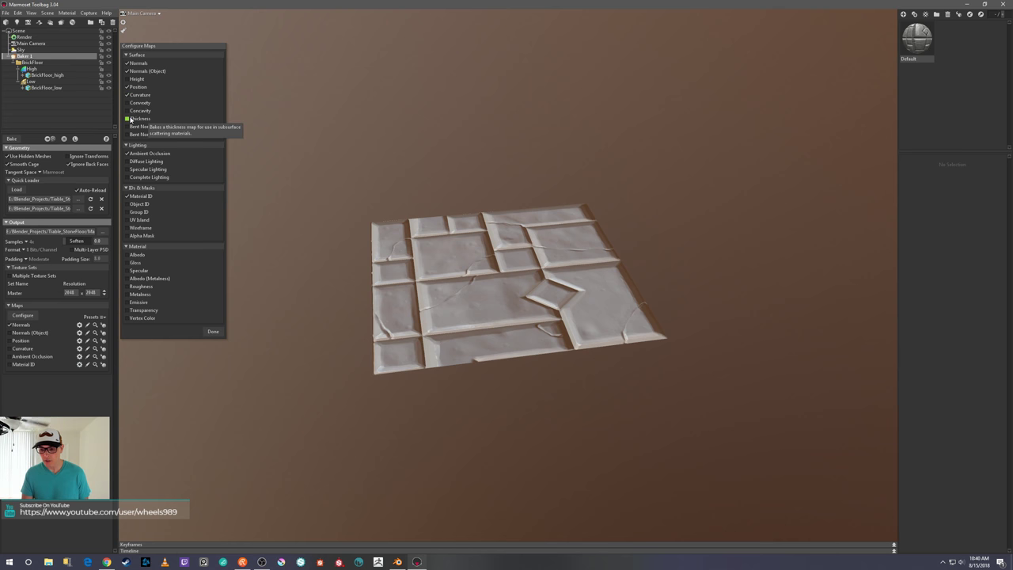
click(142, 119)
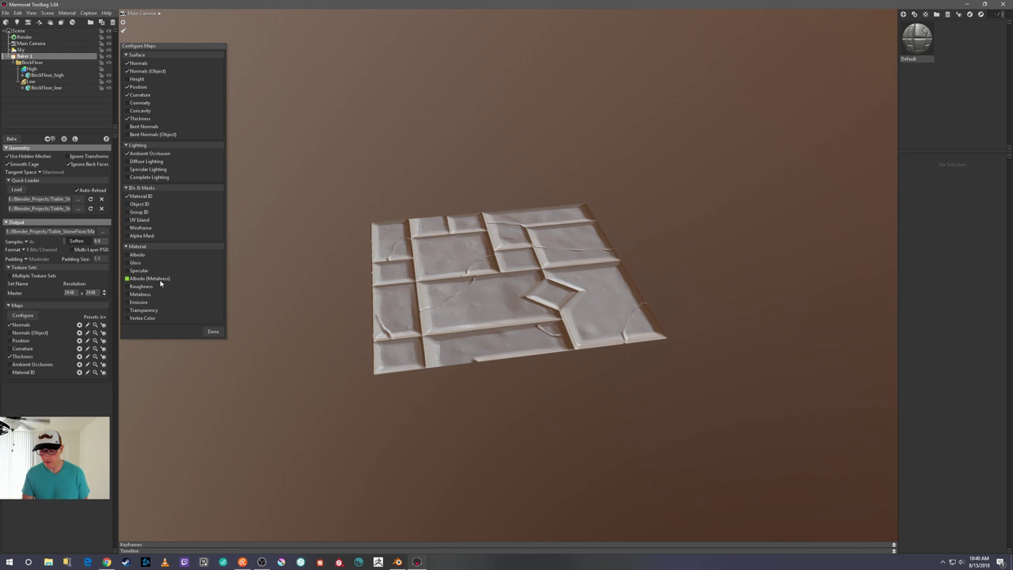
mouse_move(160, 283)
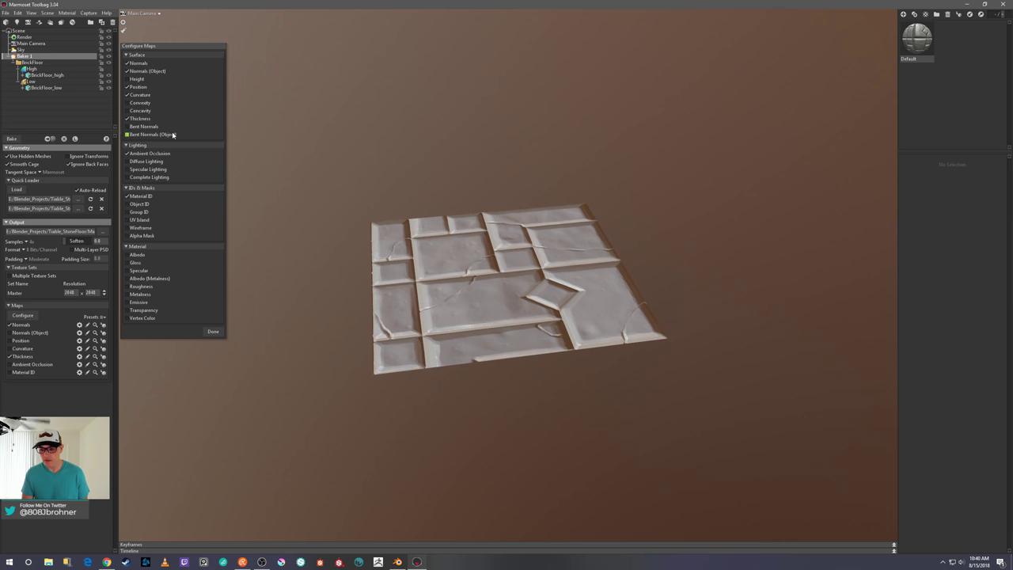
click(214, 332)
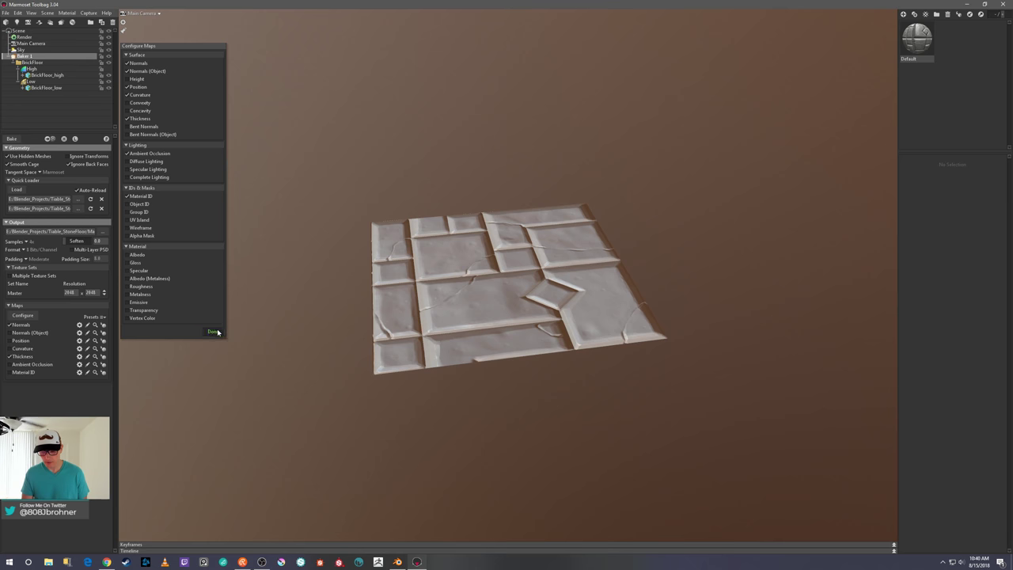
- Tick Normals (Object), Position, Curvature, Thickness and Ambient Occlusion, then review and close the AO settings
click(9, 332)
click(10, 341)
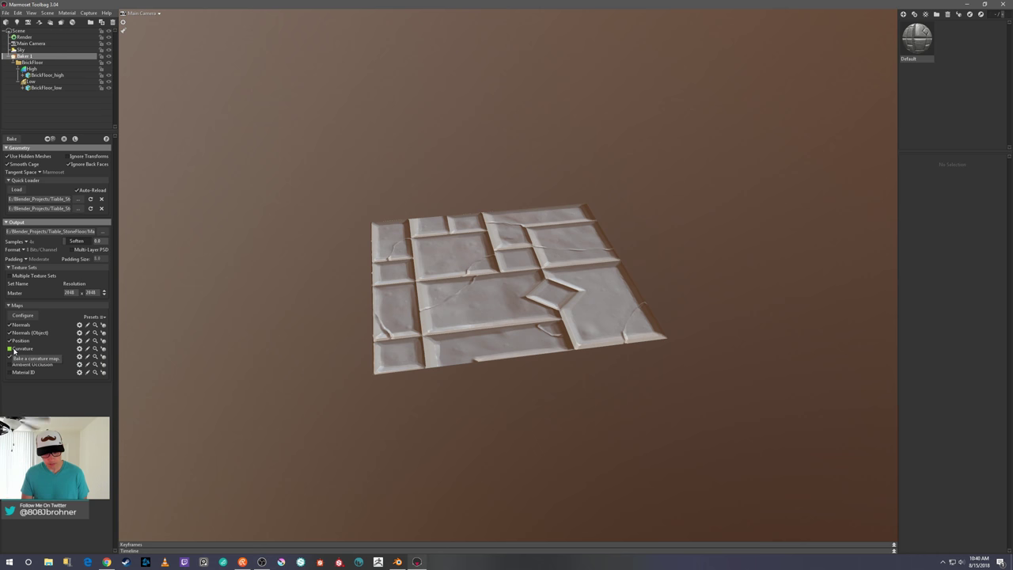
click(9, 349)
click(9, 356)
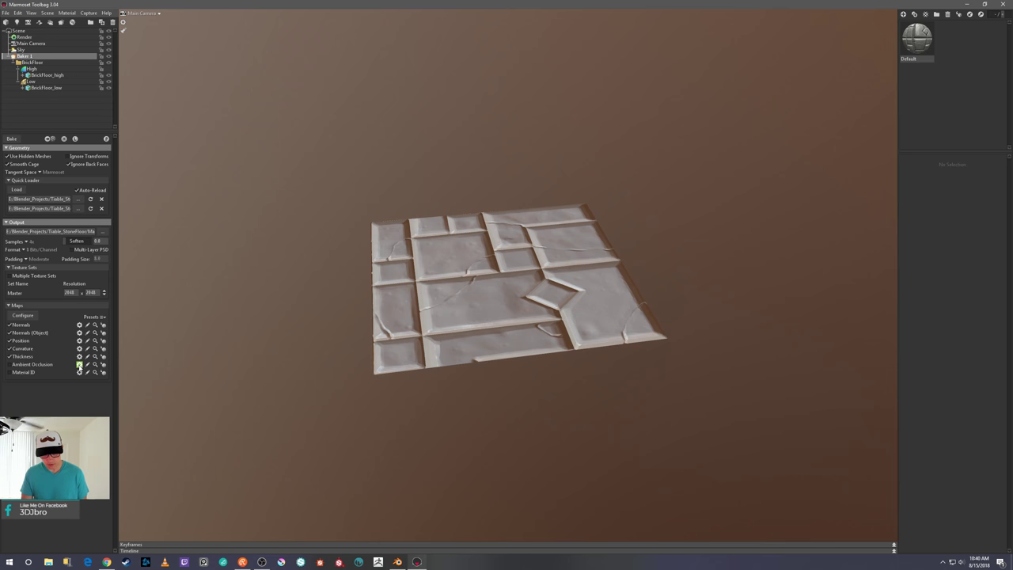
click(32, 367)
click(79, 364)
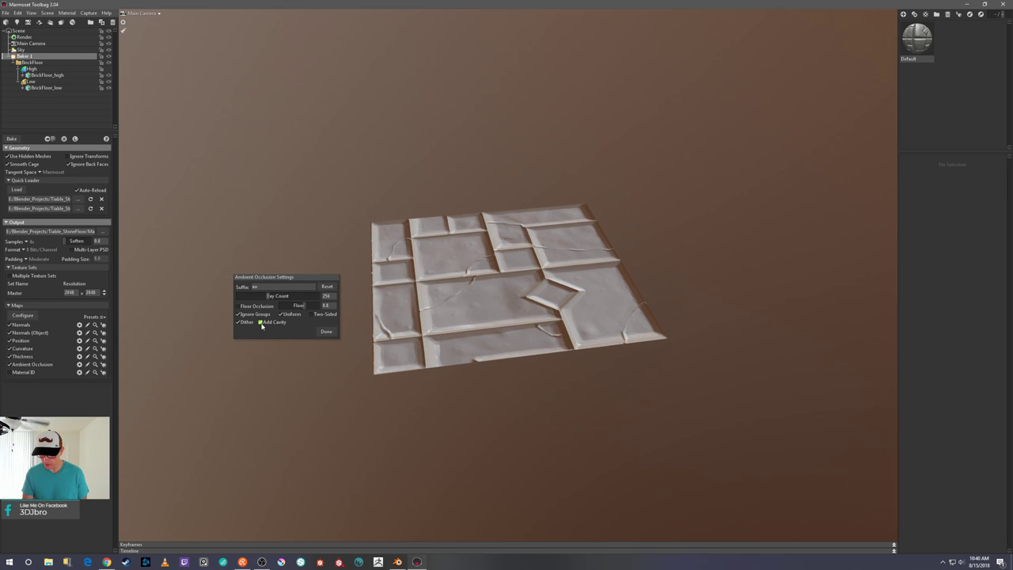
click(326, 331)
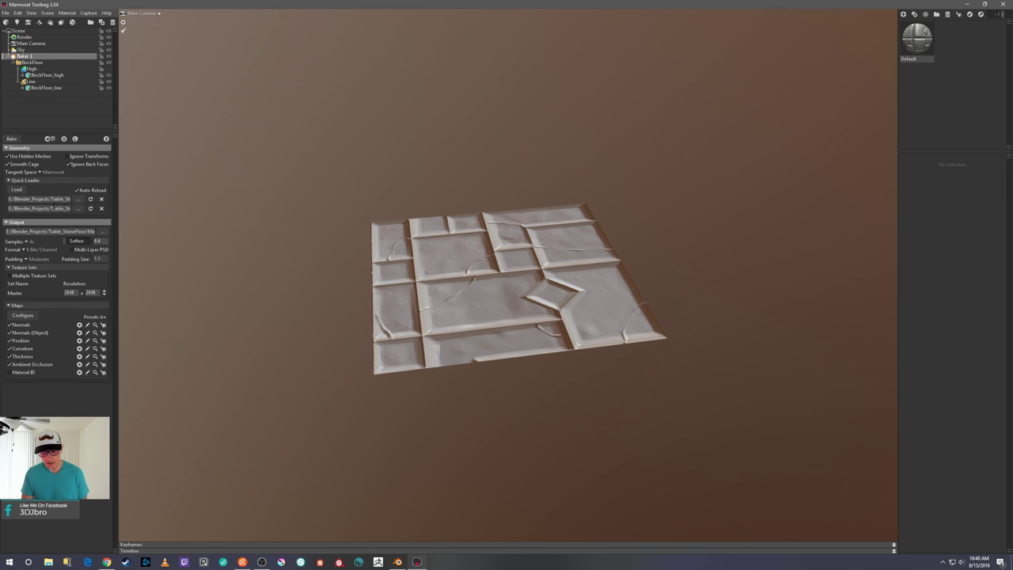
- Set the bake output samples to 16x, then orbit and pan to inspect the brick floor
click(27, 241)
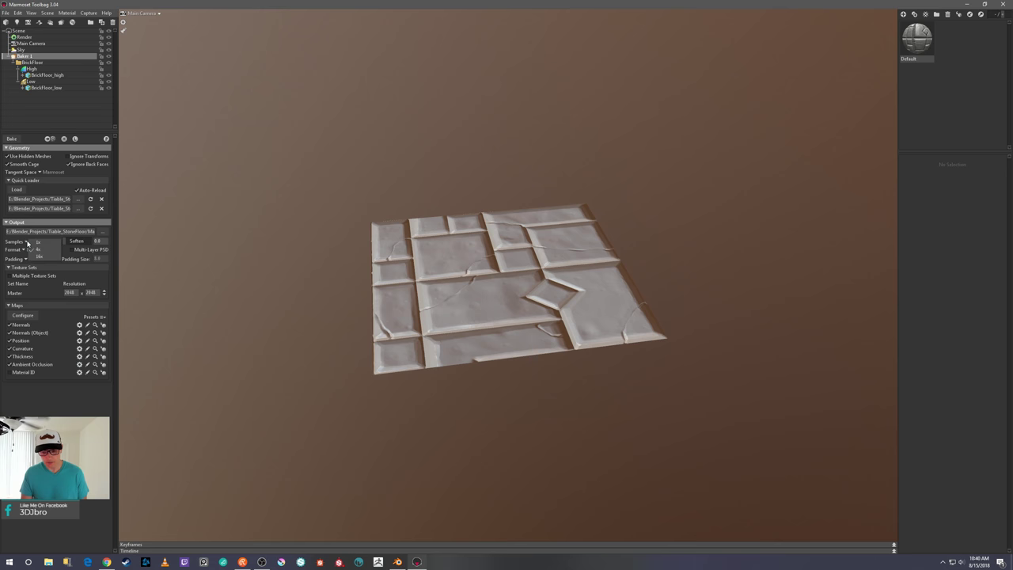
click(53, 259)
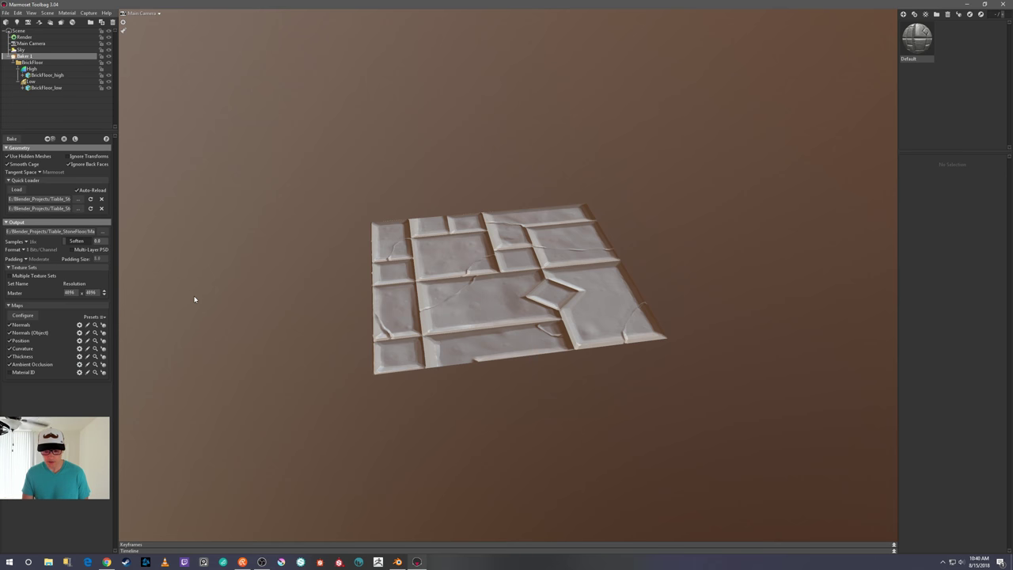
drag(226, 262, 258, 313)
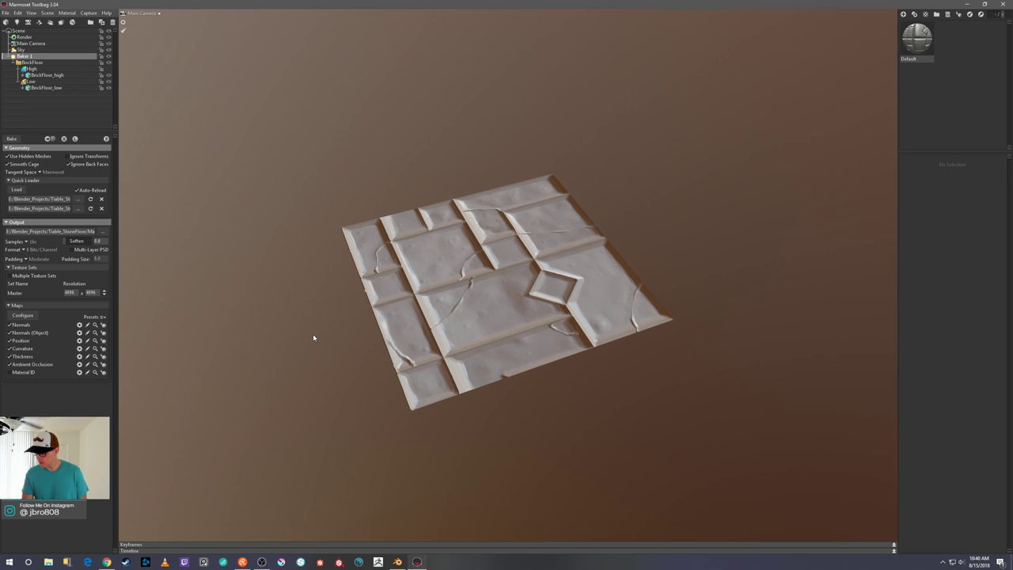
middle_drag(314, 337, 300, 307)
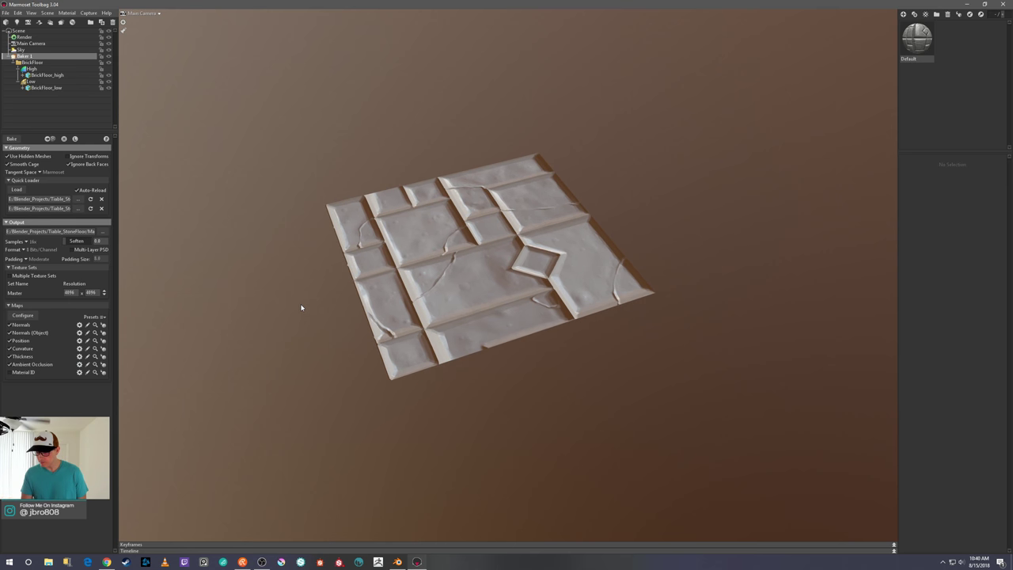
- Run the bake of all enabled maps from high to low mesh and wait for completion
click(11, 140)
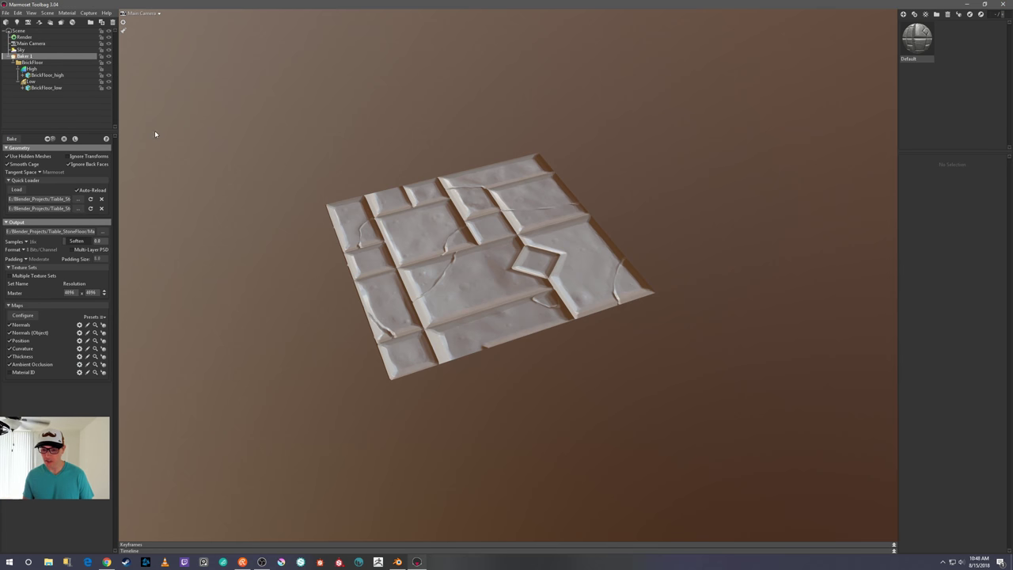
- Apply the baked maps to the tile mesh and inspect it orbiting, top-down and zoomed
click(106, 138)
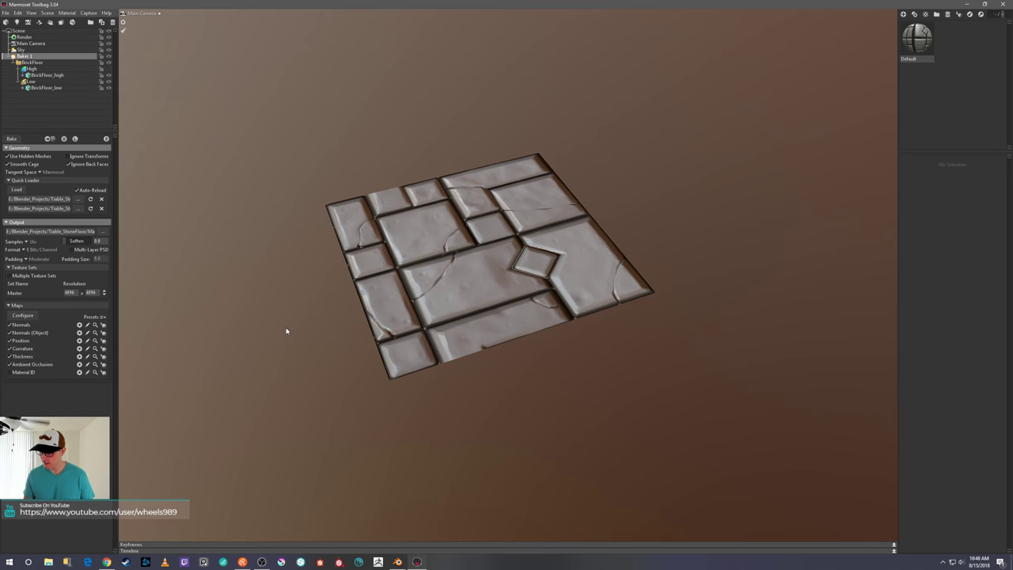
mouse_move(284, 332)
mouse_down()
mouse_move(308, 333)
mouse_move(287, 364)
mouse_move(292, 355)
mouse_move(325, 373)
mouse_move(300, 379)
mouse_move(335, 388)
mouse_move(496, 405)
mouse_move(591, 382)
mouse_move(622, 388)
mouse_move(584, 401)
mouse_move(599, 403)
mouse_move(594, 391)
mouse_move(484, 396)
mouse_move(475, 432)
mouse_move(520, 448)
mouse_move(599, 427)
mouse_move(620, 406)
mouse_move(587, 392)
mouse_move(578, 400)
mouse_move(601, 373)
mouse_move(586, 380)
mouse_up()
key(ctrl+z)
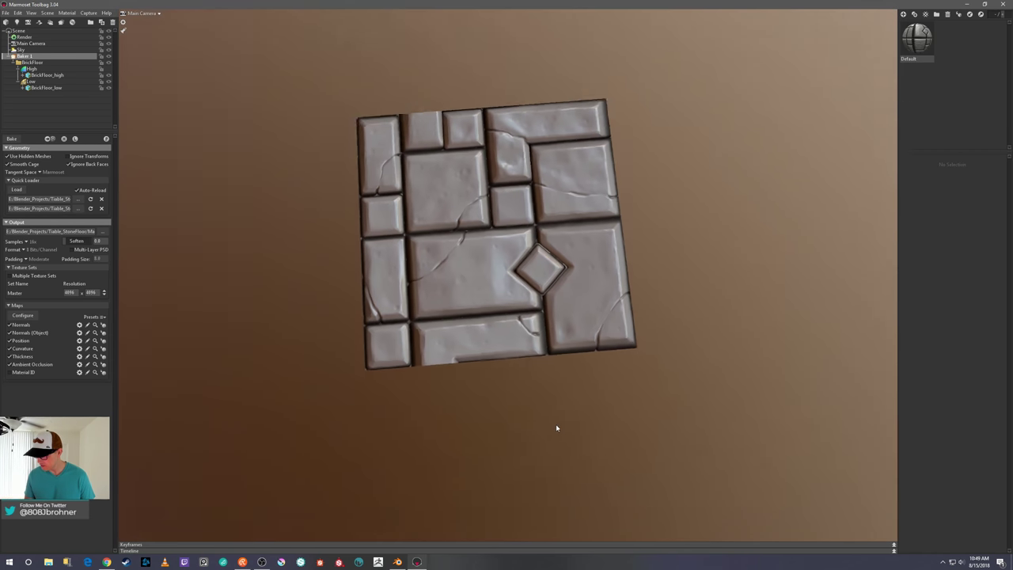
scroll(560, 428, down, 3)
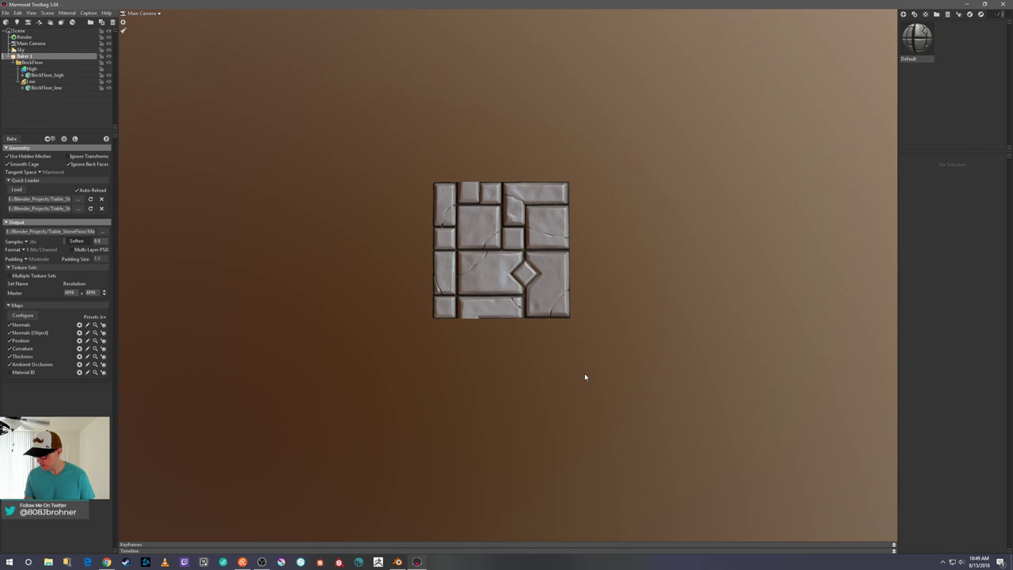
scroll(584, 377, up, 3)
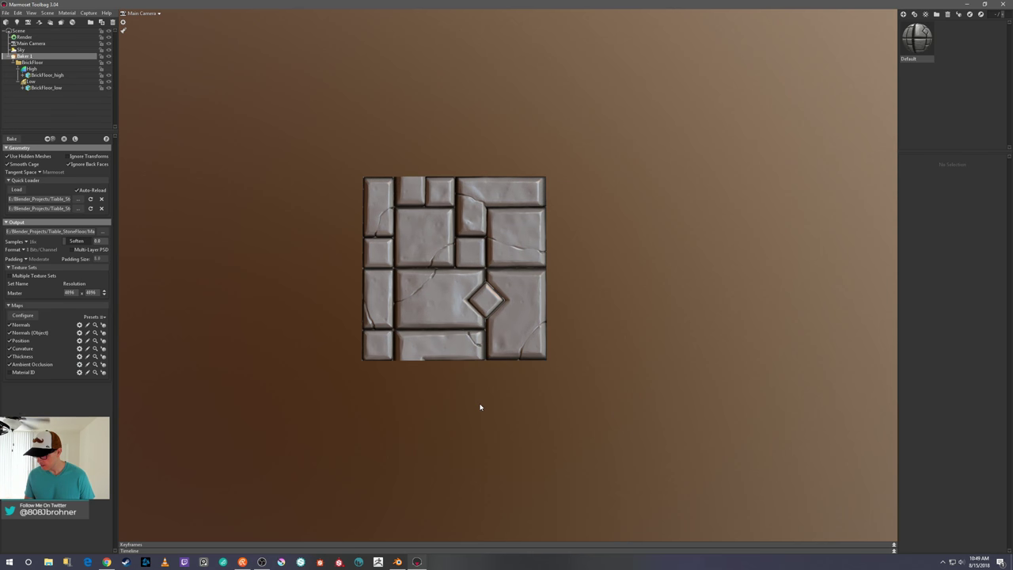
drag(459, 421, 500, 368)
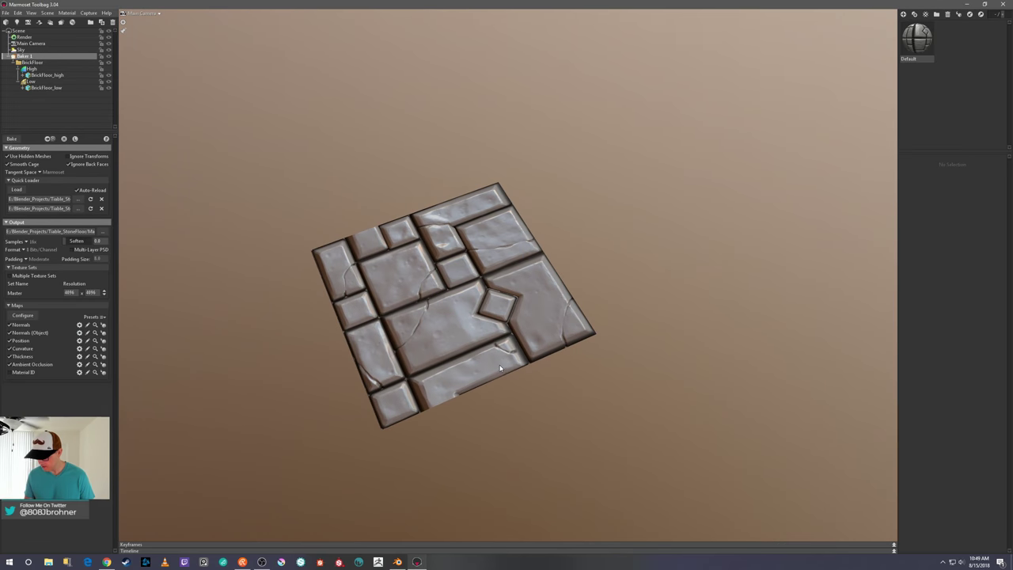
- Back in Blender, delete the StoneFloor material's old texture nodes
click(399, 560)
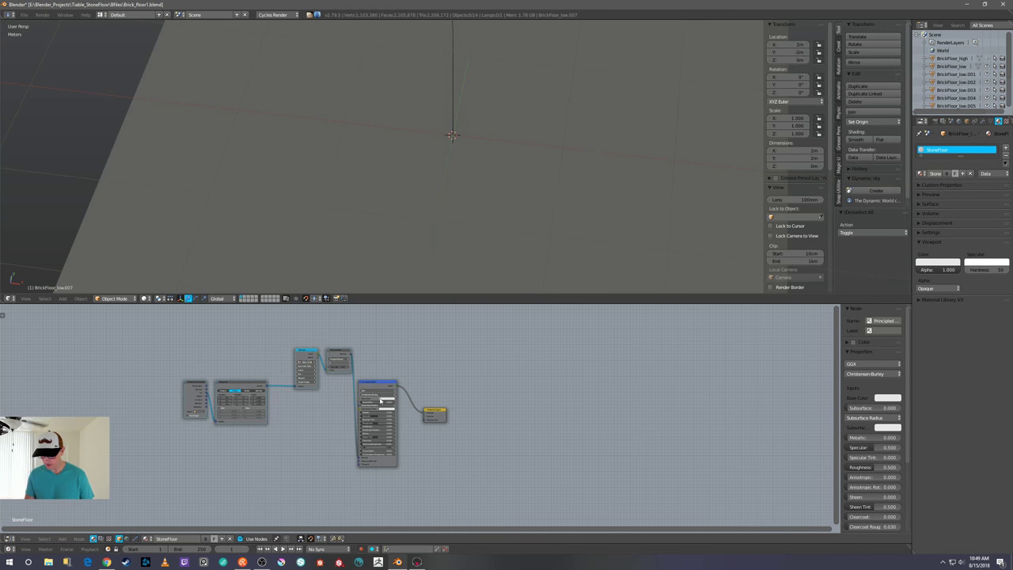
scroll(243, 382, down, 1)
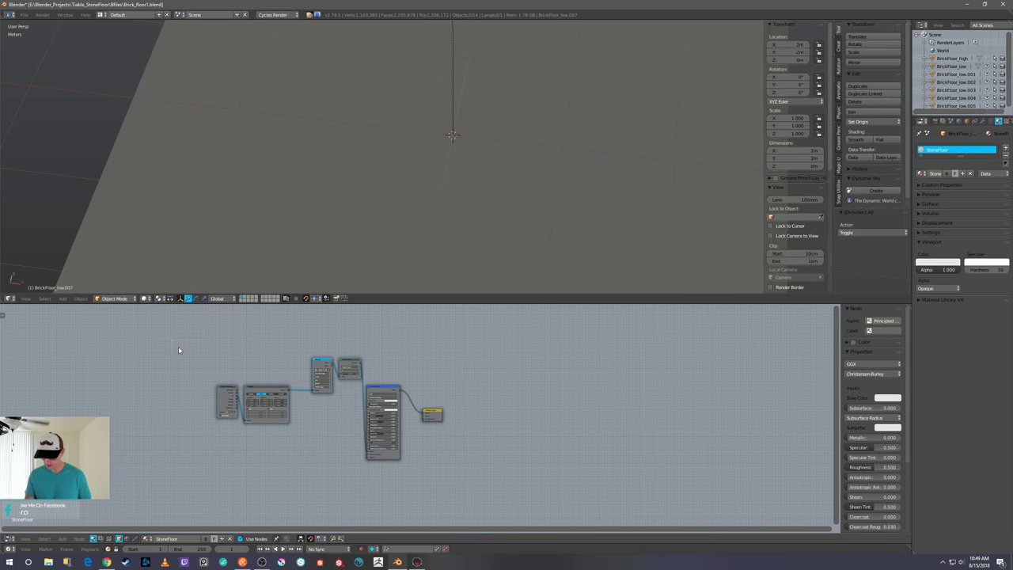
drag(178, 346, 351, 440)
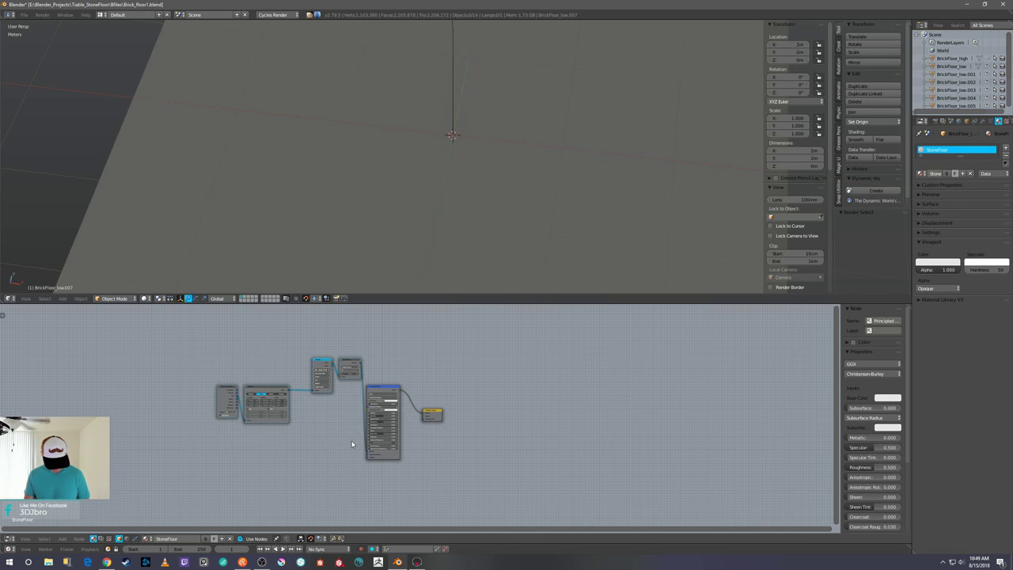
key(x)
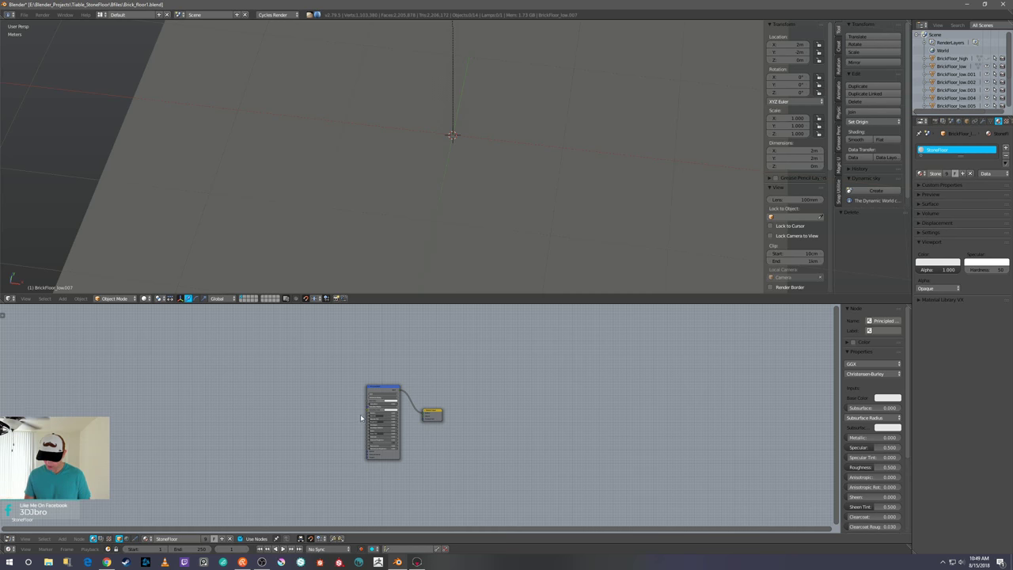
- Build a Principled texture setup on the shader from all six StoneFloor .psd files
click(387, 391)
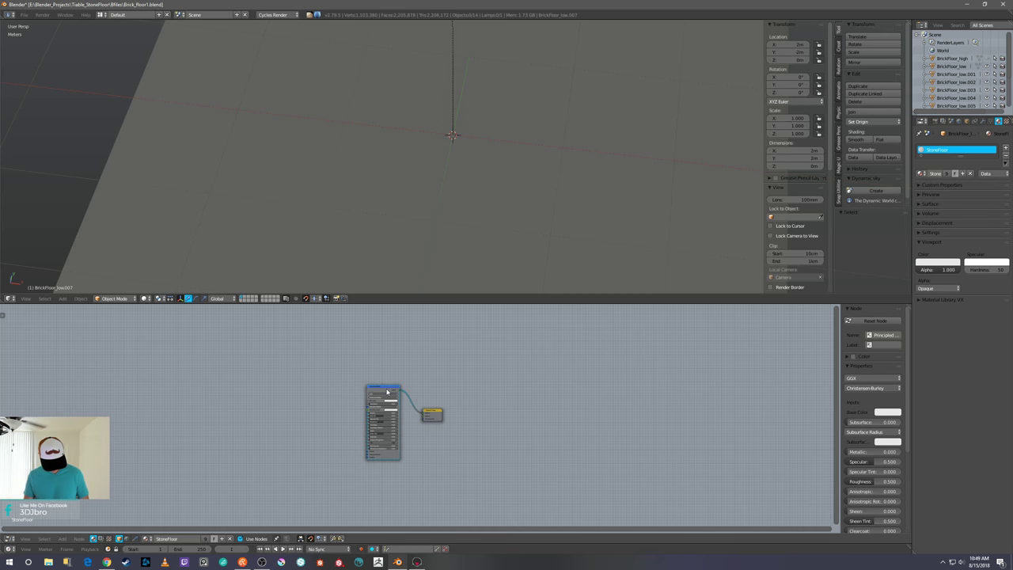
key(ctrl+shift+t)
drag(296, 142, 99, 54)
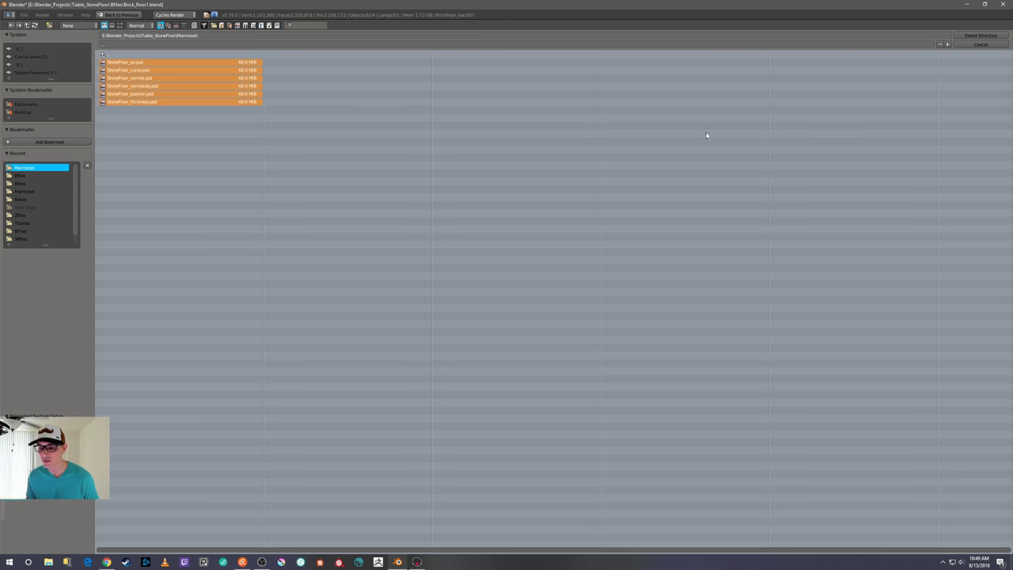
click(972, 45)
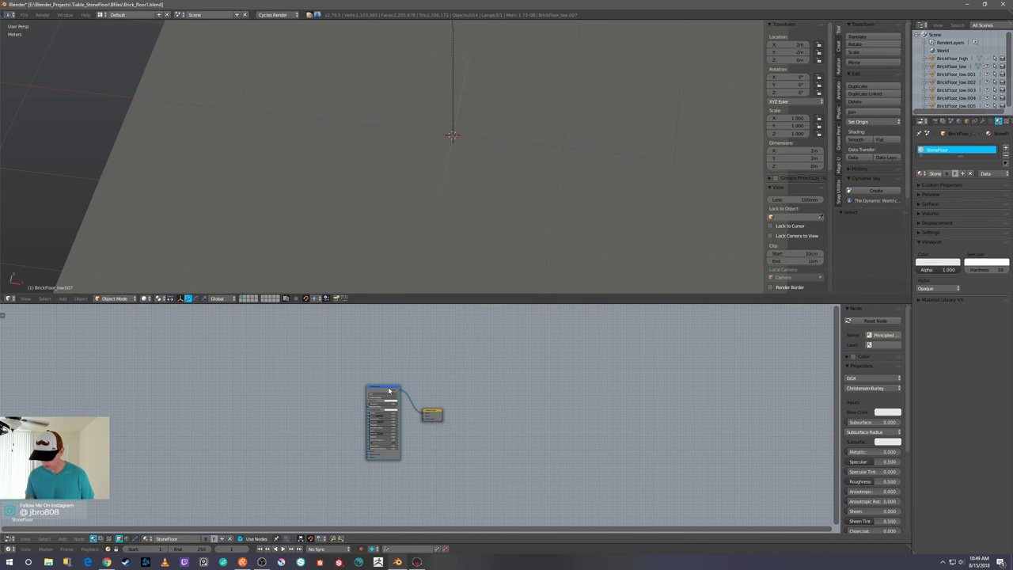
key(ctrl+shift+t)
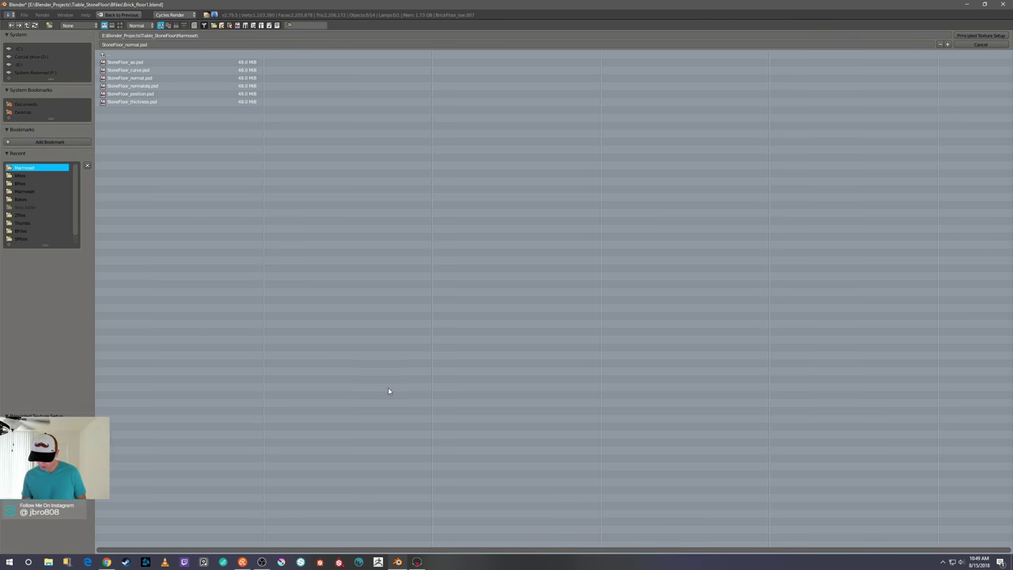
drag(296, 156, 230, 60)
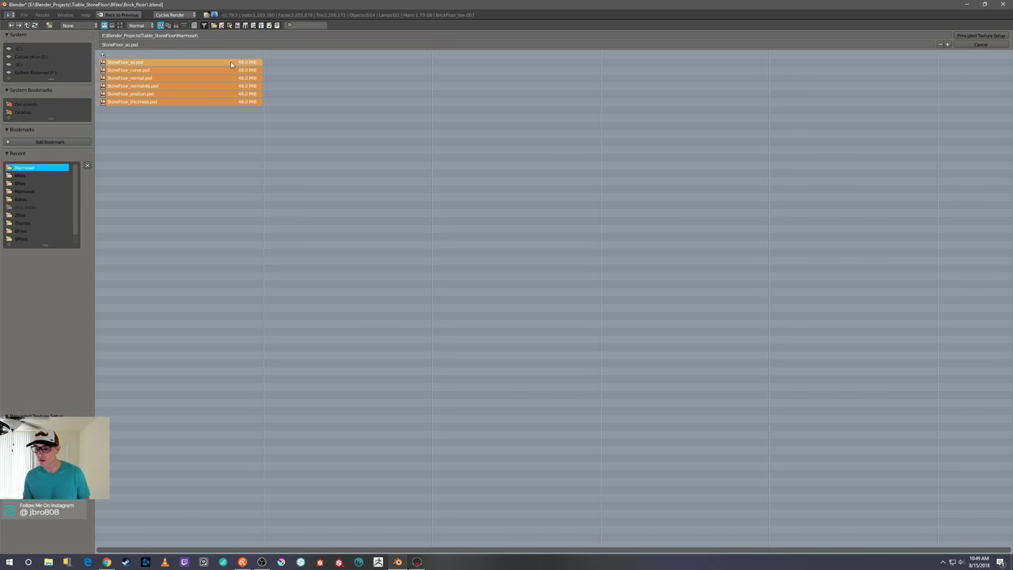
click(981, 36)
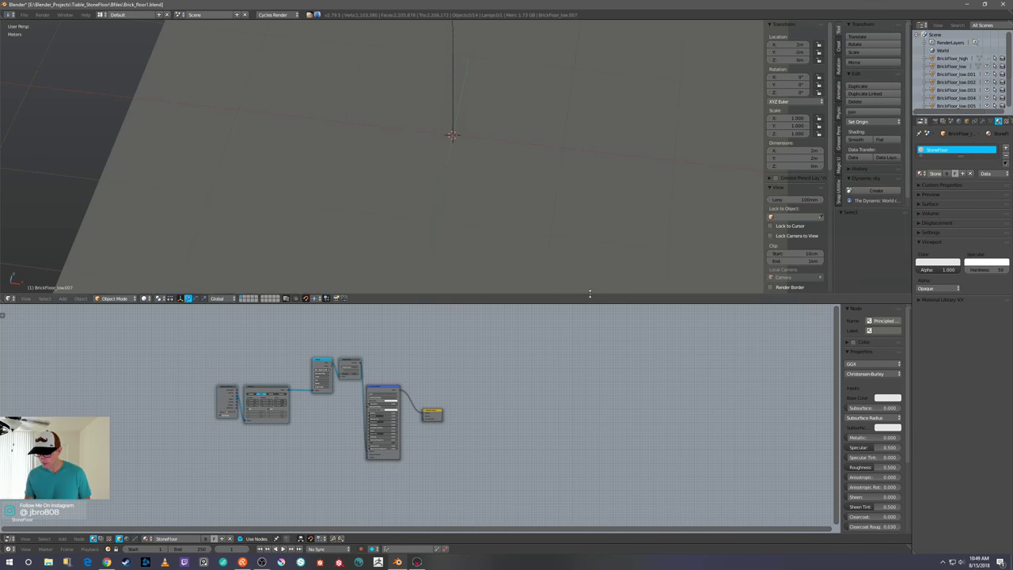
scroll(567, 252, down, 5)
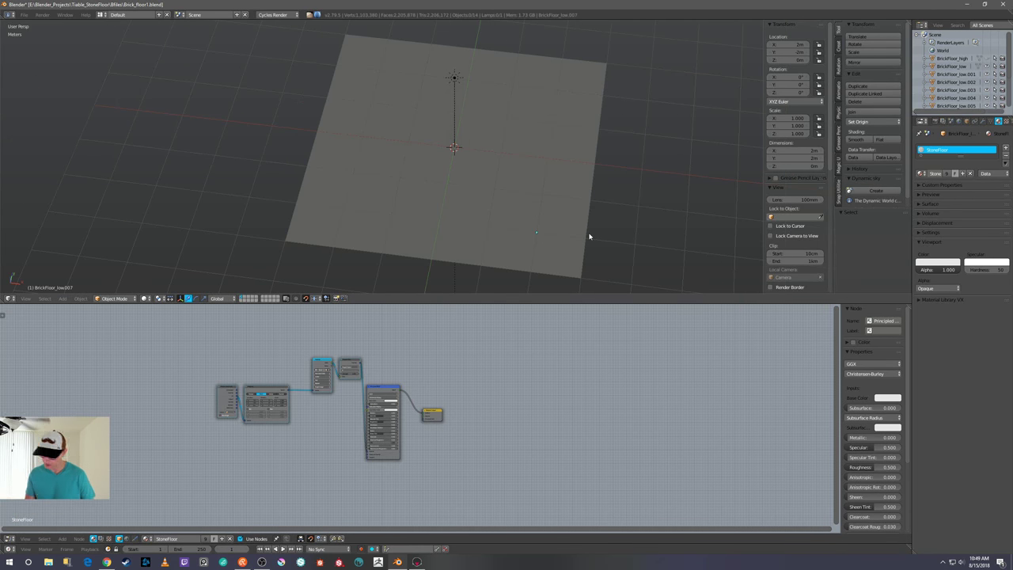
- Switch the viewport to rendered shading and tidy the Normal Map and four texture nodes
key(z)
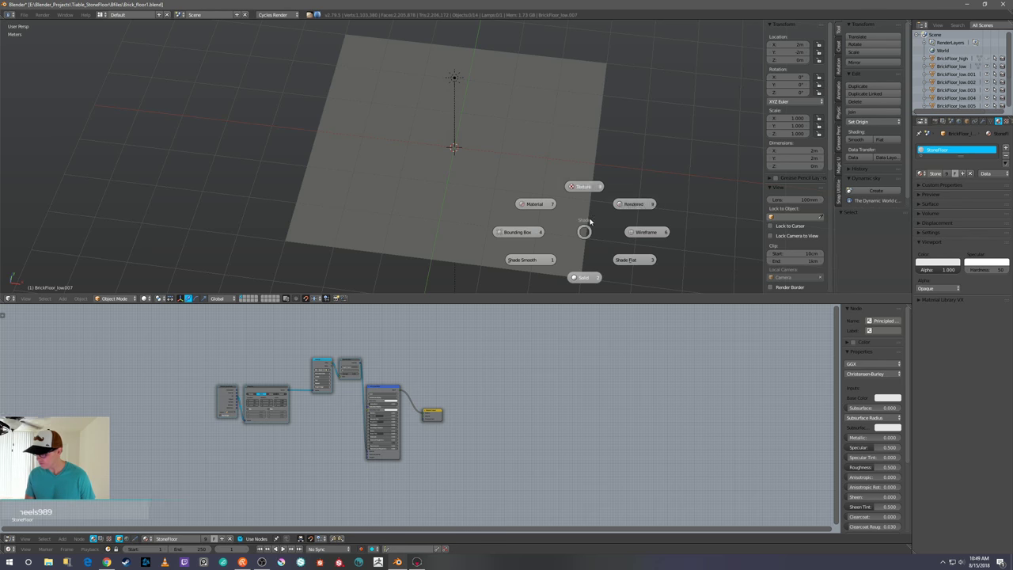
click(629, 206)
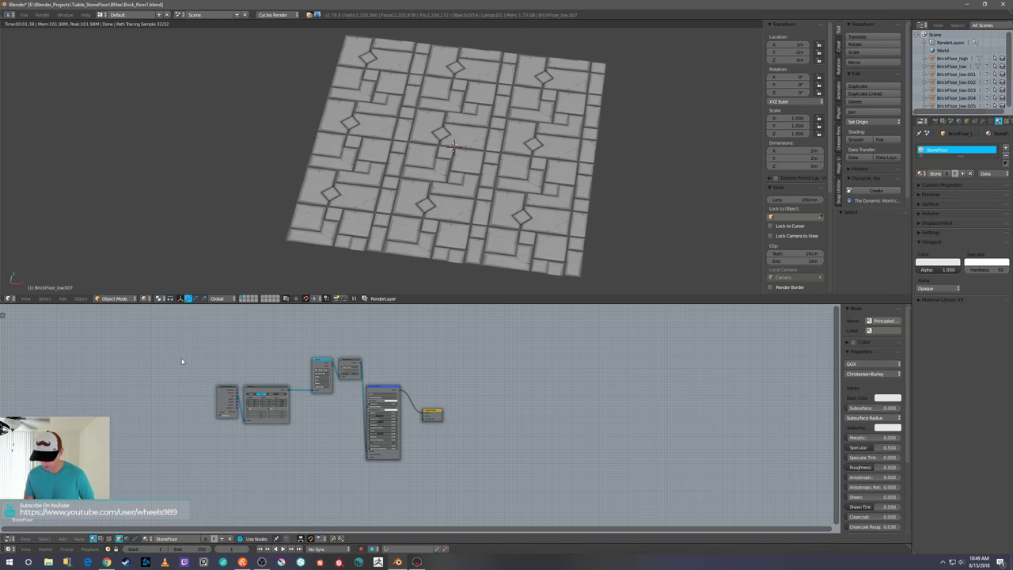
drag(184, 358, 338, 370)
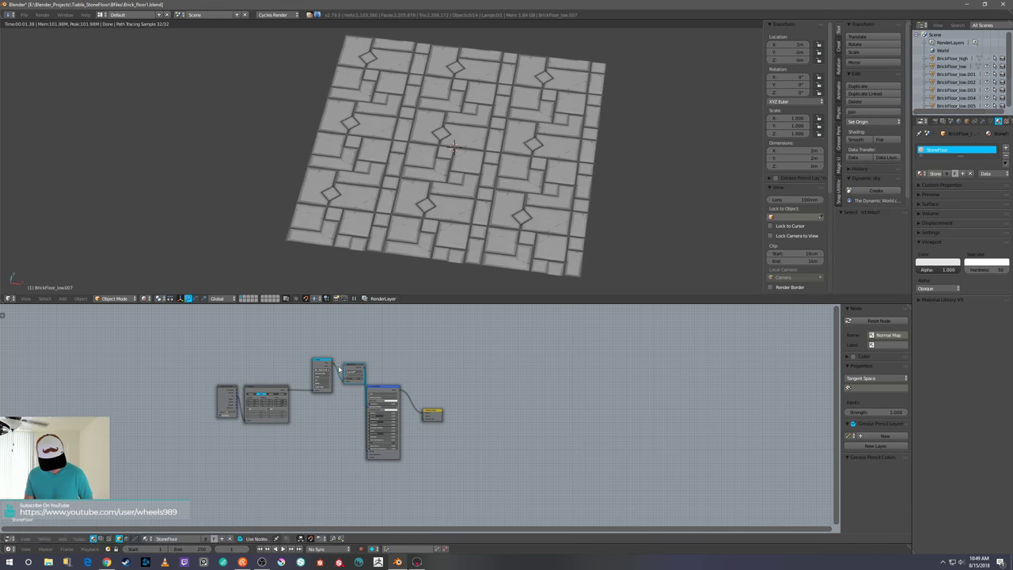
drag(364, 452, 364, 453)
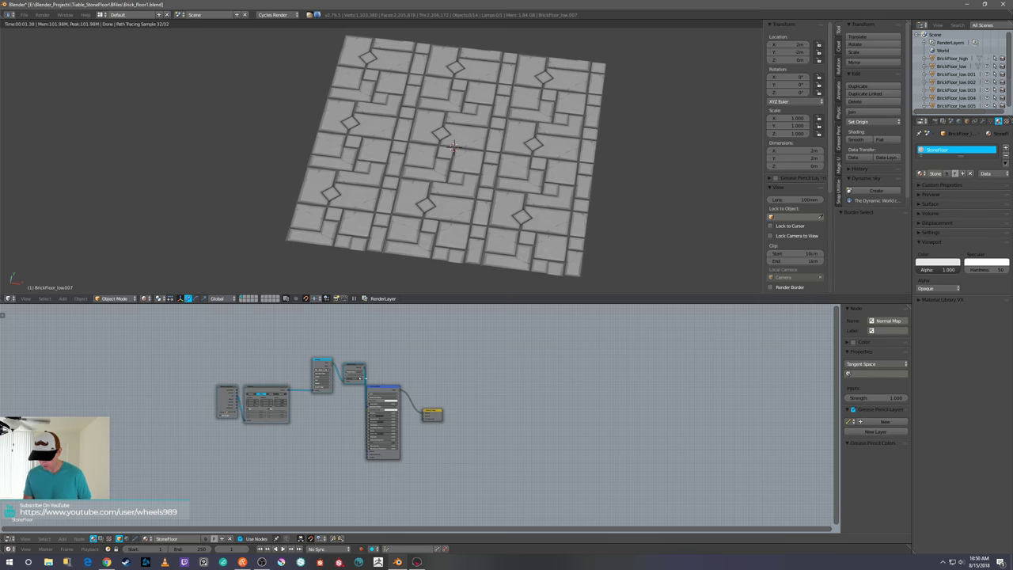
mouse_move(360, 370)
mouse_down()
mouse_move(347, 399)
mouse_move(352, 361)
mouse_up()
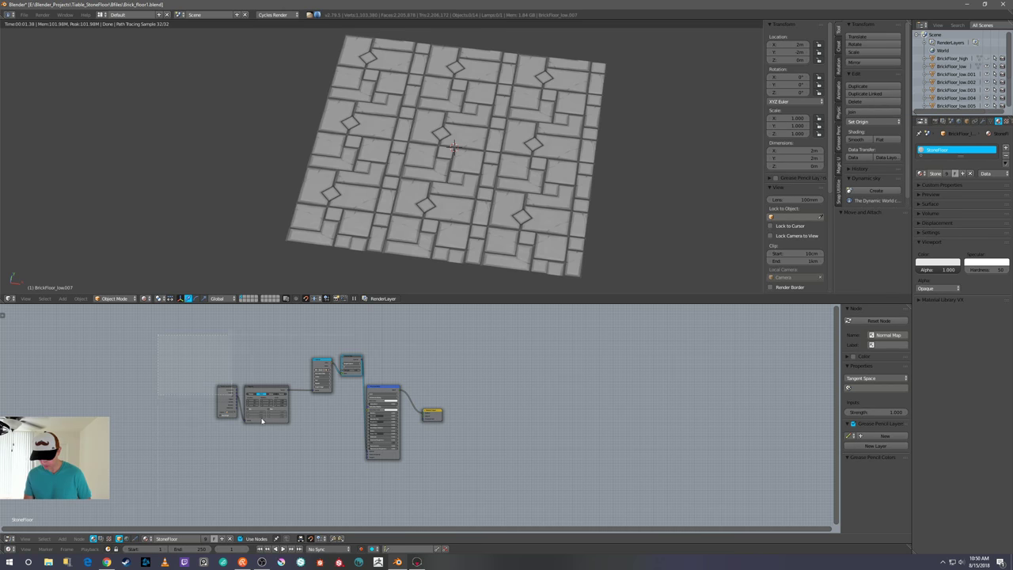
drag(262, 421, 355, 419)
key(g)
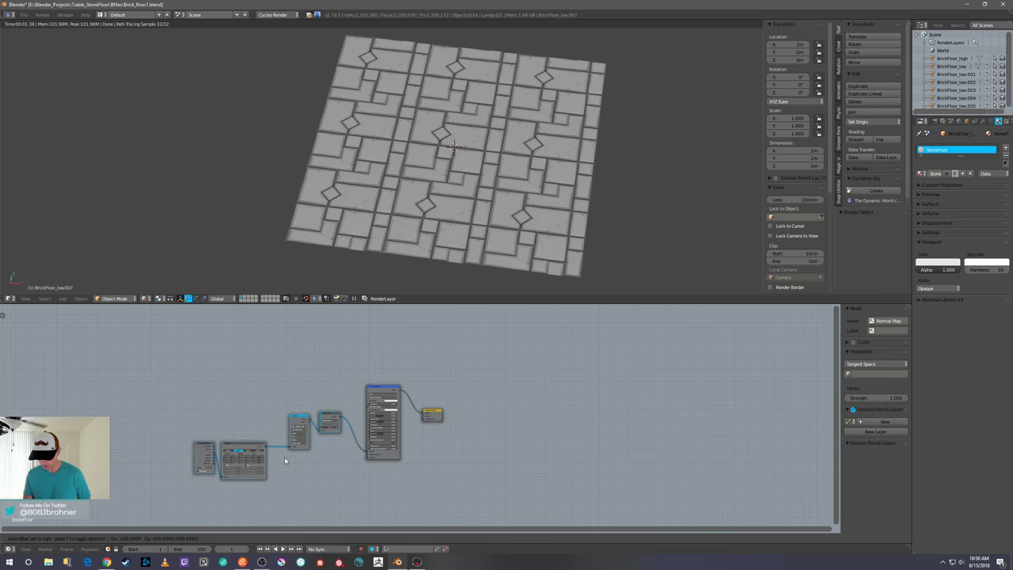
click(288, 489)
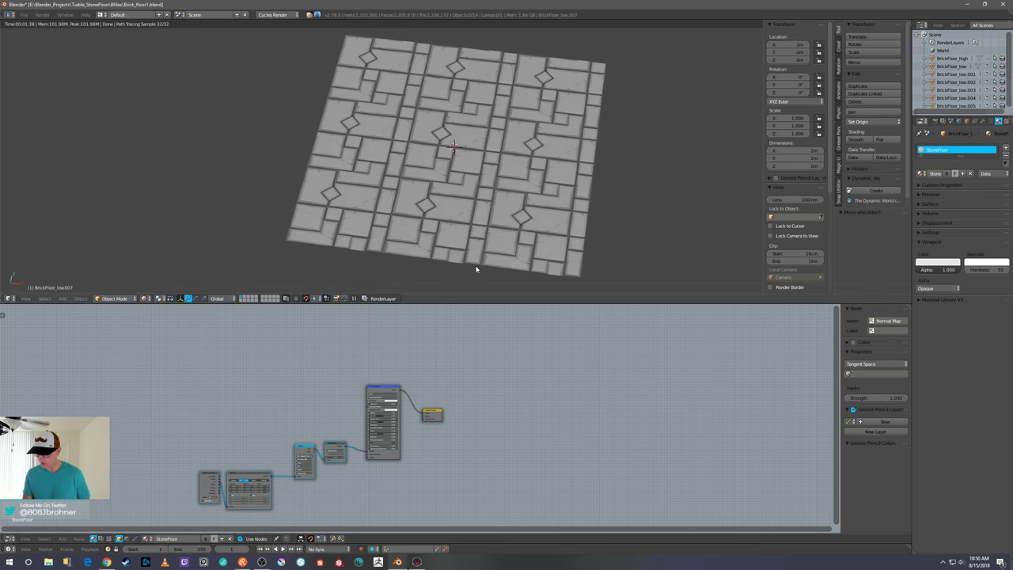
- Set the Principled BSDF base colour to light tan (about 0.579, 0.514, 0.347)
scroll(604, 235, up, 2)
middle_drag(609, 231, 622, 209)
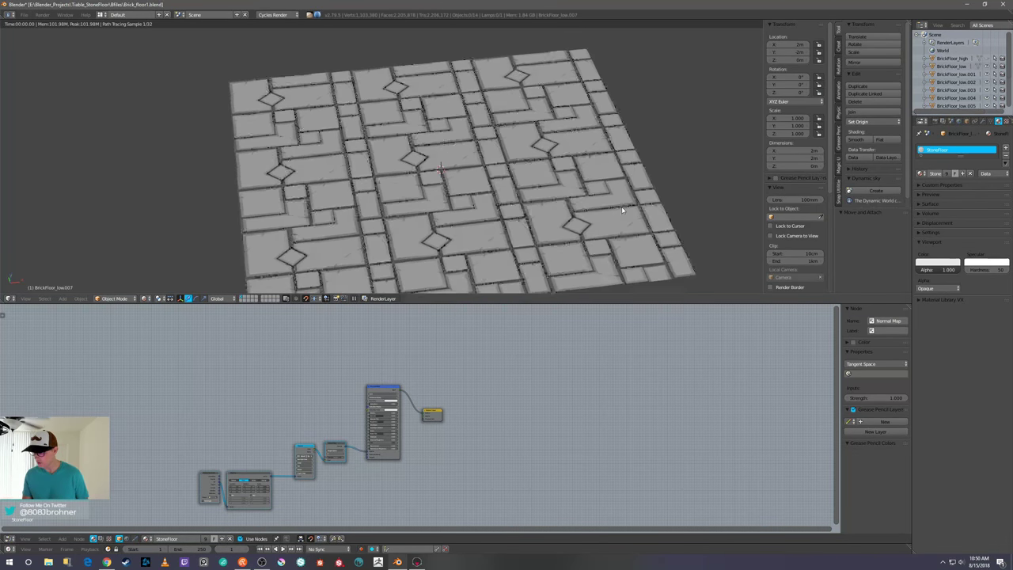
scroll(396, 403, up, 5)
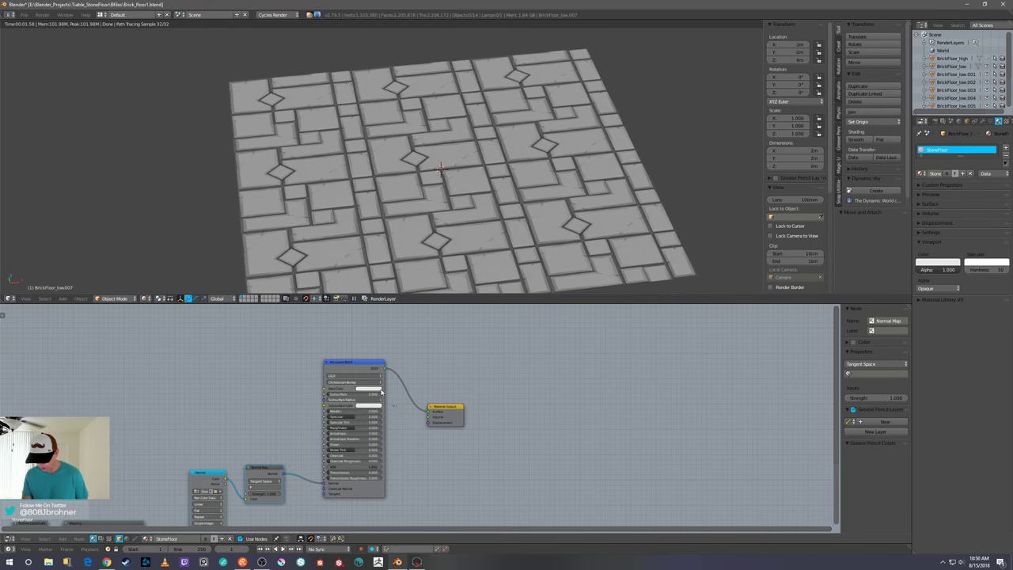
click(345, 377)
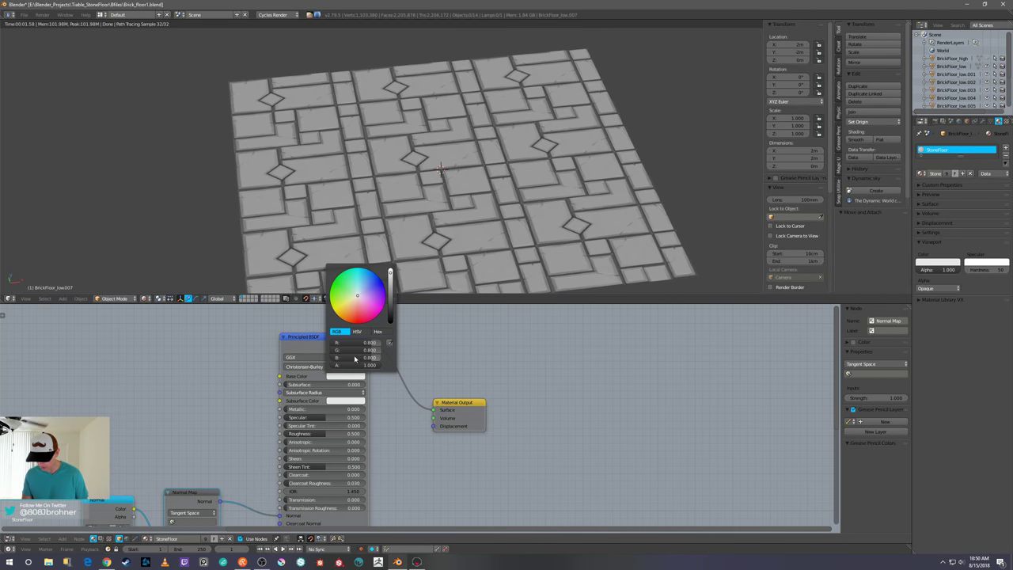
click(366, 292)
drag(389, 274, 390, 299)
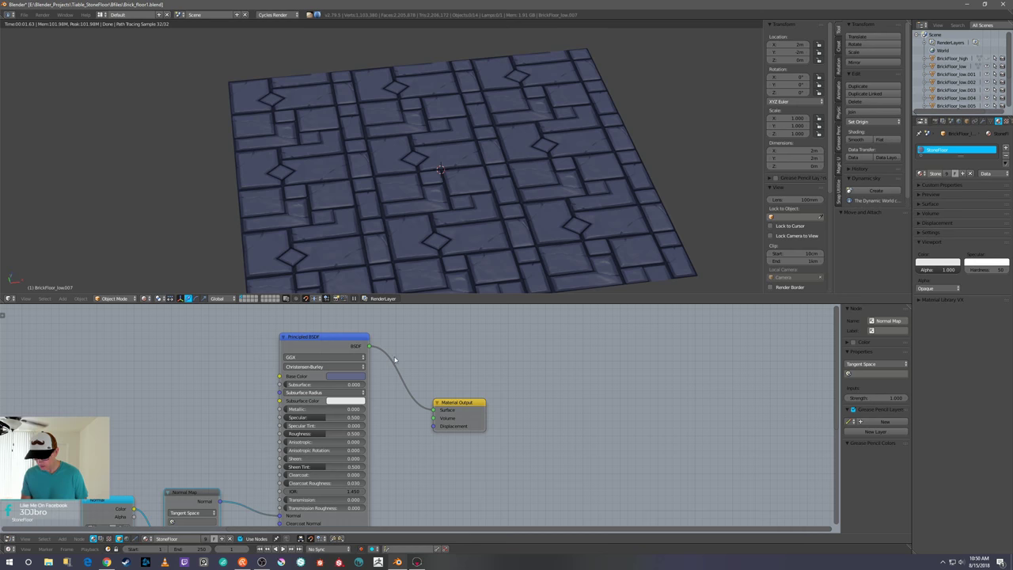
click(353, 377)
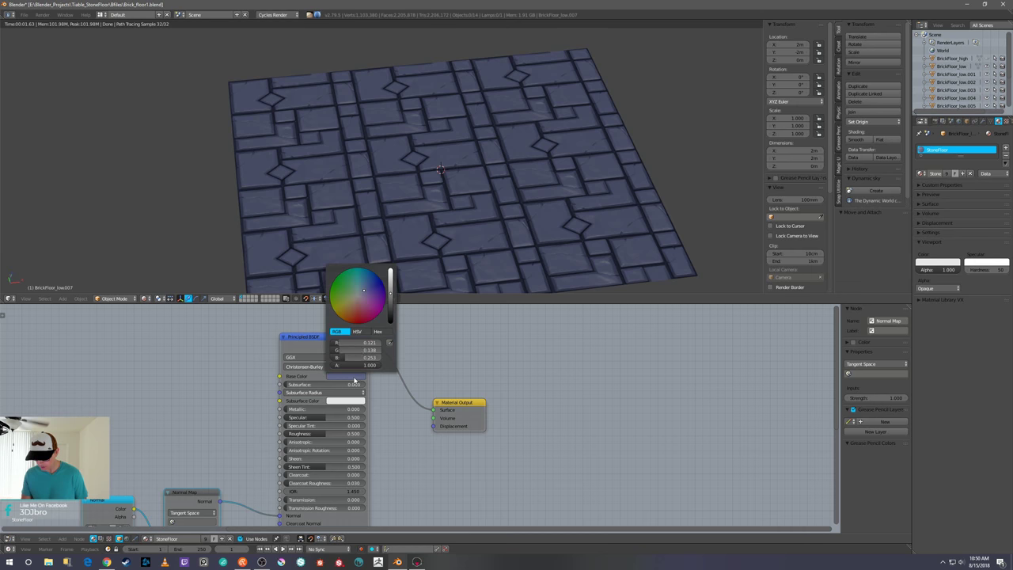
click(356, 298)
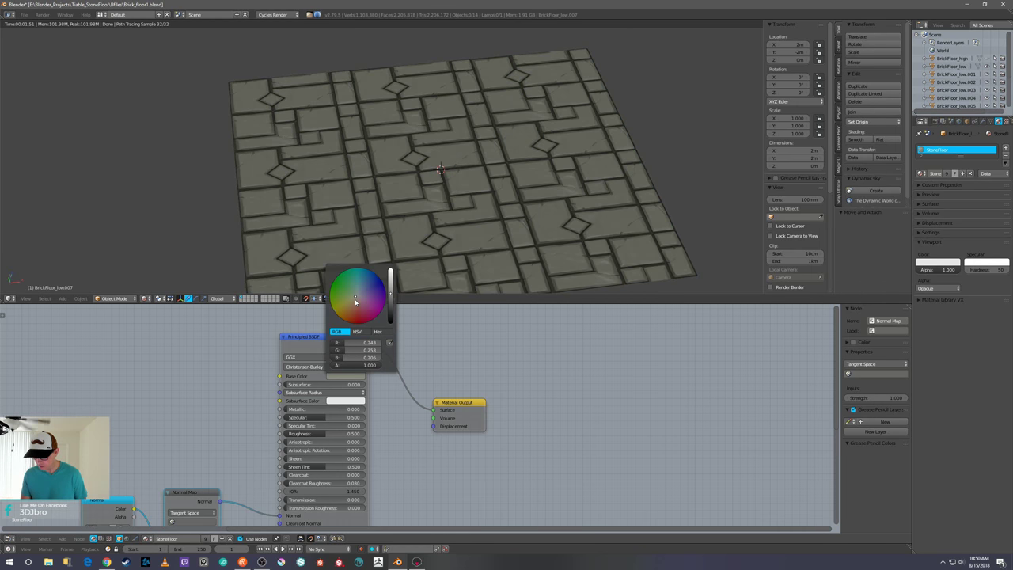
click(355, 301)
scroll(376, 298, up, 6)
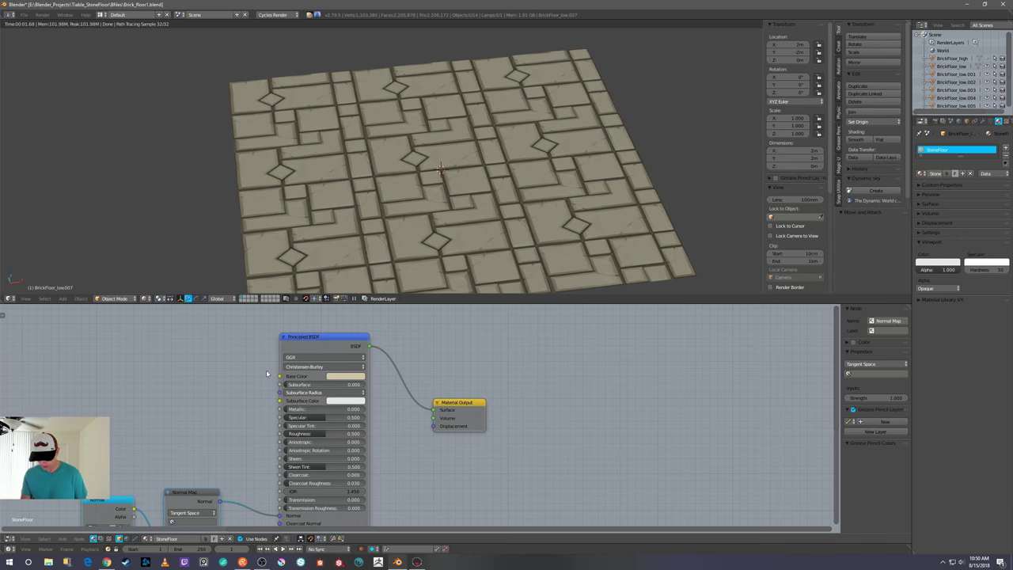
scroll(253, 376, down, 2)
- Add an Image Texture node to the floor material and place a duplicate below it
middle_drag(237, 441, 303, 388)
scroll(304, 389, down, 1)
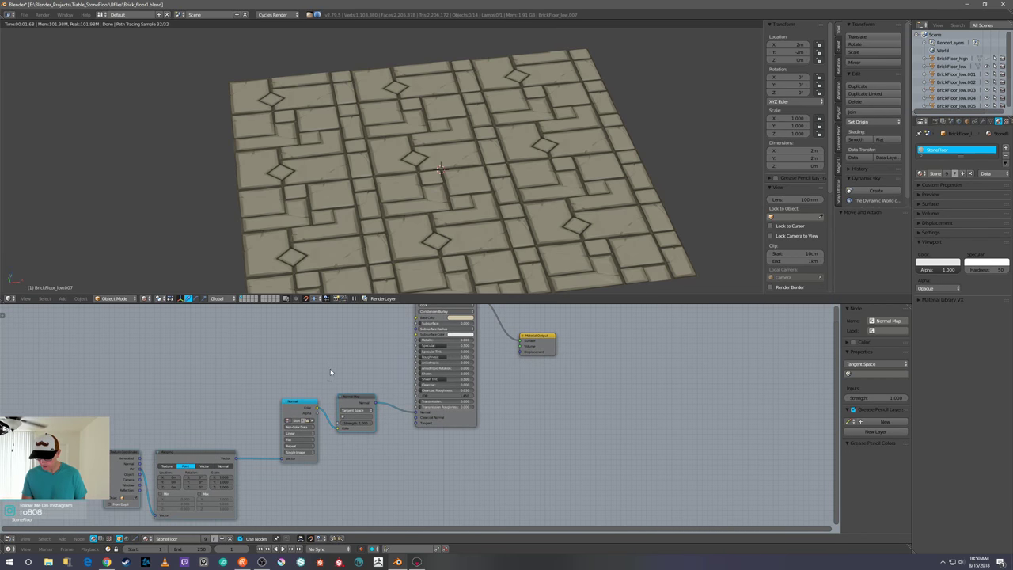
scroll(311, 386, down, 2)
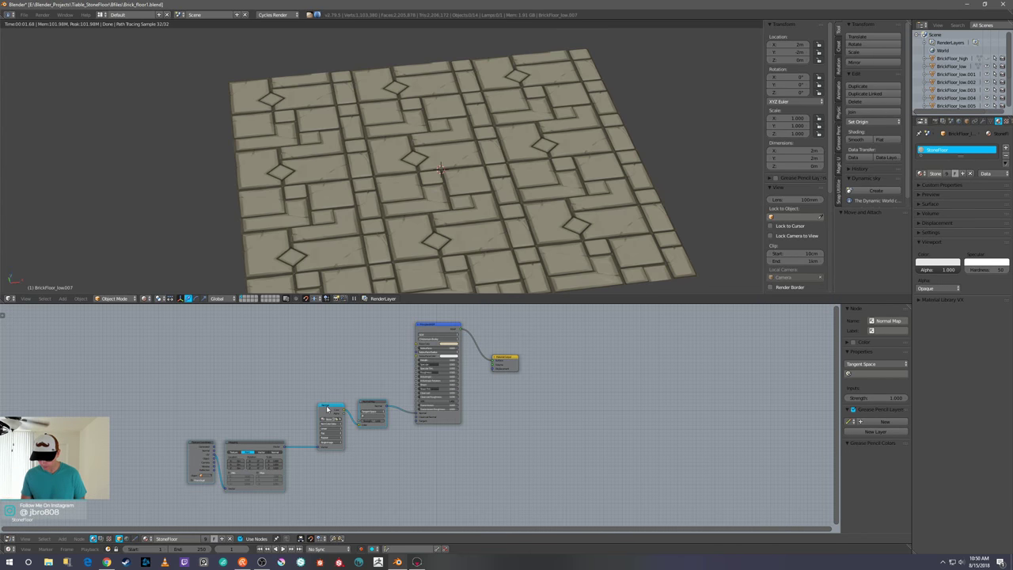
middle_drag(350, 367, 318, 448)
key(shift+a)
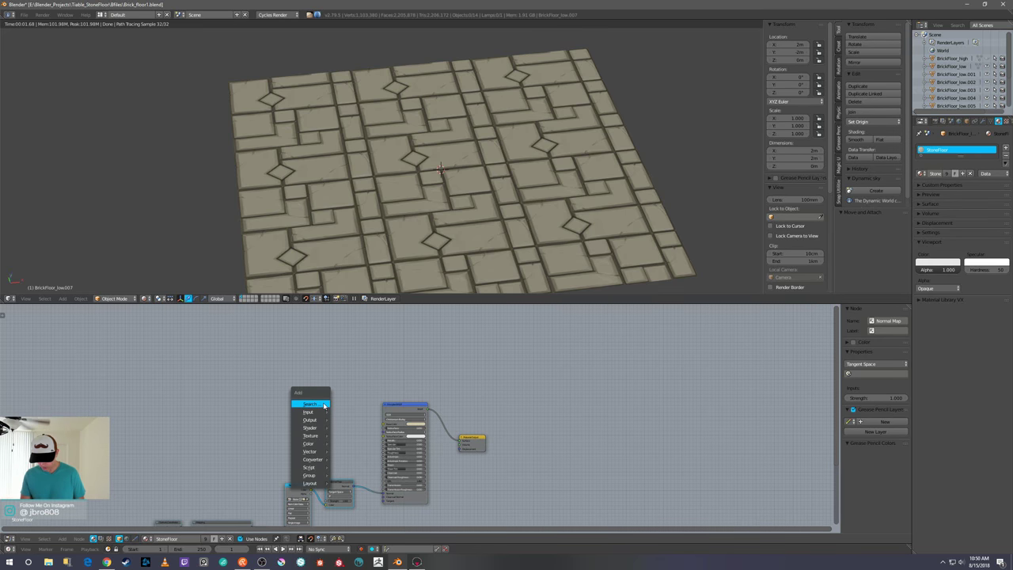
mouse_move(324, 428)
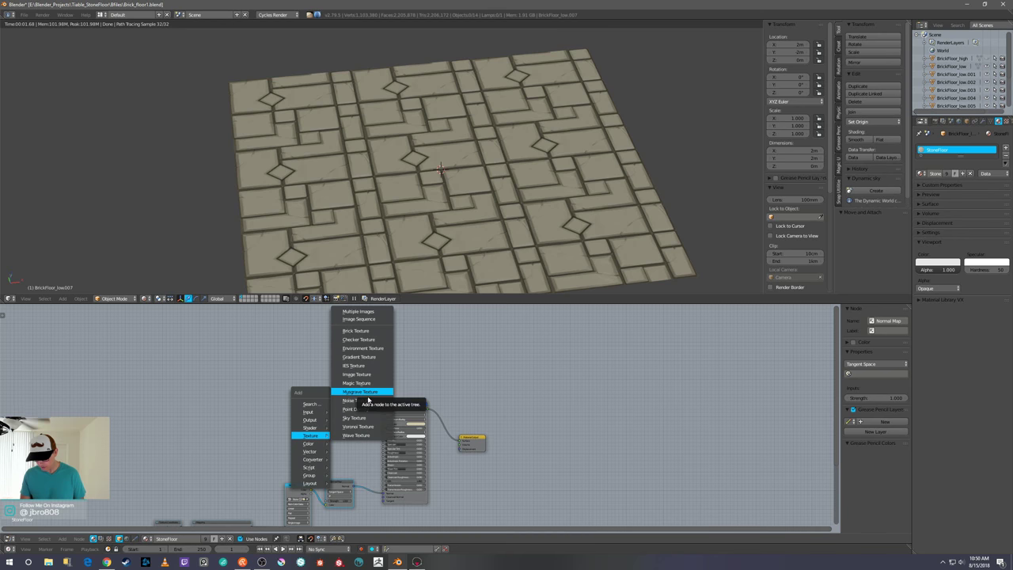
click(358, 374)
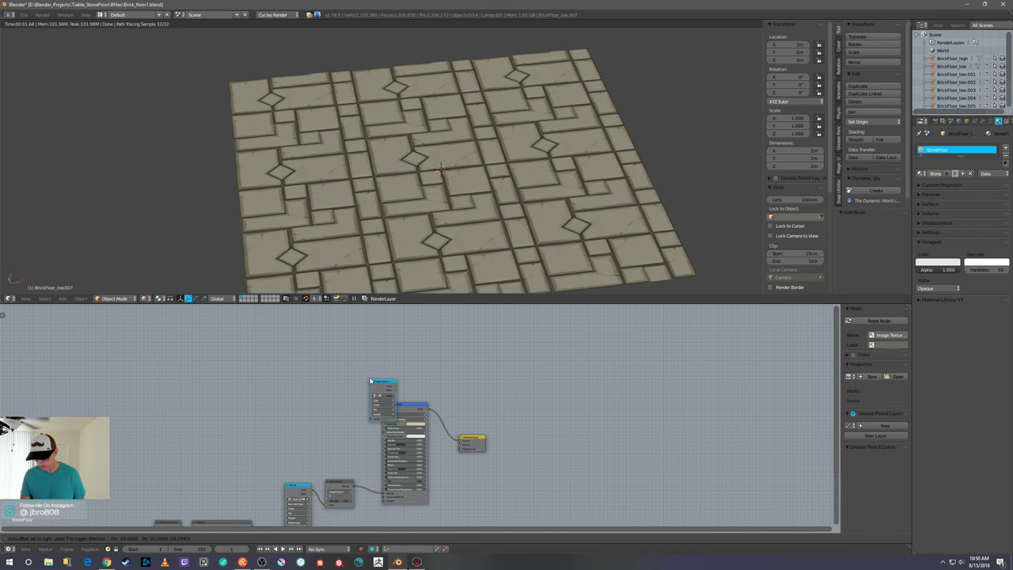
click(310, 361)
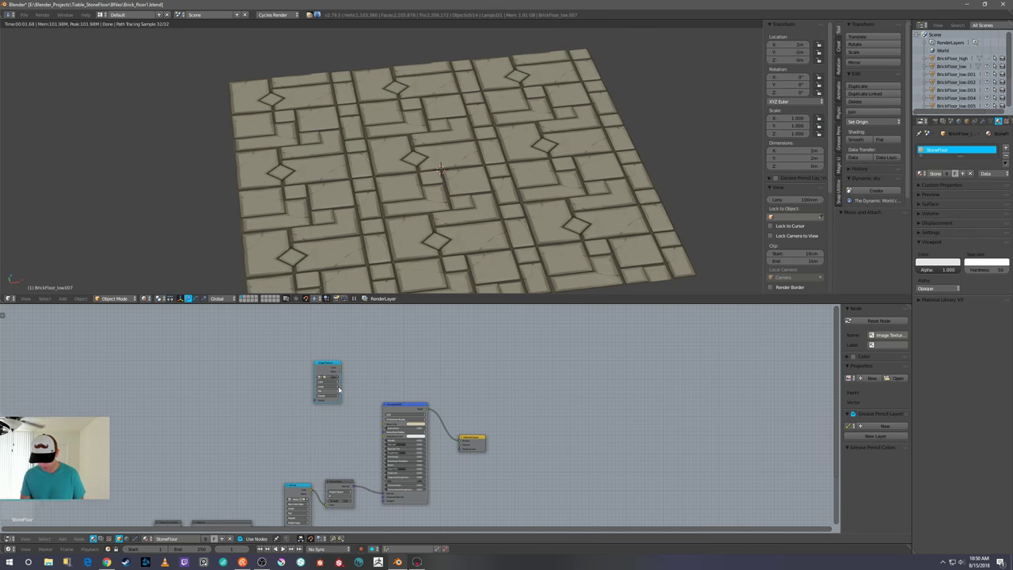
key(shift+d)
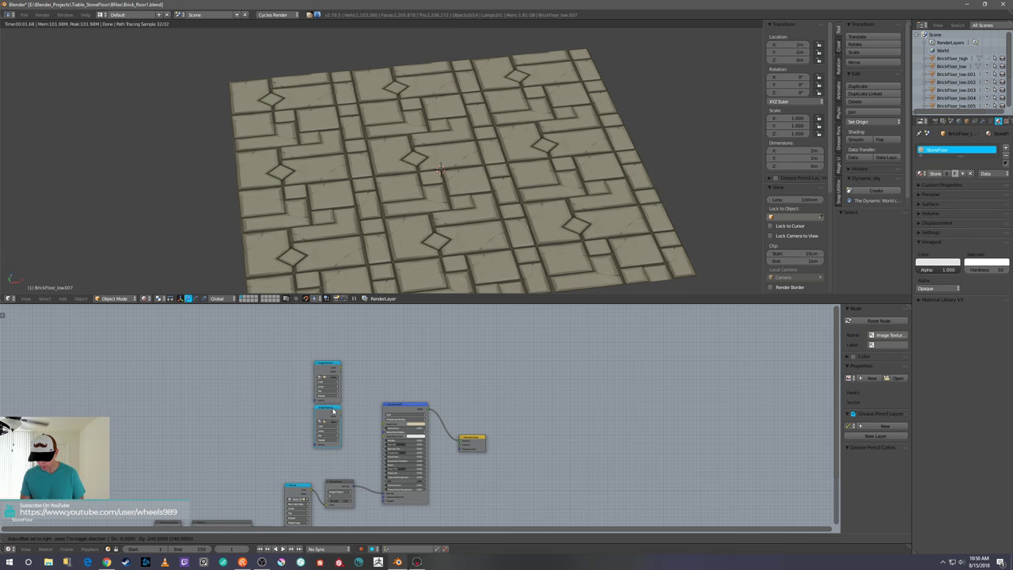
click(336, 411)
- Add a MixRGB node beside the two image textures
key(shift+a)
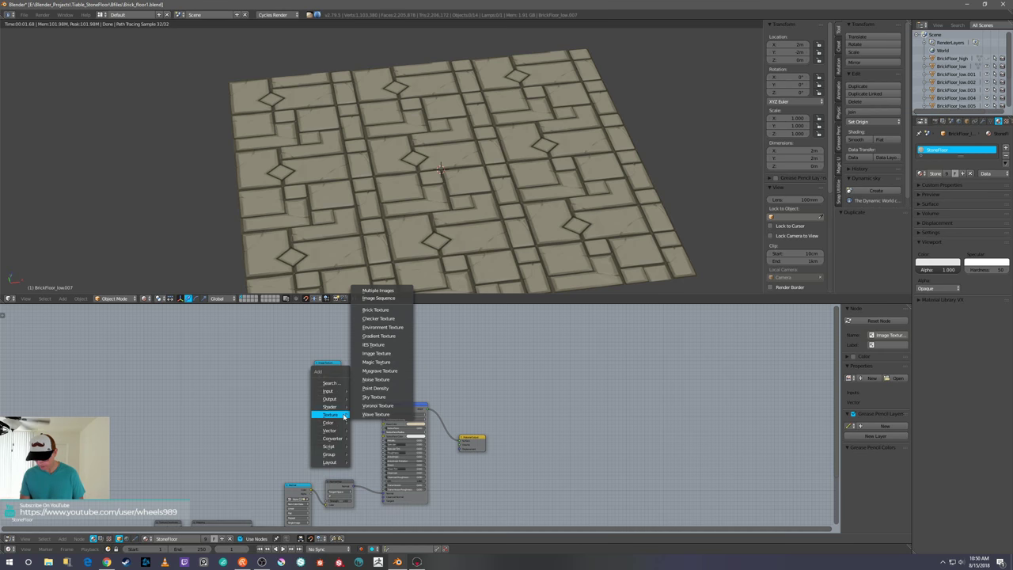
mouse_move(342, 403)
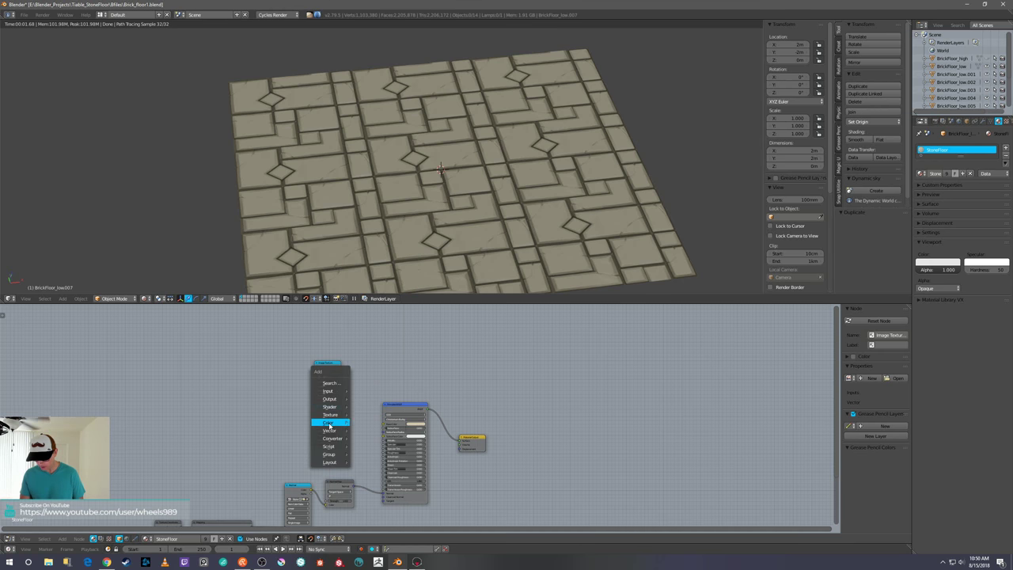
mouse_move(329, 422)
click(371, 466)
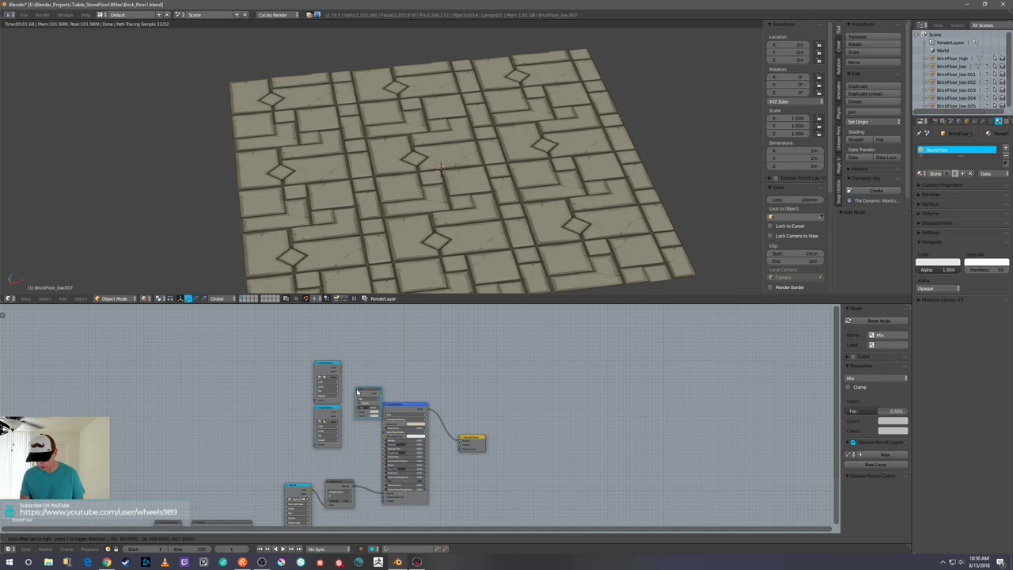
click(352, 394)
- Set both image textures to Non-Color Data and start loading an image into the first
scroll(332, 380, up, 3)
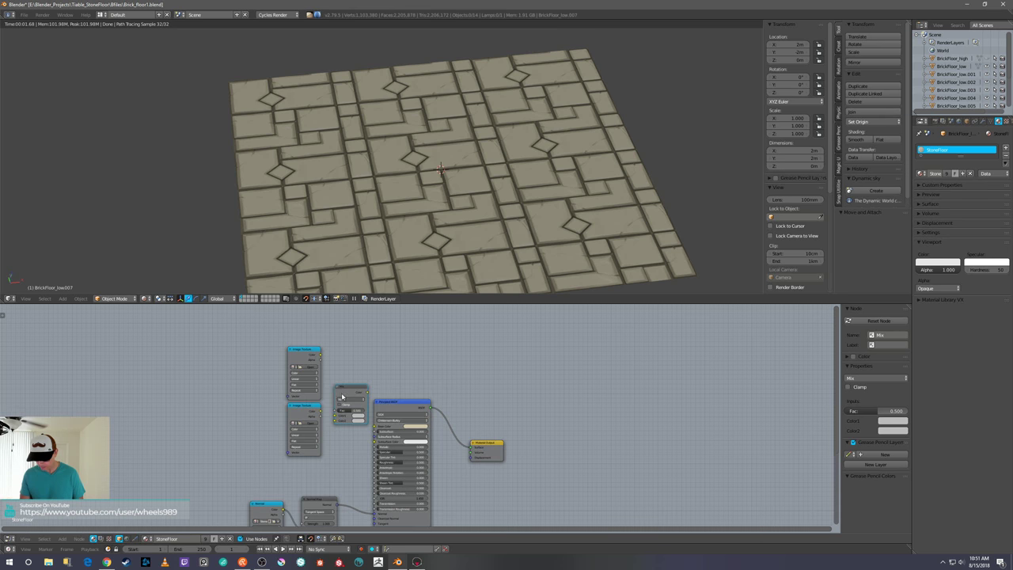
click(280, 364)
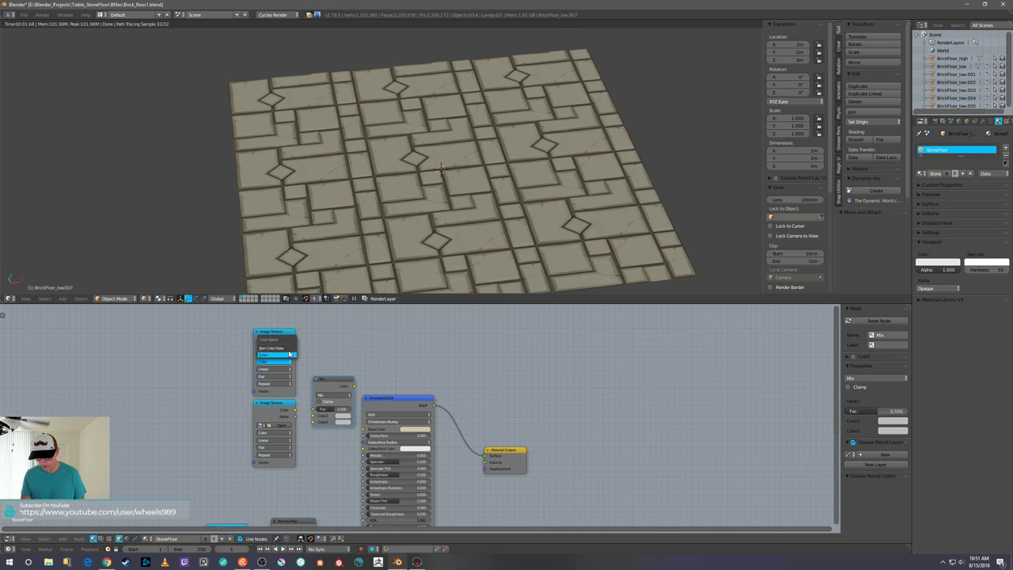
click(272, 347)
click(275, 433)
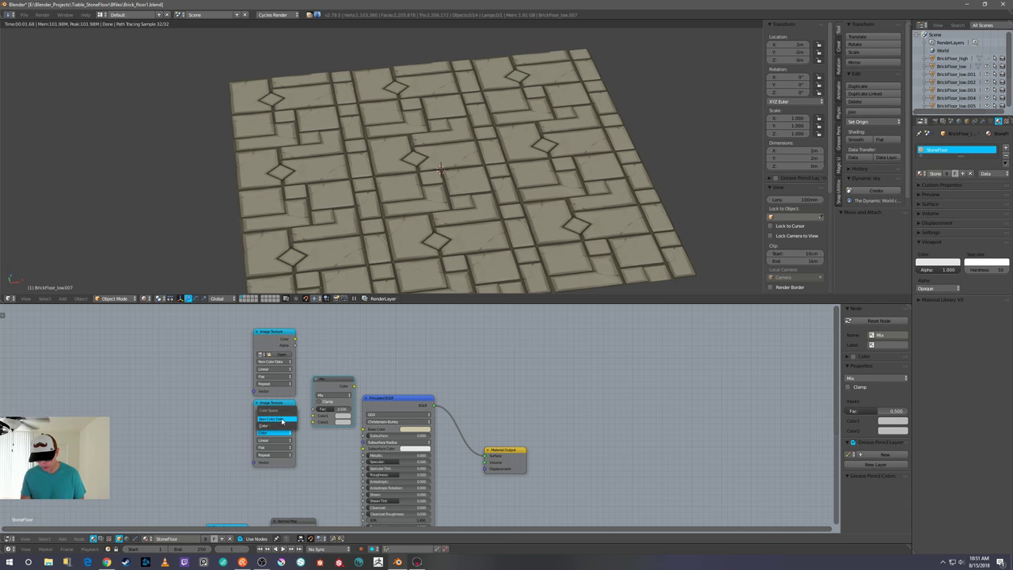
click(273, 419)
click(282, 353)
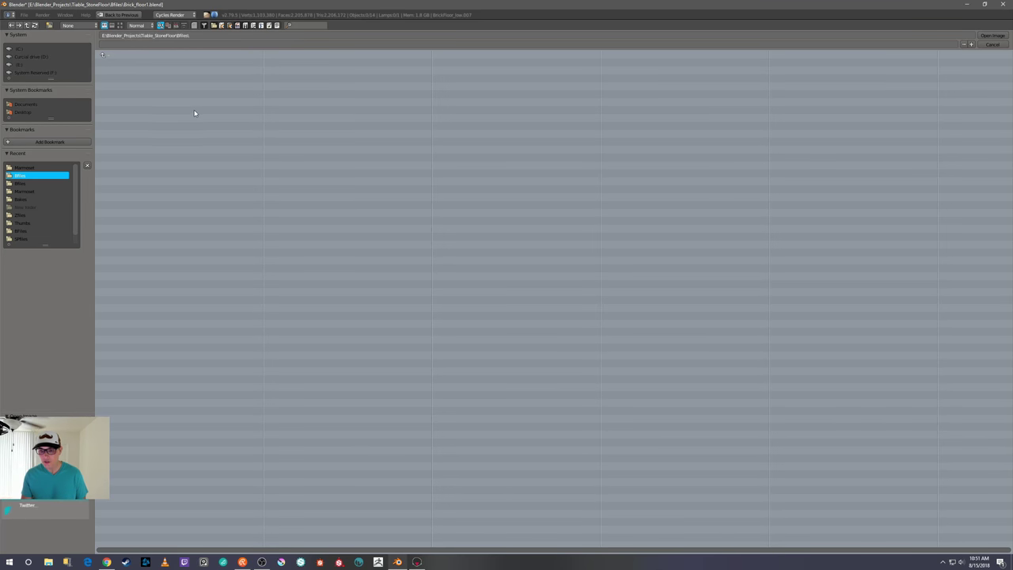
- Load StoneFloor_ao.psd into the first image texture and StoneFloor_curve.psd into the second, from Marmoset
click(103, 55)
click(110, 70)
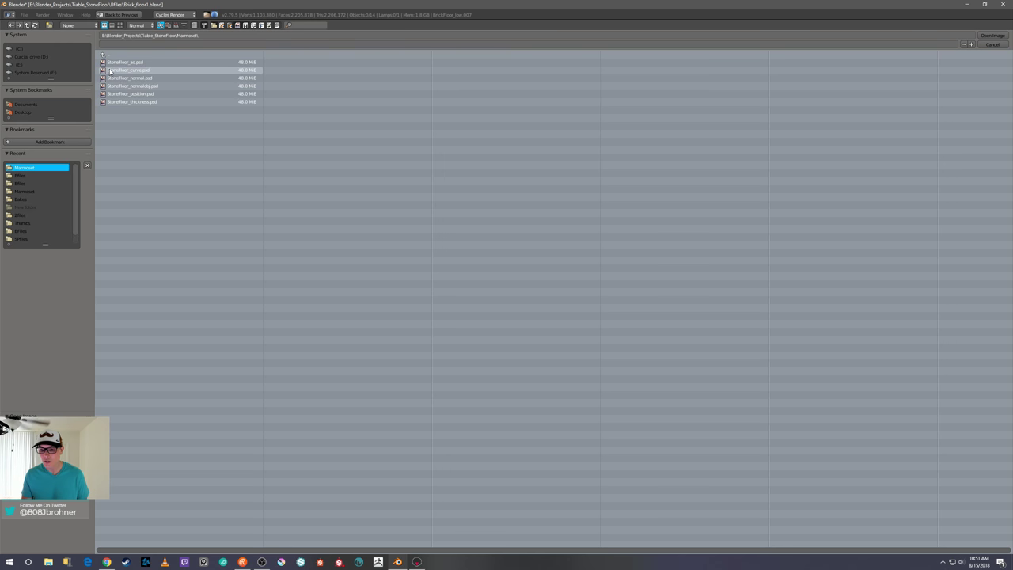
double_click(156, 62)
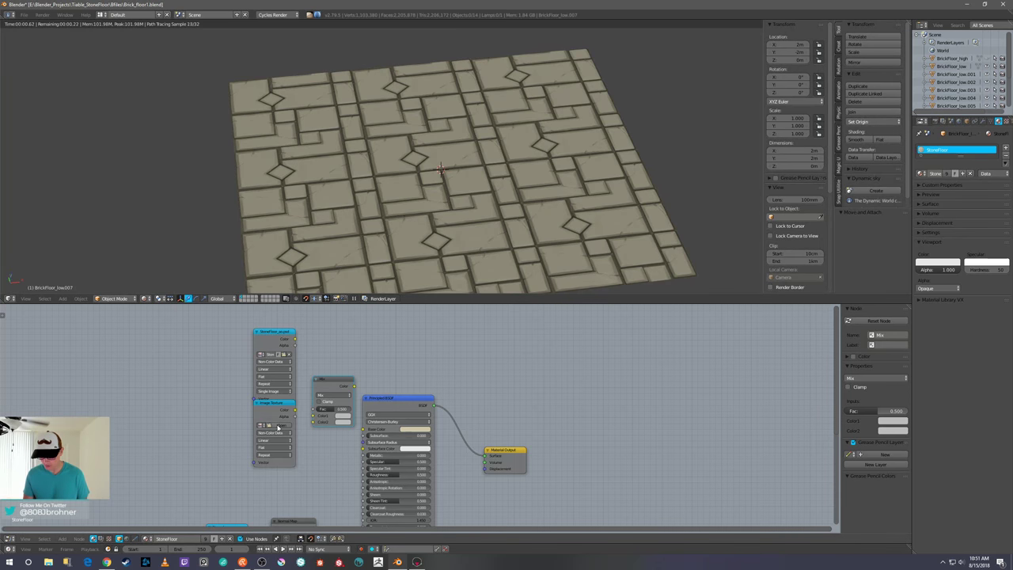
click(275, 425)
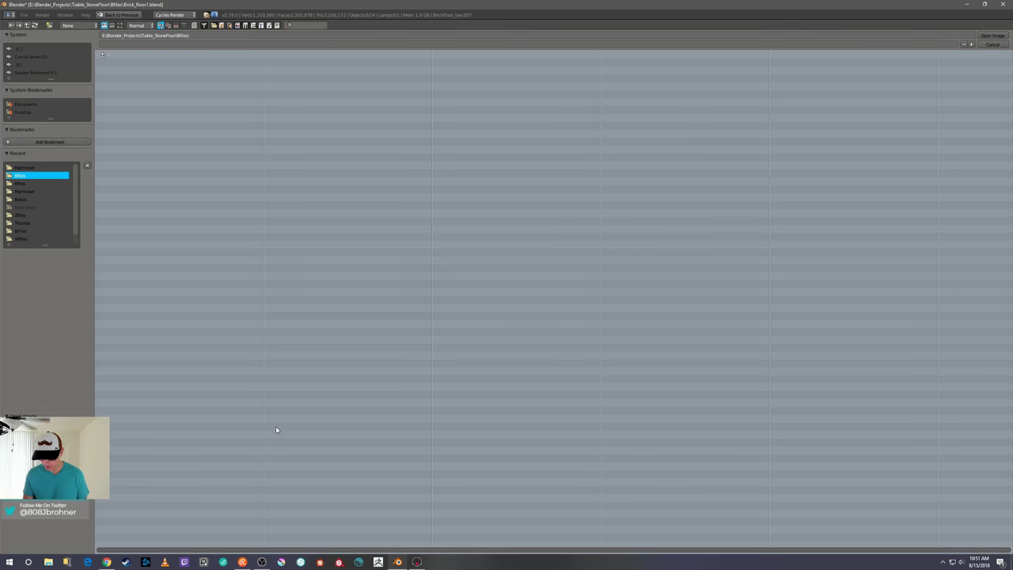
click(101, 55)
click(116, 70)
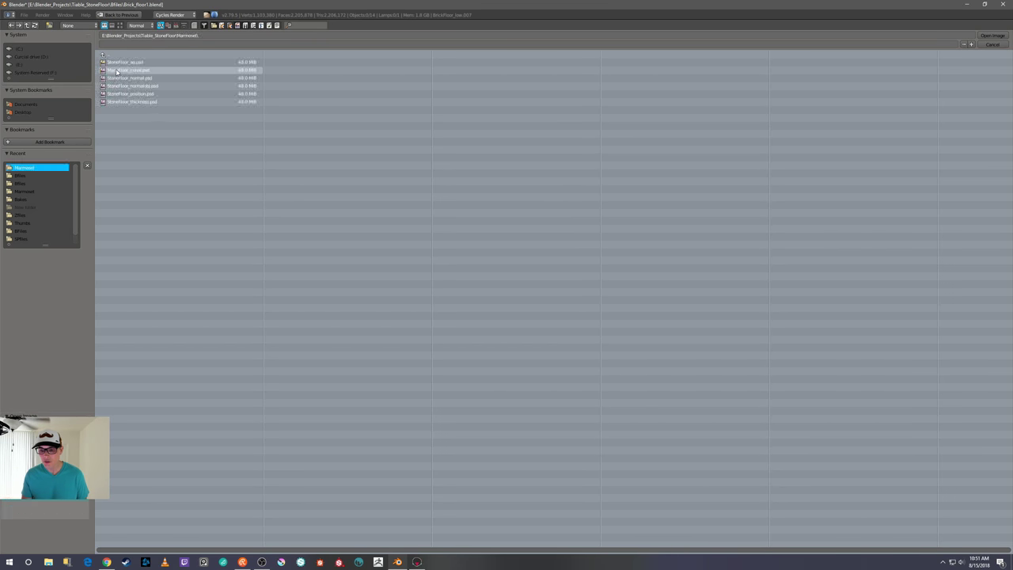
double_click(119, 71)
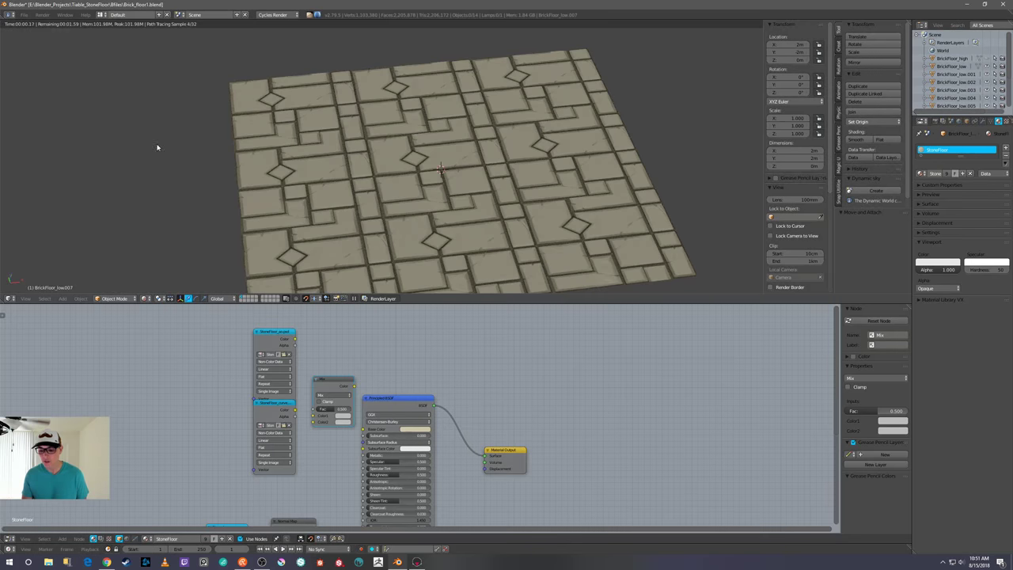
- Connect the Mix node to Base Color and set its blend type to Multiply
drag(269, 336, 270, 328)
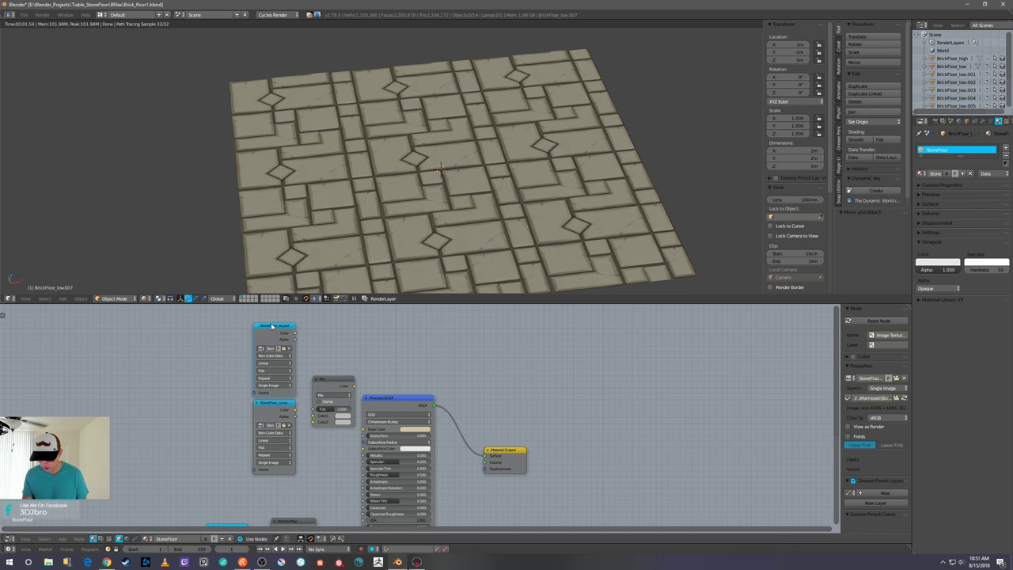
drag(270, 329, 314, 422)
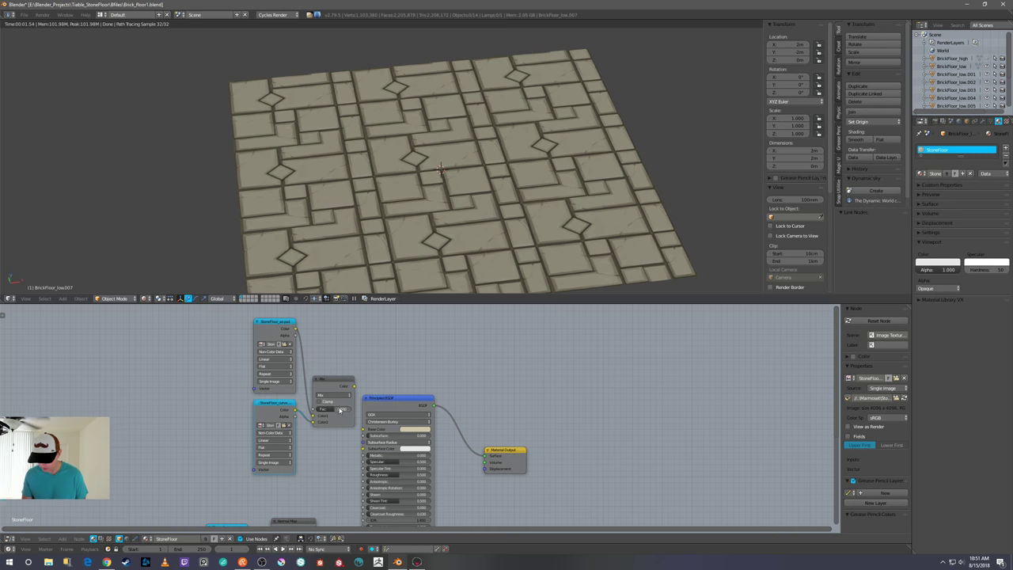
drag(355, 387, 364, 430)
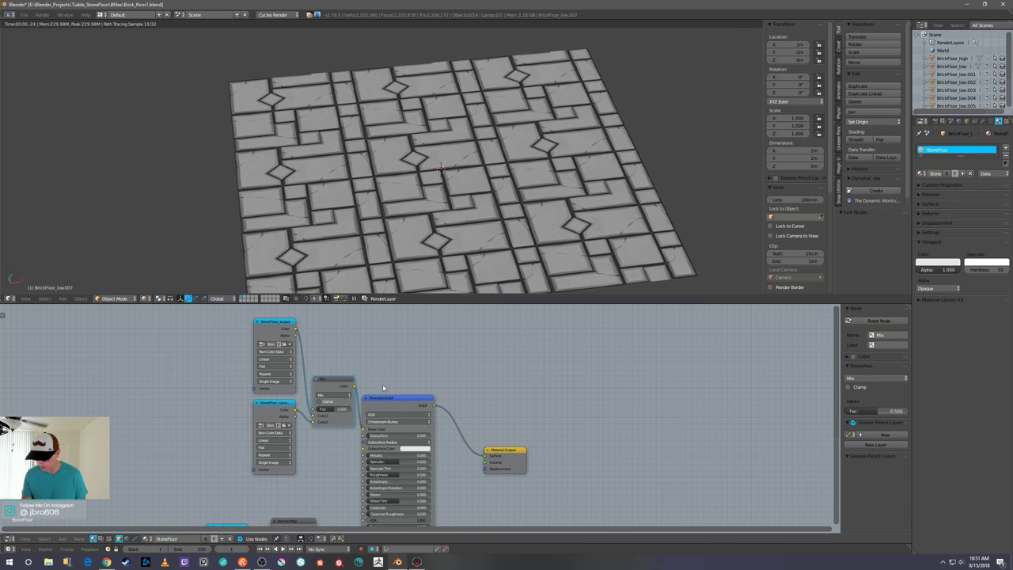
click(332, 395)
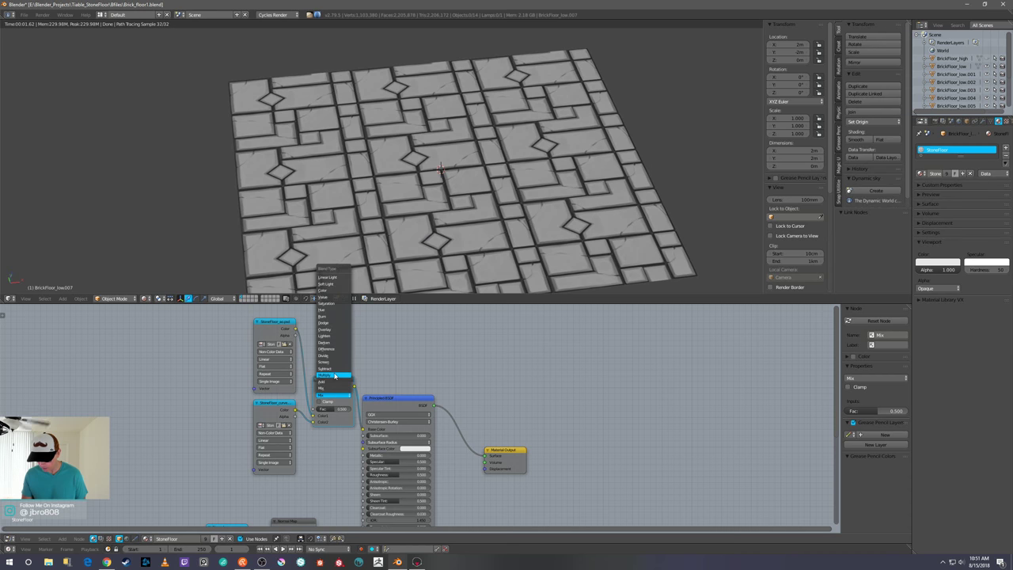
click(334, 377)
- Orbit to a near top-down floor view and join the node editor into the 3D viewport
middle_drag(459, 230, 492, 237)
scroll(519, 238, down, 2)
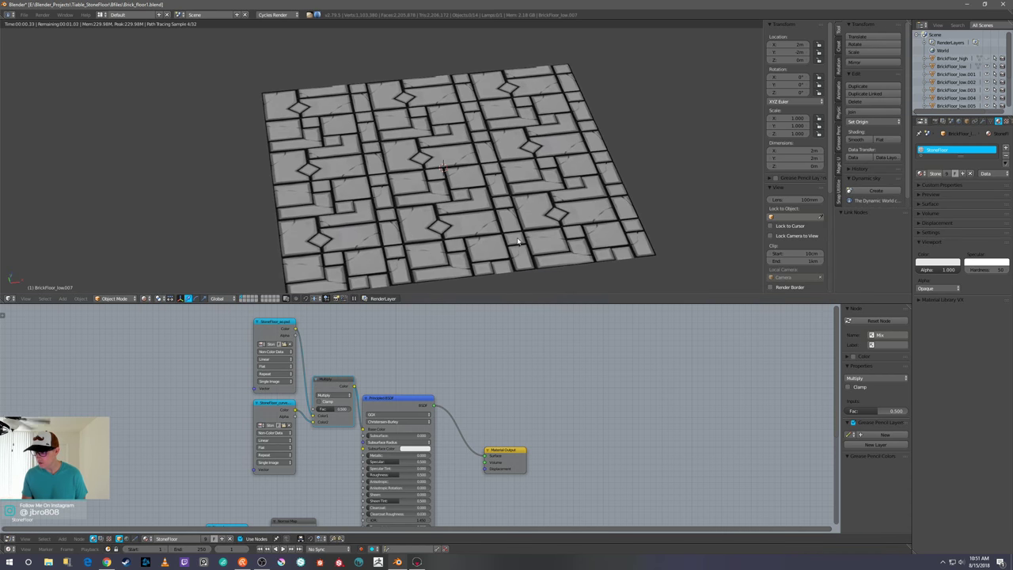
scroll(519, 241, up, 5)
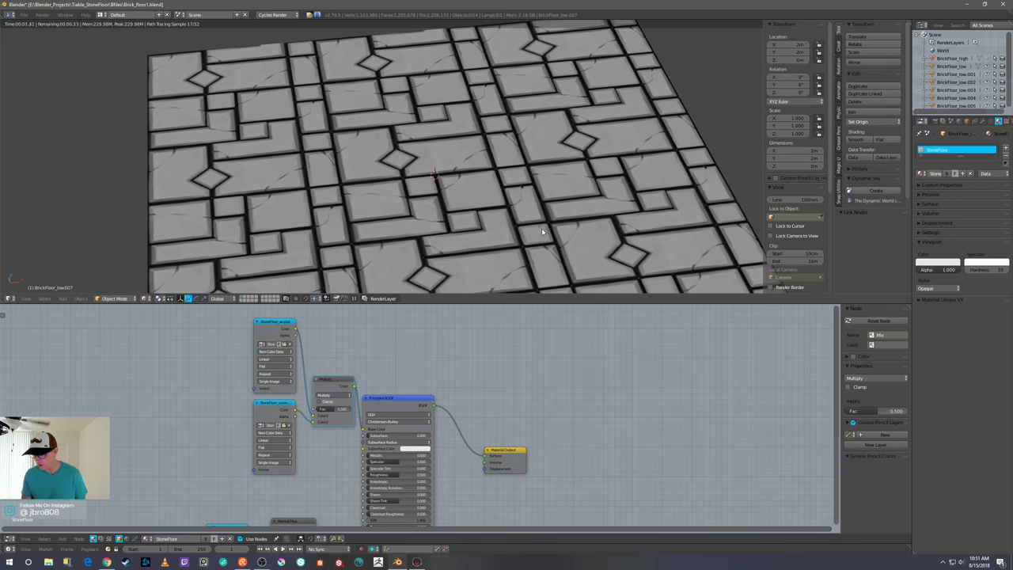
scroll(543, 231, down, 3)
middle_drag(543, 231, 554, 234)
scroll(555, 236, up, 3)
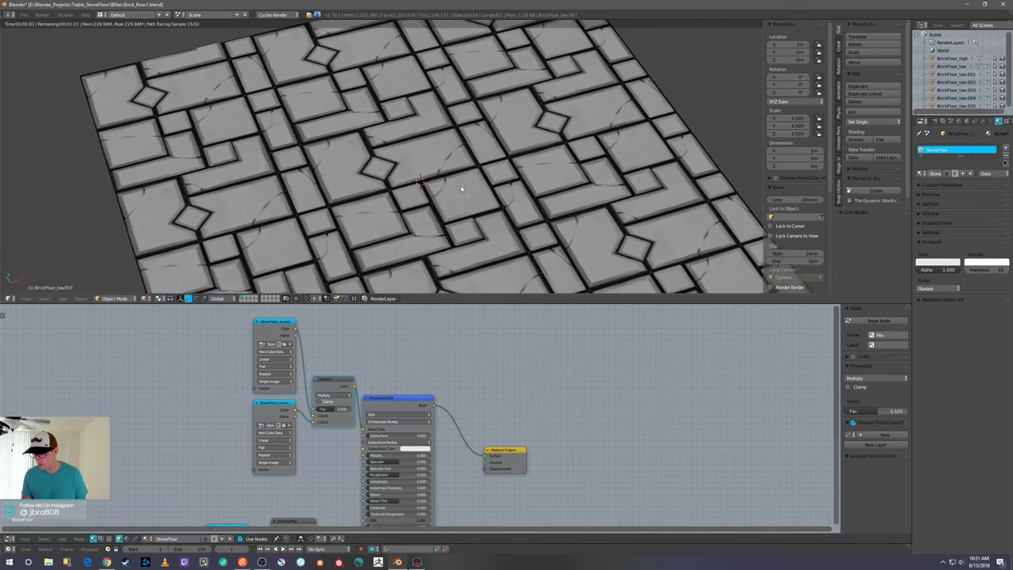
scroll(435, 155, down, 2)
scroll(435, 155, up, 4)
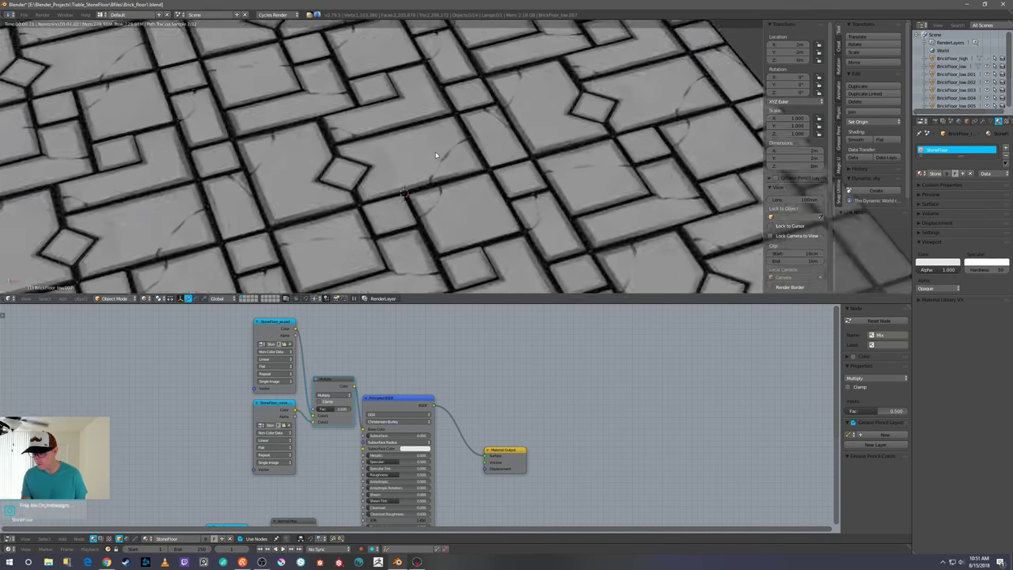
scroll(439, 167, down, 2)
scroll(439, 169, down, 4)
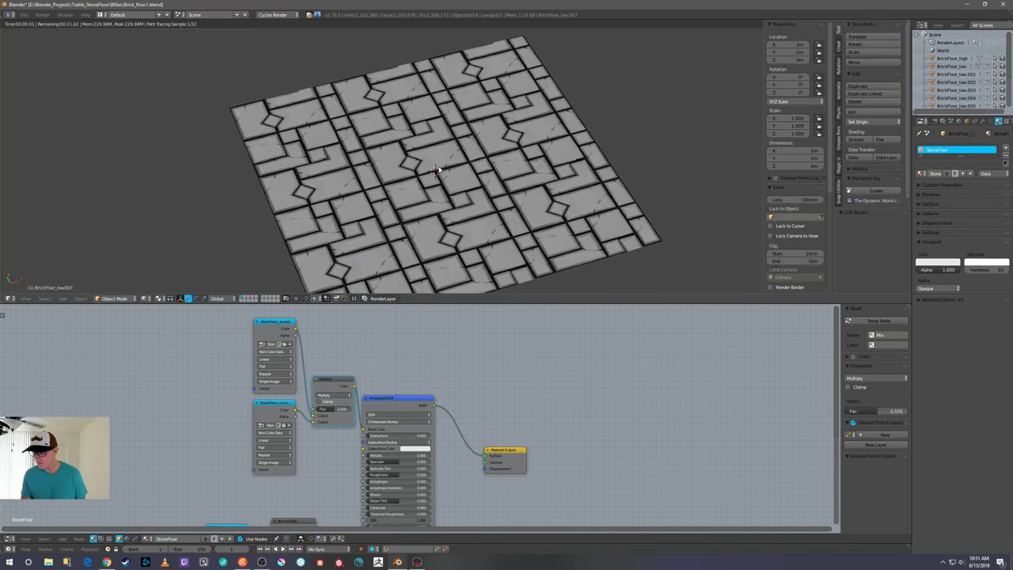
middle_drag(531, 179, 515, 167)
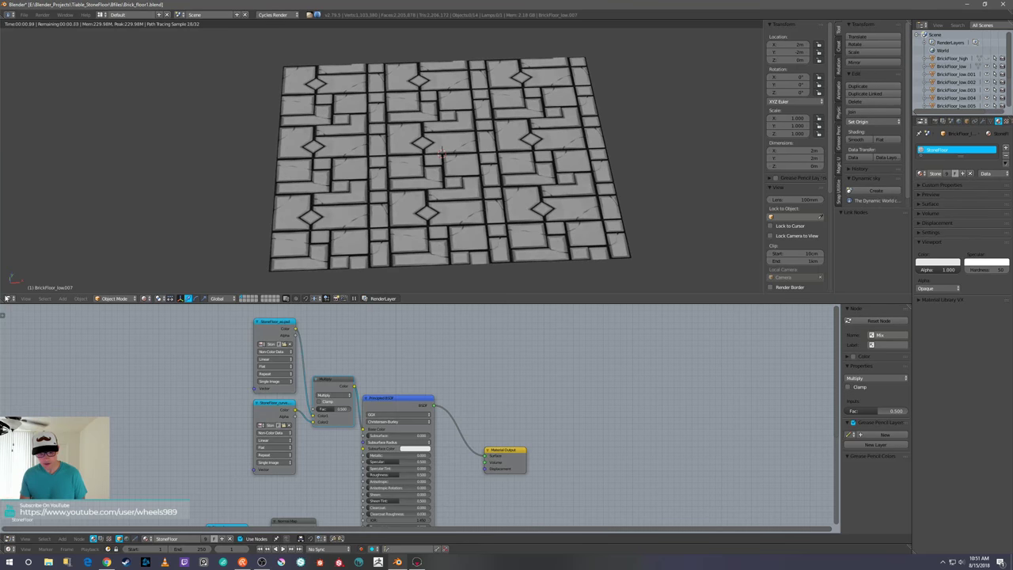
drag(4, 300, 473, 381)
mouse_move(471, 383)
middle_down()
mouse_move(460, 420)
mouse_move(480, 399)
middle_up()
scroll(466, 415, up, 5)
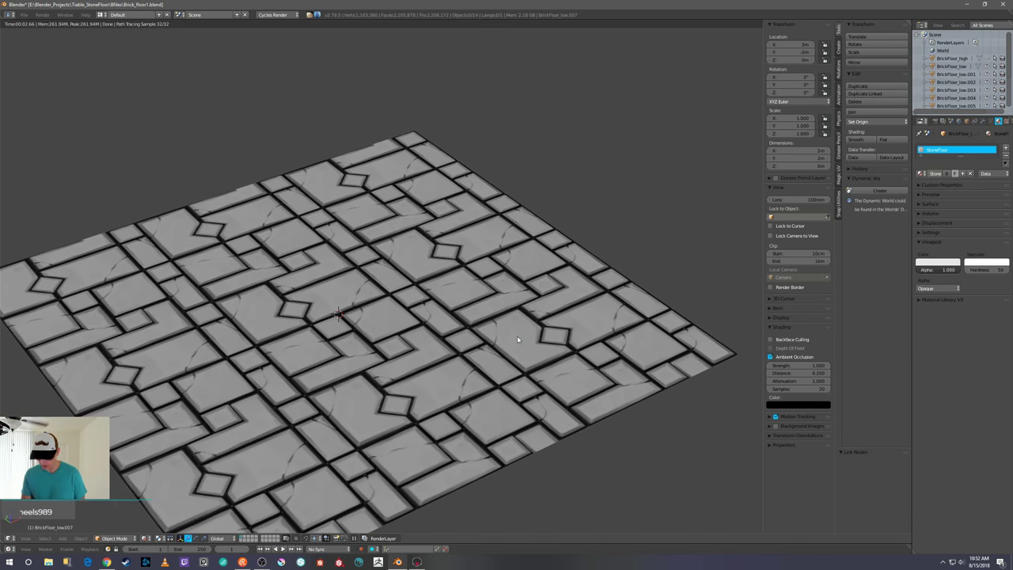
- Switch to Material shading, move the sun lamp along X, and view the floor from the top
key(z)
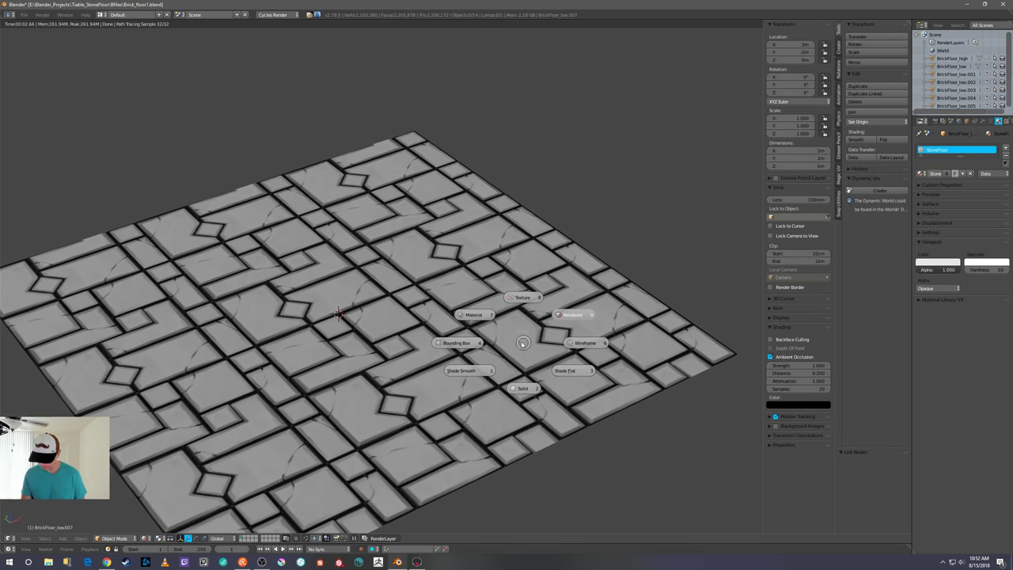
click(482, 317)
scroll(479, 310, down, 4)
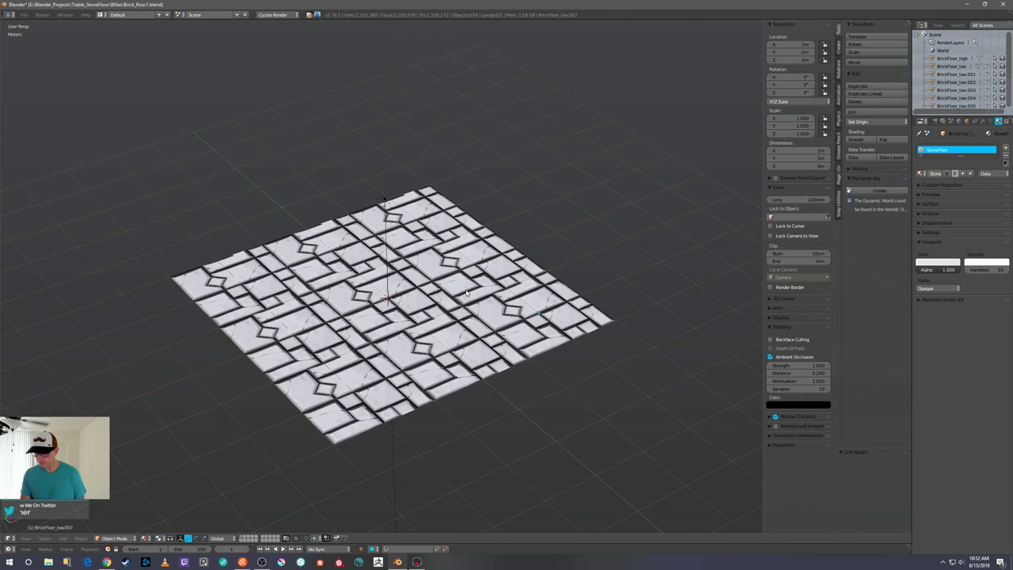
right_click(385, 199)
drag(409, 193, 403, 209)
key(KP_7)
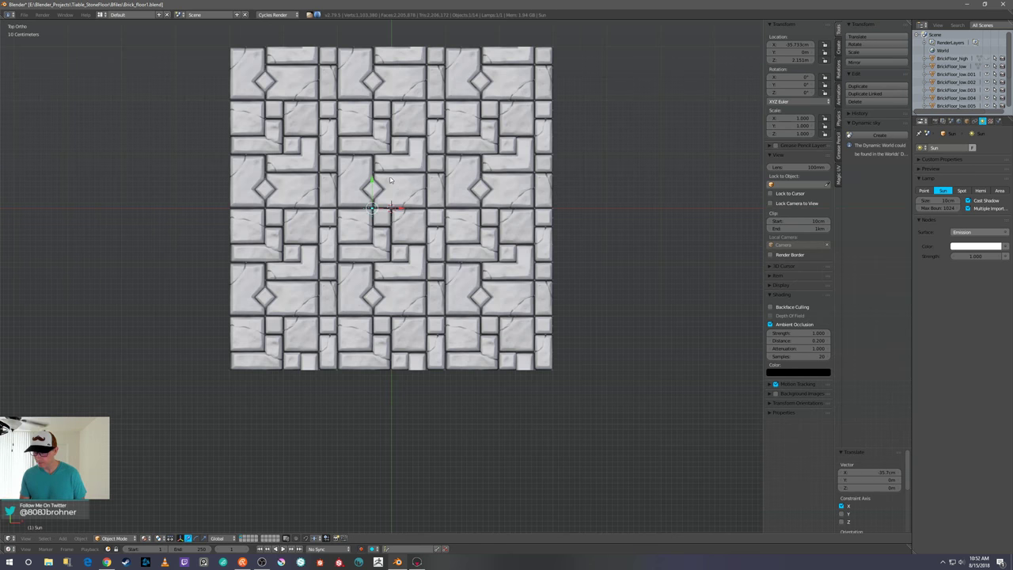
- Duplicate the sun twice, placing copies over the top-left and bottom-right tiles
key(shift+d)
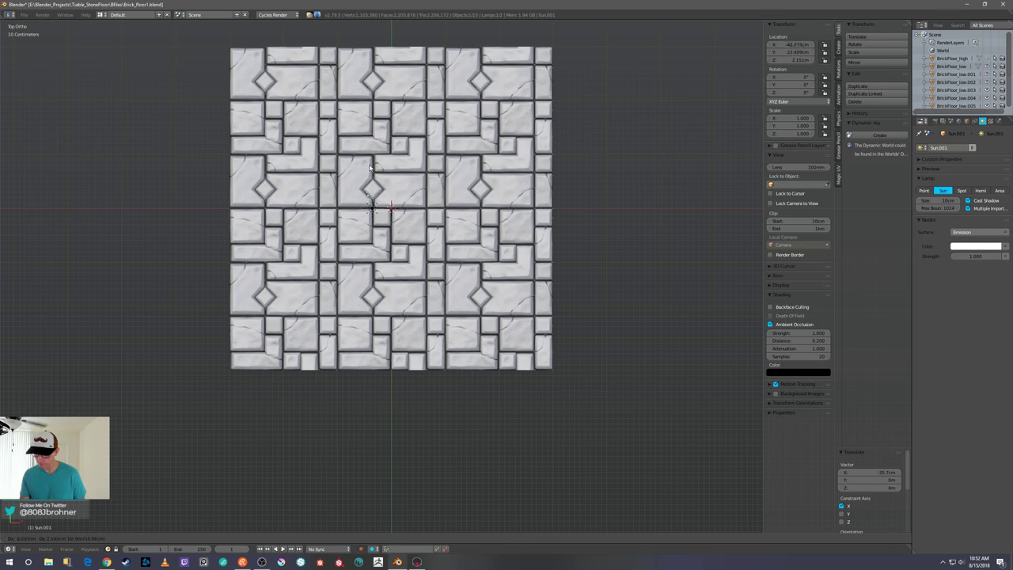
click(276, 61)
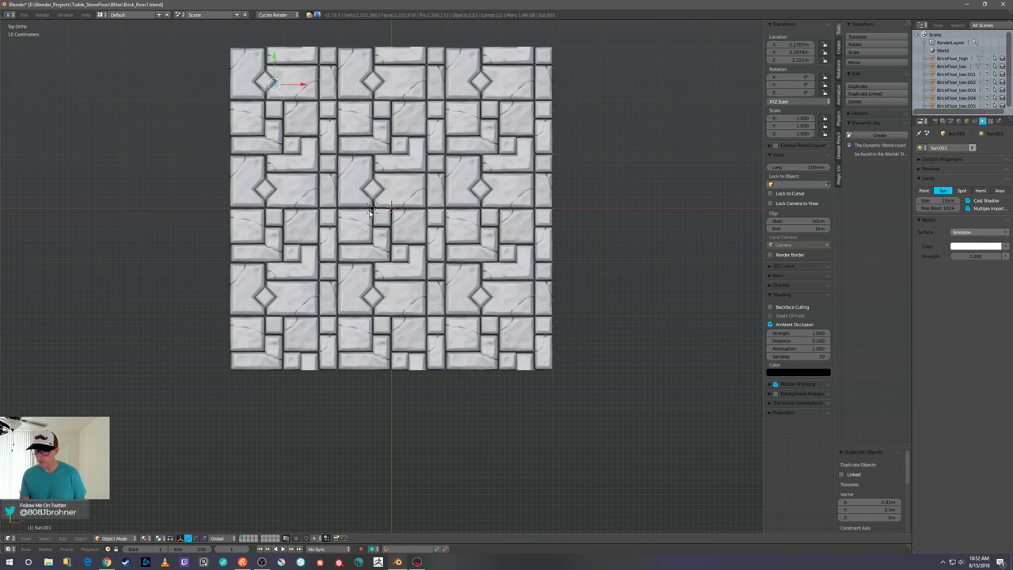
right_click(371, 209)
key(shift+d)
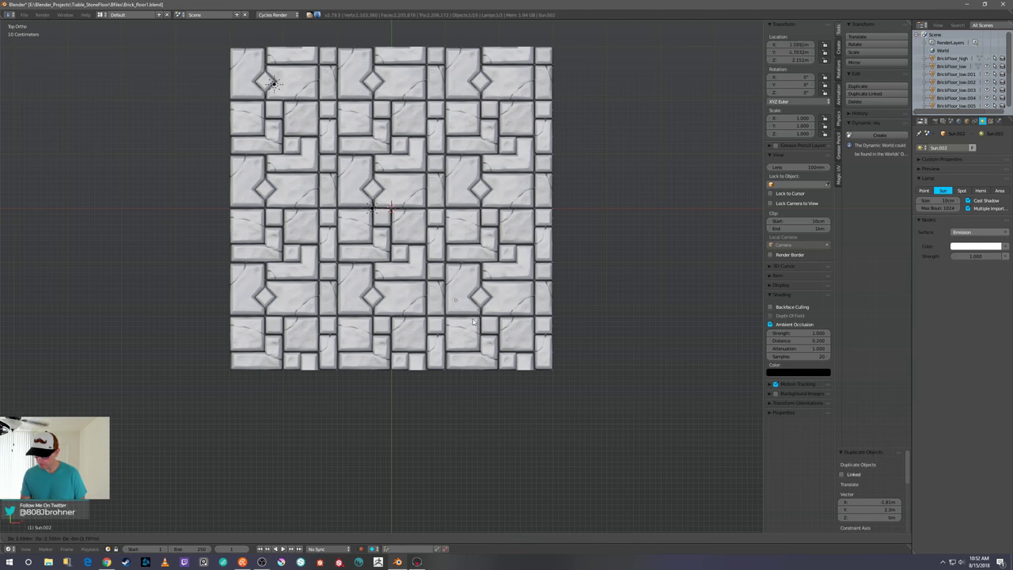
click(514, 340)
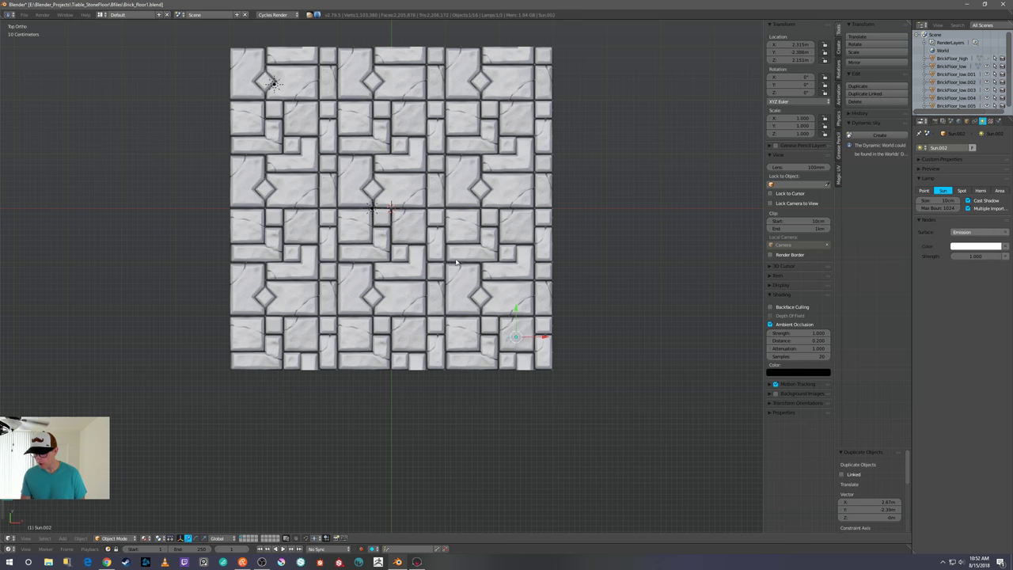
- Move the original sun along X, select Sun.001, and enlarge the Outliner
right_click(371, 209)
key(g)
key(x)
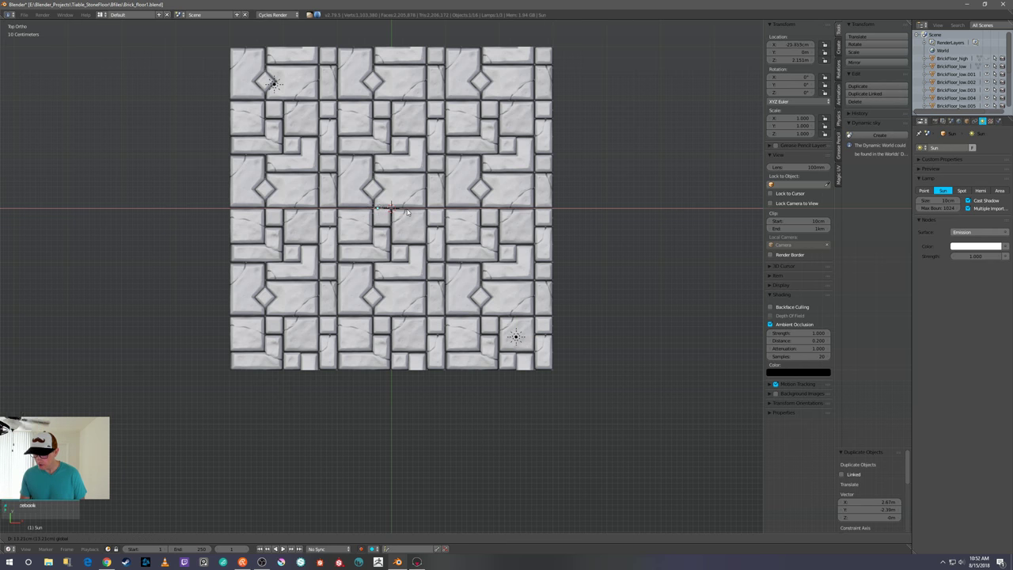
click(418, 210)
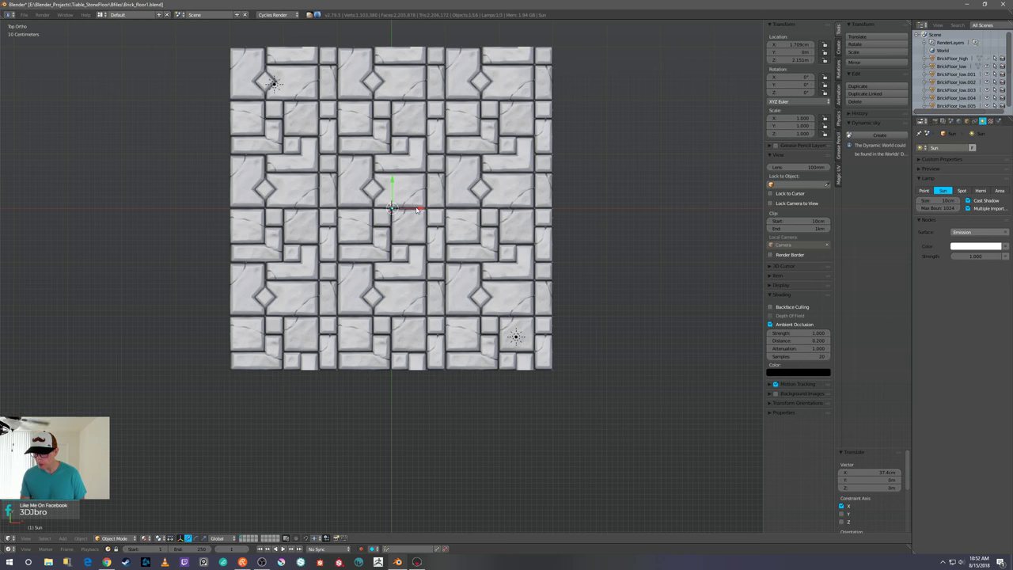
right_click(274, 84)
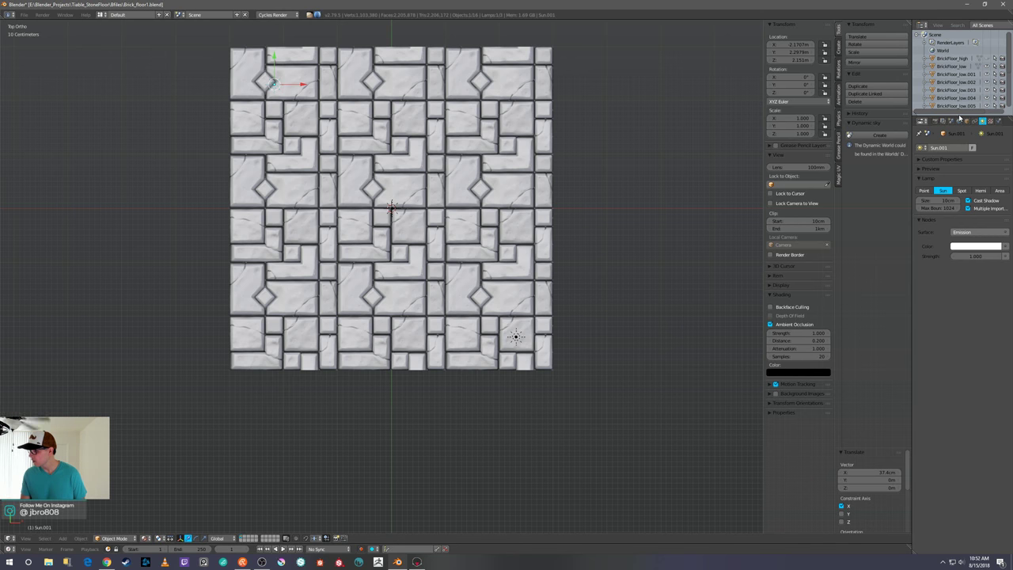
drag(959, 116, 959, 155)
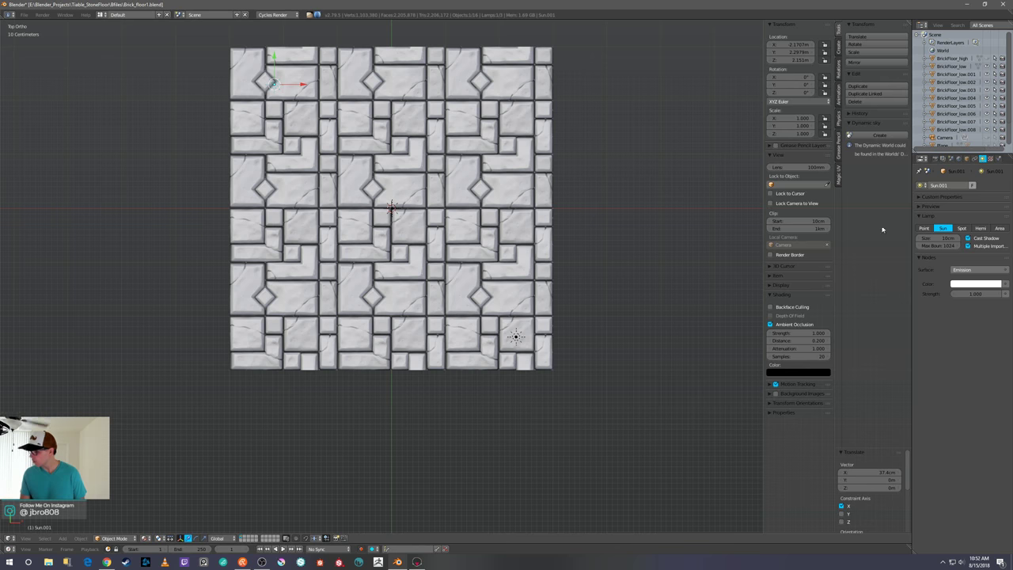
- Tint Sun.001 green and the bottom-right sun lamp pink
click(977, 283)
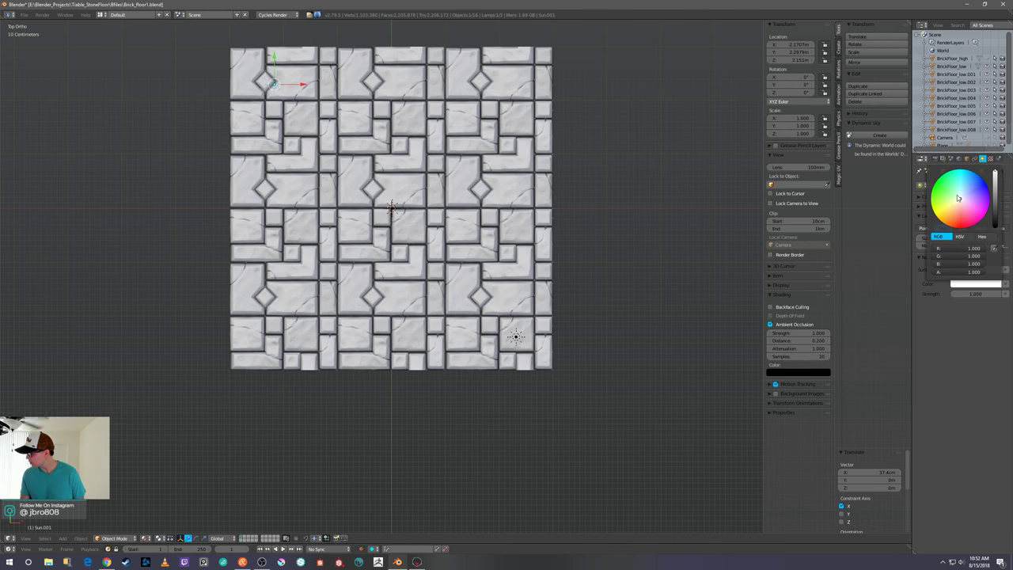
click(957, 198)
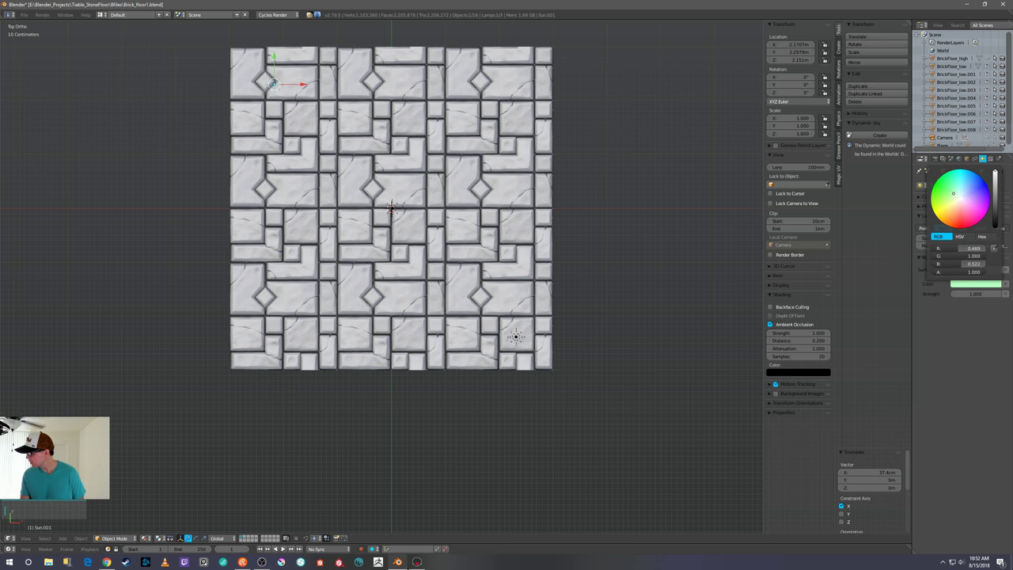
right_click(519, 338)
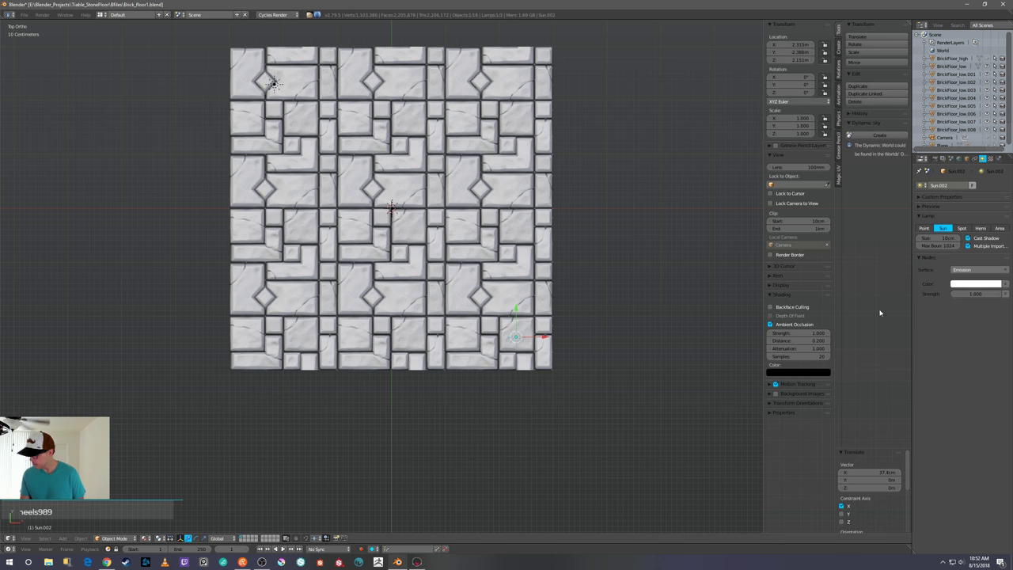
click(967, 285)
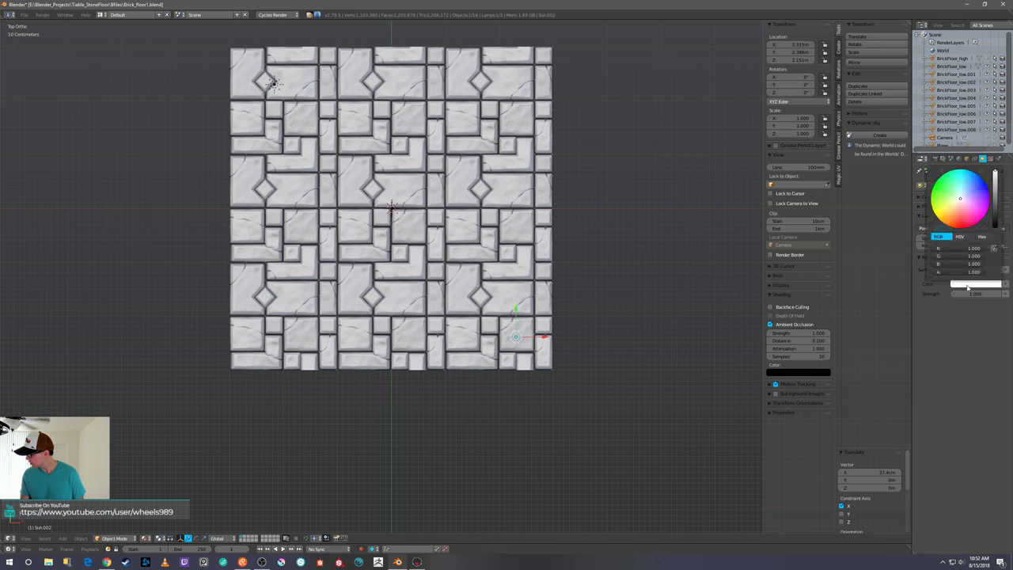
click(972, 210)
- Preview the floor in rendered view and set the pink lamp's strength to 5, then 2
mouse_move(685, 238)
middle_down()
mouse_move(678, 208)
mouse_move(669, 225)
middle_up()
key(shift+z)
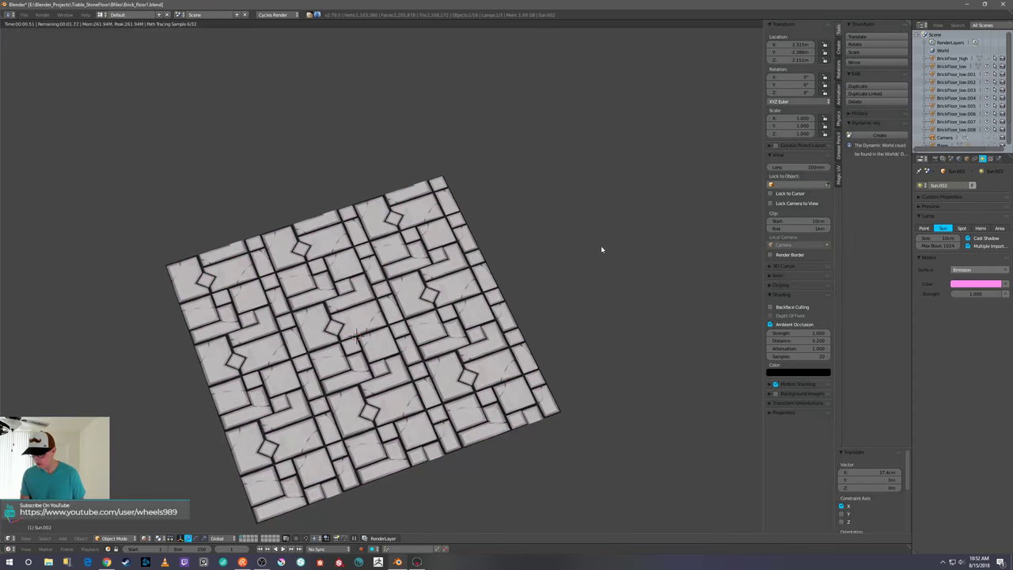
mouse_move(602, 248)
middle_down()
mouse_move(651, 194)
mouse_move(647, 210)
mouse_move(658, 186)
mouse_move(631, 229)
mouse_move(639, 165)
middle_up()
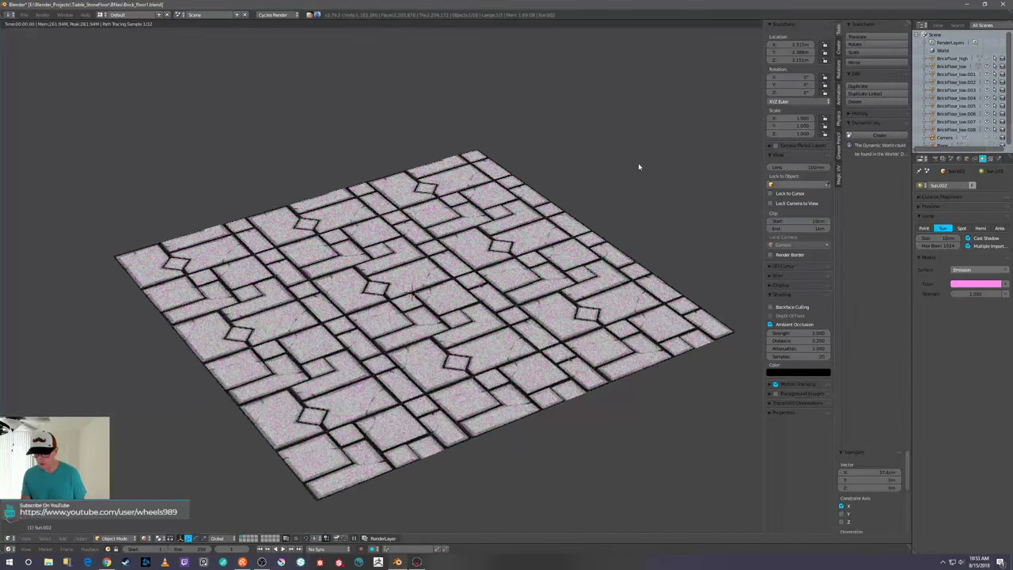
click(989, 293)
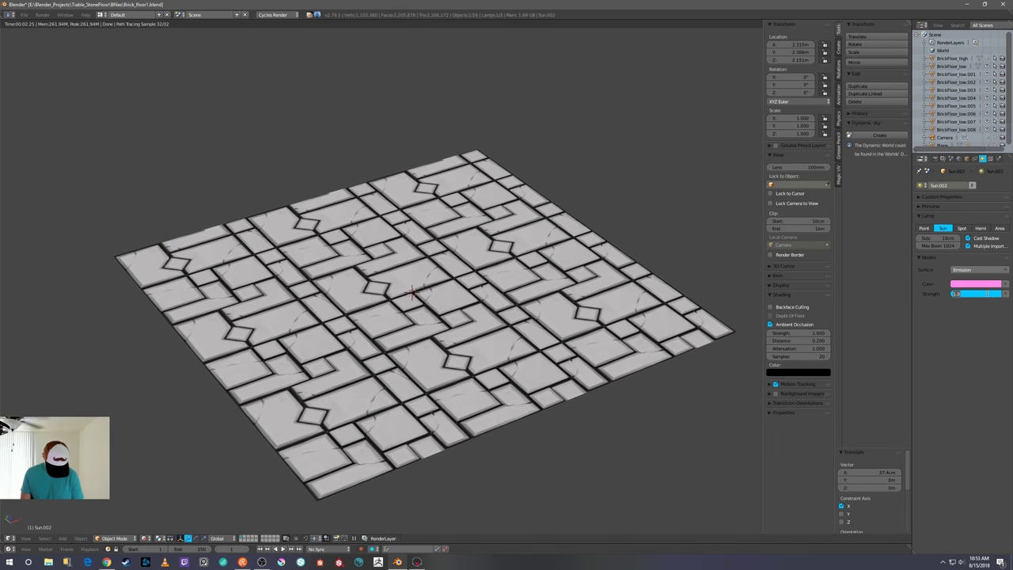
text(5)
key(Return)
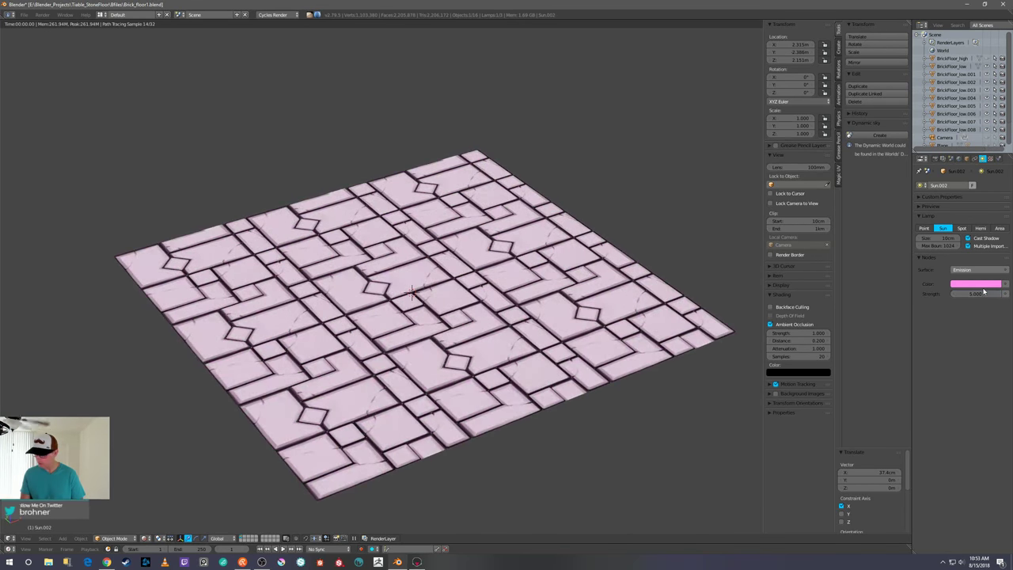
click(970, 294)
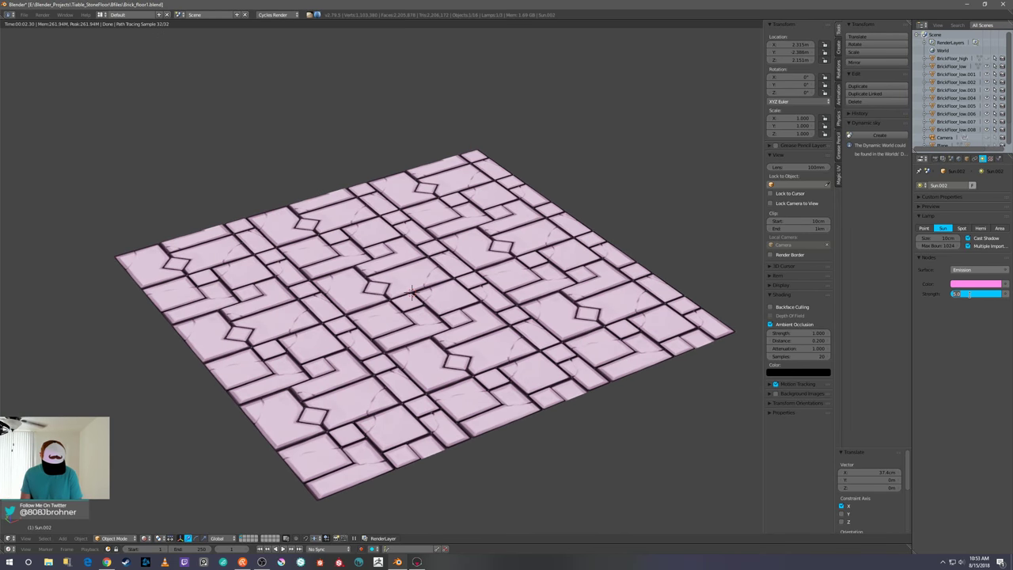
text(2)
key(Return)
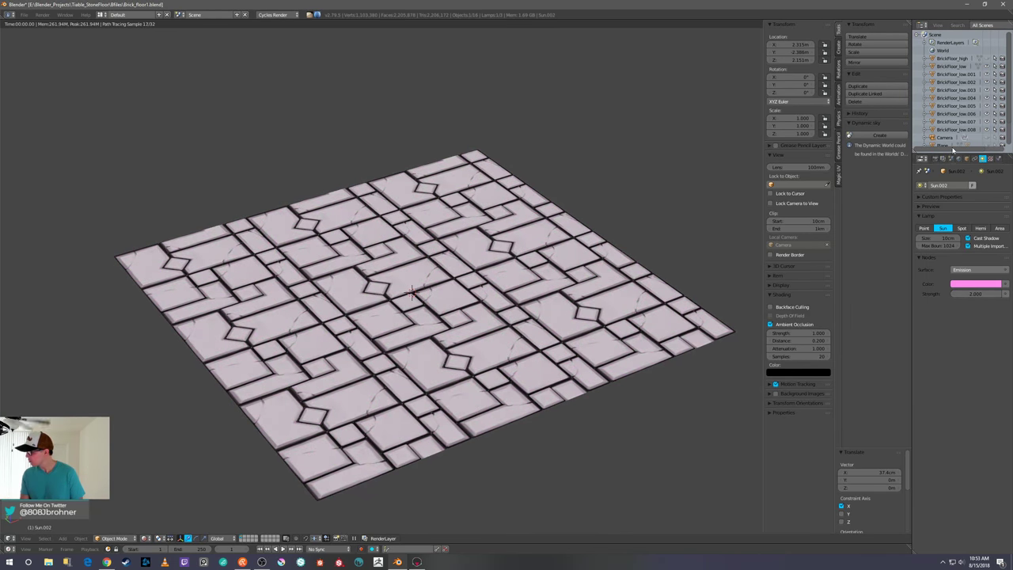
- Select the green Sun.001 lamp and set its strength to 3
scroll(954, 132, down, 2)
click(952, 135)
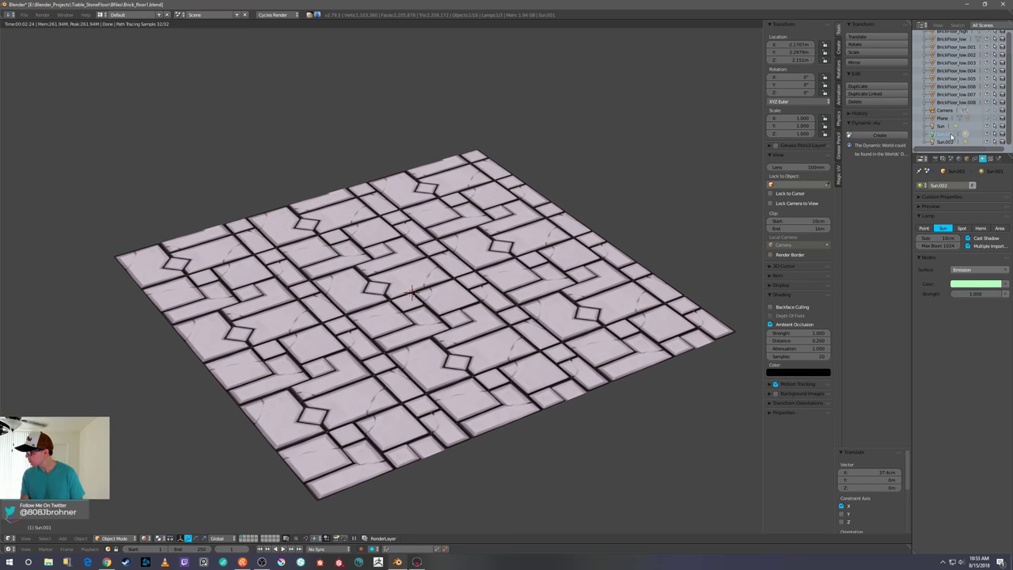
click(982, 293)
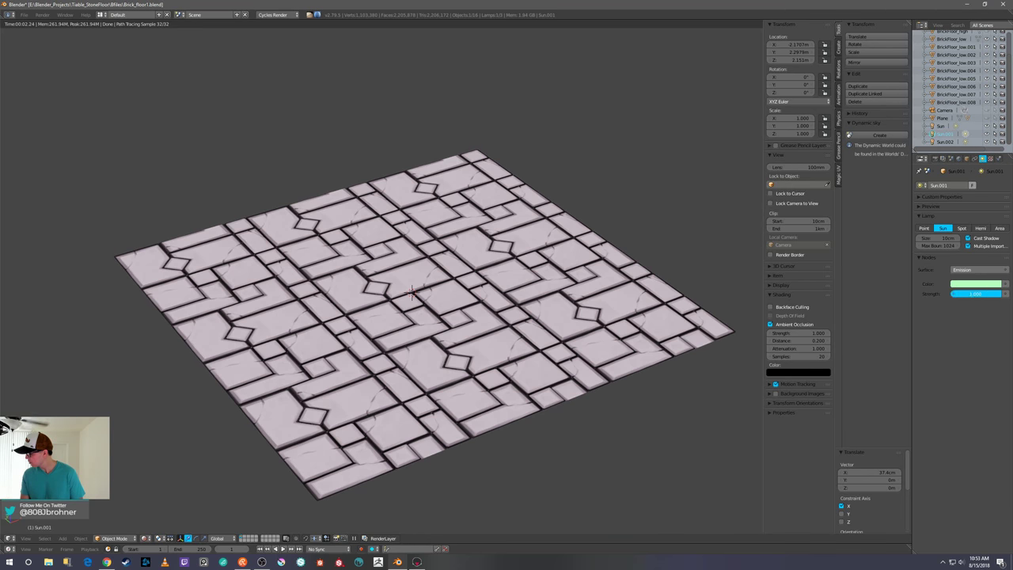
click(981, 293)
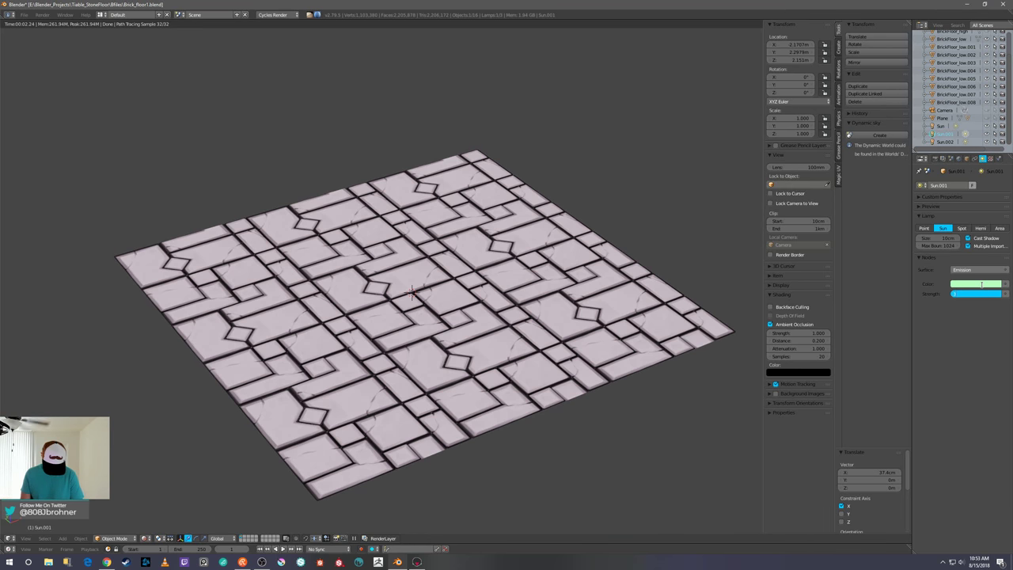
text(3)
key(Return)
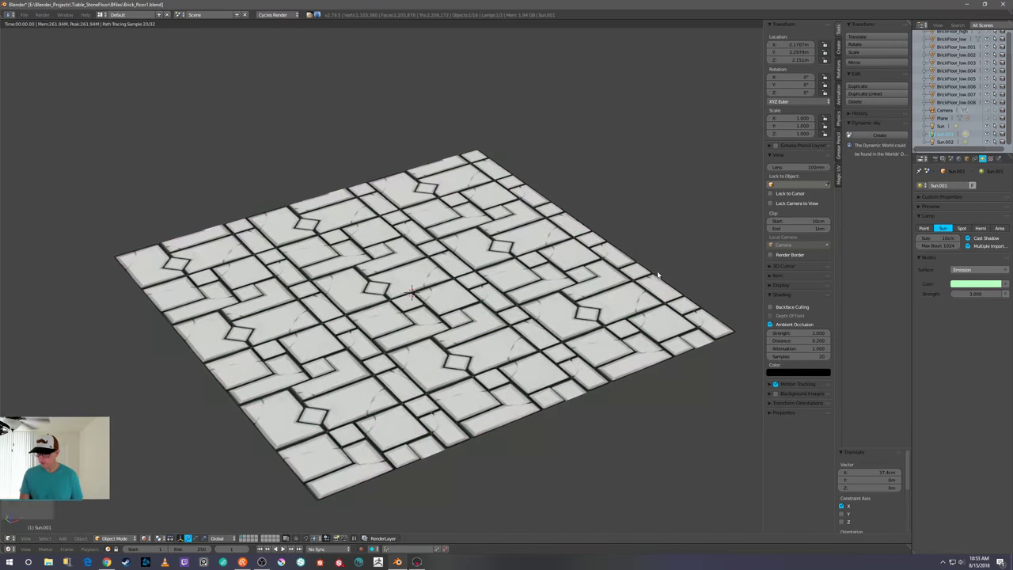
scroll(656, 269, up, 4)
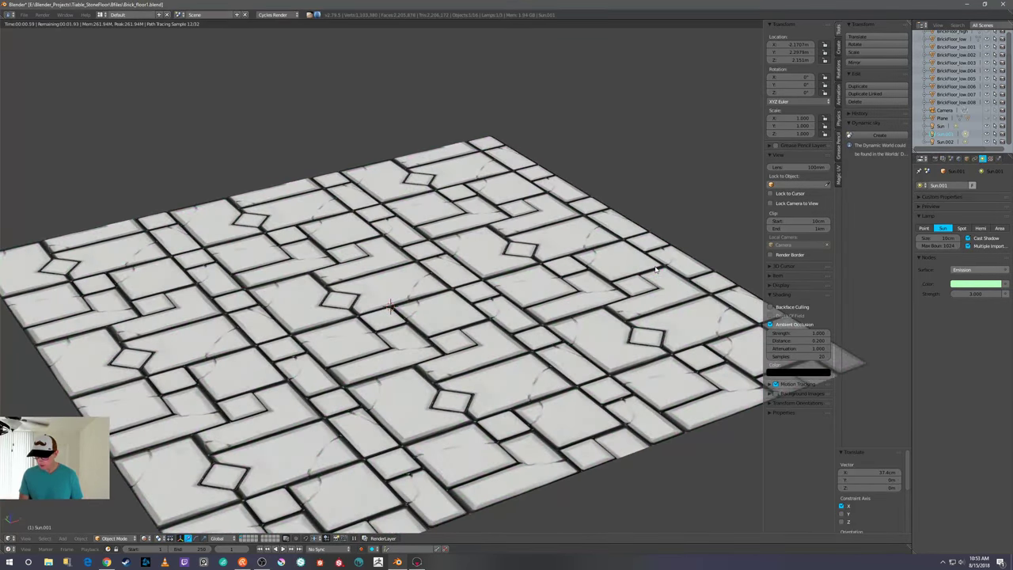
middle_drag(655, 270, 634, 284)
scroll(634, 284, down, 4)
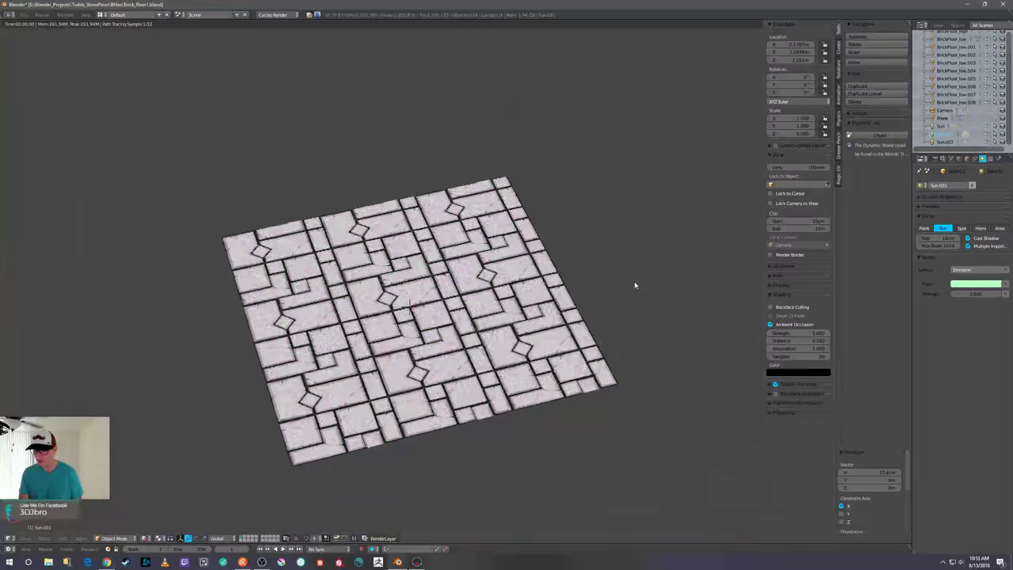
key(KP_1)
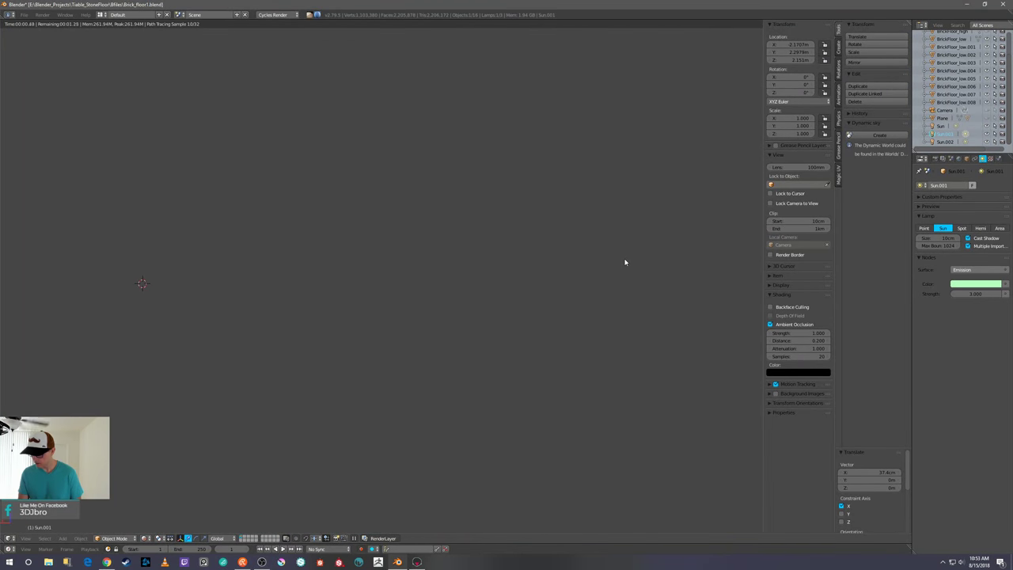
- Switch to Top view from the view pie menu, then pan and zoom to frame the rendered floor
key(q)
click(622, 212)
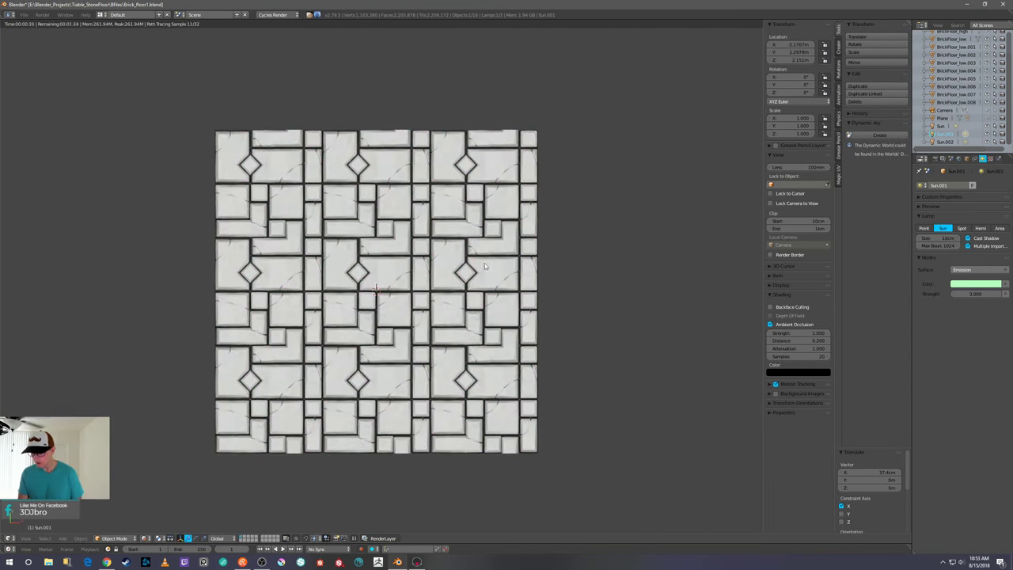
shift+middle_drag(484, 266, 508, 247)
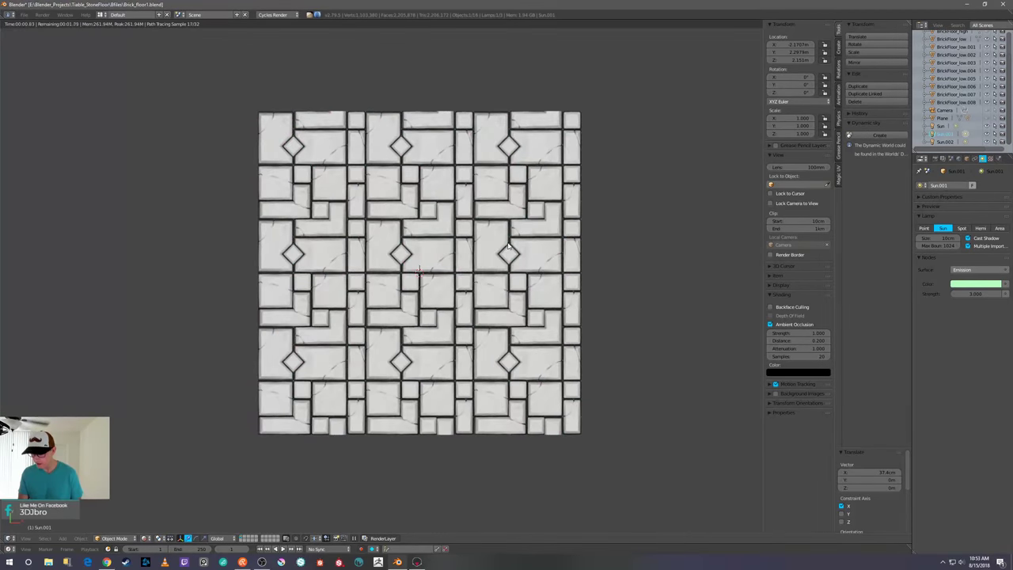
scroll(508, 246, up, 1)
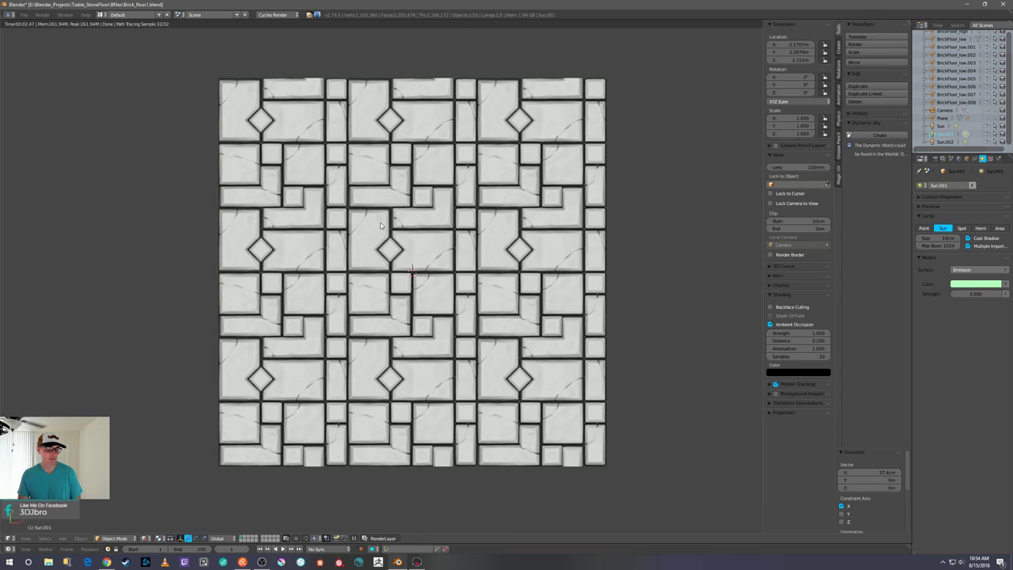
scroll(465, 279, down, 1)
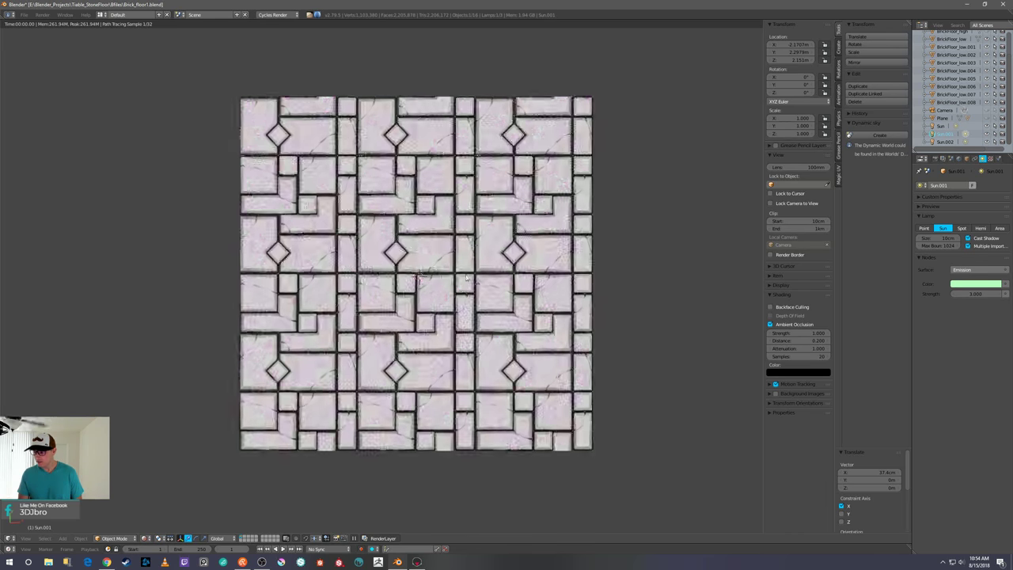
- Tilt the view and return the viewport to Solid shading
middle_drag(466, 278, 461, 265)
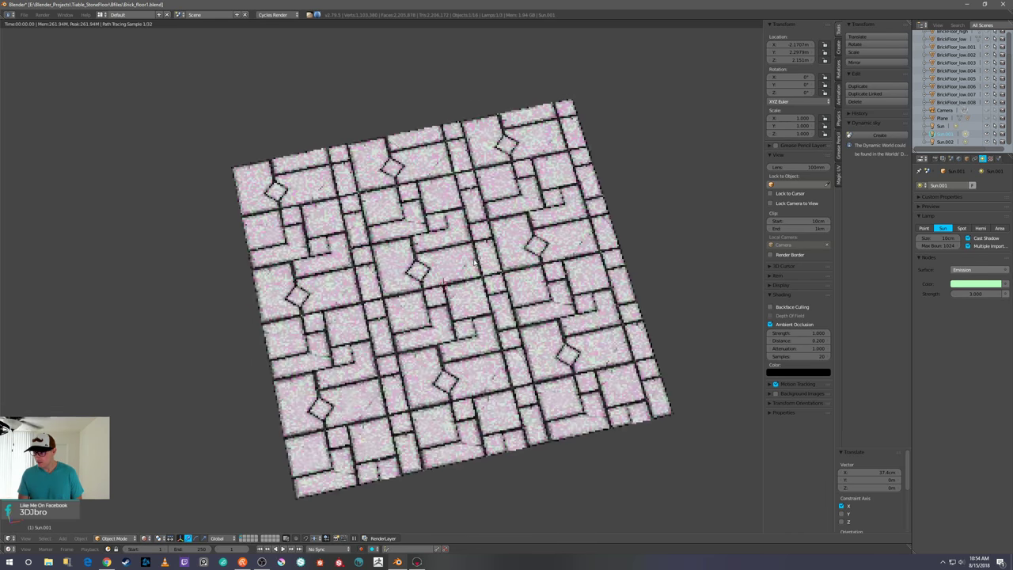
key(z)
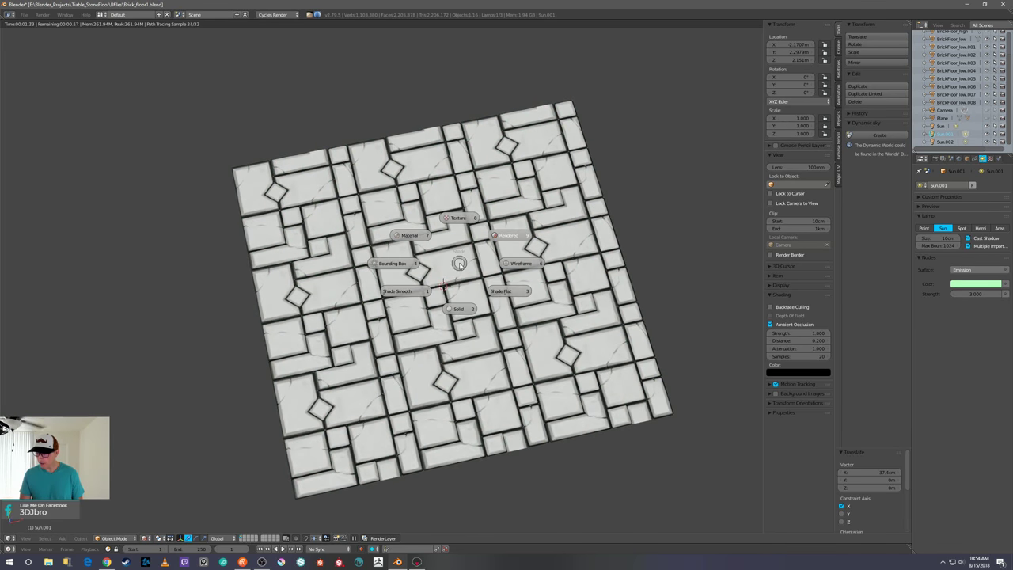
click(457, 311)
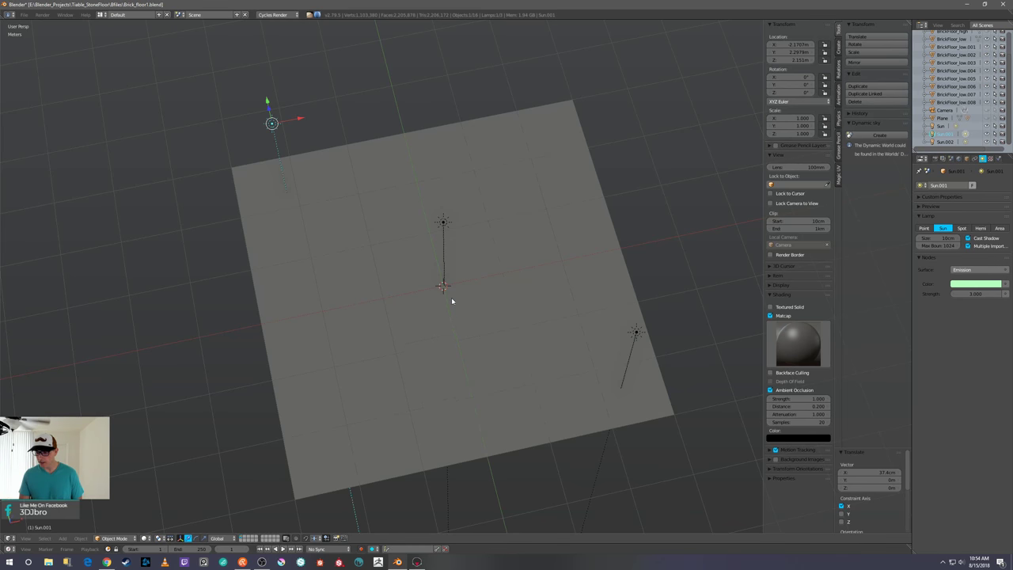
- Delete the centre sun lamp and the pink Sun.002 lamp
right_click(453, 234)
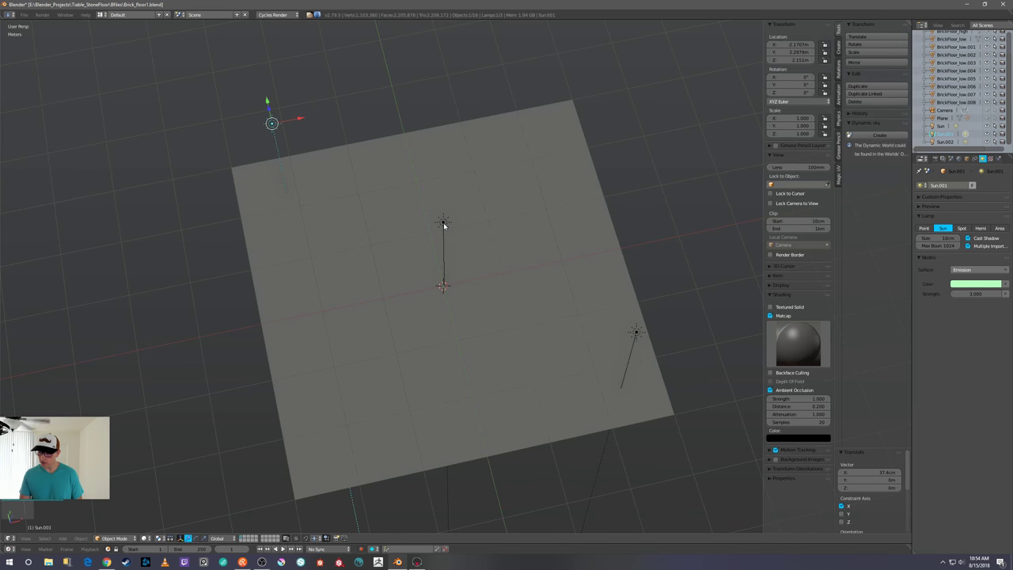
right_click(638, 332)
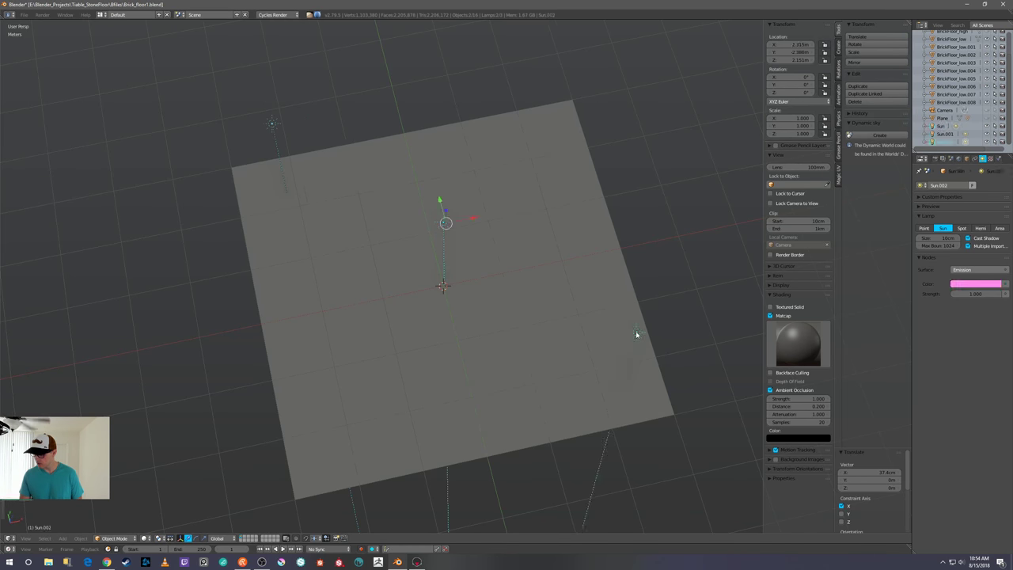
key(x)
click(631, 323)
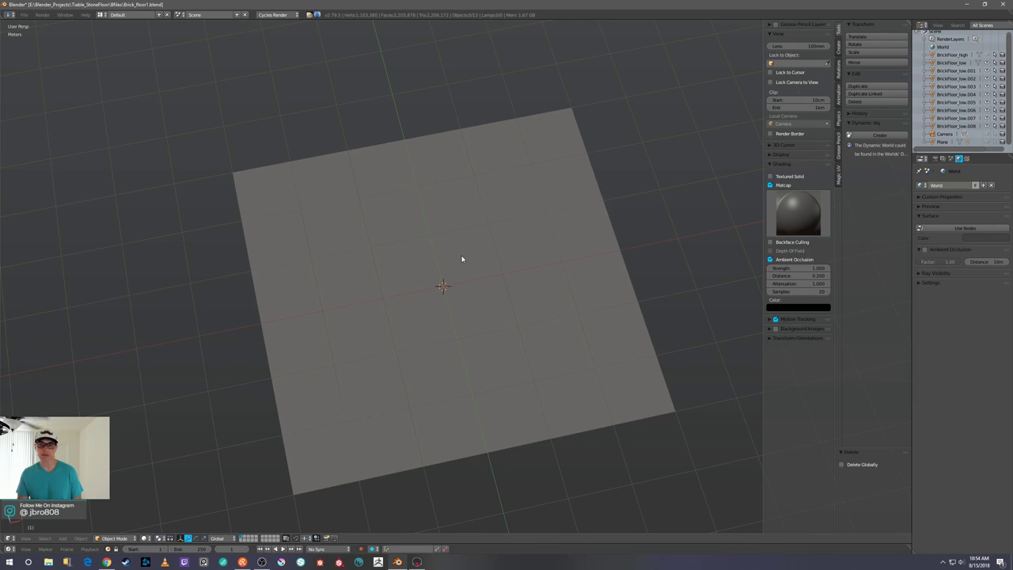
shift+middle_drag(467, 245, 440, 223)
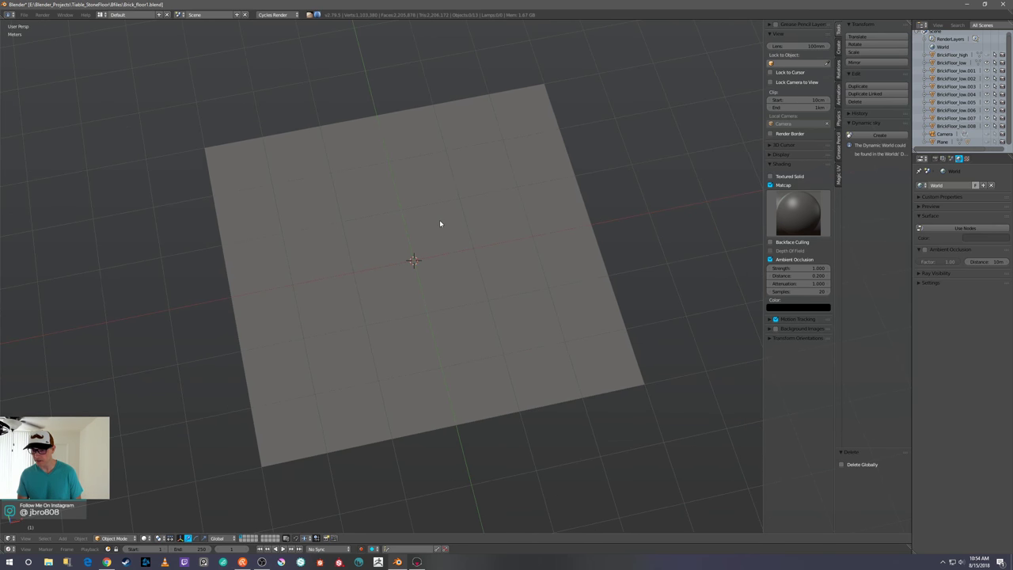
- Save the scene as Brick_floor2.blend
click(24, 14)
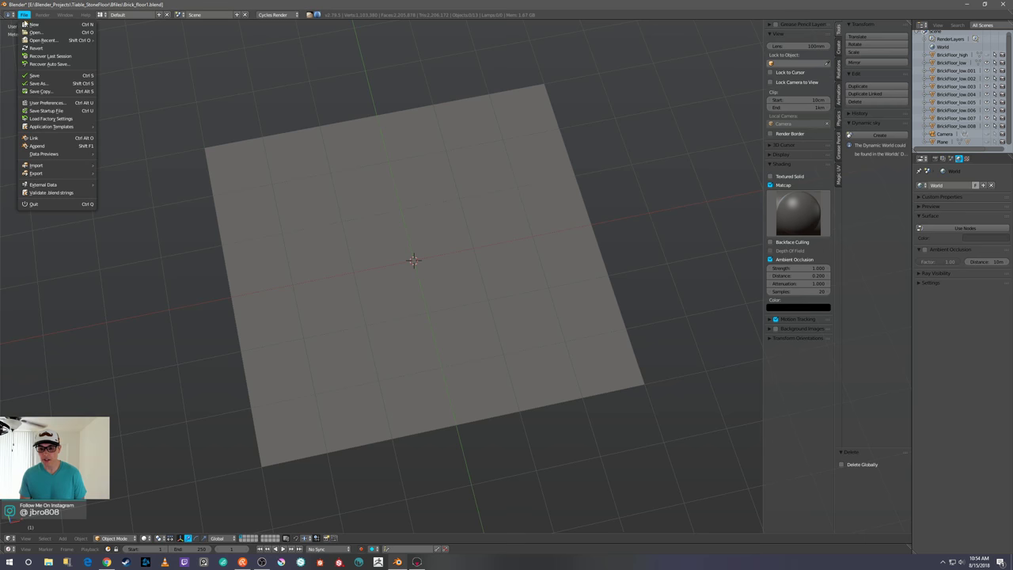
click(55, 84)
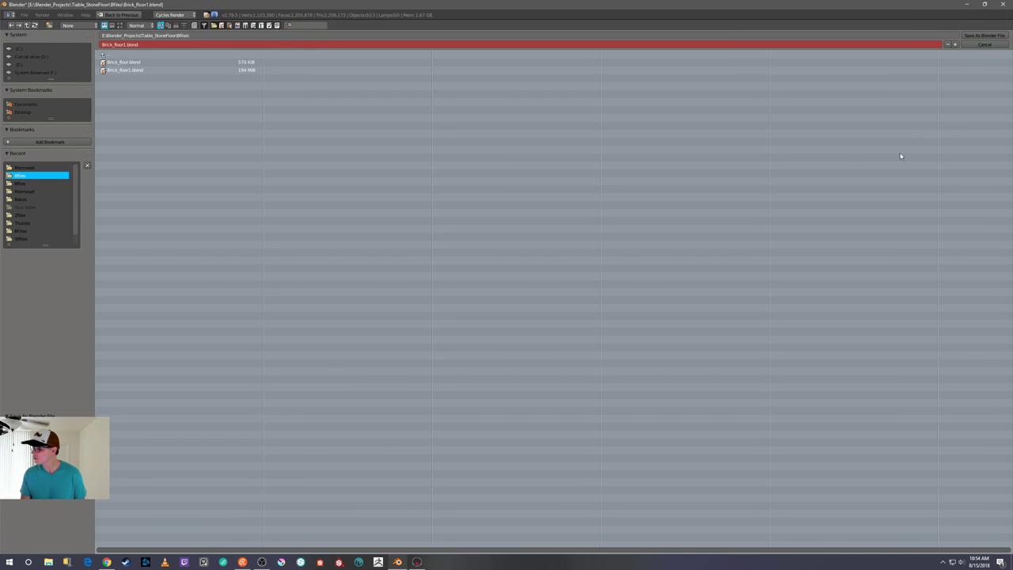
click(955, 45)
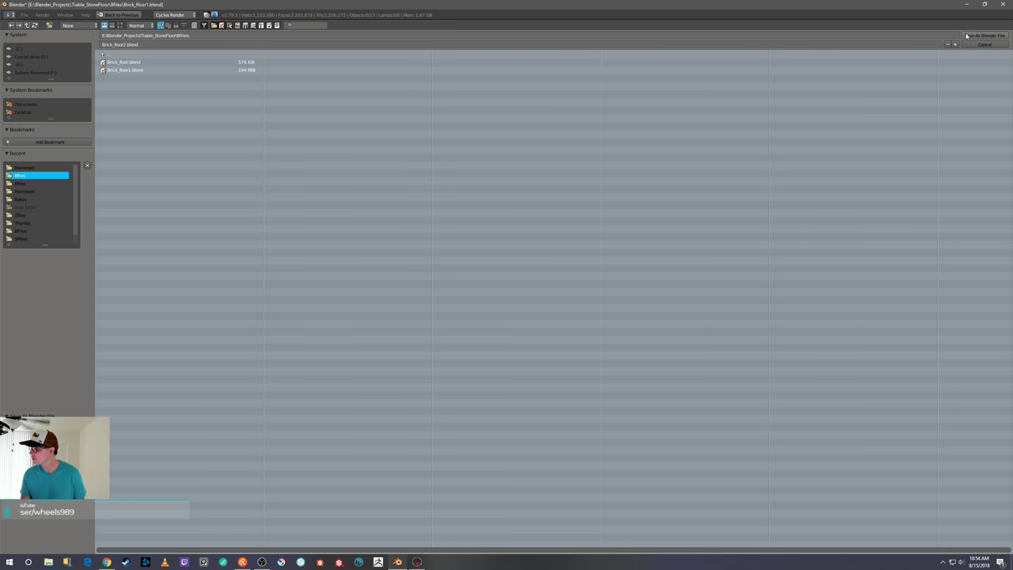
click(967, 35)
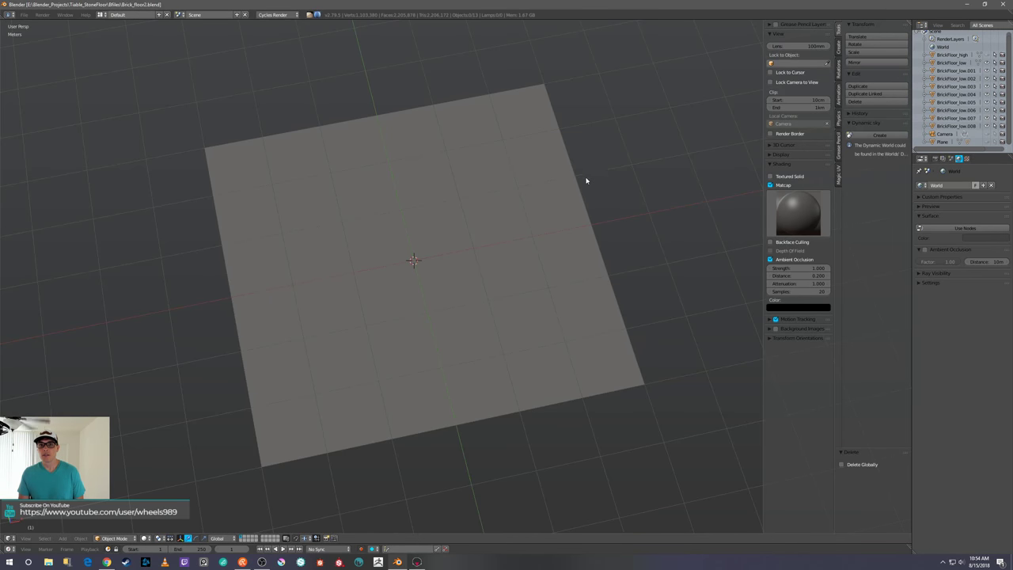